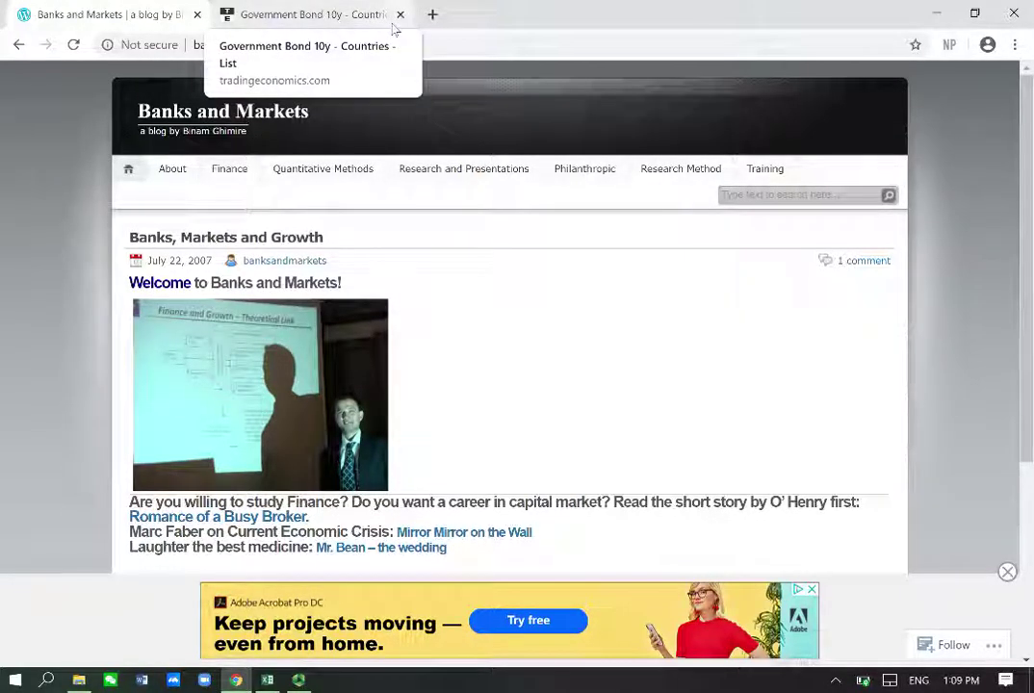
# Step: Switch to the 4_Assignment workbook in Excel and review the performance measure labels below the portfolio returns, from HPR to SD Weekly
pyautogui.click(937, 15)
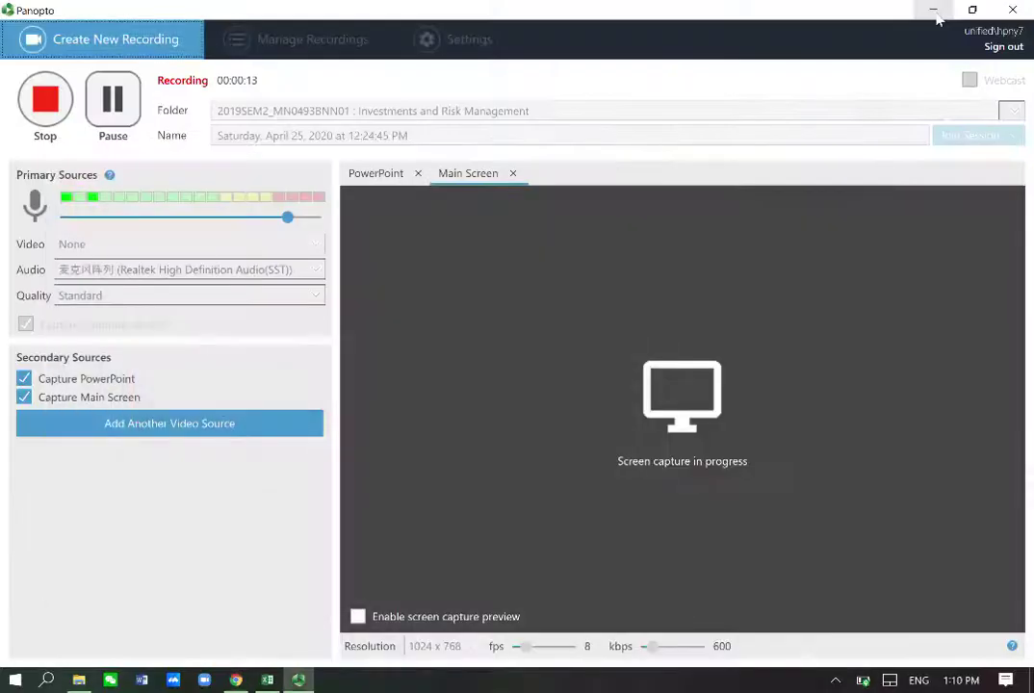
pyautogui.click(934, 11)
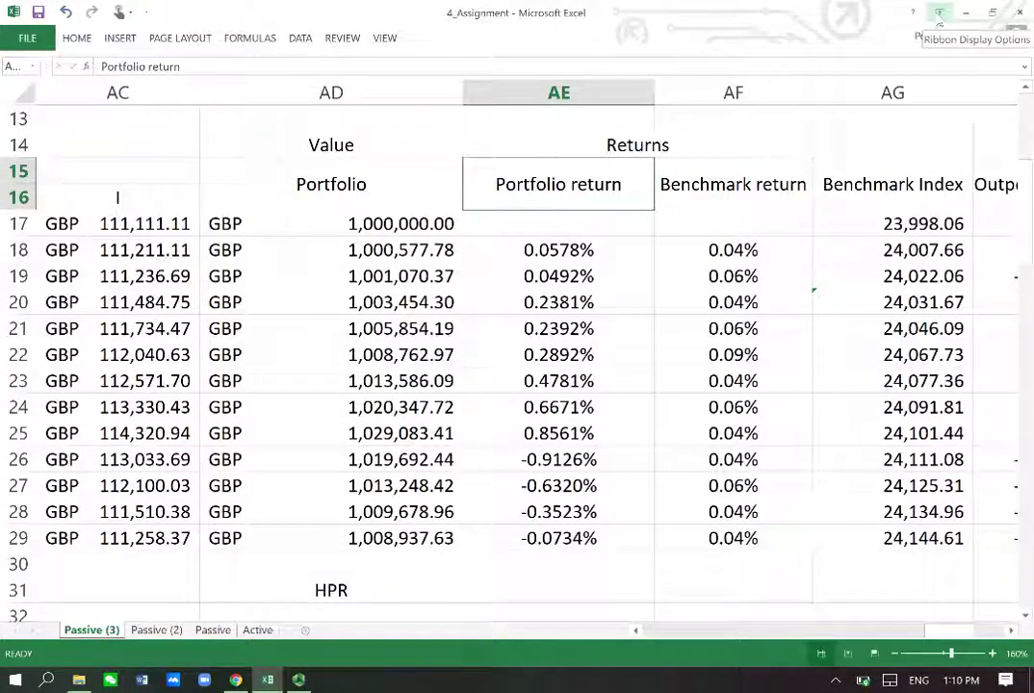
pyautogui.press('Down')
pyautogui.press('Down')
pyautogui.press('Down')
pyautogui.press('Down')
pyautogui.press('Down')
pyautogui.press('Down')
pyautogui.press('Down')
pyautogui.press('Down')
pyautogui.press('Down')
pyautogui.press('Down')
pyautogui.press('Down')
pyautogui.press('Down')
pyautogui.press('Down')
pyautogui.press('Down')
pyautogui.press('Down')
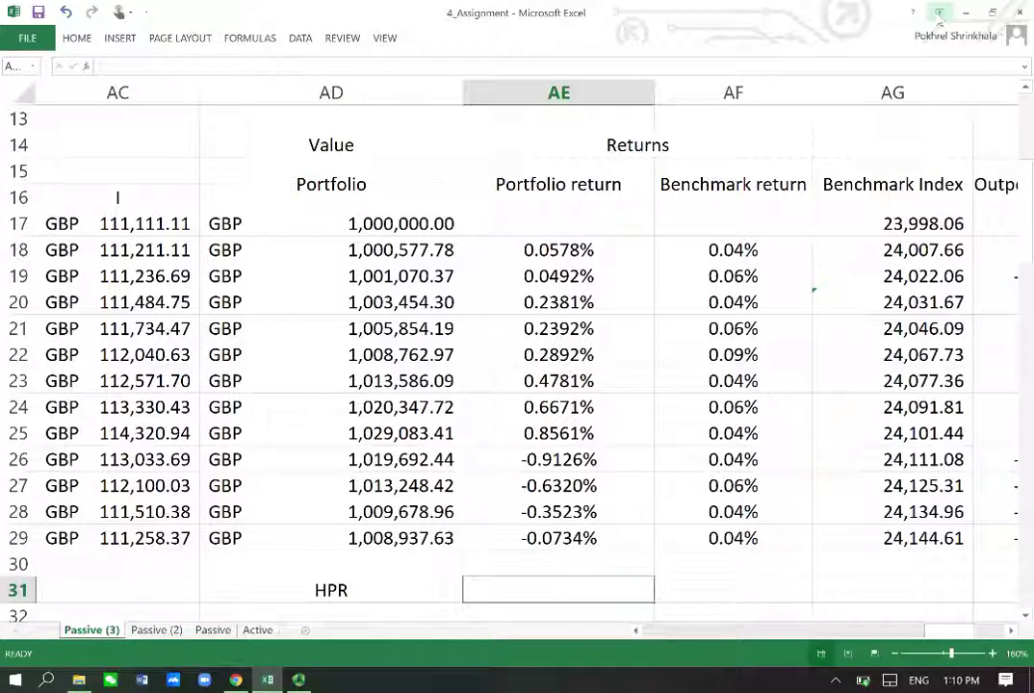
pyautogui.press('Down')
pyautogui.press('Down')
pyautogui.press('Down')
pyautogui.press('Down')
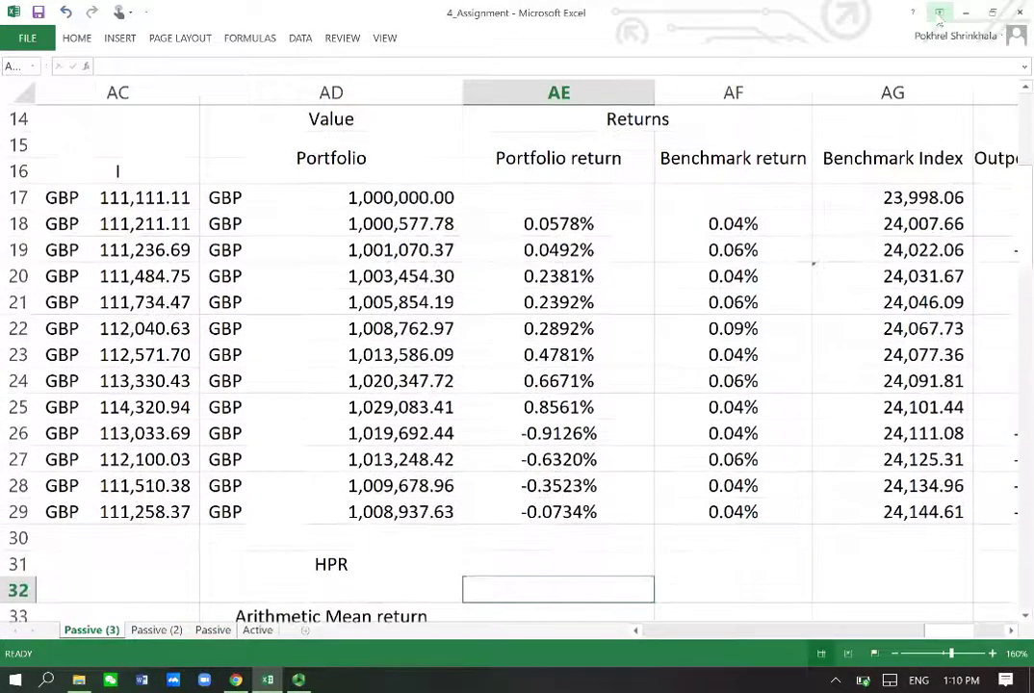
pyautogui.press('Down')
pyautogui.press('Down')
pyautogui.press('Down')
pyautogui.press('Down')
pyautogui.press('Down')
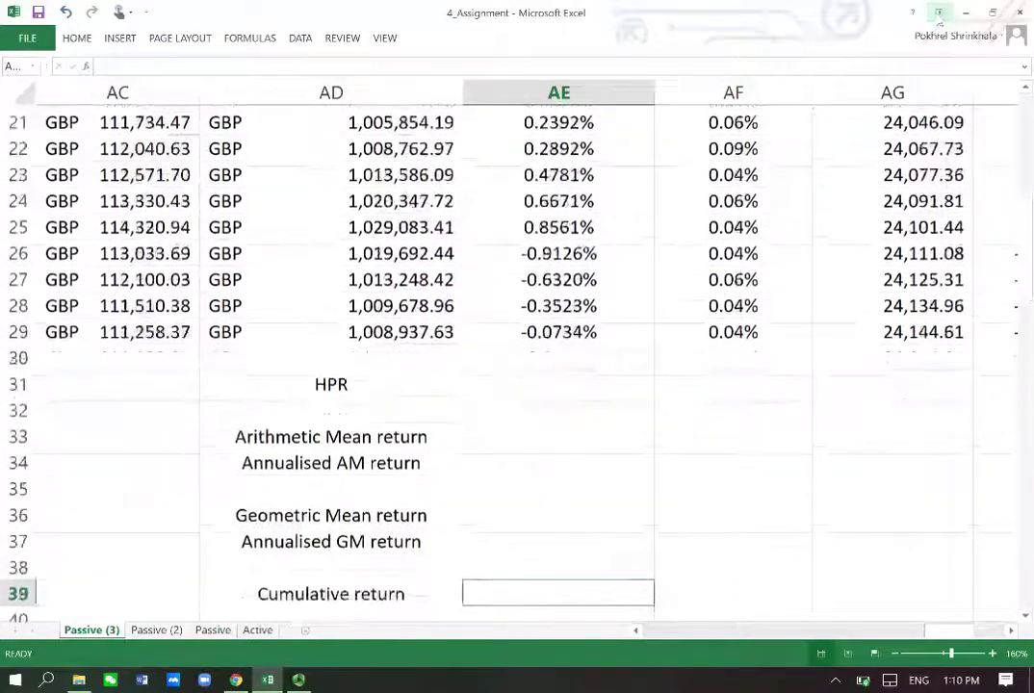
pyautogui.press('Down')
pyautogui.press('Down')
pyautogui.press('Down')
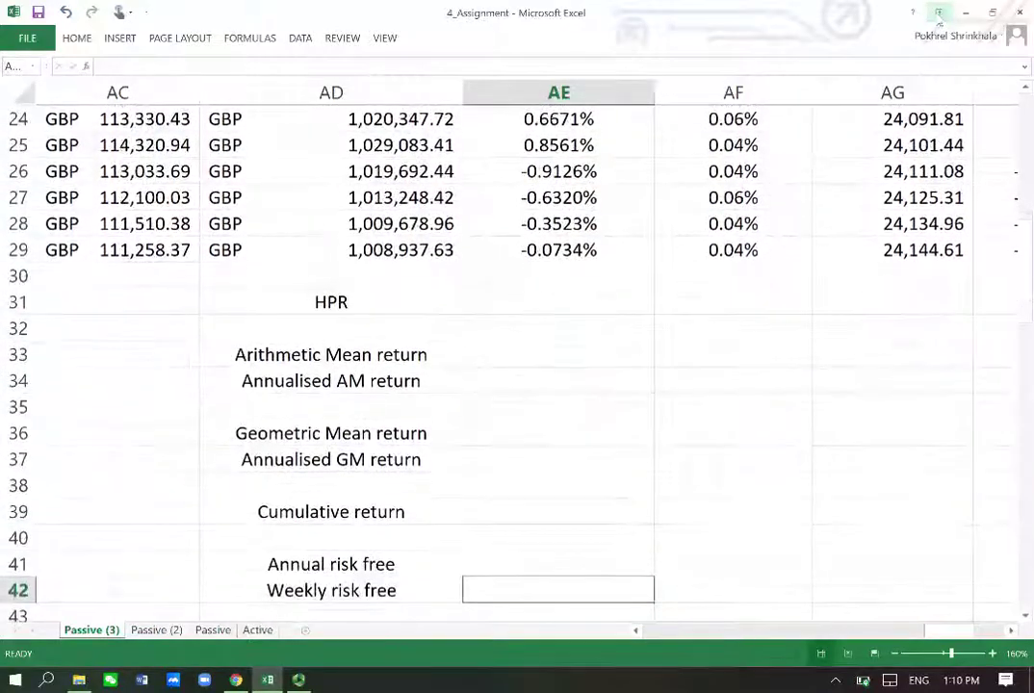
pyautogui.press('Down')
pyautogui.press('Down')
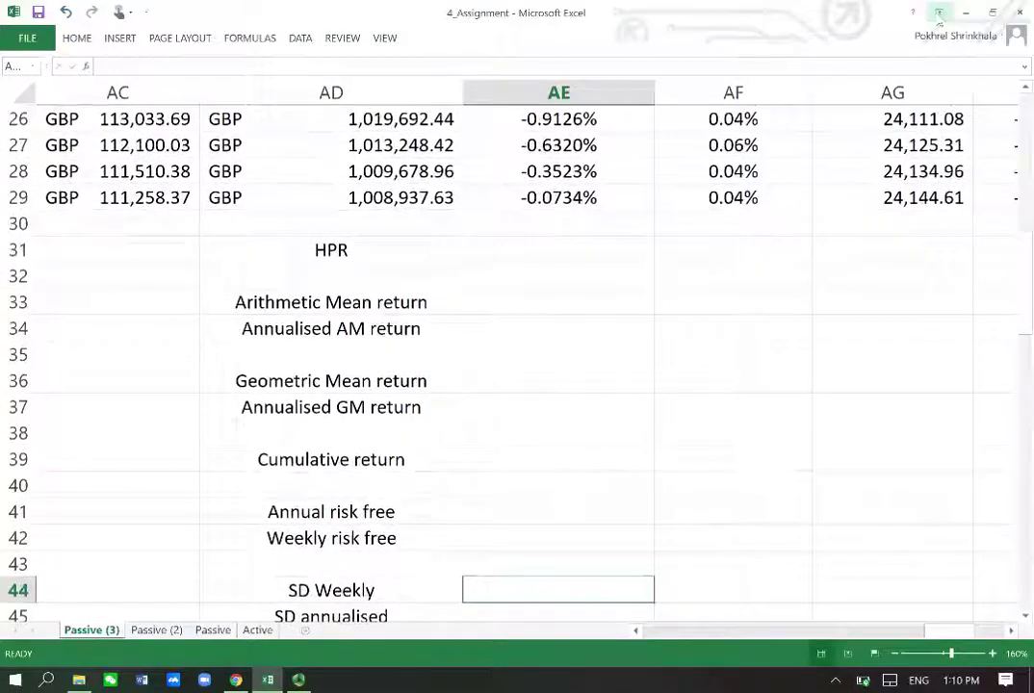
# Step: Return to the Portfolio return column and inspect the formula of its first weekly return in AE18
pyautogui.hotkey('ctrl', 'Up')
pyautogui.hotkey('ctrl', 'Up')
pyautogui.hotkey('ctrl', 'Up')
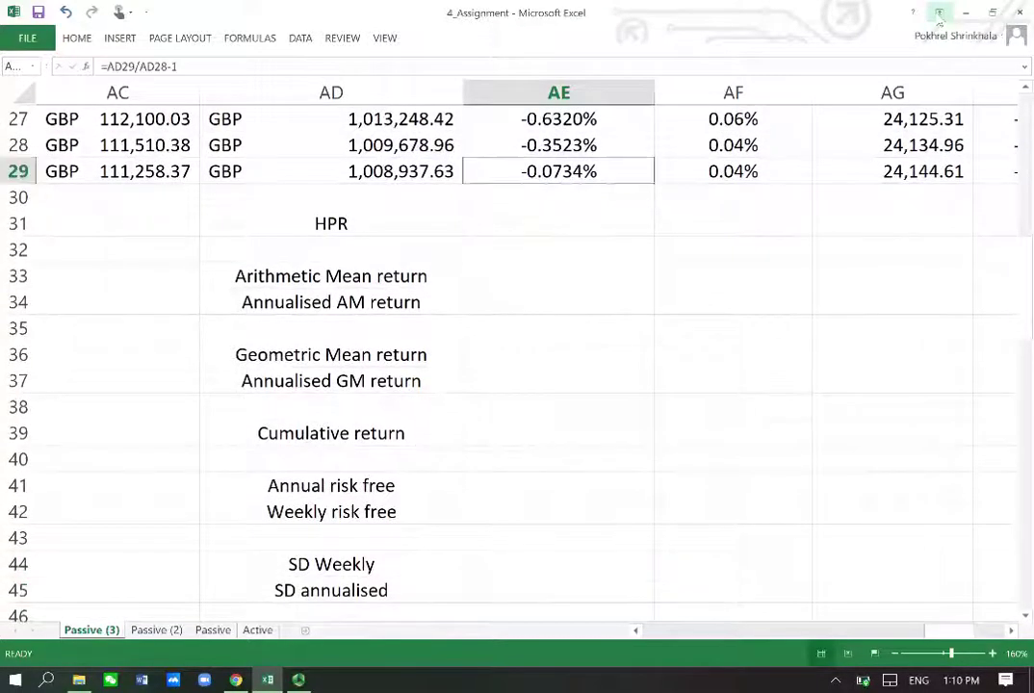
pyautogui.press('Up')
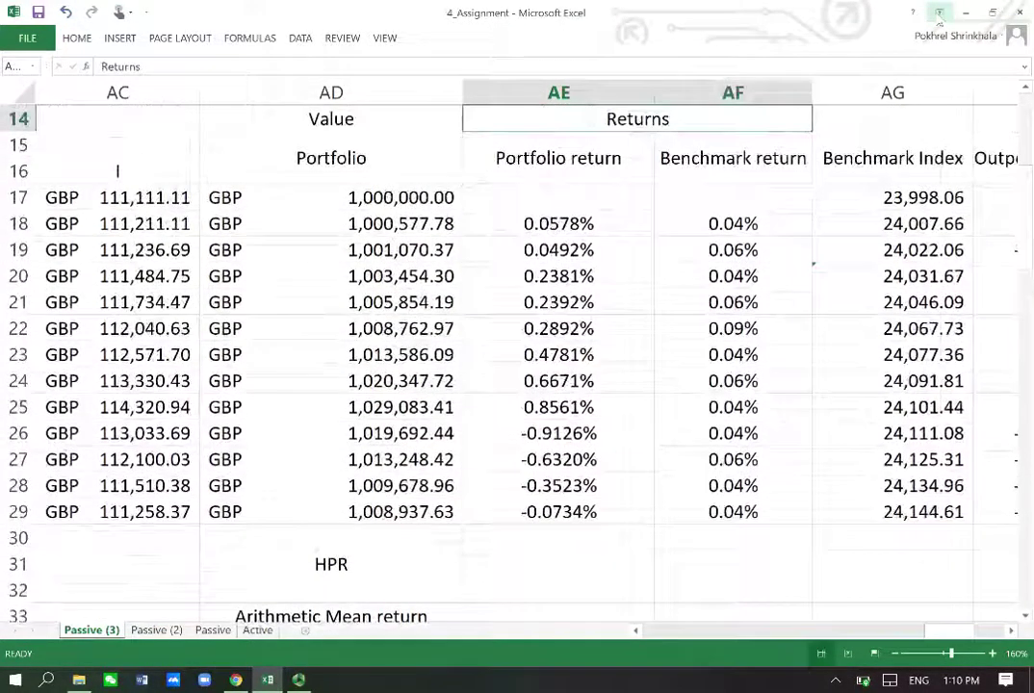
pyautogui.press('Down')
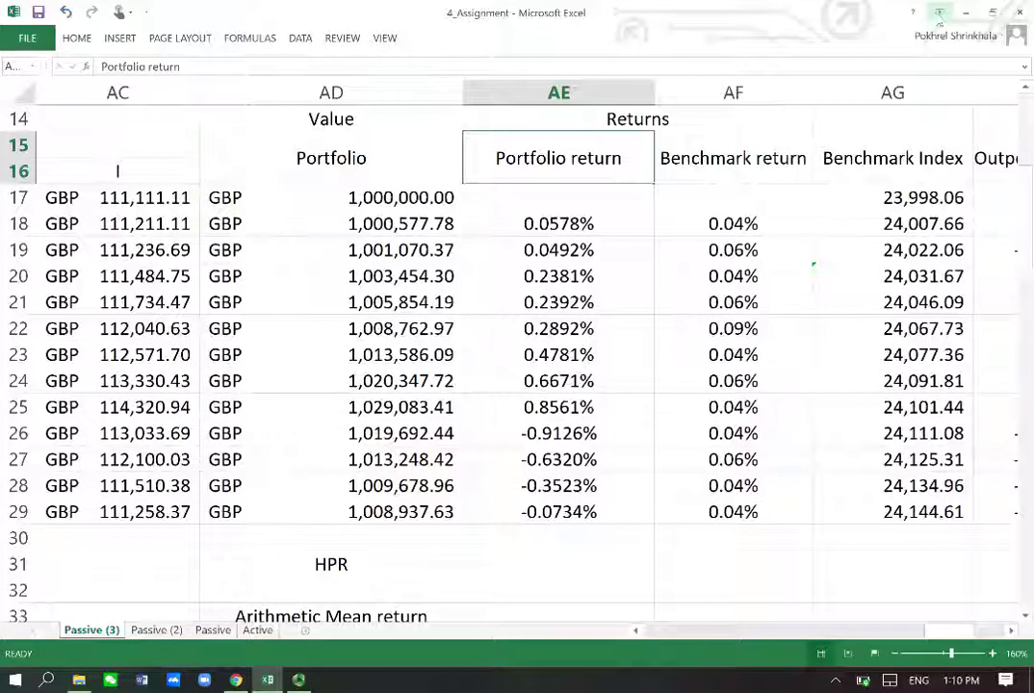
pyautogui.press('Down')
pyautogui.press('Down')
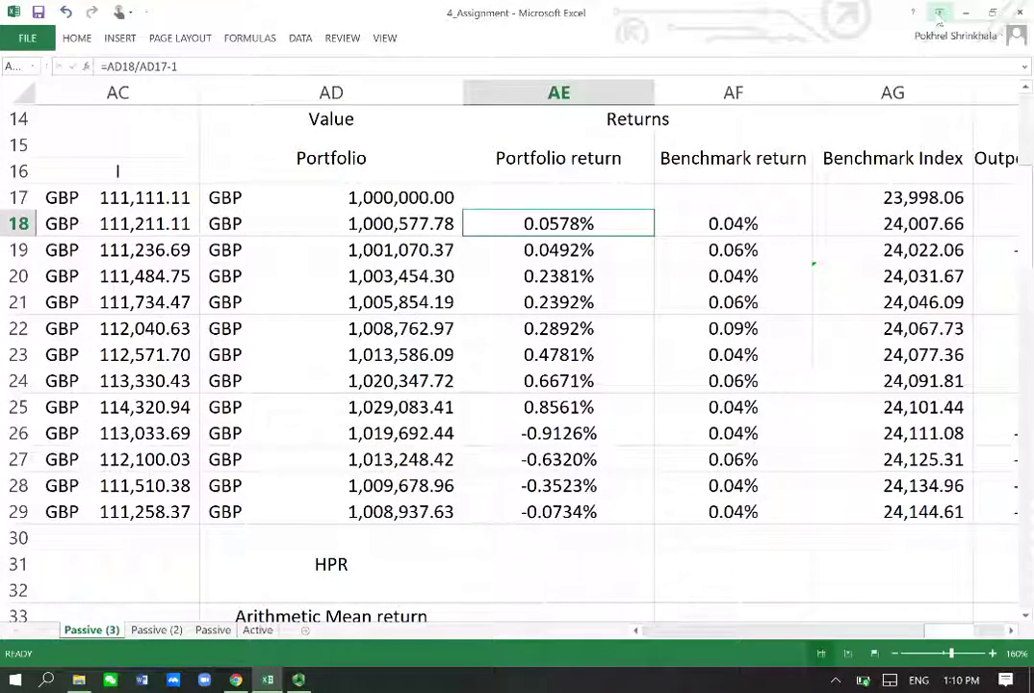
# Step: Examine the Week 2 share prices across the sectors on the Passive (3) sheet, ending back at the week label
pyautogui.press('Home')
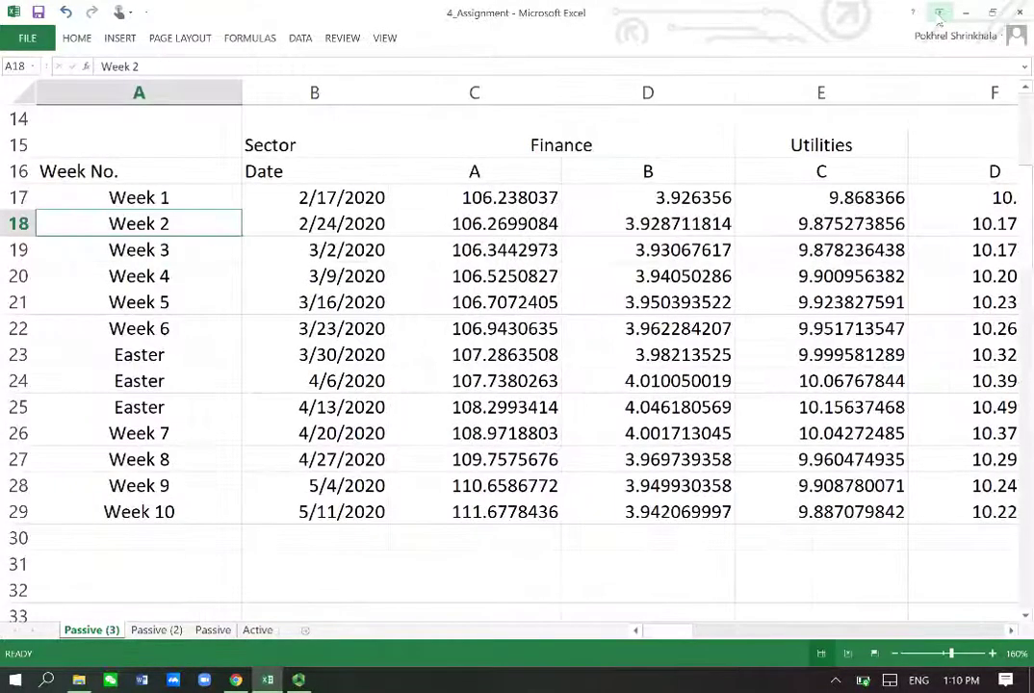
pyautogui.press('Right')
pyautogui.press('Right')
pyautogui.press('Right')
pyautogui.press('Right')
pyautogui.press('Right')
pyautogui.press('Right')
pyautogui.press('Right')
pyautogui.press('Right')
pyautogui.press('Right')
pyautogui.press('Right')
pyautogui.press('Right')
pyautogui.press('Right')
pyautogui.press('Right')
pyautogui.press('Right')
pyautogui.press('Right')
pyautogui.press('Right')
pyautogui.press('Right')
pyautogui.press('Right')
pyautogui.press('Right')
pyautogui.press('Right')
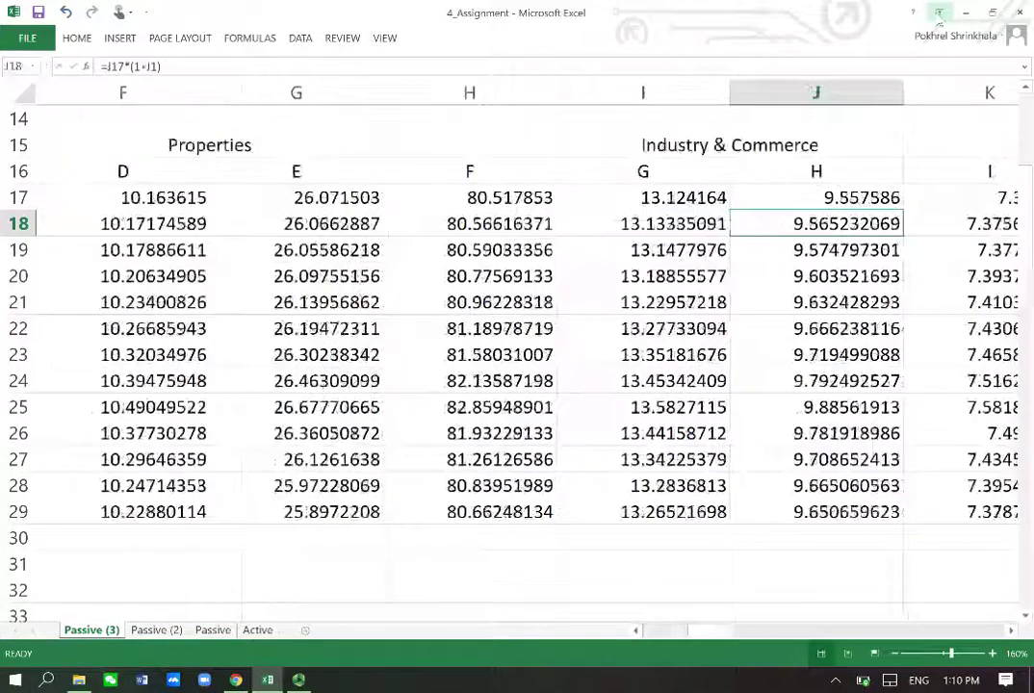
pyautogui.press('Left')
pyautogui.press('Left')
pyautogui.press('Left')
pyautogui.press('Left')
pyautogui.press('Left')
pyautogui.press('Left')
pyautogui.press('Left')
pyautogui.press('Left')
pyautogui.press('Left')
pyautogui.press('Left')
pyautogui.press('Left')
pyautogui.press('Left')
pyautogui.press('Left')
pyautogui.press('Left')
pyautogui.press('Left')
pyautogui.press('Left')
pyautogui.press('Left')
pyautogui.press('Left')
pyautogui.press('Left')
pyautogui.press('Left')
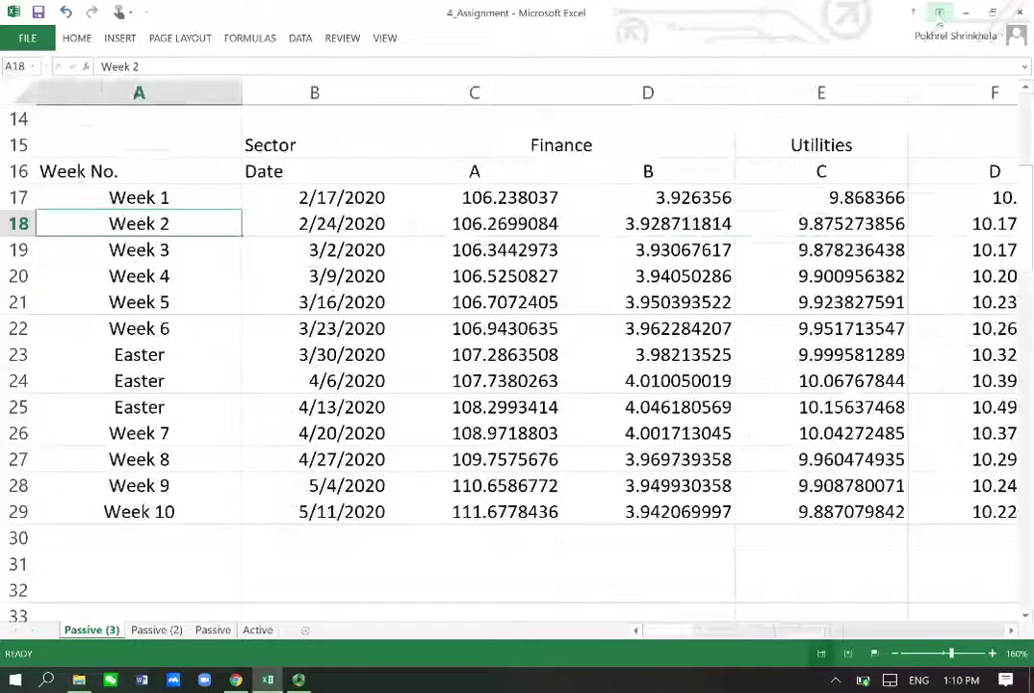
# Step: Review the week numbers and dates from Week 1 down to Week 10, including the Easter weeks
pyautogui.press('Up')
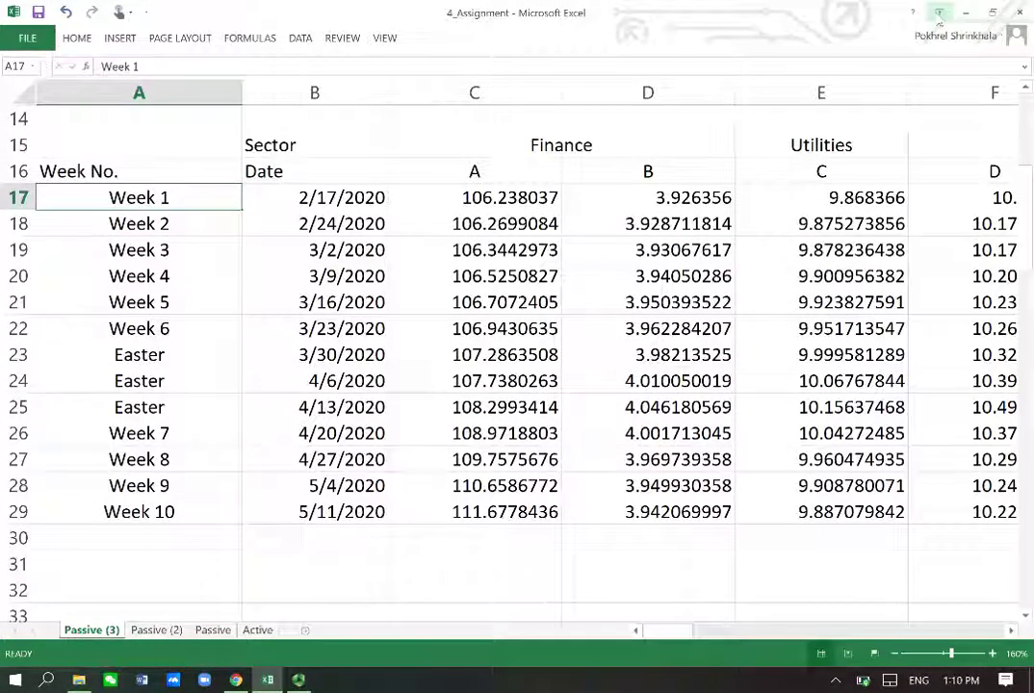
pyautogui.moveTo(212, 197); pyautogui.dragTo(214, 511)
pyautogui.press('Right')
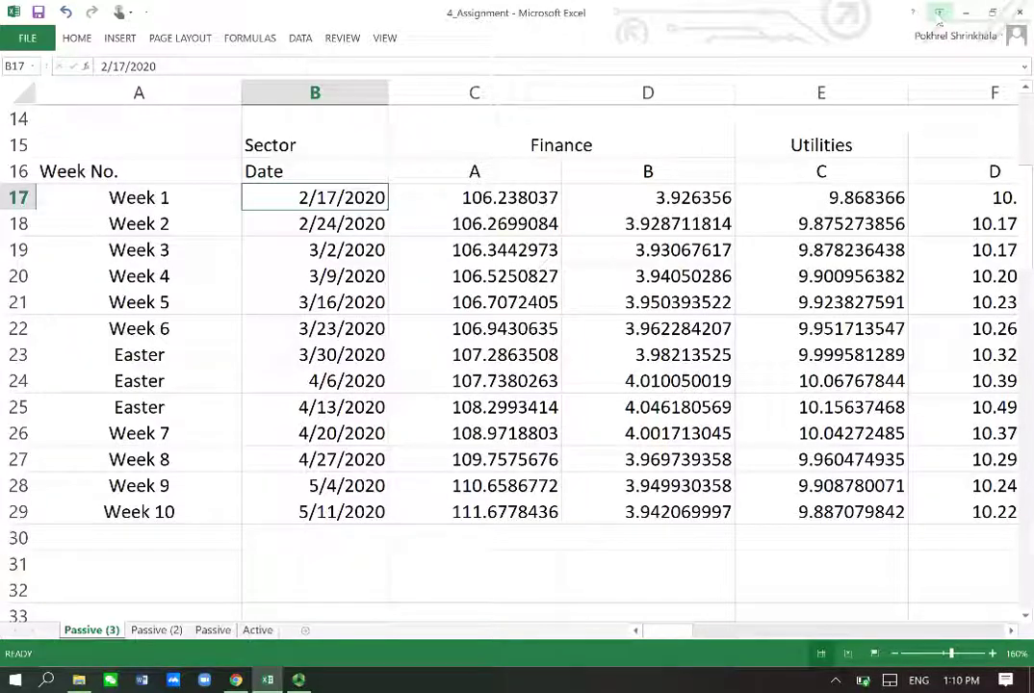
pyautogui.press('Down')
pyautogui.press('Down')
pyautogui.press('Down')
pyautogui.press('Down')
pyautogui.press('Down')
pyautogui.press('Down')
pyautogui.press('Down')
pyautogui.press('Down')
pyautogui.press('Down')
pyautogui.press('Down')
pyautogui.press('Down')
pyautogui.press('Down')
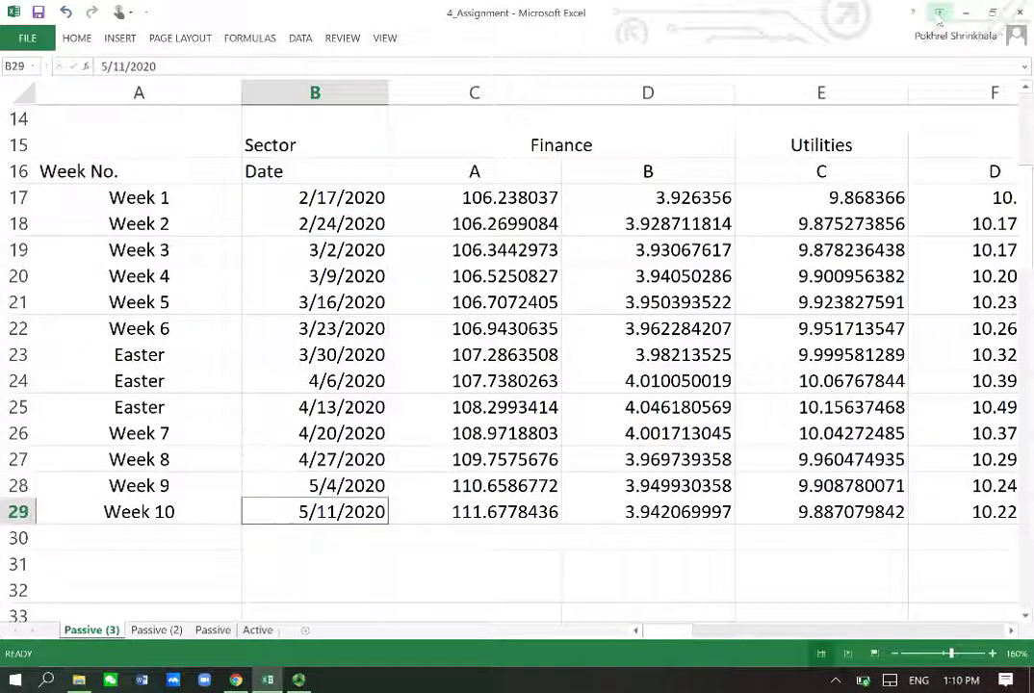
# Step: Examine the Week 10 row across the share prices, sector returns and investment values through to the Benchmark Index
pyautogui.press('Right')
pyautogui.press('Right')
pyautogui.press('Right')
pyautogui.press('Right')
pyautogui.press('Right')
pyautogui.press('Right')
pyautogui.press('Right')
pyautogui.press('Right')
pyautogui.press('Right')
pyautogui.press('Right')
pyautogui.press('Right')
pyautogui.press('Right')
pyautogui.press('Right')
pyautogui.press('Right')
pyautogui.press('Right')
pyautogui.press('Right')
pyautogui.press('Right')
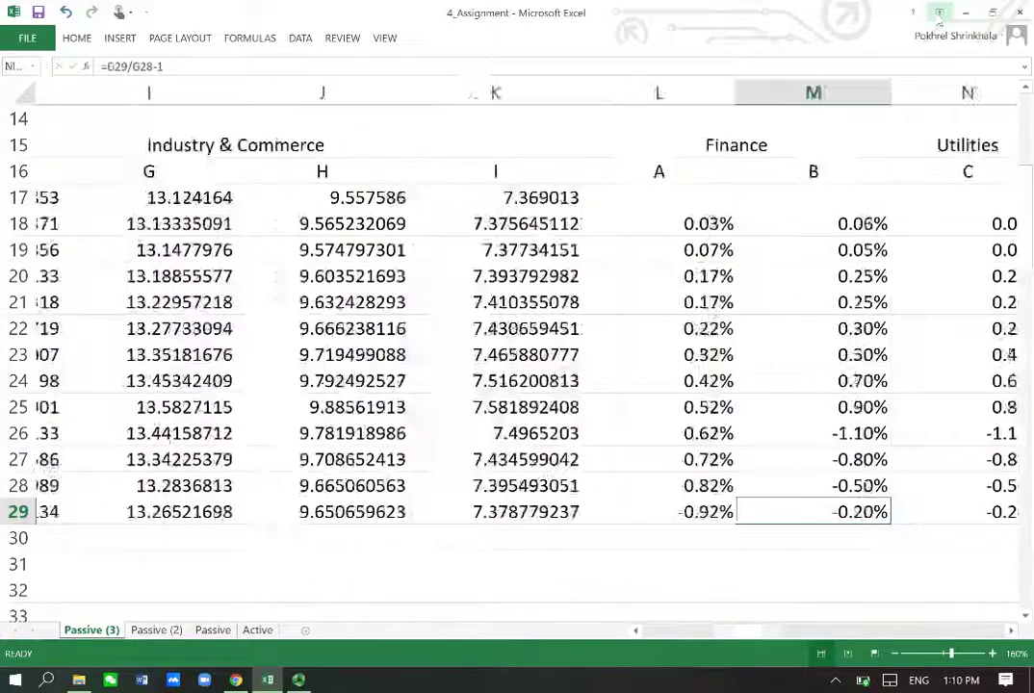
pyautogui.press('Right')
pyautogui.press('Right')
pyautogui.press('Right')
pyautogui.press('Right')
pyautogui.press('Right')
pyautogui.press('Right')
pyautogui.press('Right')
pyautogui.press('Right')
pyautogui.press('Right')
pyautogui.press('Right')
pyautogui.press('Right')
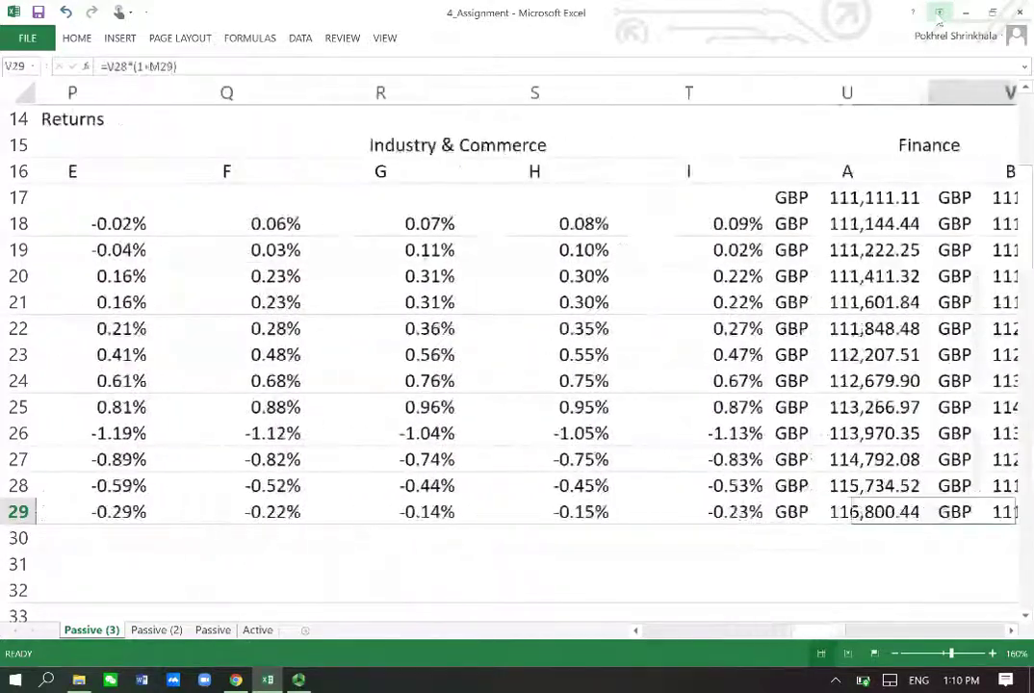
pyautogui.press('Right')
pyautogui.press('Right')
pyautogui.press('Right')
pyautogui.press('Right')
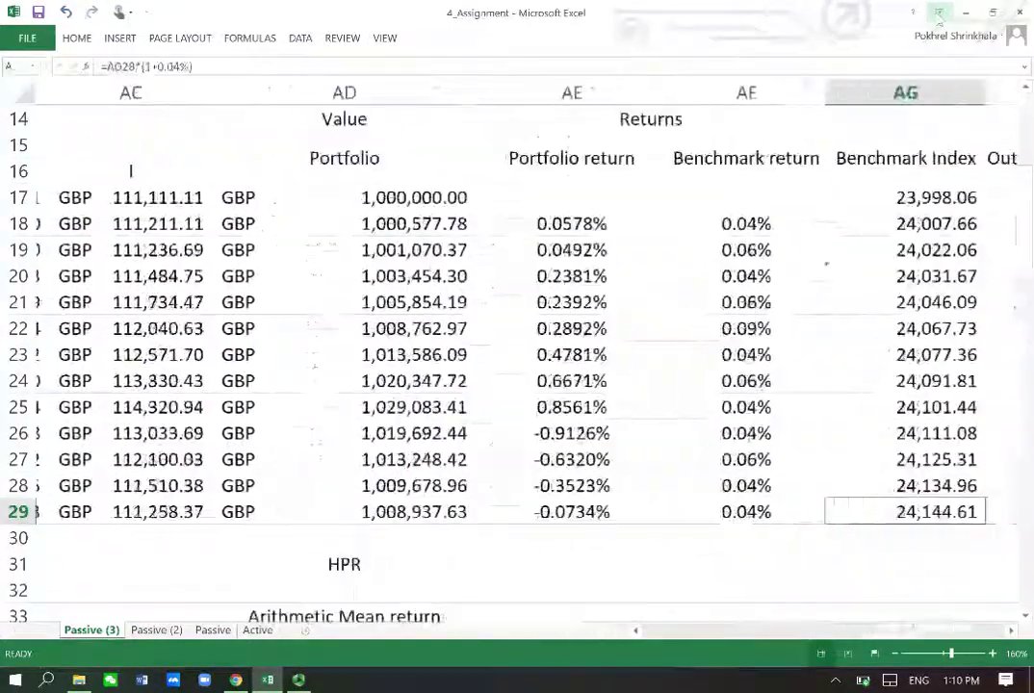
# Step: Review the Portfolio return column from Week 10 up to Week 2 and compare it with the first benchmark return
pyautogui.press('Left')
pyautogui.press('Left')
pyautogui.press('Left')
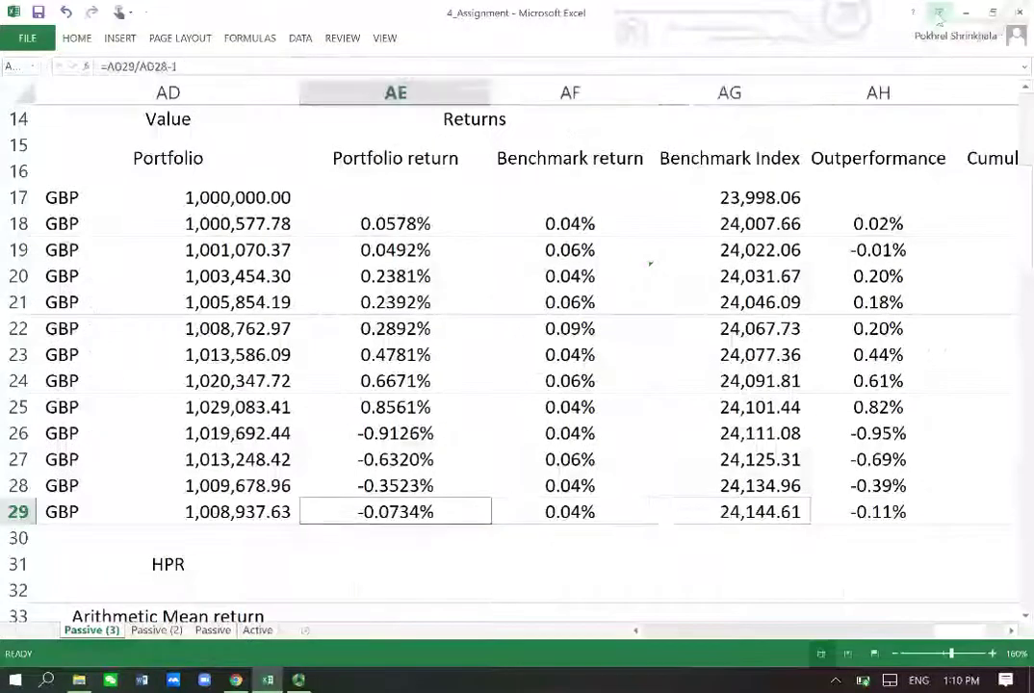
pyautogui.press('Up')
pyautogui.press('Up')
pyautogui.press('Up')
pyautogui.press('Up')
pyautogui.press('Up')
pyautogui.press('Up')
pyautogui.press('Up')
pyautogui.press('Up')
pyautogui.press('Up')
pyautogui.press('Up')
pyautogui.press('Up')
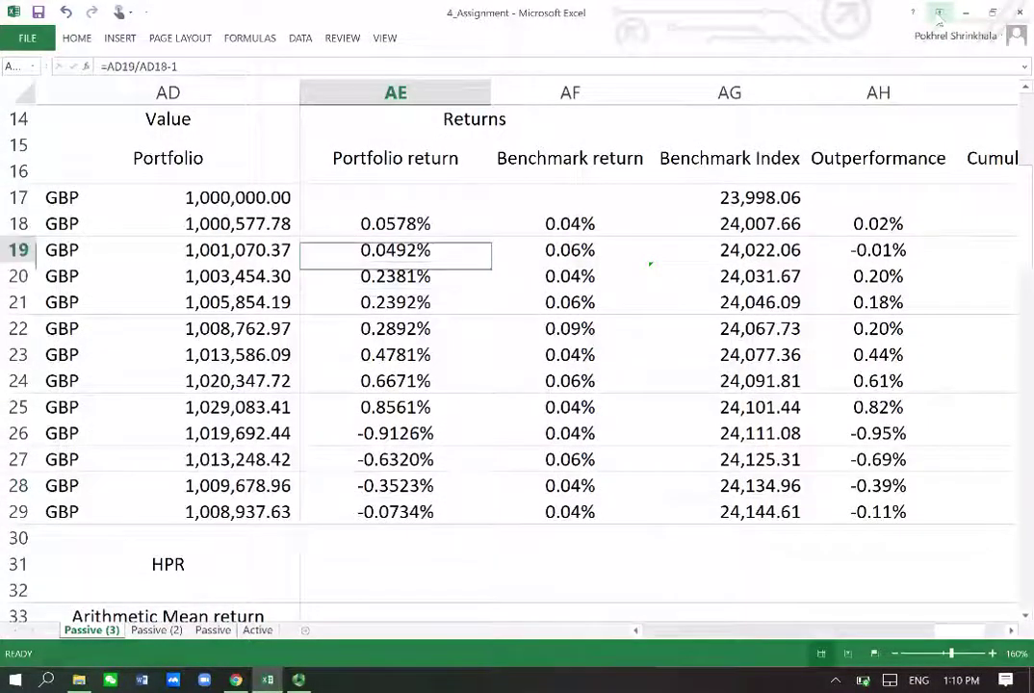
pyautogui.press('Right')
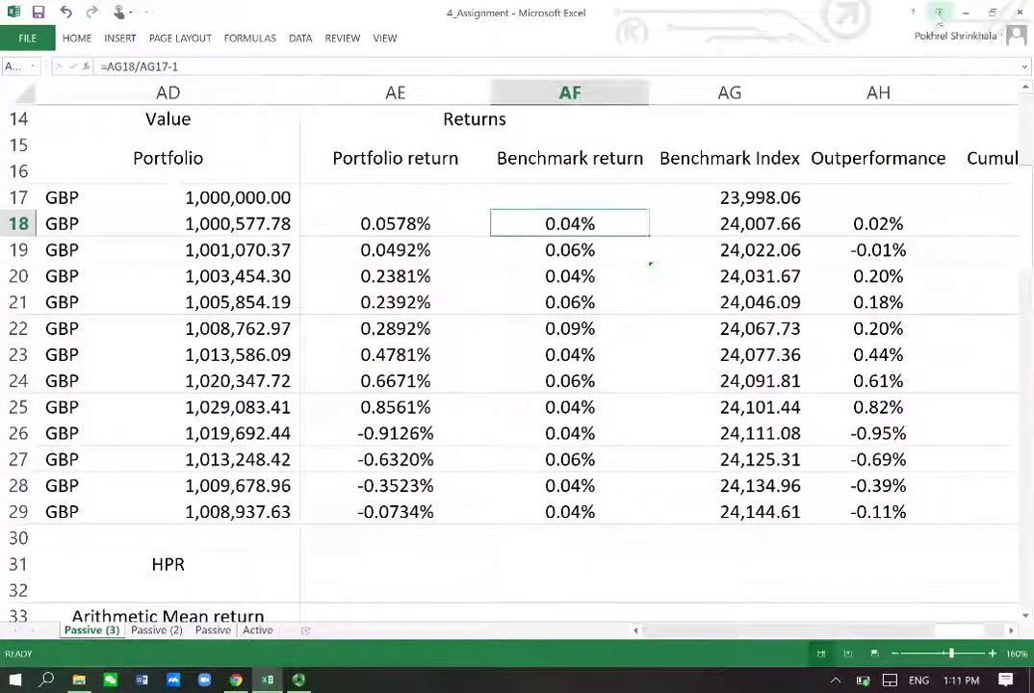
pyautogui.press('Left')
# Step: Examine the weekly portfolio values in column AD and the SUM formulas behind them
pyautogui.press('Left')
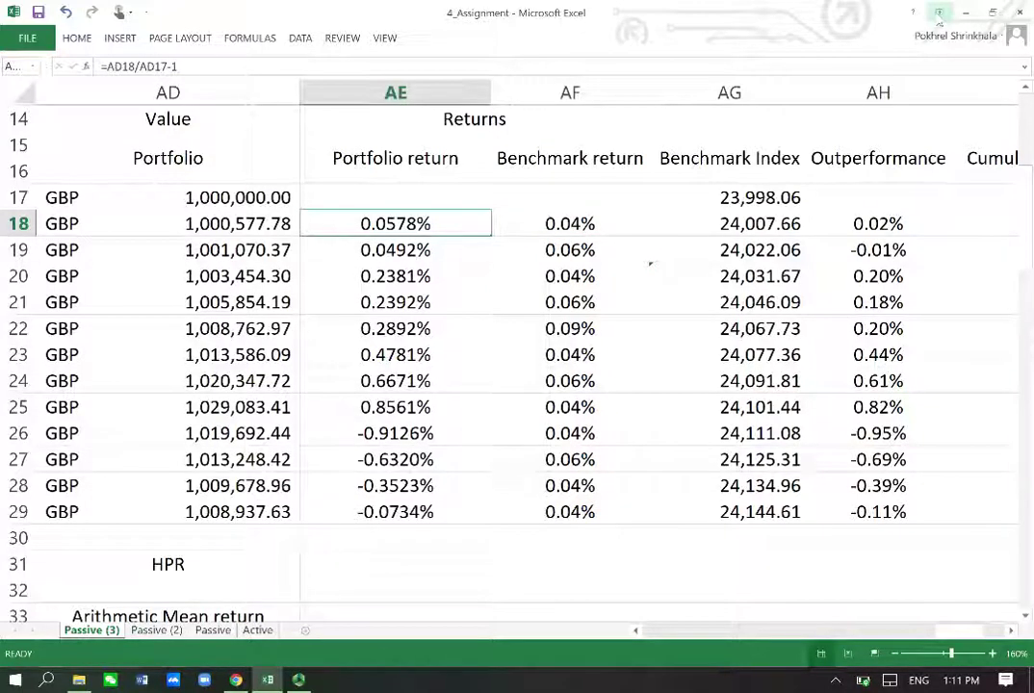
pyautogui.press('Up')
pyautogui.press('Down')
pyautogui.press('Down')
pyautogui.press('Down')
pyautogui.press('Down')
pyautogui.press('Down')
pyautogui.press('Down')
pyautogui.press('Down')
pyautogui.press('Down')
pyautogui.press('Down')
pyautogui.press('Down')
pyautogui.press('Down')
pyautogui.press('Down')
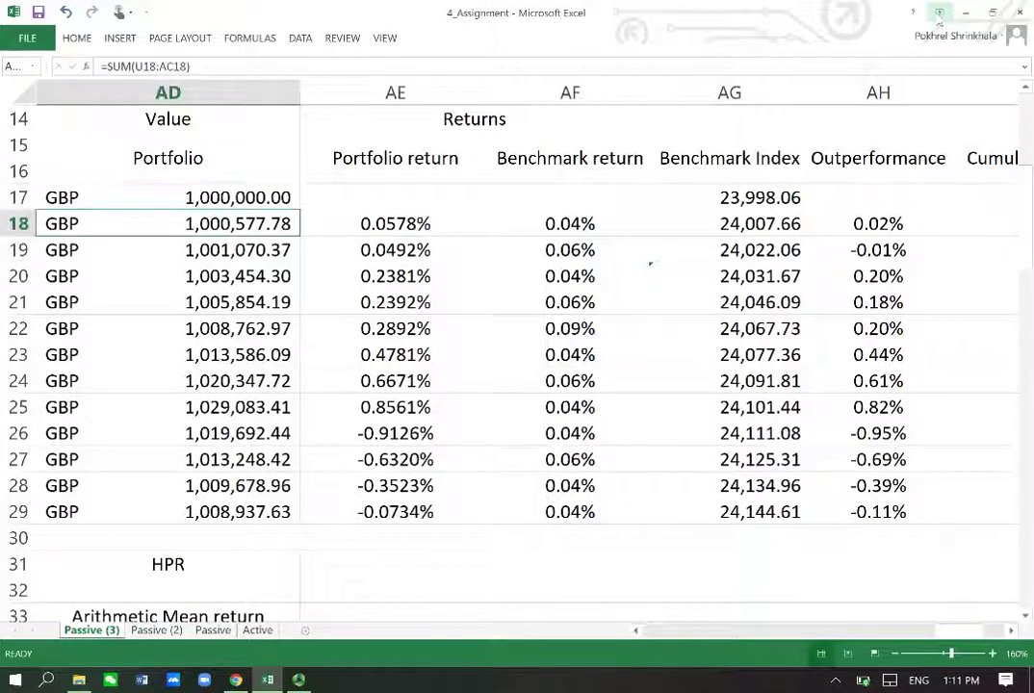
pyautogui.press('Up')
pyautogui.press('Up')
pyautogui.press('Up')
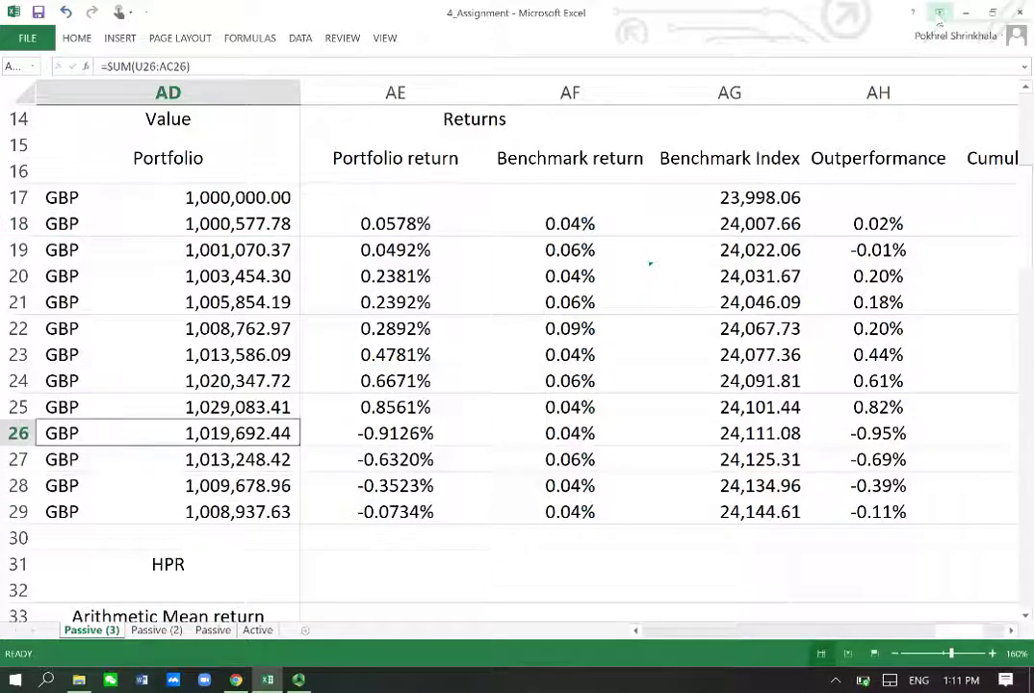
# Step: Examine the Benchmark Index values and formulas in column AG from the starting value down to row 29
pyautogui.press('Right')
pyautogui.press('Right')
pyautogui.press('Right')
pyautogui.press('Up')
pyautogui.press('Up')
pyautogui.press('Up')
pyautogui.press('Up')
pyautogui.press('Up')
pyautogui.press('Up')
pyautogui.press('Up')
pyautogui.press('Up')
pyautogui.press('Up')
pyautogui.press('Down')
pyautogui.press('Down')
pyautogui.press('Down')
pyautogui.press('Down')
pyautogui.press('Down')
pyautogui.press('Down')
pyautogui.press('Down')
pyautogui.press('Down')
pyautogui.press('Down')
pyautogui.press('Down')
pyautogui.press('Down')
pyautogui.press('Down')
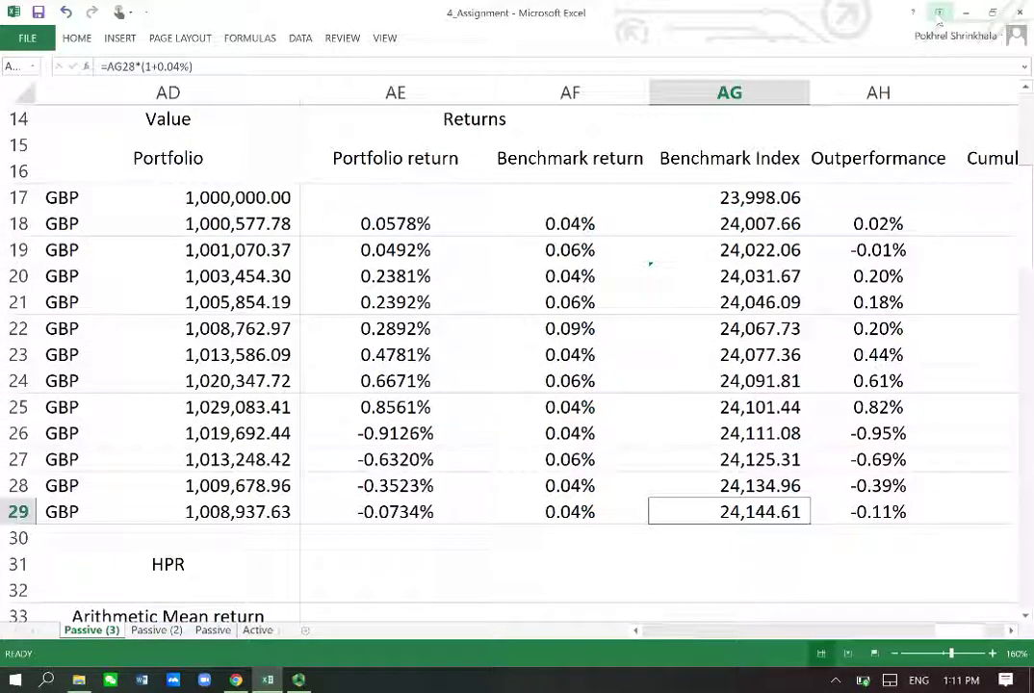
# Step: Calculate the portfolio HPR in AE31 from the final and initial portfolio values with the formula =(AD29/AD17)-1
pyautogui.press('Down')
pyautogui.press('Down')
pyautogui.press('Left')
pyautogui.press('Left')
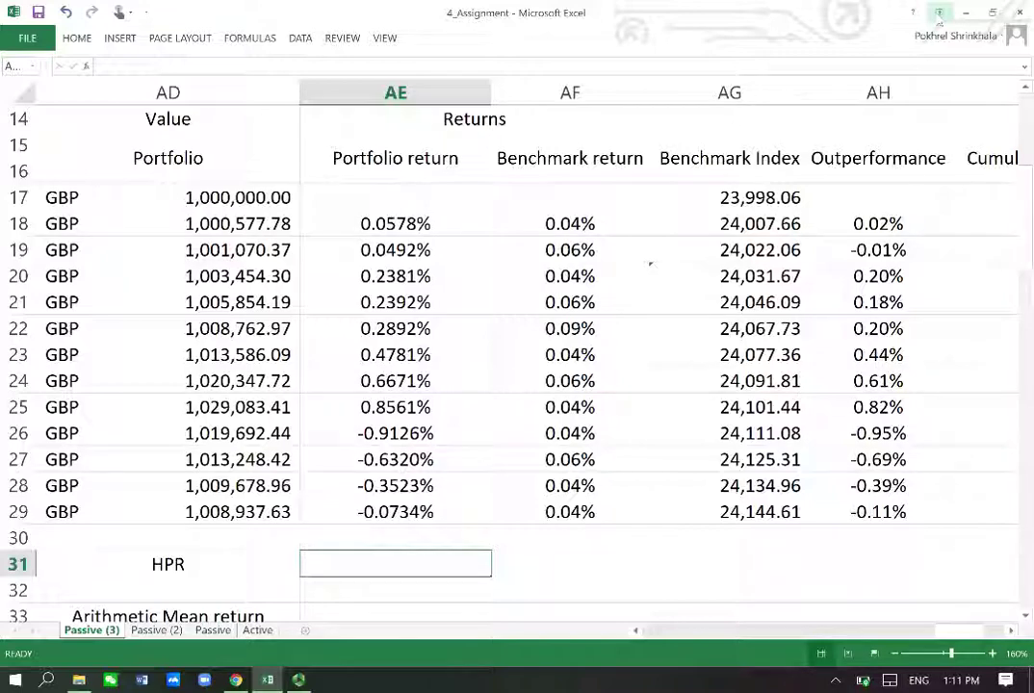
pyautogui.write('=(')
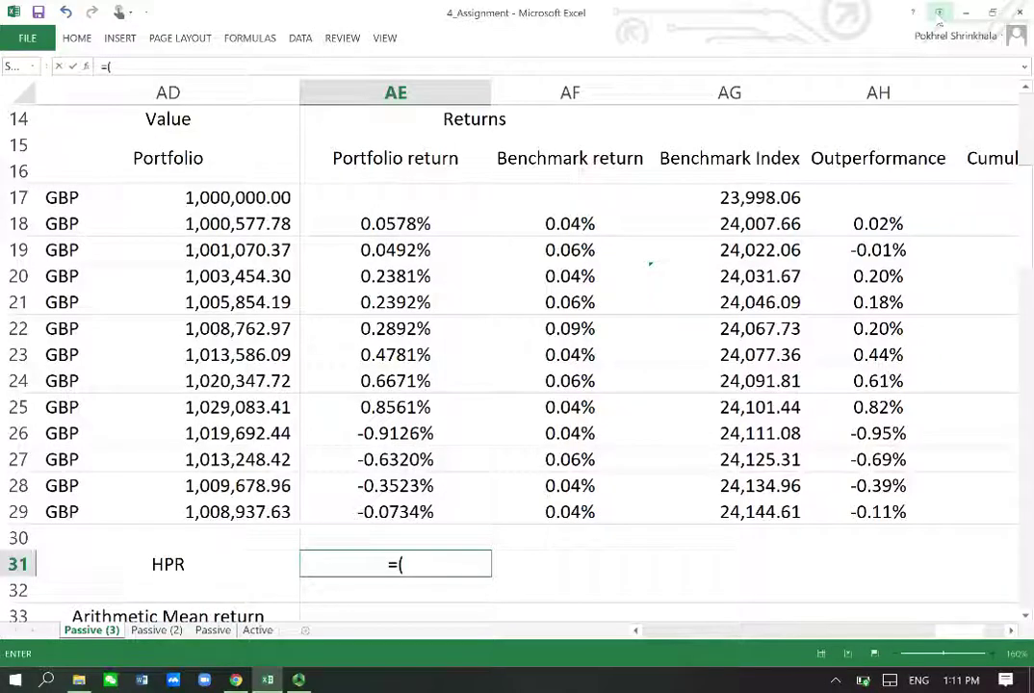
pyautogui.press('Up')
pyautogui.press('Up')
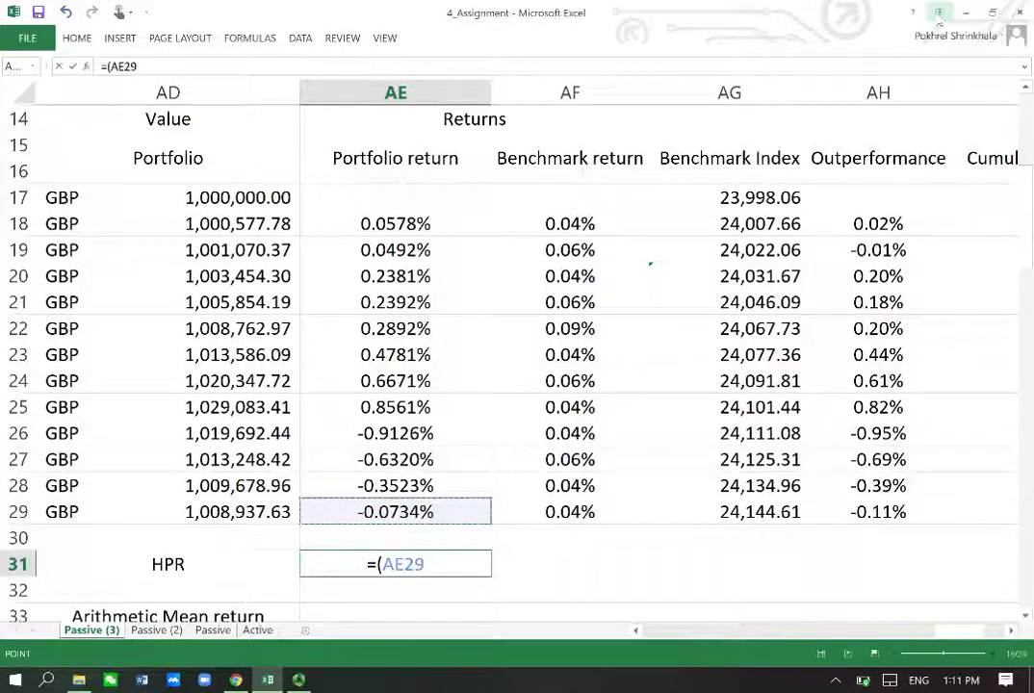
pyautogui.press('Left')
pyautogui.write('/')
pyautogui.press('Up')
pyautogui.press('Up')
pyautogui.press('Up')
pyautogui.press('Up')
pyautogui.press('Up')
pyautogui.press('Up')
pyautogui.press('Up')
pyautogui.press('Up')
pyautogui.press('Up')
pyautogui.press('Up')
pyautogui.press('Up')
pyautogui.press('Up')
pyautogui.press('Up')
pyautogui.press('Up')
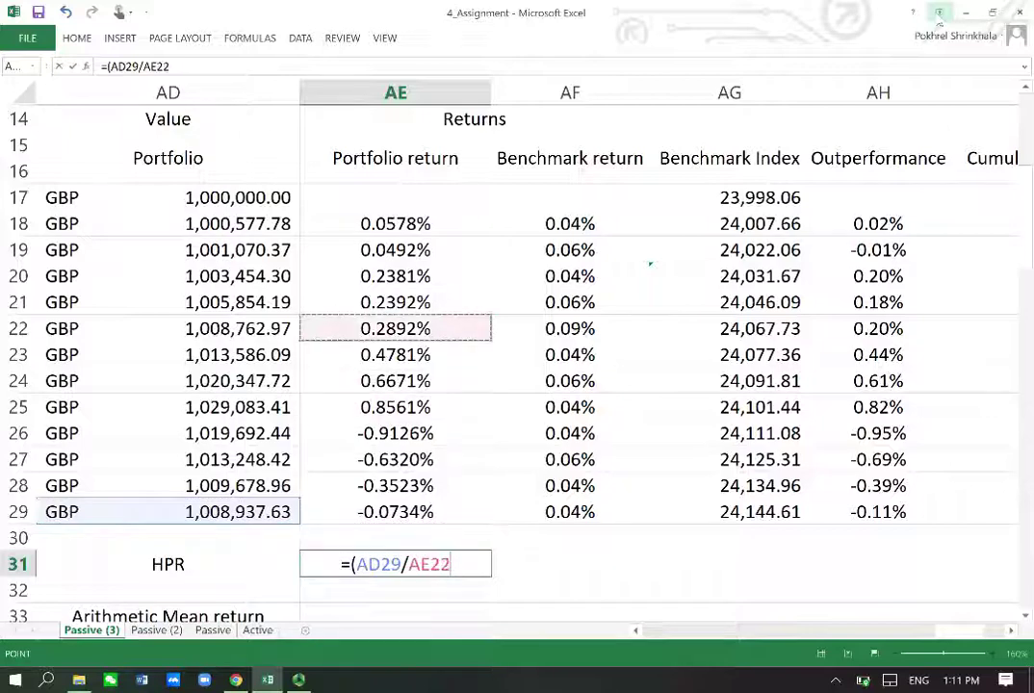
pyautogui.press('Left')
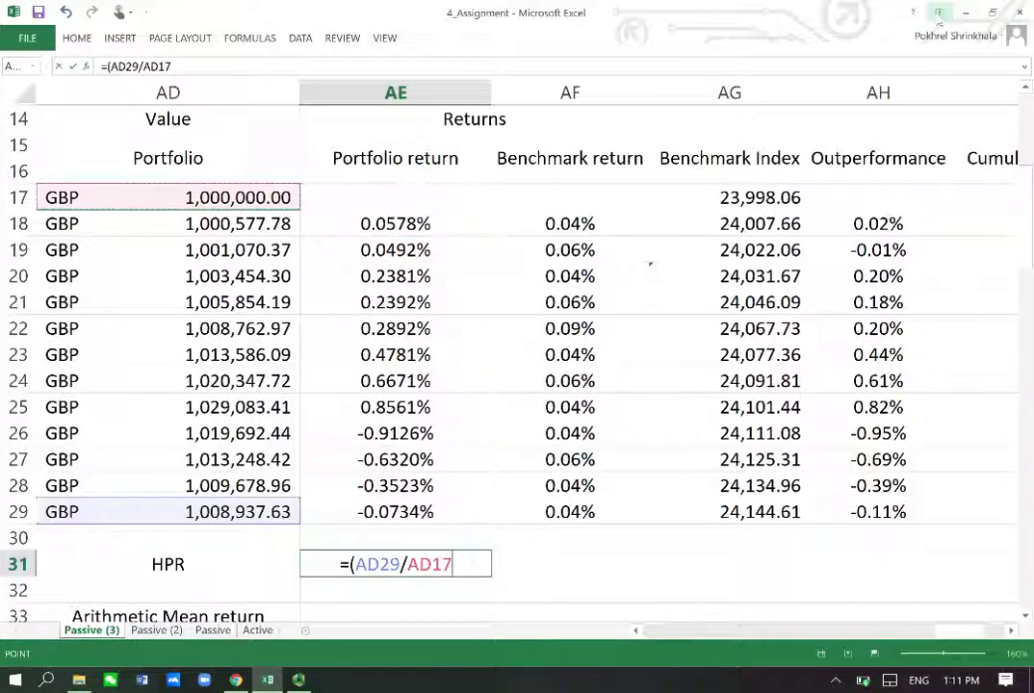
pyautogui.write(')-')
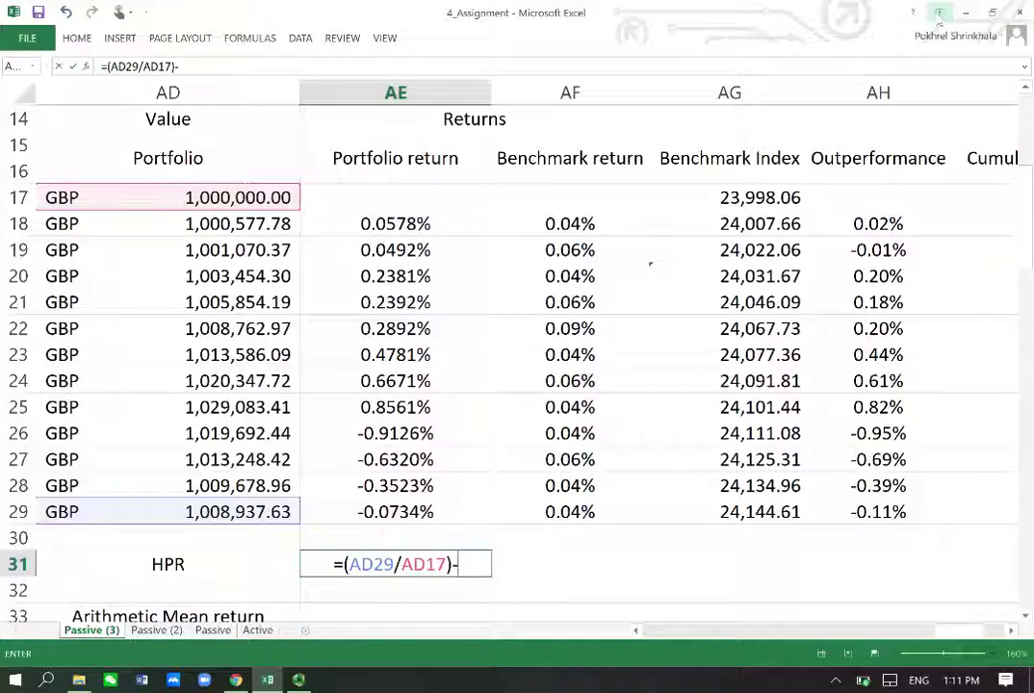
pyautogui.write('1')
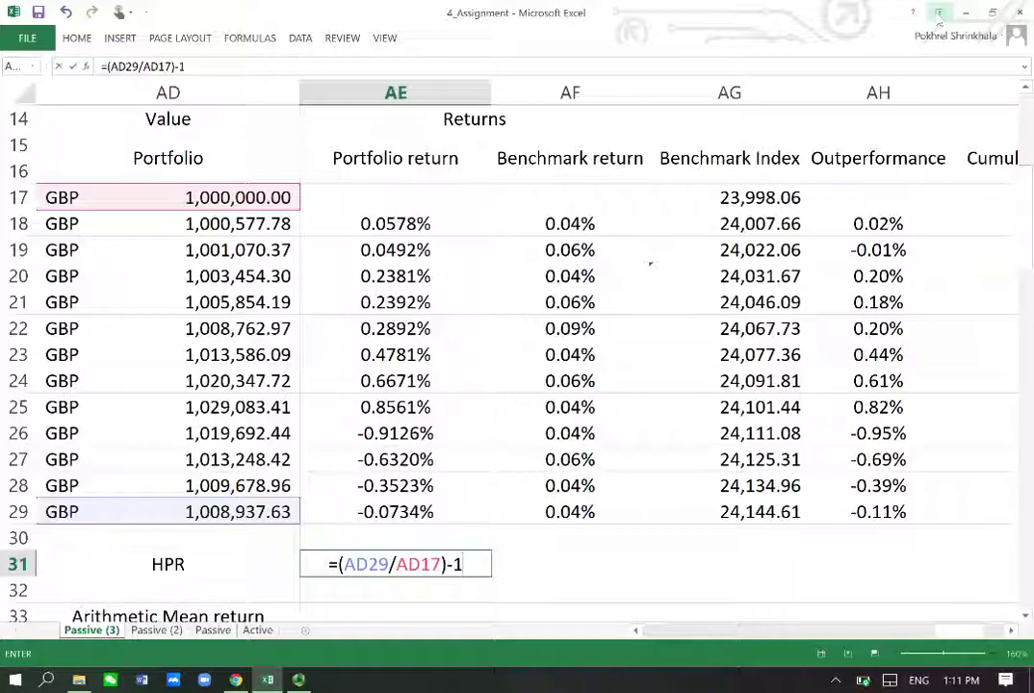
pyautogui.press('Return')
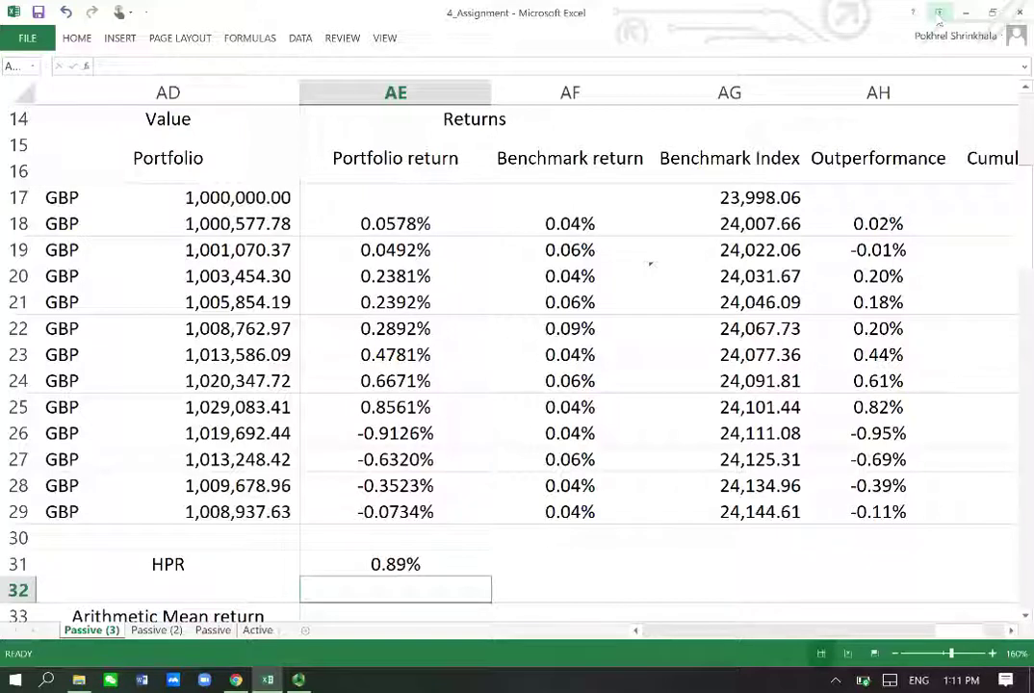
# Step: Calculate the benchmark HPR in AF31 from the final and initial Benchmark Index values with the formula =(AG29/AG17)-1
pyautogui.press('Up')
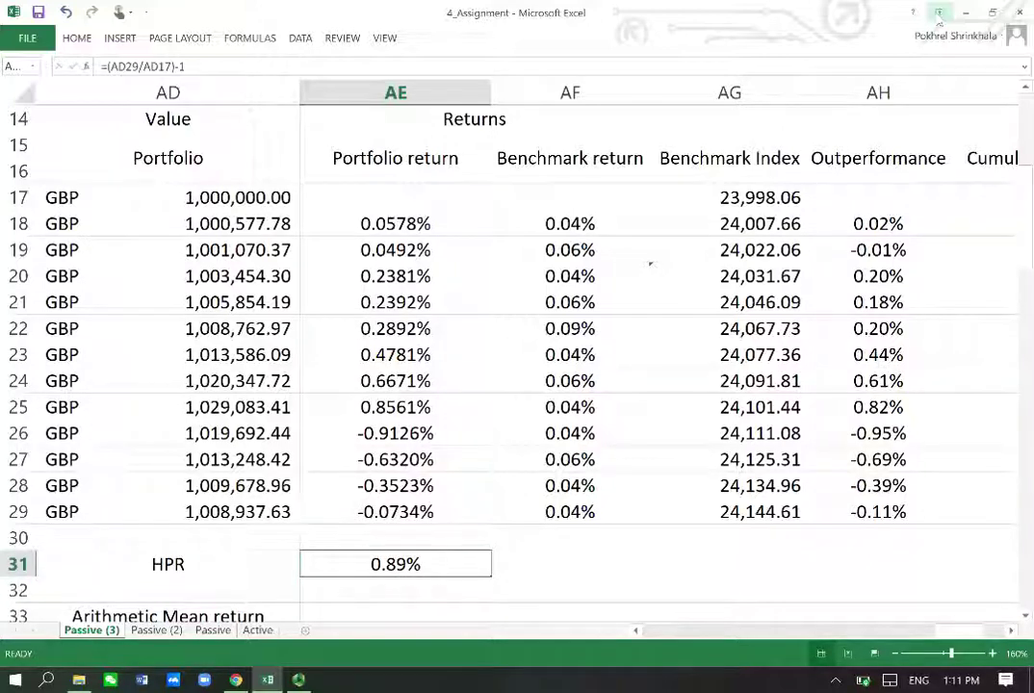
pyautogui.press('Right')
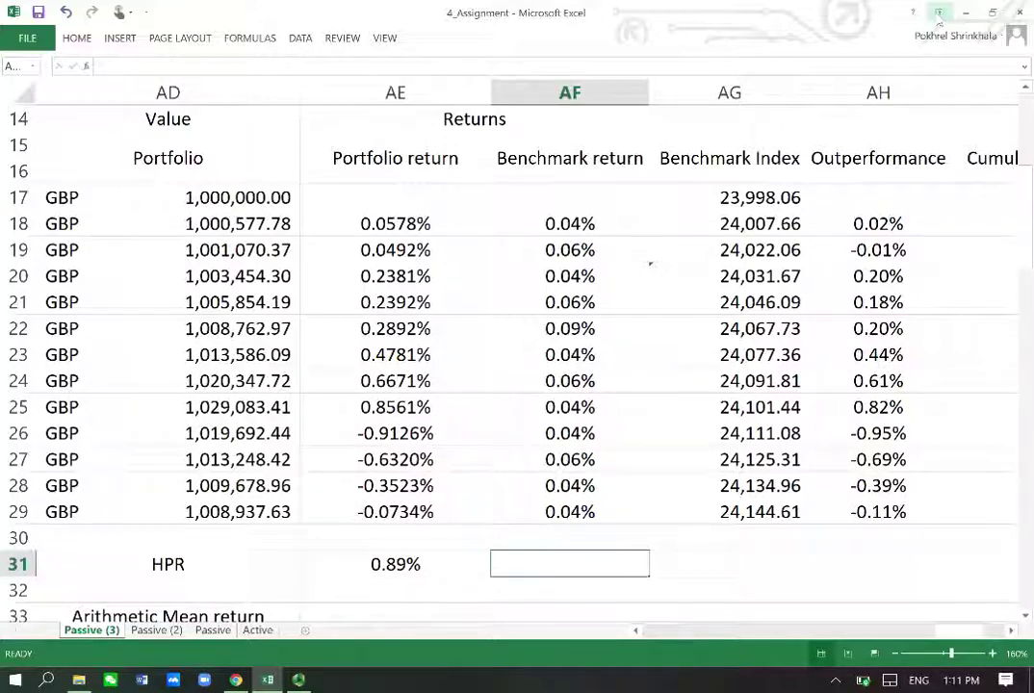
pyautogui.write('=(')
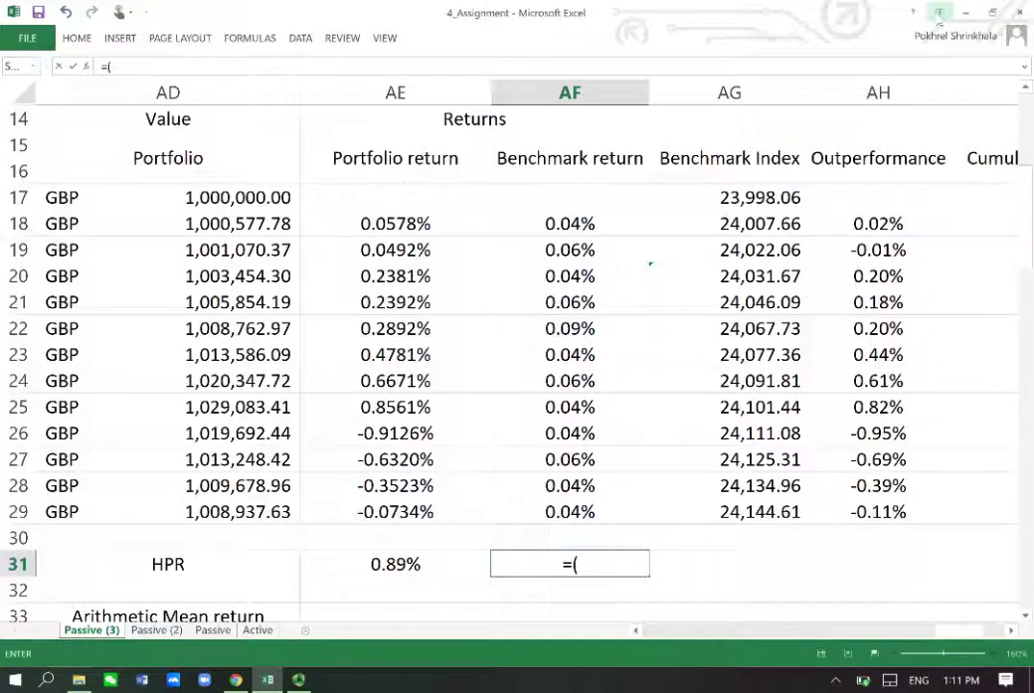
pyautogui.press('Up')
pyautogui.press('Up')
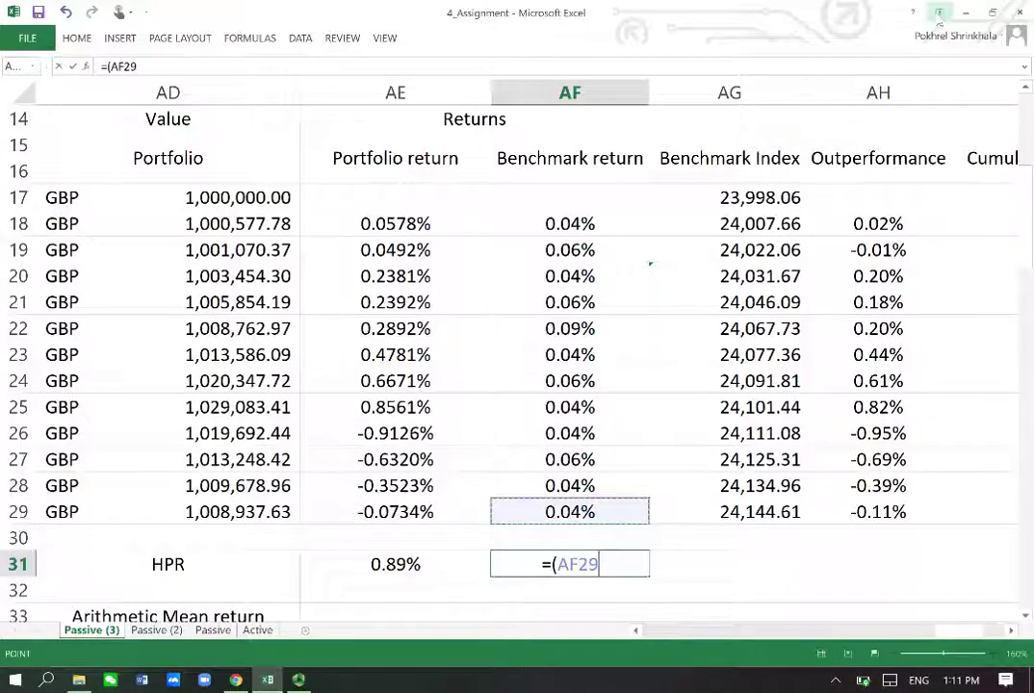
pyautogui.press('Right')
pyautogui.write('/')
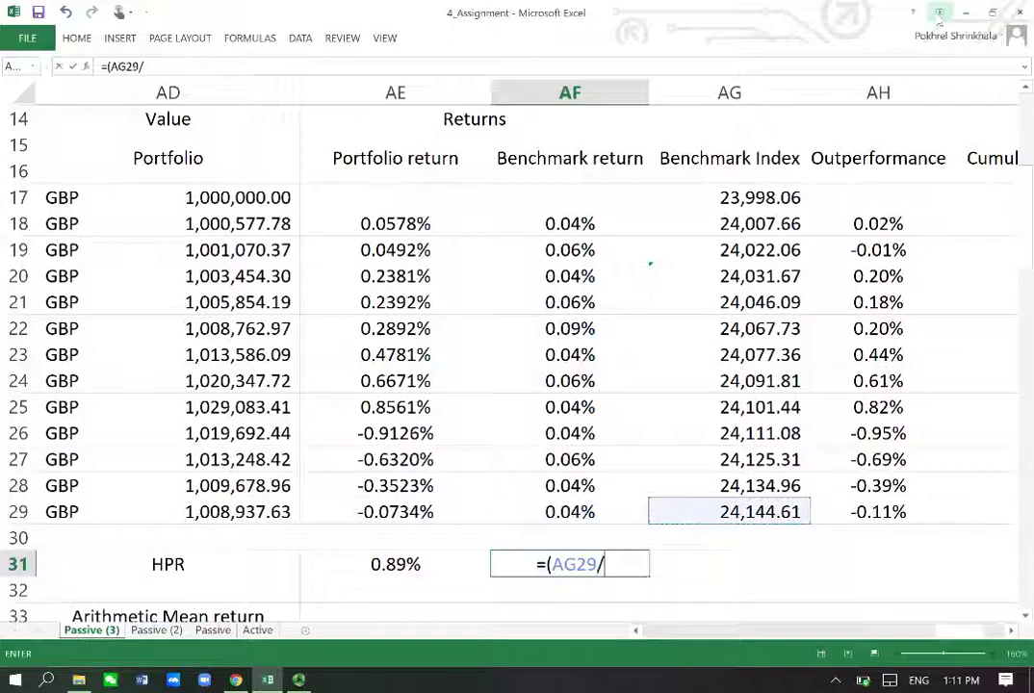
pyautogui.press('Up')
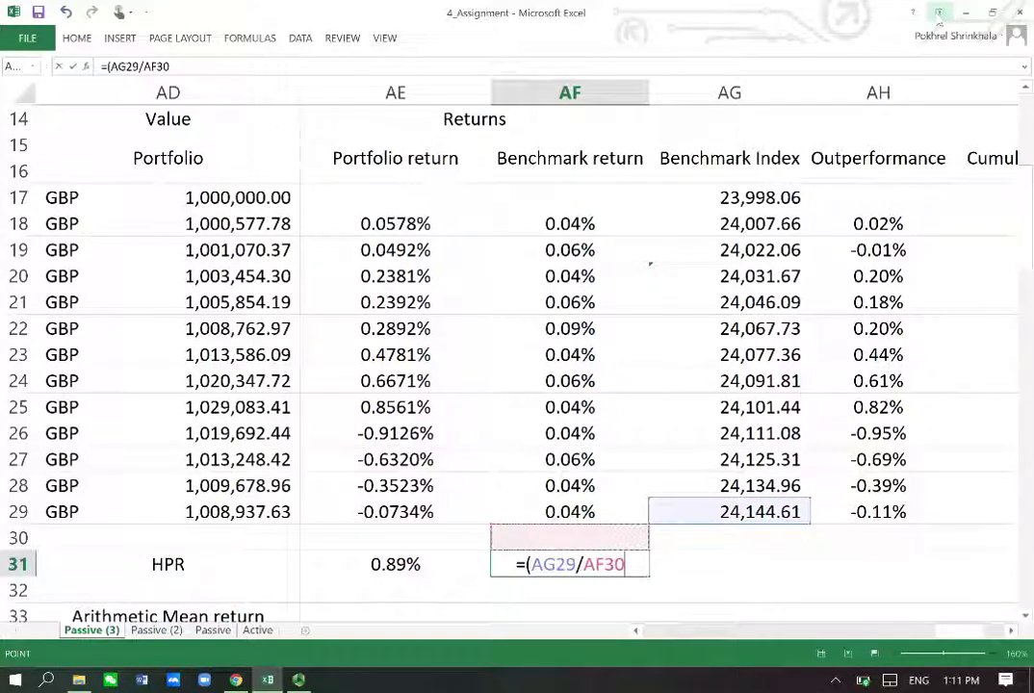
pyautogui.press('Up')
pyautogui.press('Up')
pyautogui.press('Up')
pyautogui.press('Up')
pyautogui.press('Up')
pyautogui.press('Up')
pyautogui.press('Up')
pyautogui.press('Up')
pyautogui.press('Up')
pyautogui.press('Up')
pyautogui.press('Up')
pyautogui.press('Up')
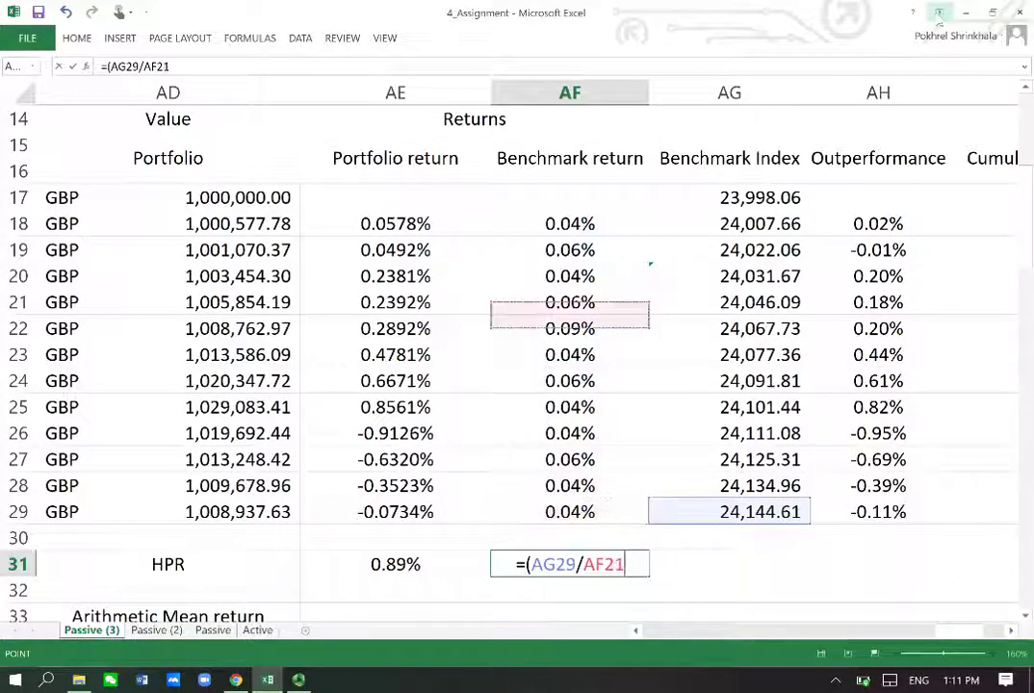
pyautogui.press('Up')
pyautogui.press('Right')
pyautogui.write(')')
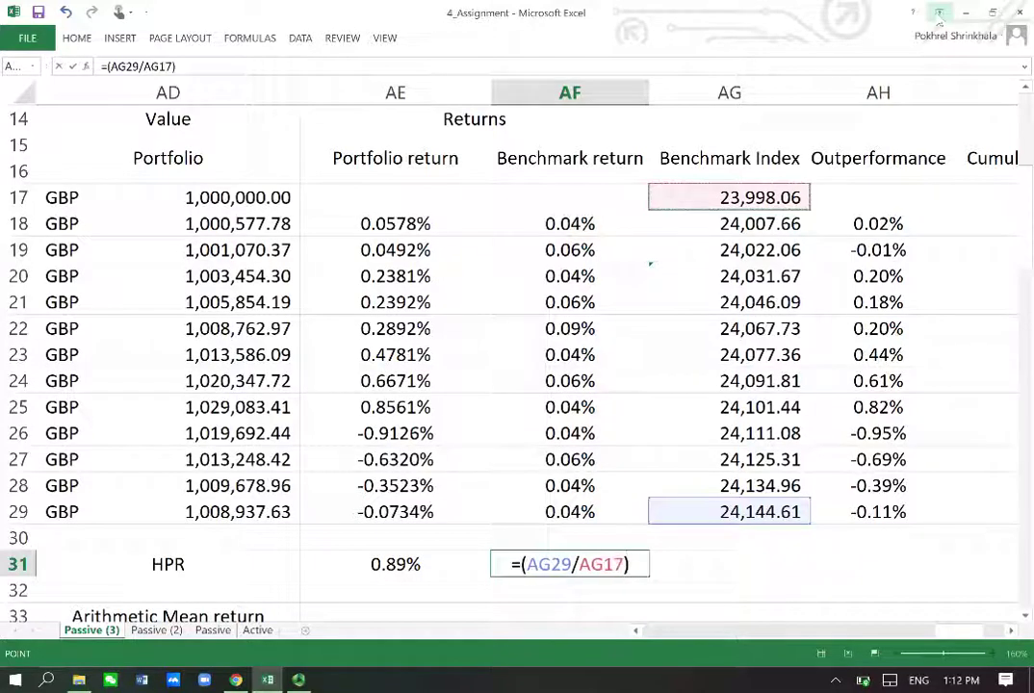
pyautogui.write('-1')
pyautogui.press('Return')
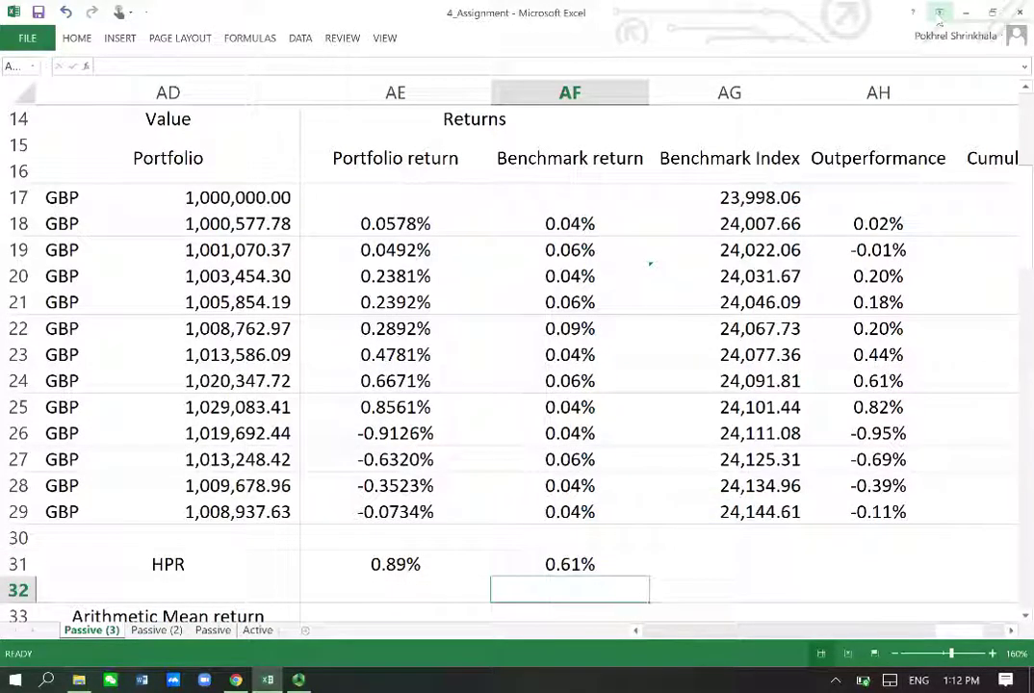
# Step: Examine the weekly Portfolio return figures in column AE and the formulas behind them
pyautogui.press('Left')
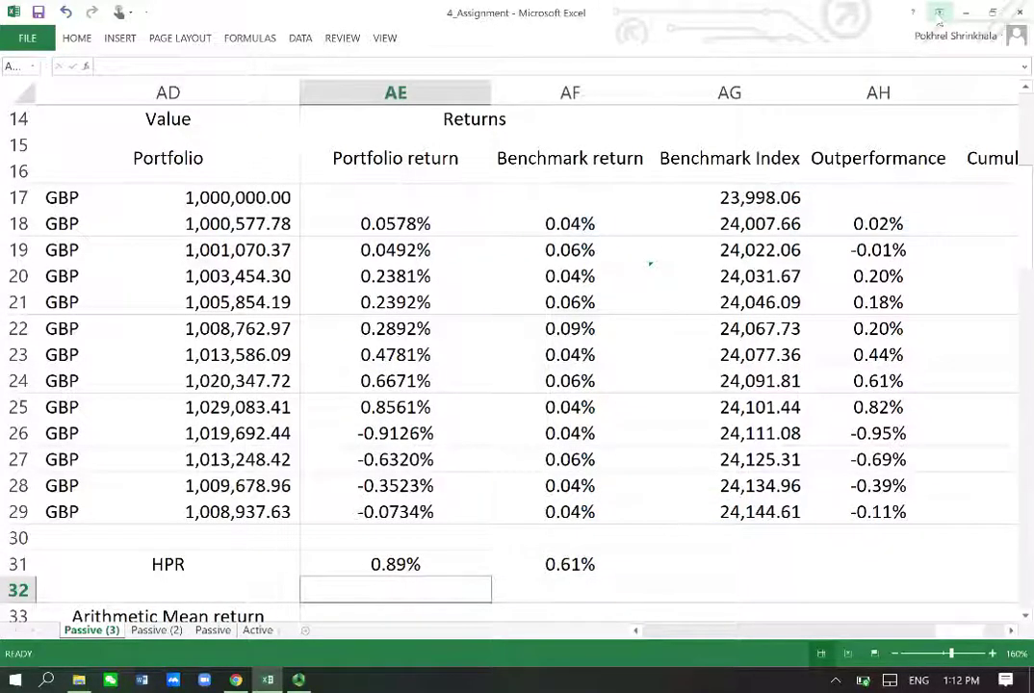
pyautogui.press('Up')
pyautogui.press('Up')
pyautogui.press('Up')
pyautogui.press('Up')
pyautogui.press('Up')
pyautogui.press('Up')
pyautogui.press('Up')
pyautogui.press('Up')
pyautogui.press('Up')
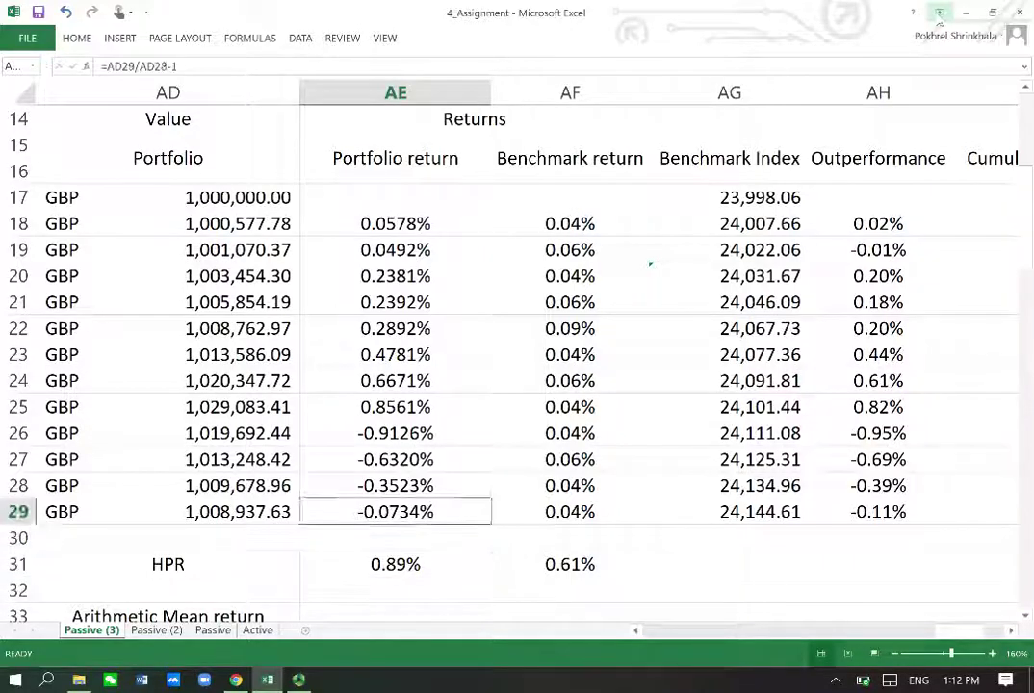
pyautogui.press('Up')
pyautogui.press('Up')
pyautogui.press('Up')
pyautogui.press('Up')
pyautogui.press('Up')
pyautogui.press('Down')
pyautogui.press('Down')
pyautogui.press('Down')
pyautogui.press('Down')
pyautogui.press('Down')
pyautogui.press('Down')
pyautogui.press('Down')
pyautogui.press('Down')
pyautogui.press('Down')
pyautogui.press('Down')
pyautogui.press('Down')
pyautogui.press('Down')
pyautogui.press('Down')
pyautogui.press('Down')
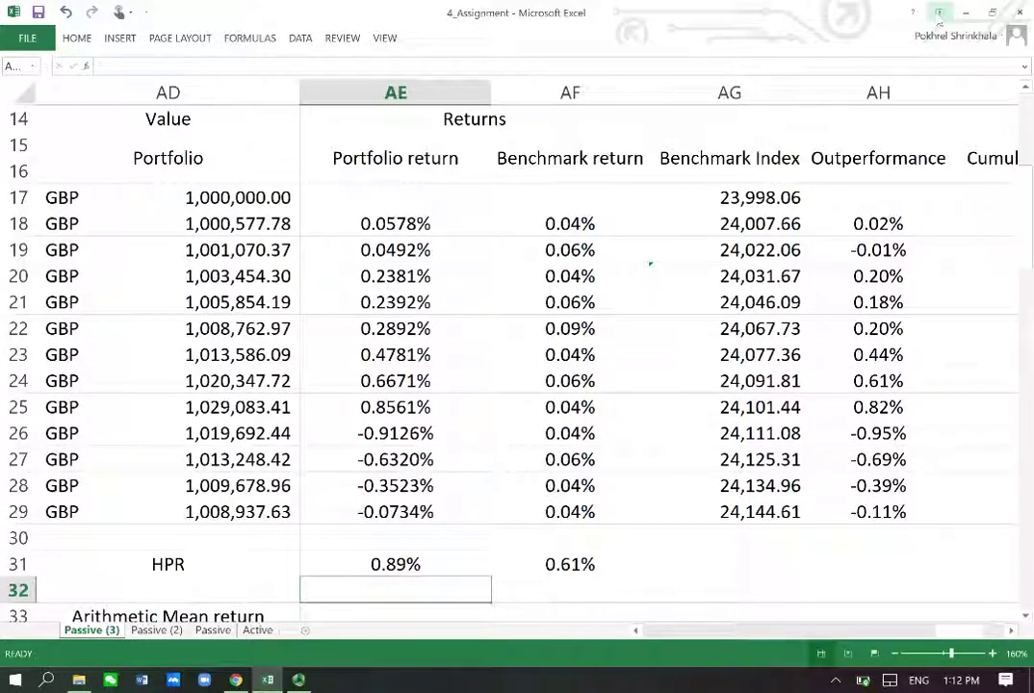
# Step: Cross-check the portfolio HPR by entering =PRODUCT(1+AE18:AE29)-1 as an array formula in AE32
pyautogui.write('=(')
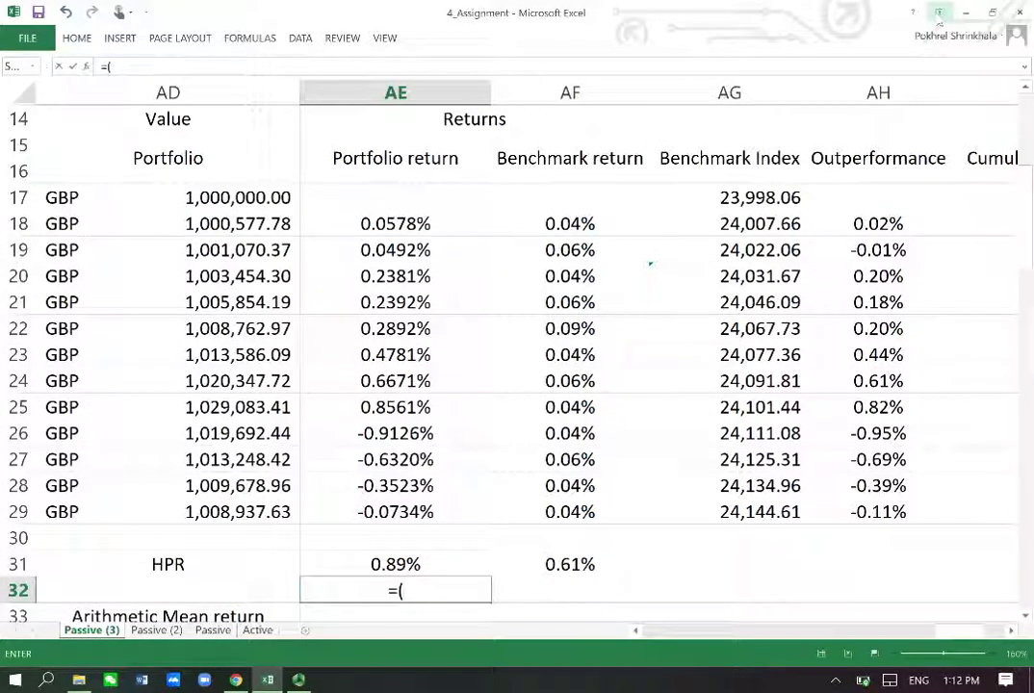
pyautogui.press('BackSpace')
pyautogui.write('prod')
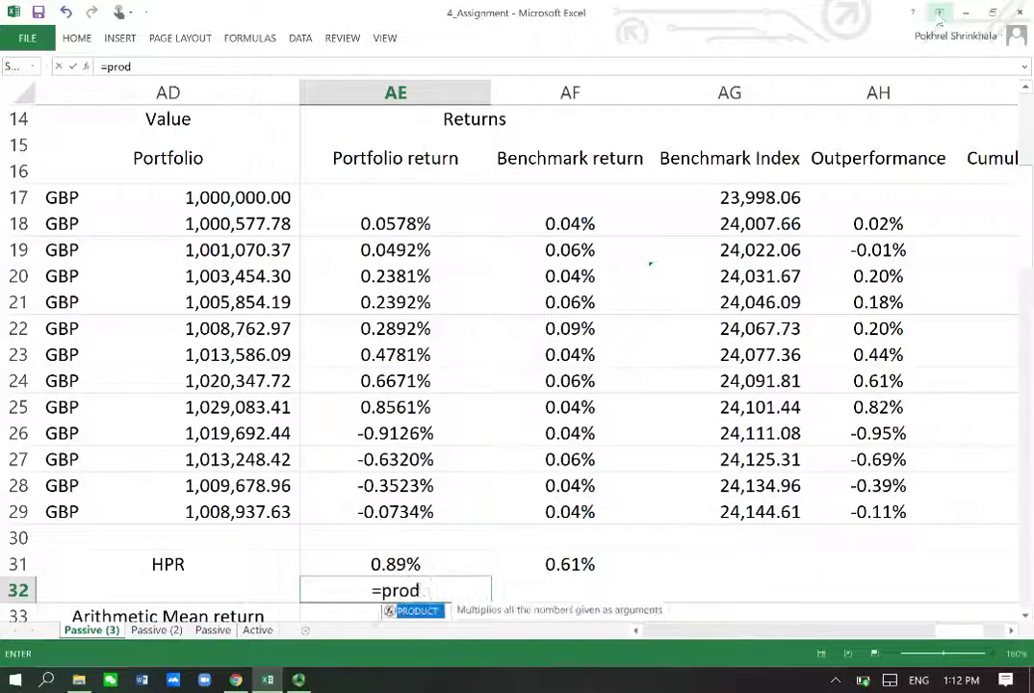
pyautogui.write('uct(1')
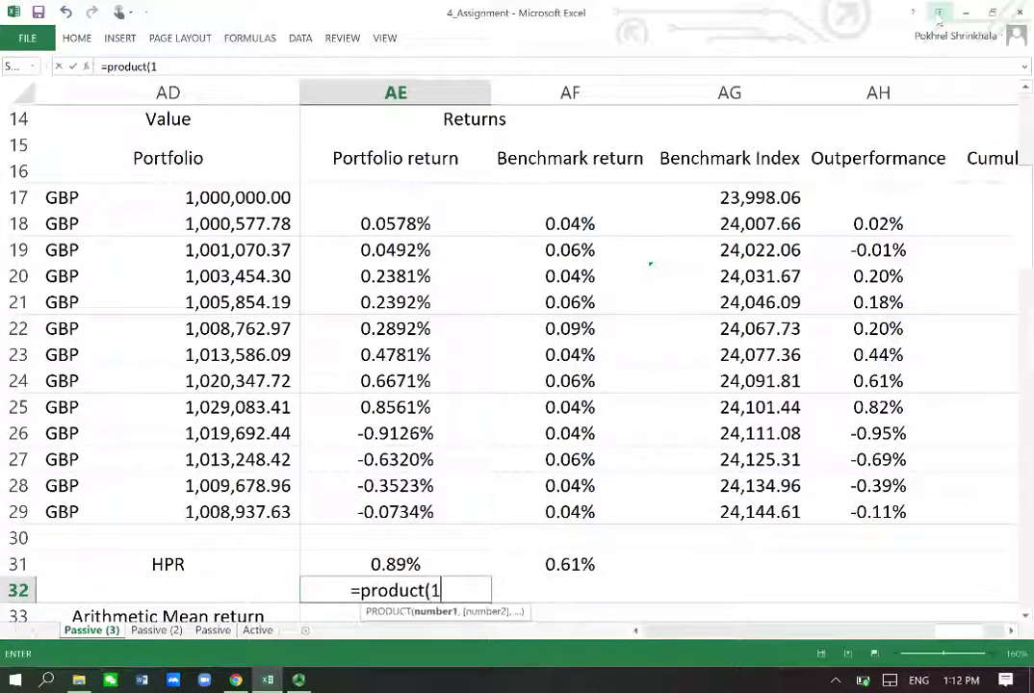
pyautogui.write('+')
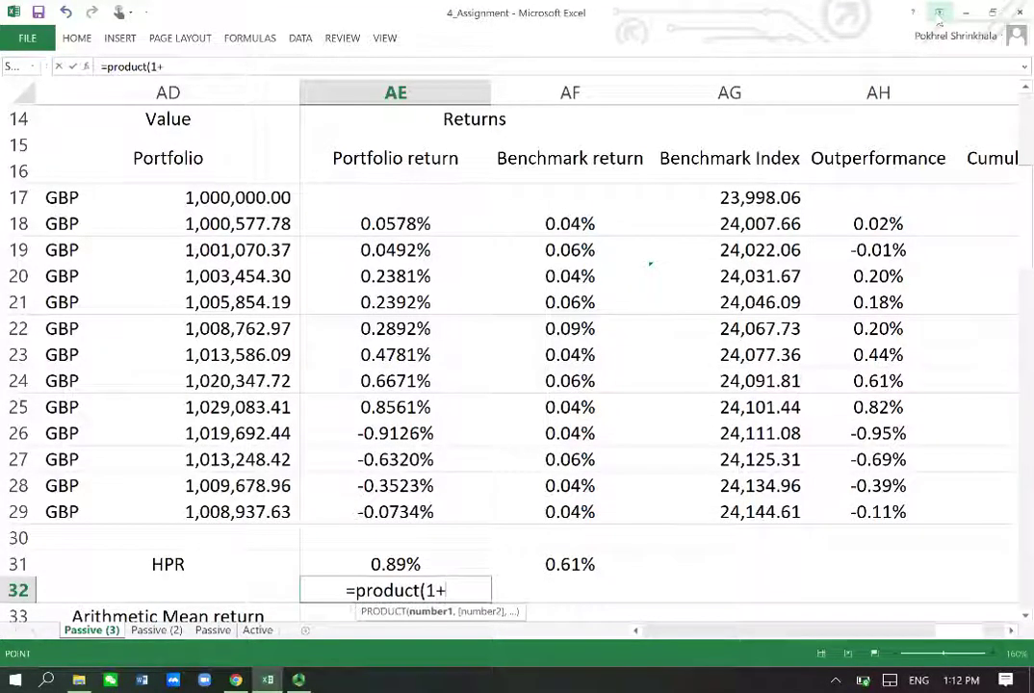
pyautogui.press('Up')
pyautogui.press('Up')
pyautogui.press('Up')
pyautogui.press('Up')
pyautogui.press('Up')
pyautogui.press('Up')
pyautogui.press('Up')
pyautogui.press('Up')
pyautogui.press('Up')
pyautogui.press('Up')
pyautogui.press('Up')
pyautogui.press('Up')
pyautogui.press('Up')
pyautogui.press('Up')
pyautogui.press('Up')
pyautogui.press('Down')
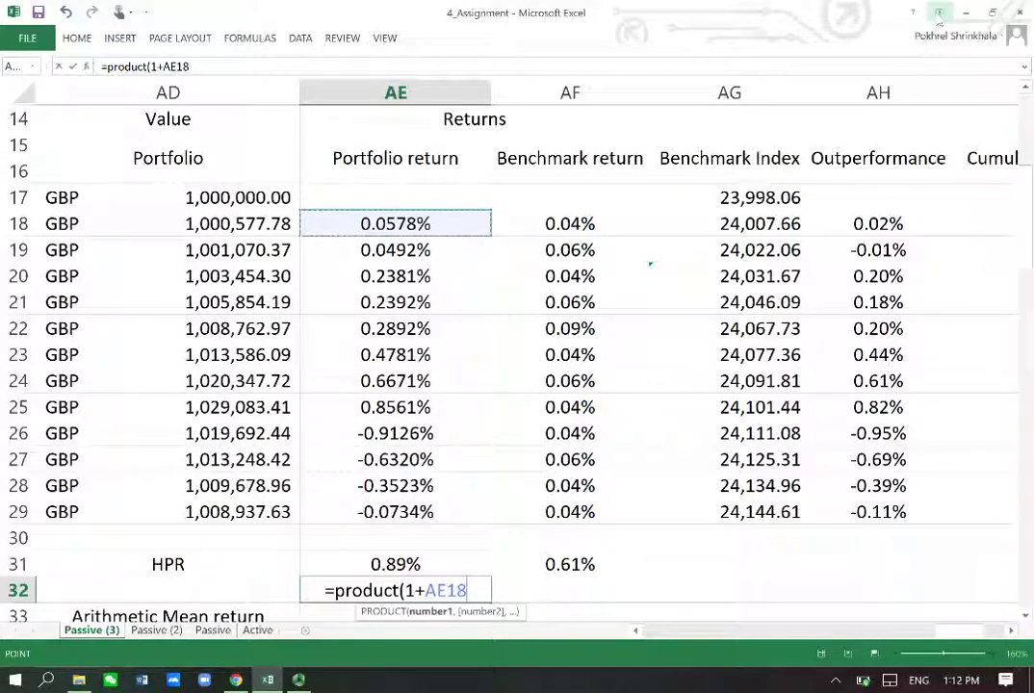
pyautogui.hotkey('ctrl', 'shift', 'Down')
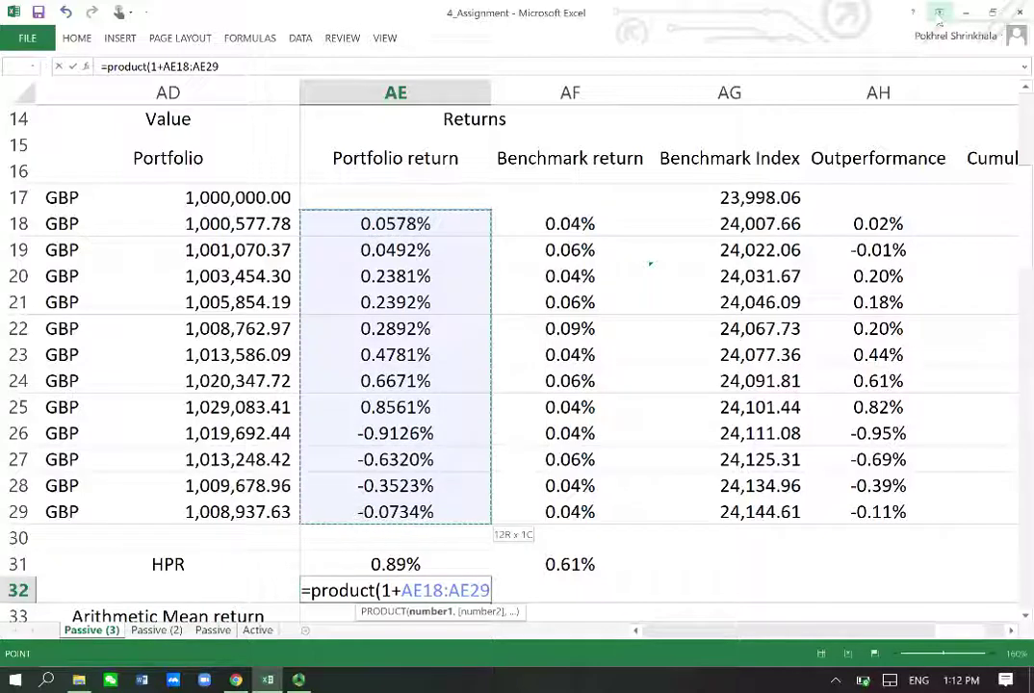
pyautogui.write(')-1')
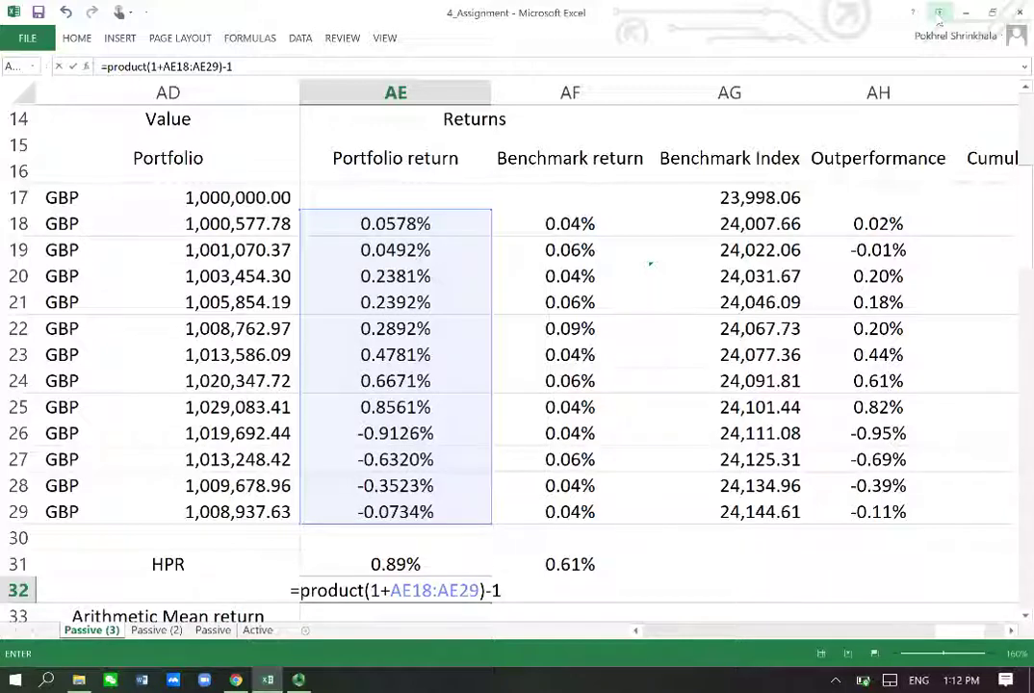
pyautogui.hotkey('ctrl', 'shift', 'Return')
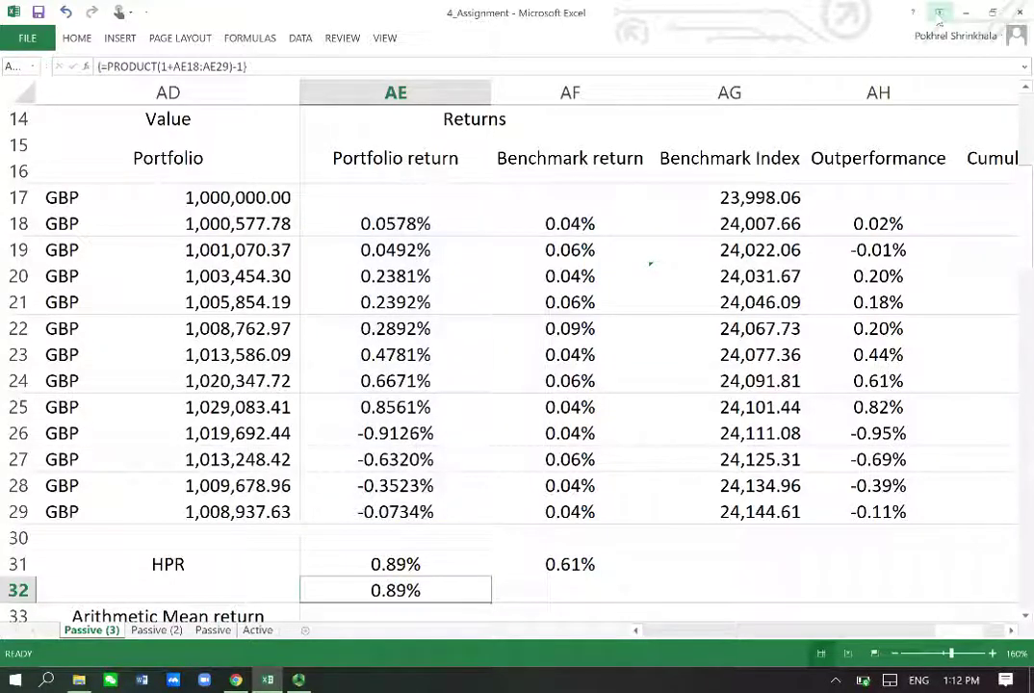
# Step: Copy the PRODUCT array formula to AF32 for the benchmark returns and check that it covers AF18:AF29
pyautogui.hotkey('ctrl', 'c')
pyautogui.press('Right')
pyautogui.press('Return')
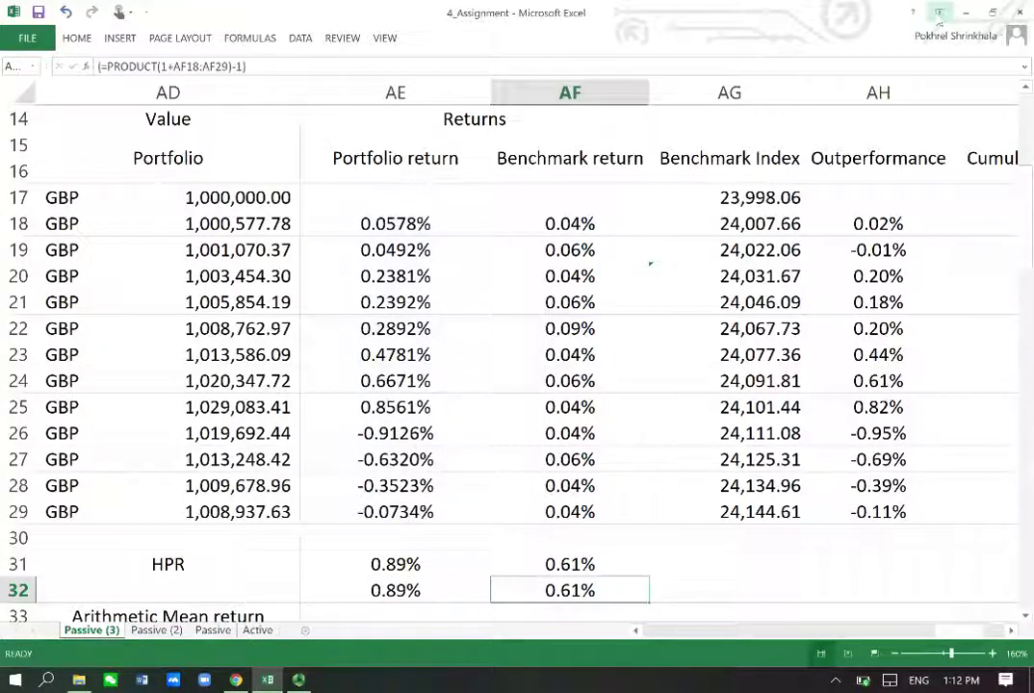
pyautogui.press('F2')
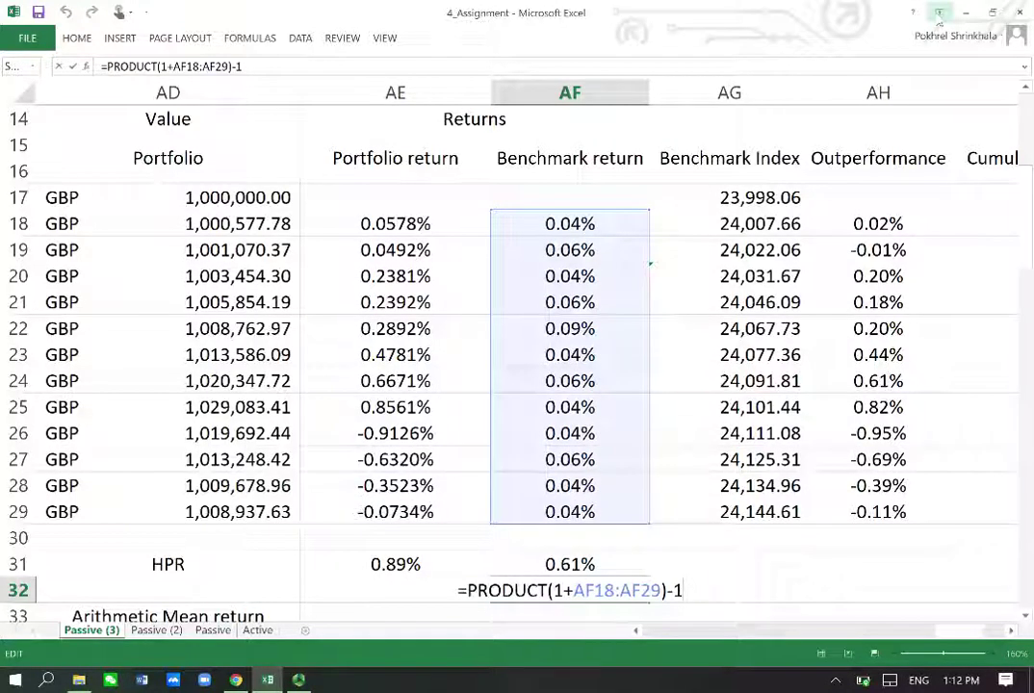
pyautogui.hotkey('ctrl', 'shift', 'Return')
# Step: Insert a blank row above the Arithmetic Mean return row and go back to the portfolio HPR cell
pyautogui.press('Down')
pyautogui.press('Down')
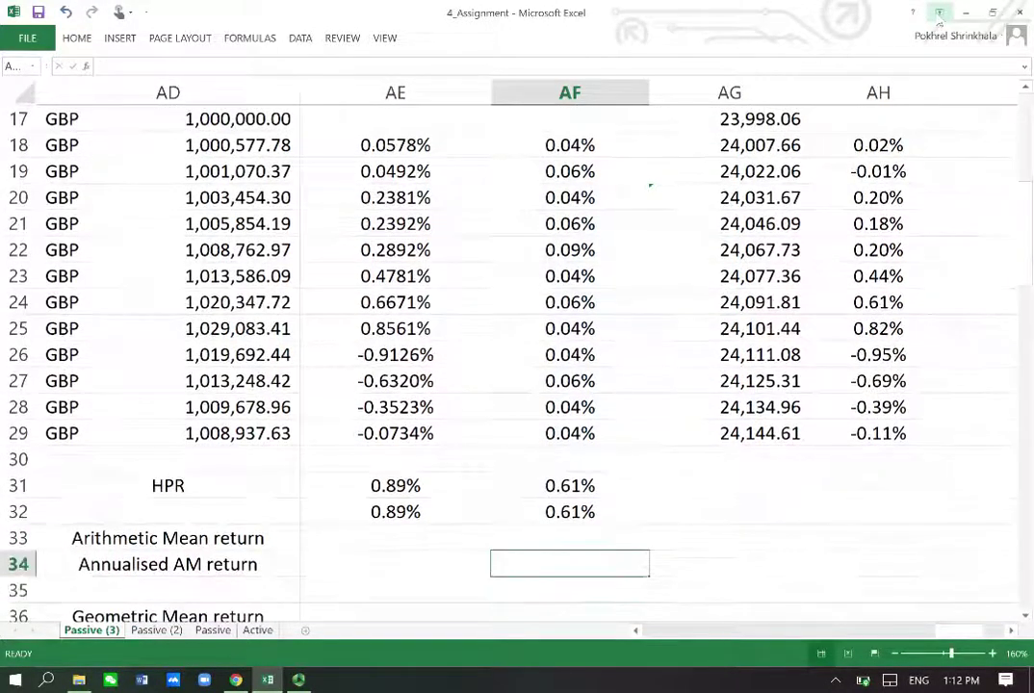
pyautogui.press('Up')
pyautogui.press('Up')
pyautogui.press('Left')
pyautogui.press('Down')
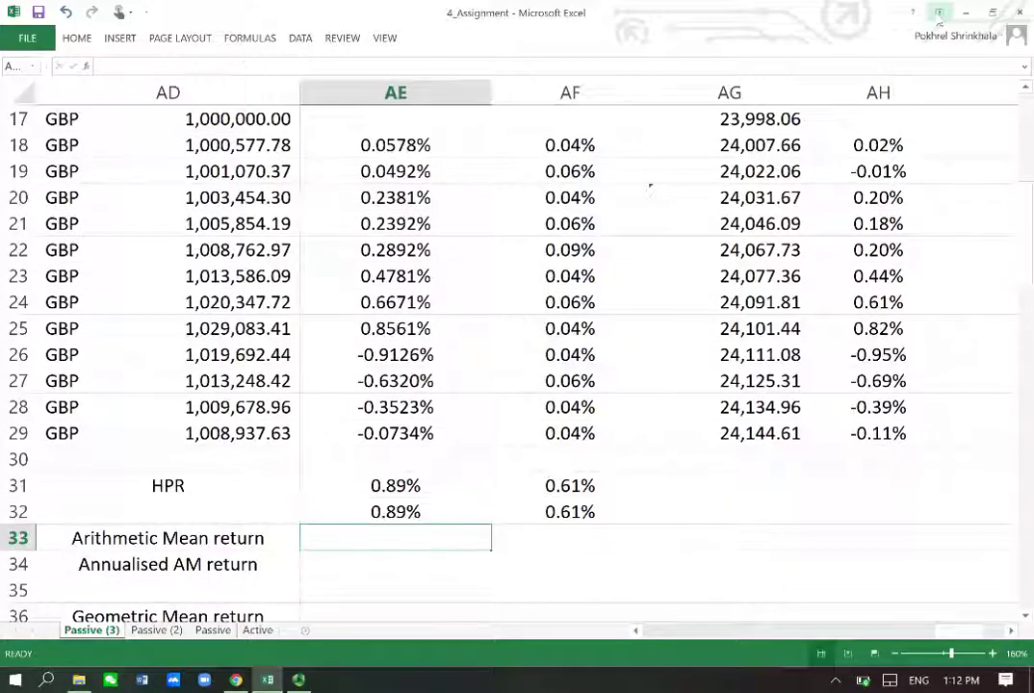
pyautogui.hotkey('alt', 'i')
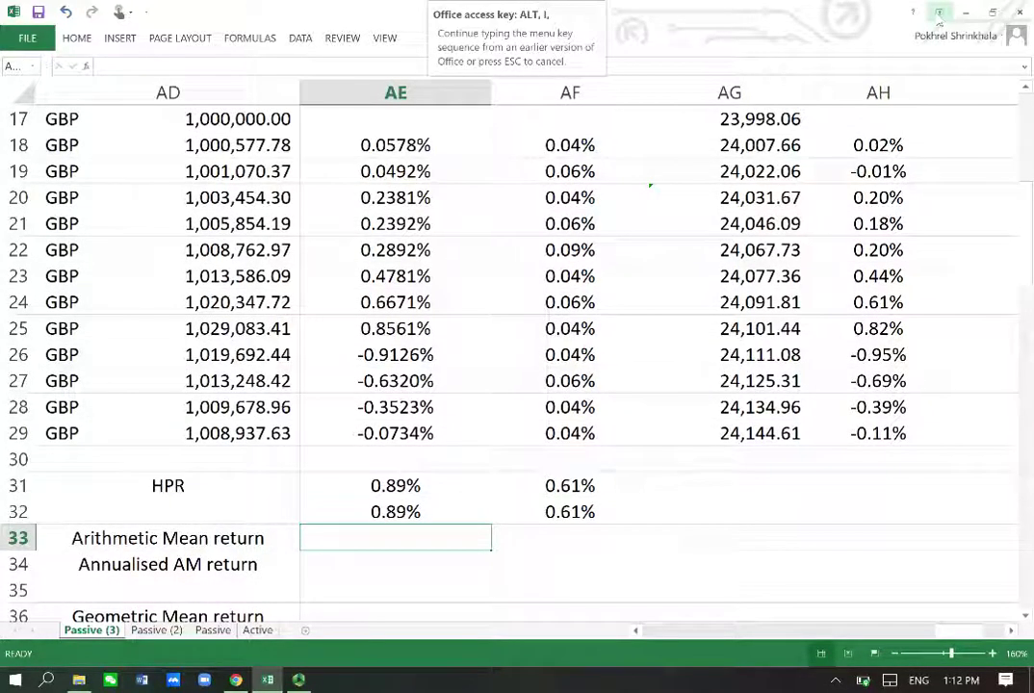
pyautogui.press('r')
pyautogui.press('Up')
pyautogui.press('Up')
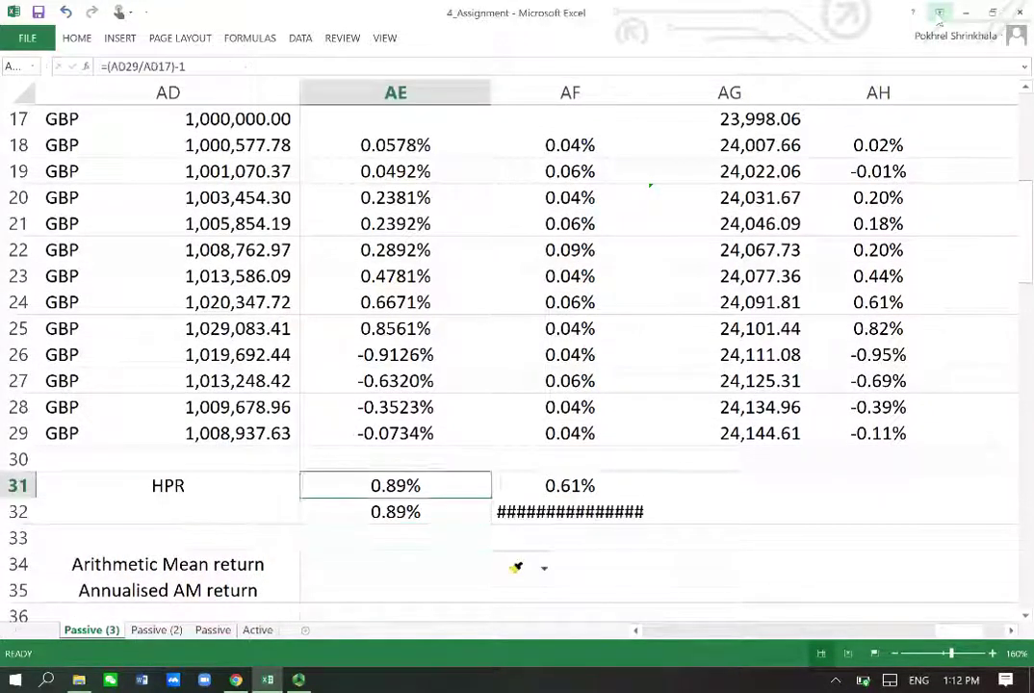
# Step: Apply the number format of the benchmark HPR in AF31 to the cross-check cell AF32, pasting formats only
pyautogui.press('Right')
pyautogui.hotkey('ctrl', 'c')
pyautogui.press('Down')
pyautogui.hotkey('alt', 'e')
pyautogui.press('s')
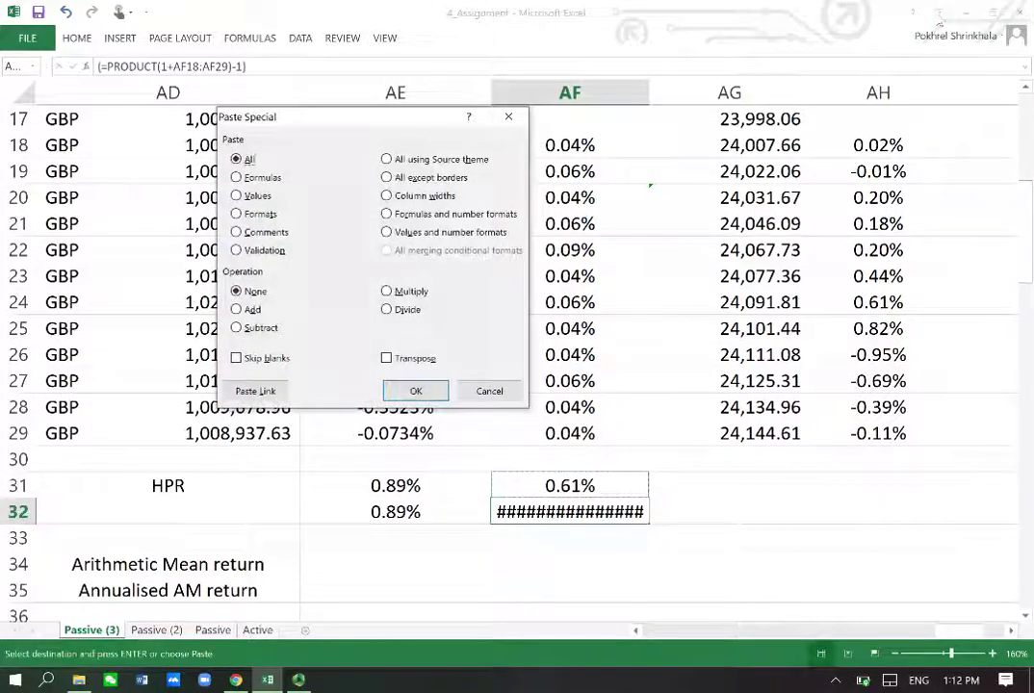
pyautogui.press('t')
pyautogui.press('Return')
# Step: Calculate the portfolio's arithmetic mean return in AE34 with =AVERAGE(AE18:AE29)
pyautogui.press('Left')
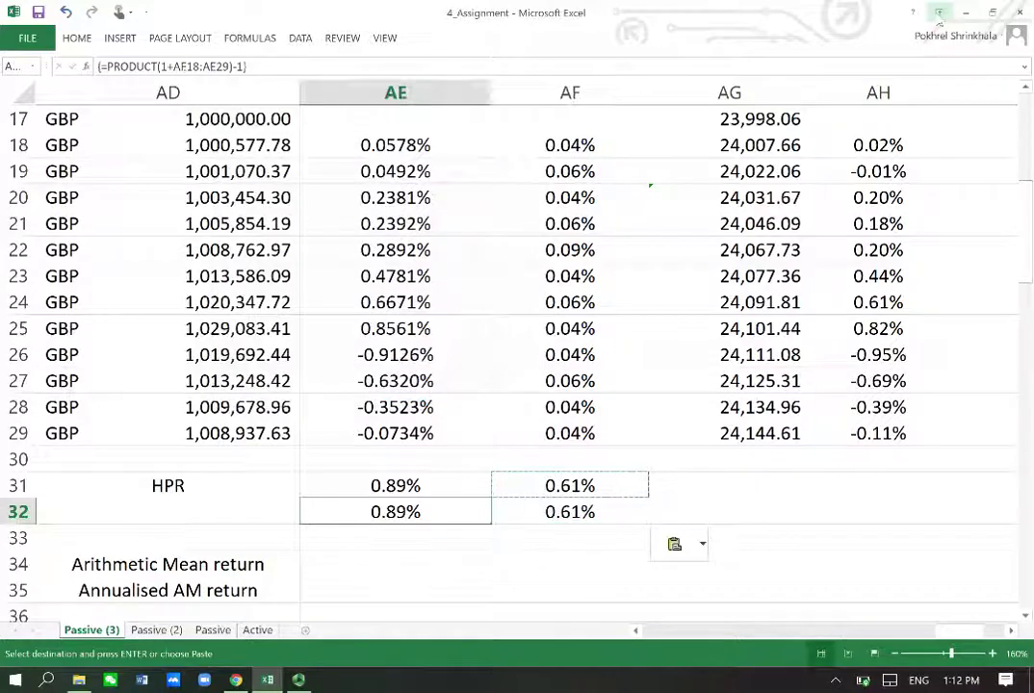
pyautogui.press('Down')
pyautogui.press('Down')
pyautogui.write('=')
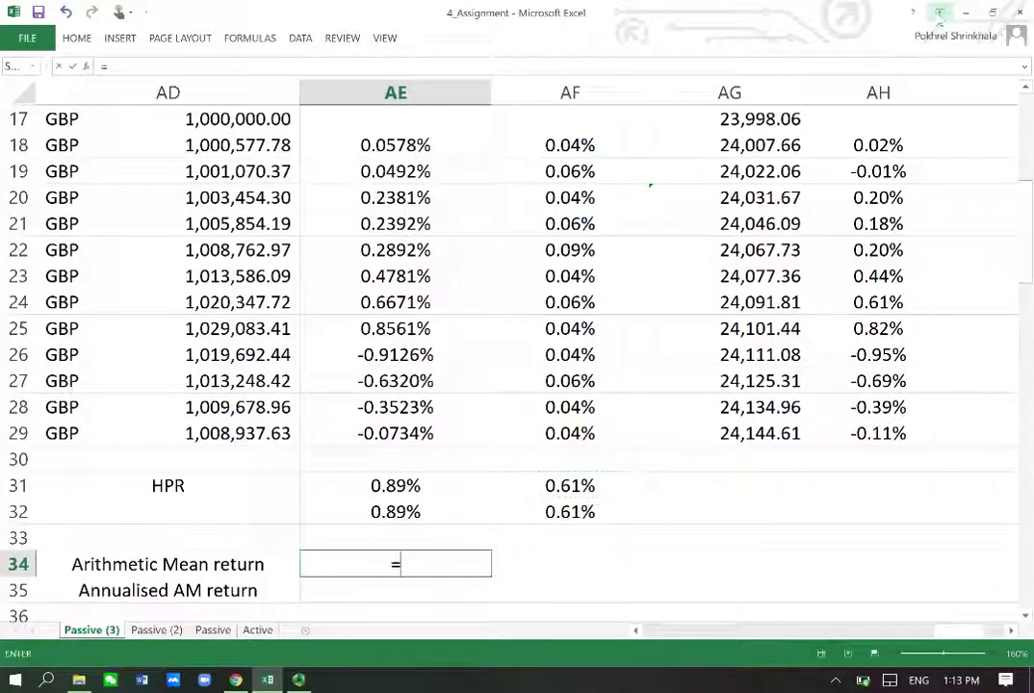
pyautogui.write('average(')
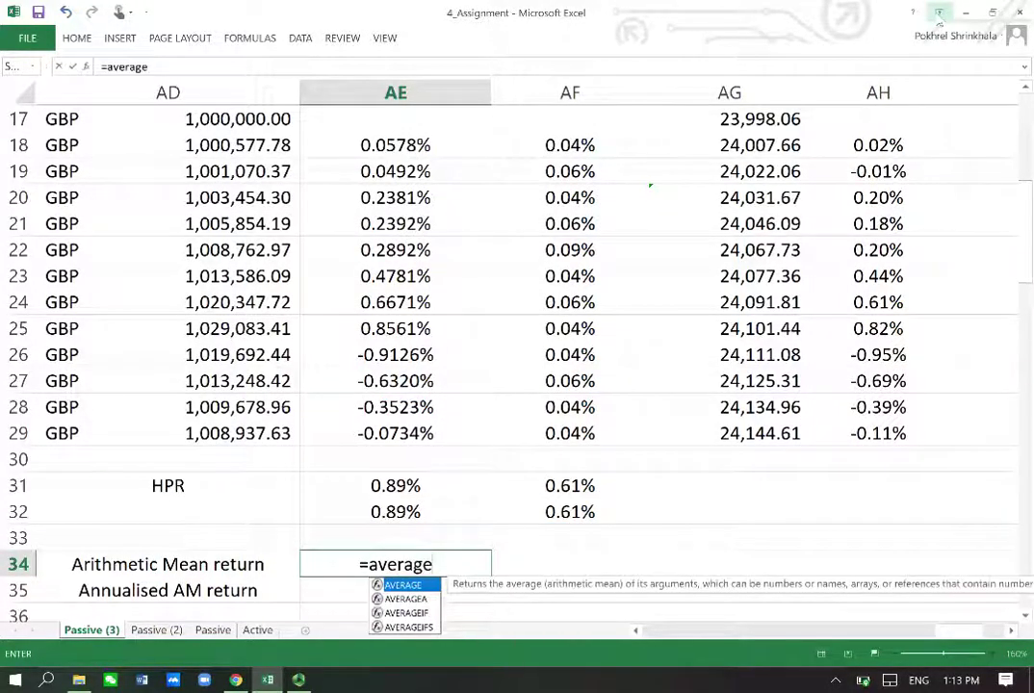
pyautogui.press('Up')
pyautogui.press('Up')
pyautogui.press('Up')
pyautogui.press('Up')
pyautogui.press('Up')
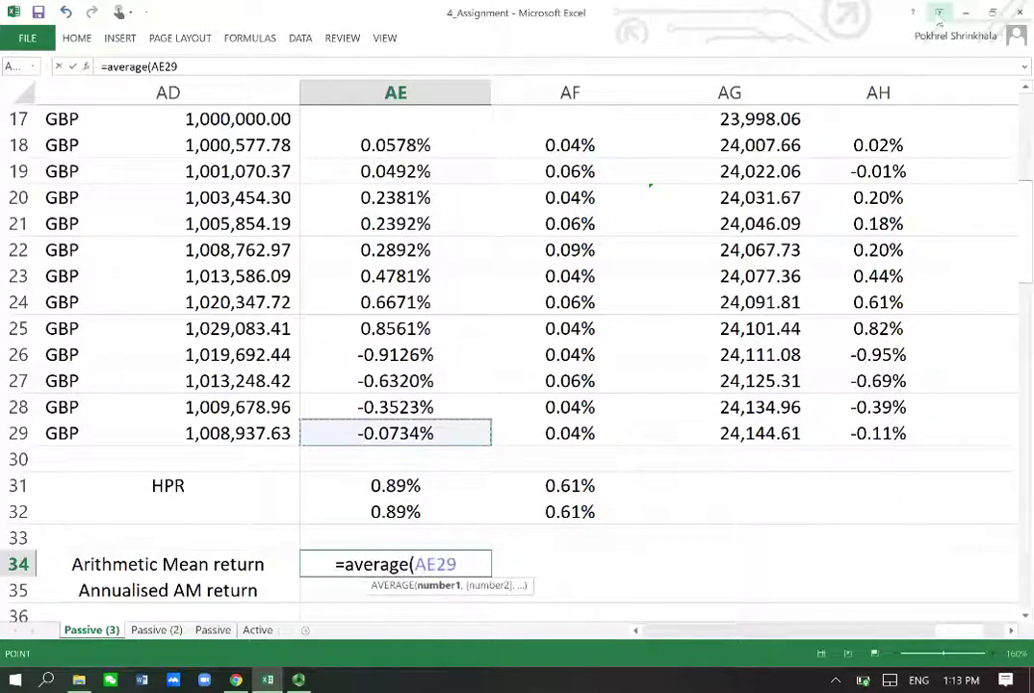
pyautogui.hotkey('ctrl', 'shift', 'Up')
pyautogui.write(')')
pyautogui.press('Return')
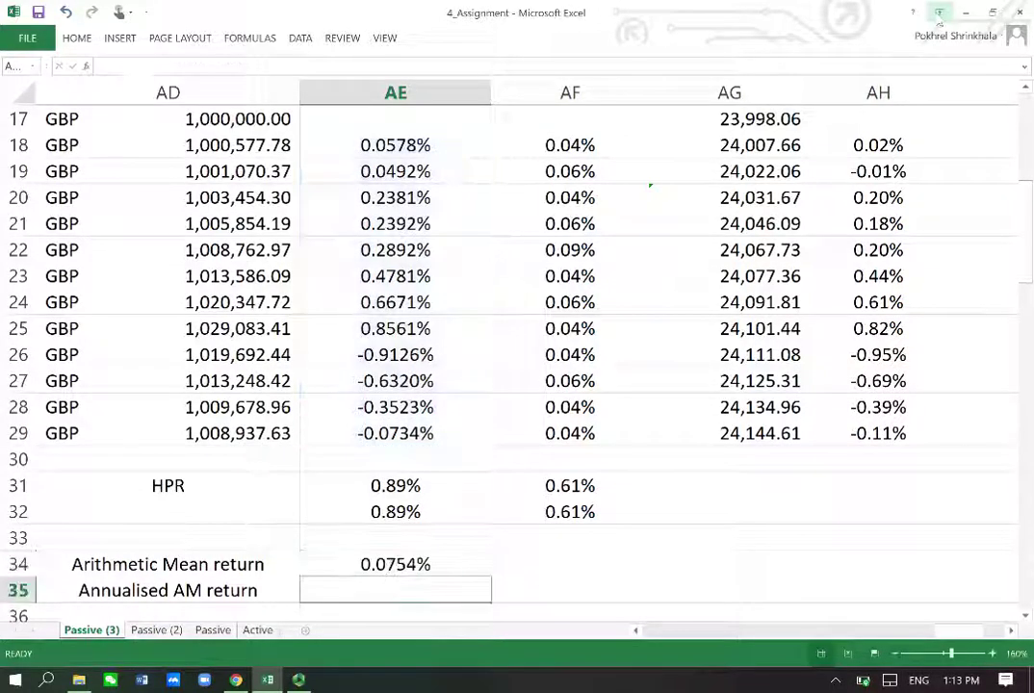
# Step: Copy the AVERAGE formula to AF34 for the benchmark and compare it with the portfolio formula
pyautogui.click(394, 564)
pyautogui.press('Right')
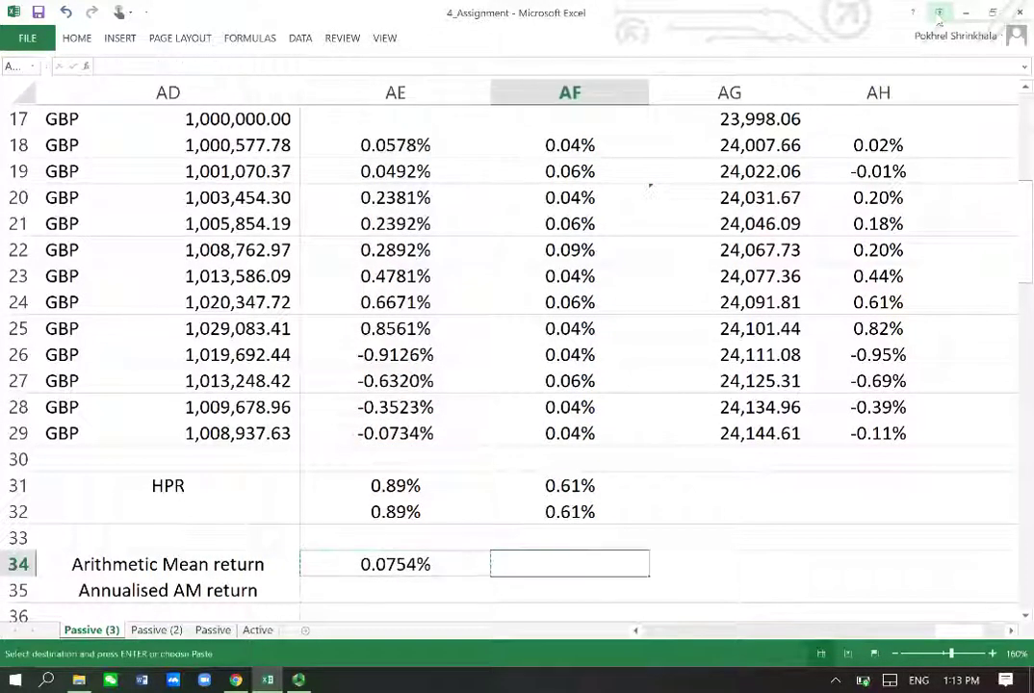
pyautogui.press('Return')
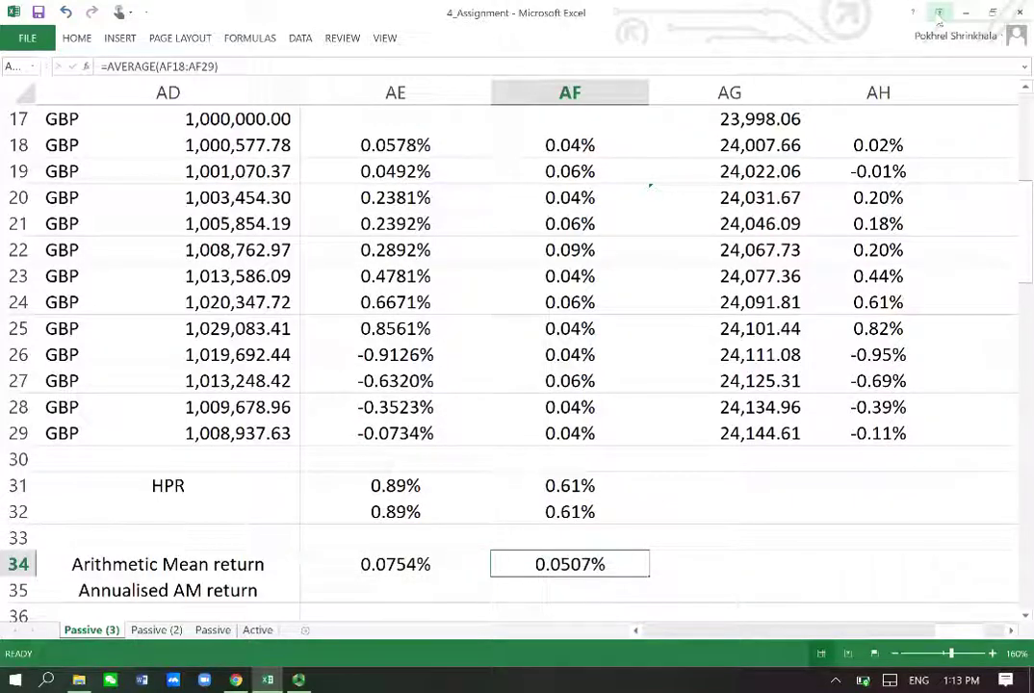
pyautogui.press('Left')
pyautogui.press('Right')
pyautogui.press('Left')
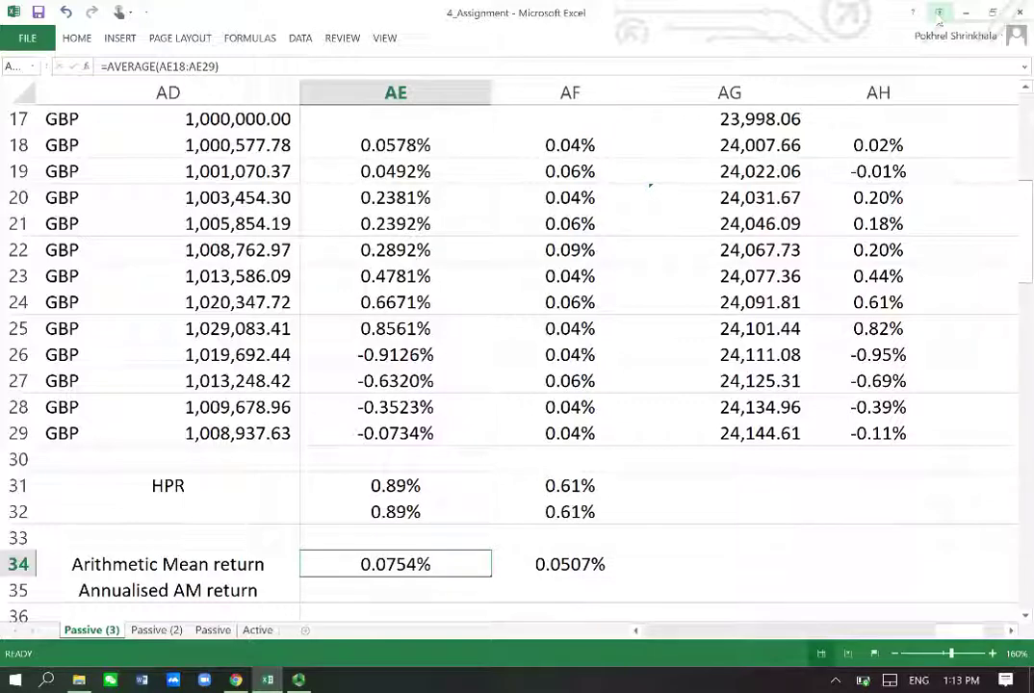
# Step: Annualise the portfolio's weekly arithmetic mean return in AE35 with =(1+AE34)^52-1
pyautogui.press('Down')
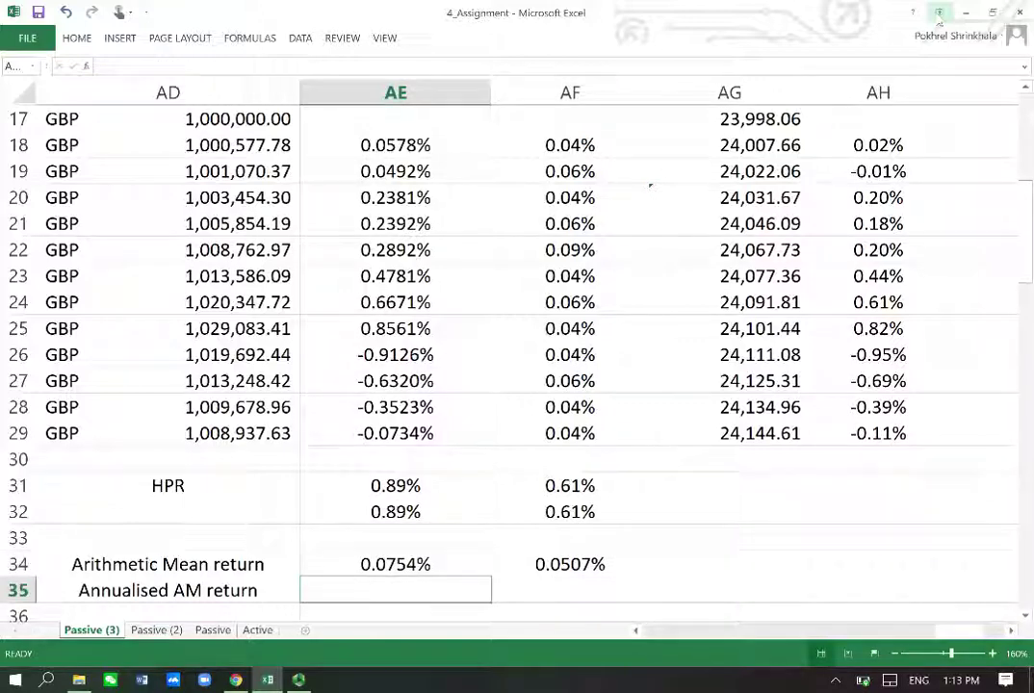
pyautogui.write('=(')
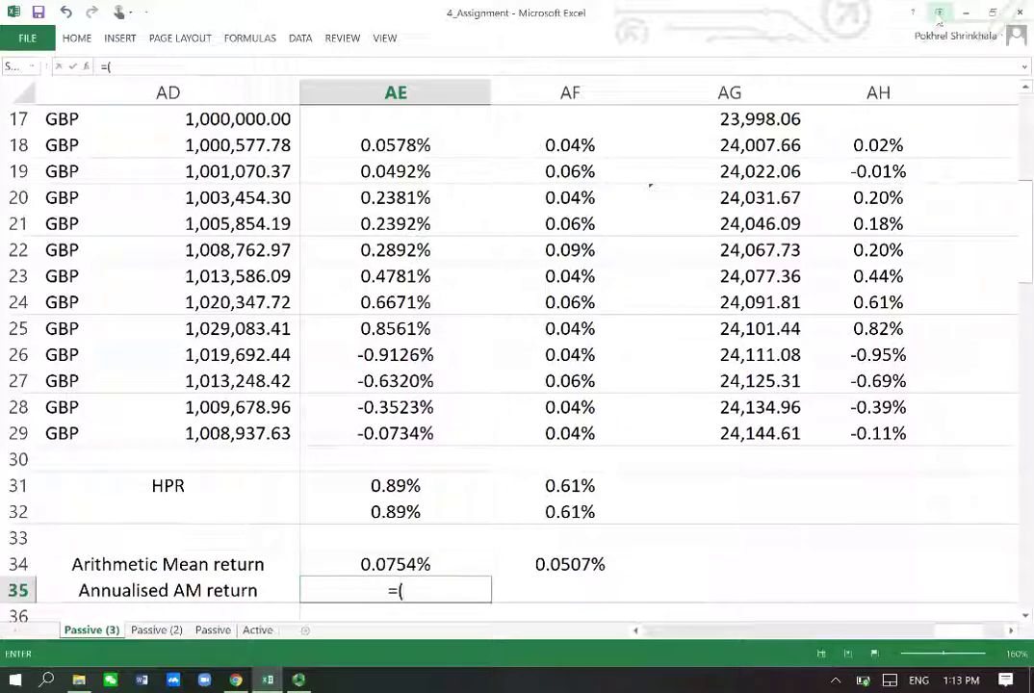
pyautogui.write('1+')
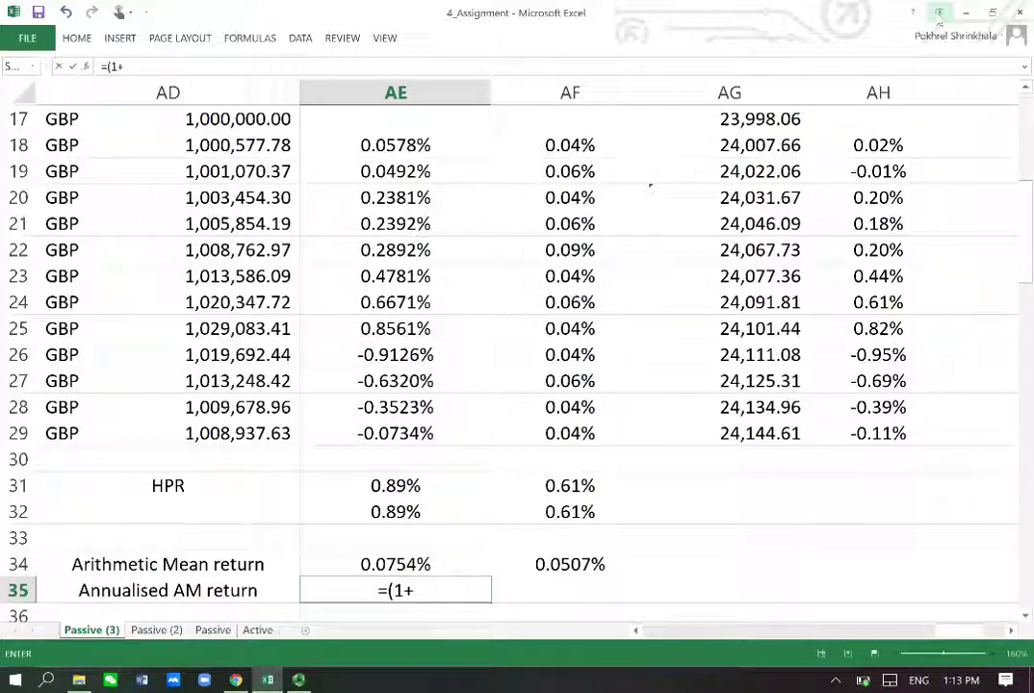
pyautogui.press('Up')
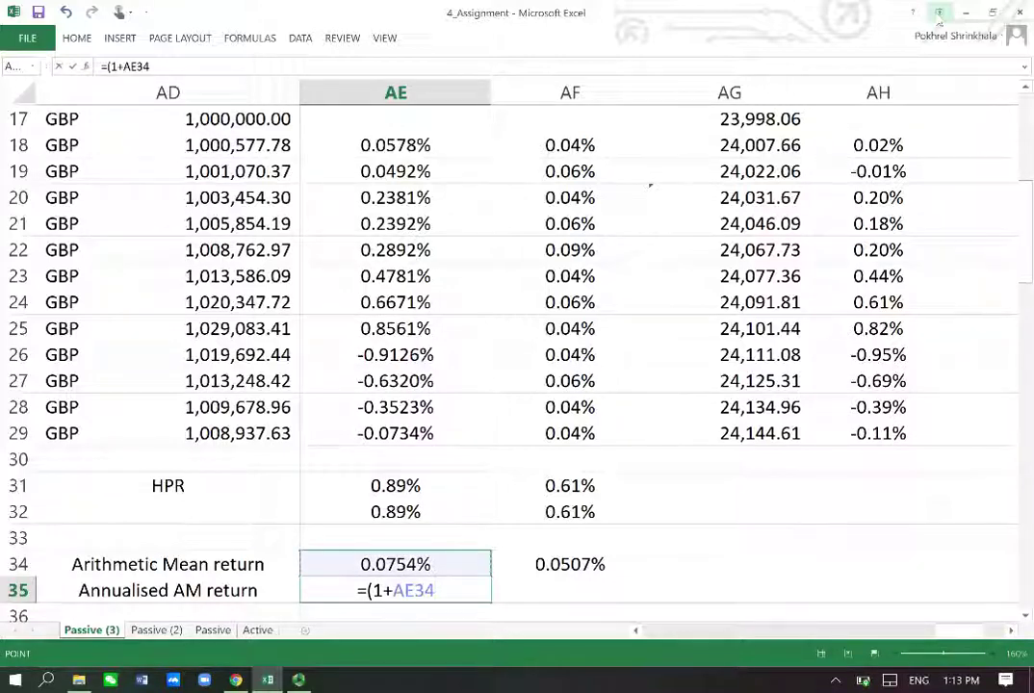
pyautogui.write(')')
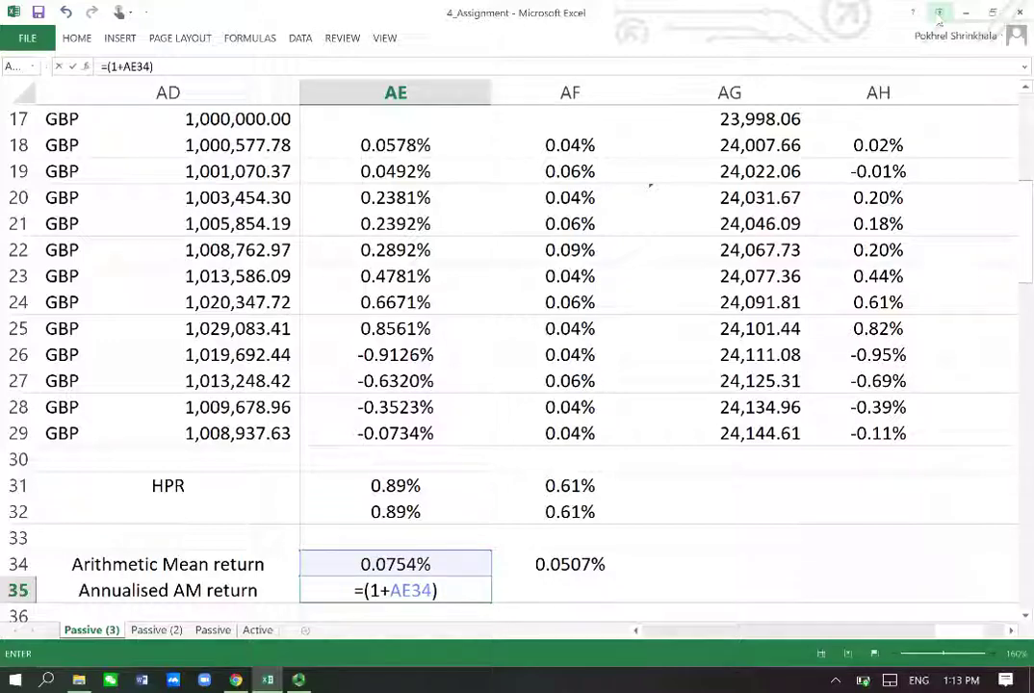
pyautogui.write('^52')
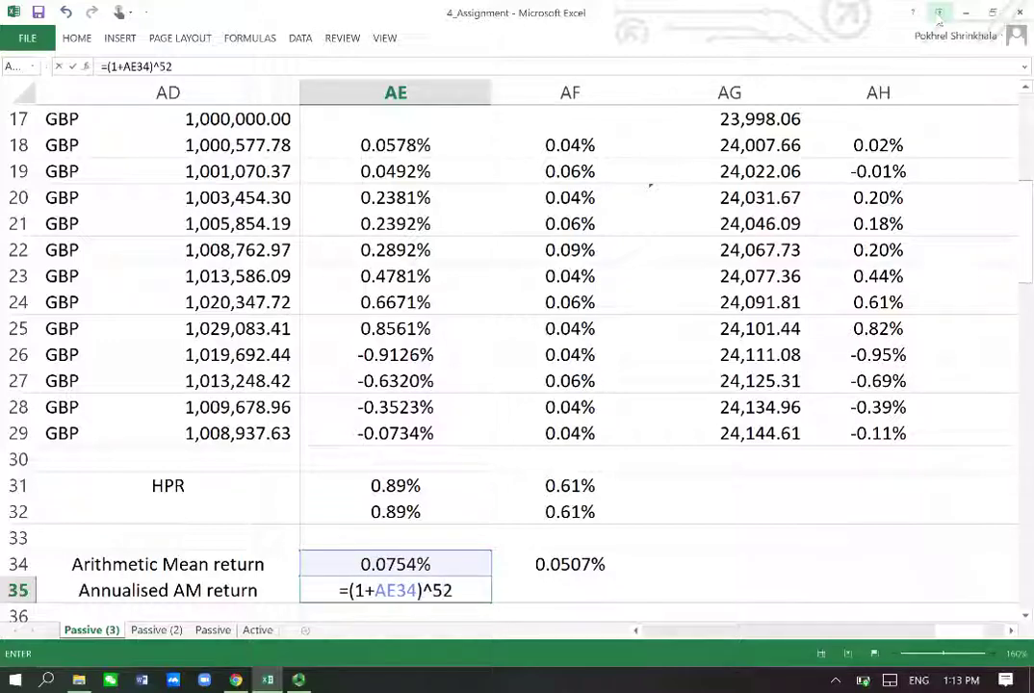
pyautogui.write('-1')
pyautogui.press('Return')
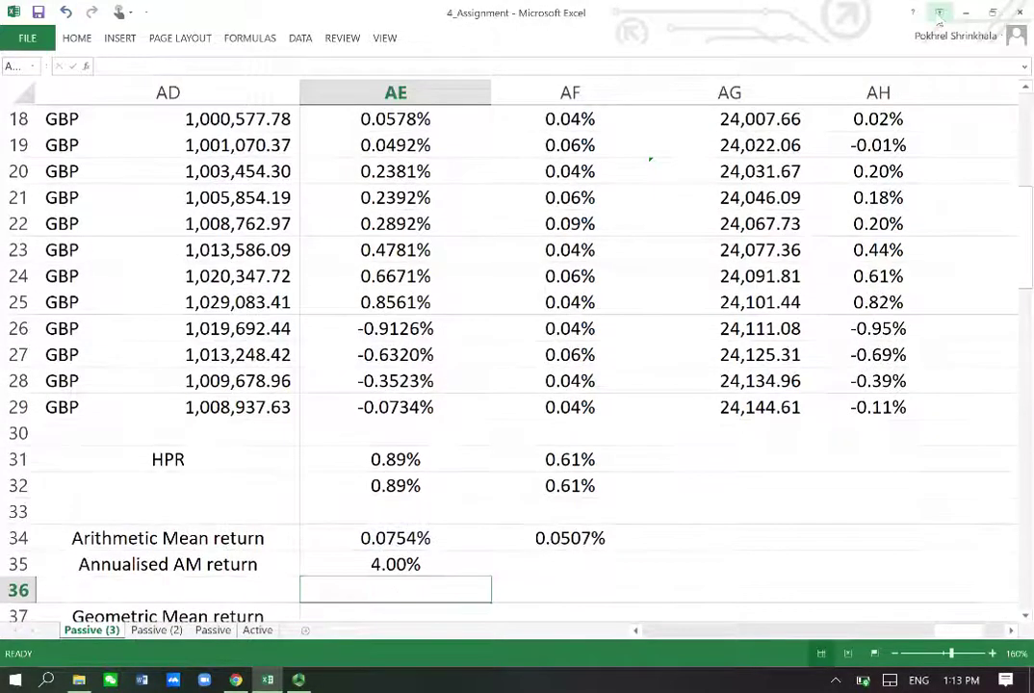
# Step: Copy the annualised arithmetic mean formula from AE35 to AF35 for the benchmark
pyautogui.press('Up')
pyautogui.hotkey('ctrl', 'c')
pyautogui.press('Right')
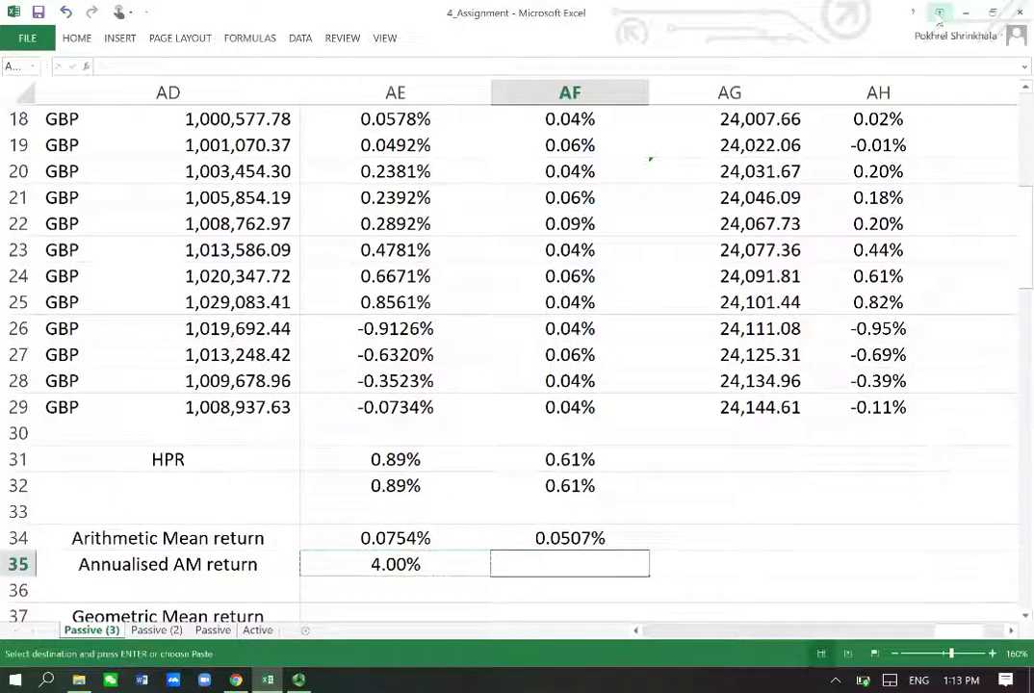
pyautogui.press('Return')
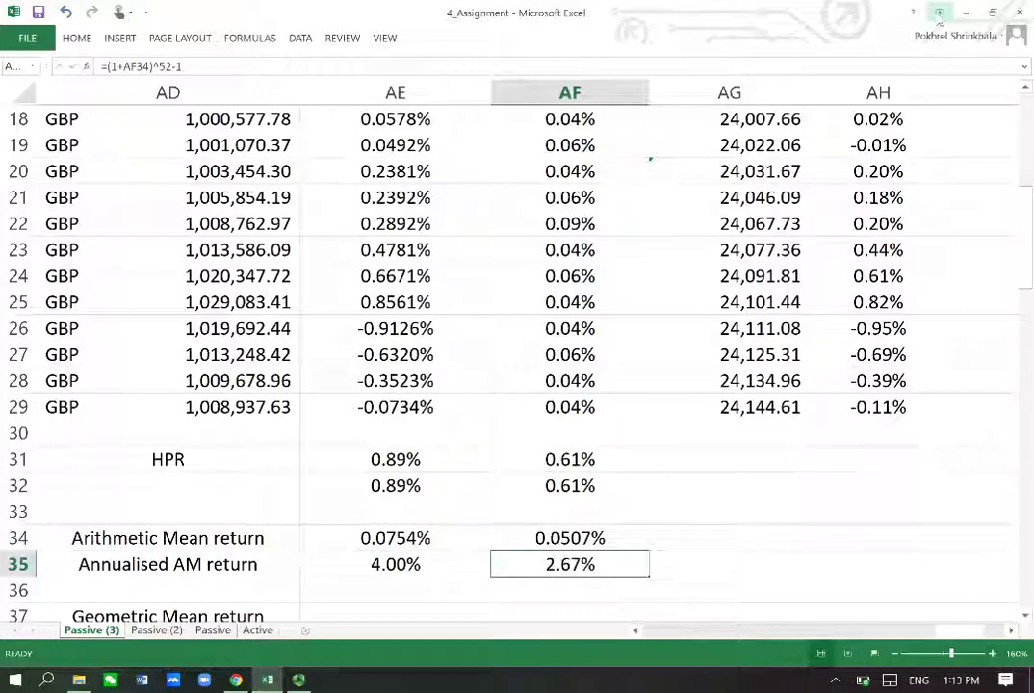
# Step: Enter the text H in AG35, beside the benchmark's annualised AM return
pyautogui.click(570, 590)
pyautogui.press('Down')
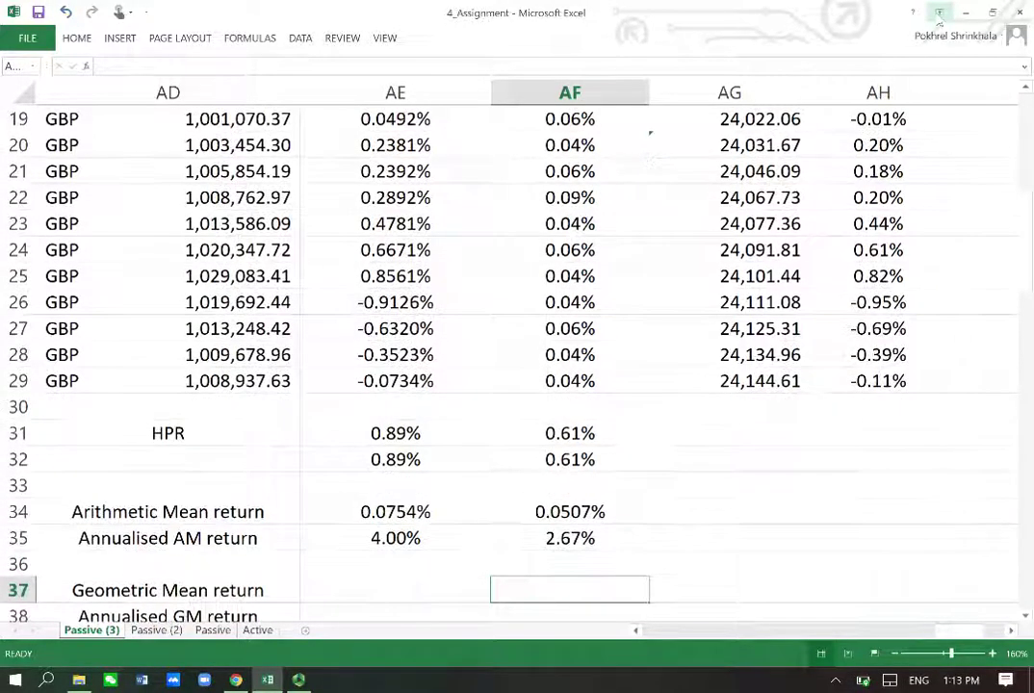
pyautogui.press('Up')
pyautogui.press('Up')
pyautogui.press('Right')
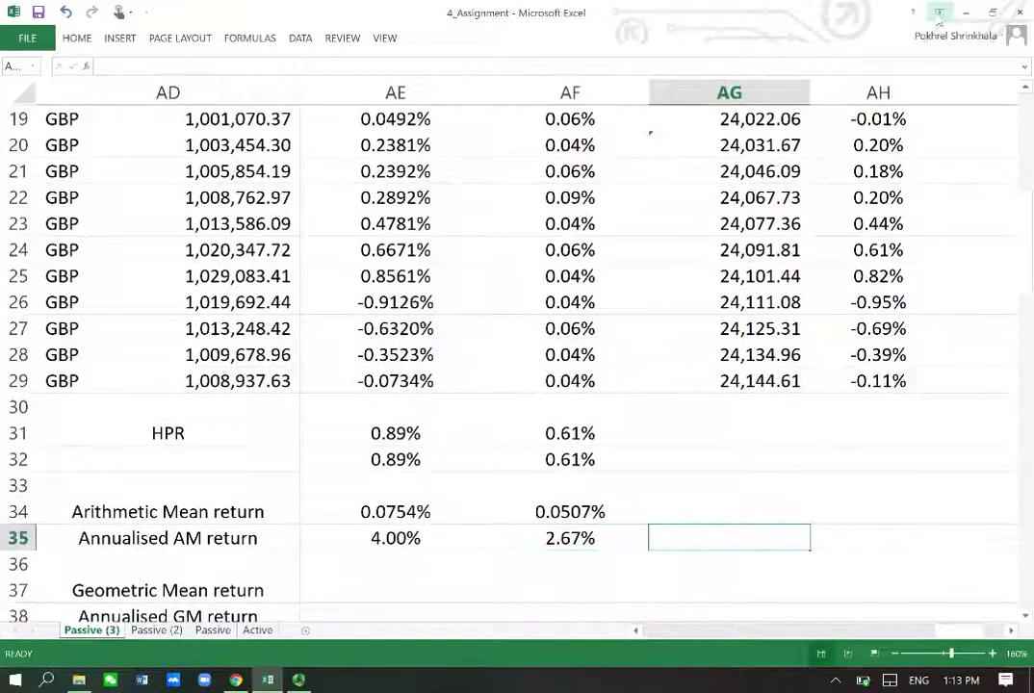
pyautogui.write('H')
pyautogui.press('Return')
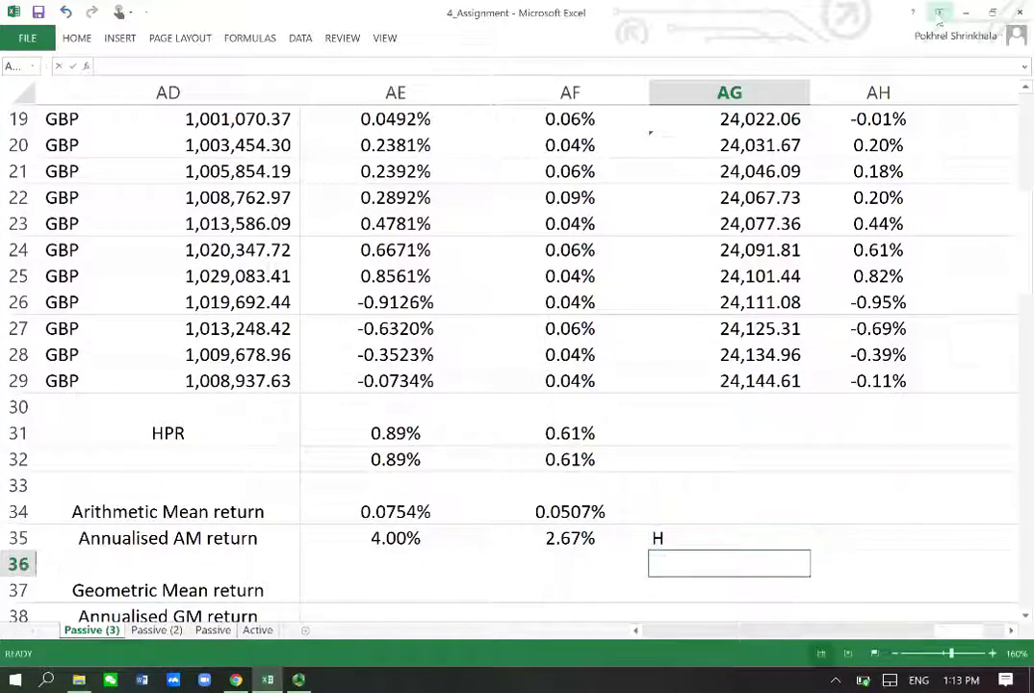
# Step: Calculate the portfolio's geometric mean return in AE37 by entering =PRODUCT(1+AE18:AE29)^(1/12)-1 as an array formula
pyautogui.press('Down')
pyautogui.press('Left')
pyautogui.press('Left')
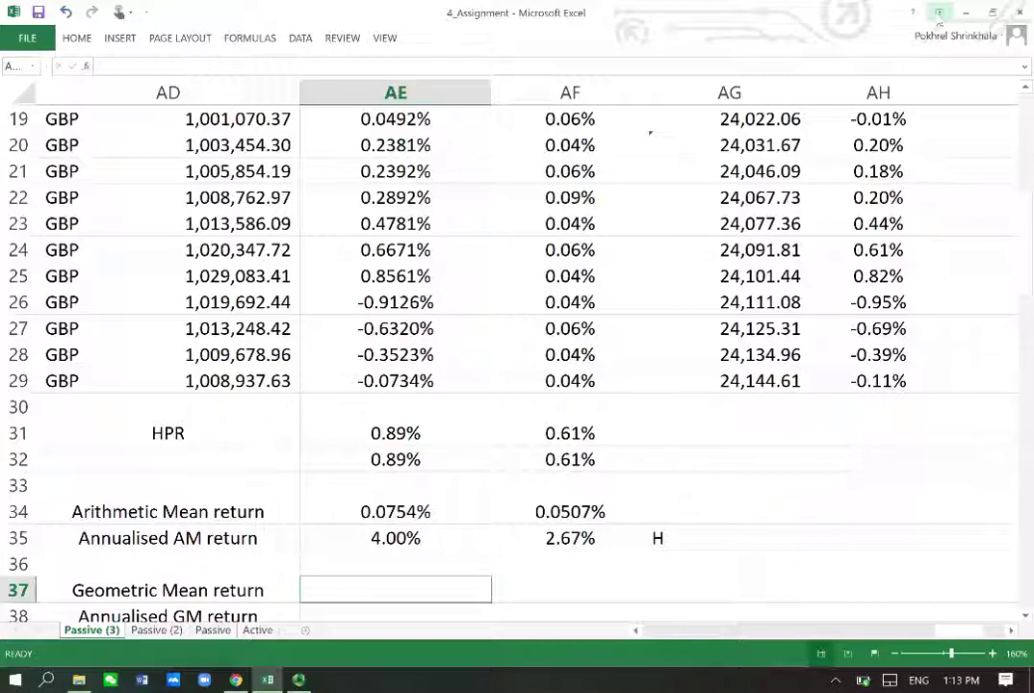
pyautogui.click(396, 616)
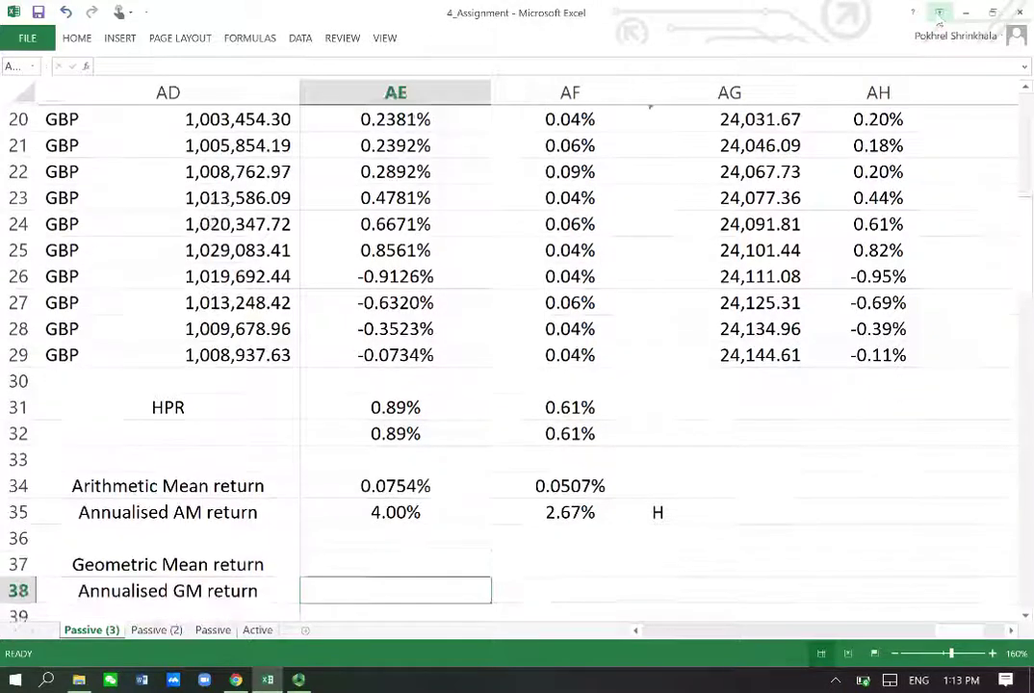
pyautogui.press('Up')
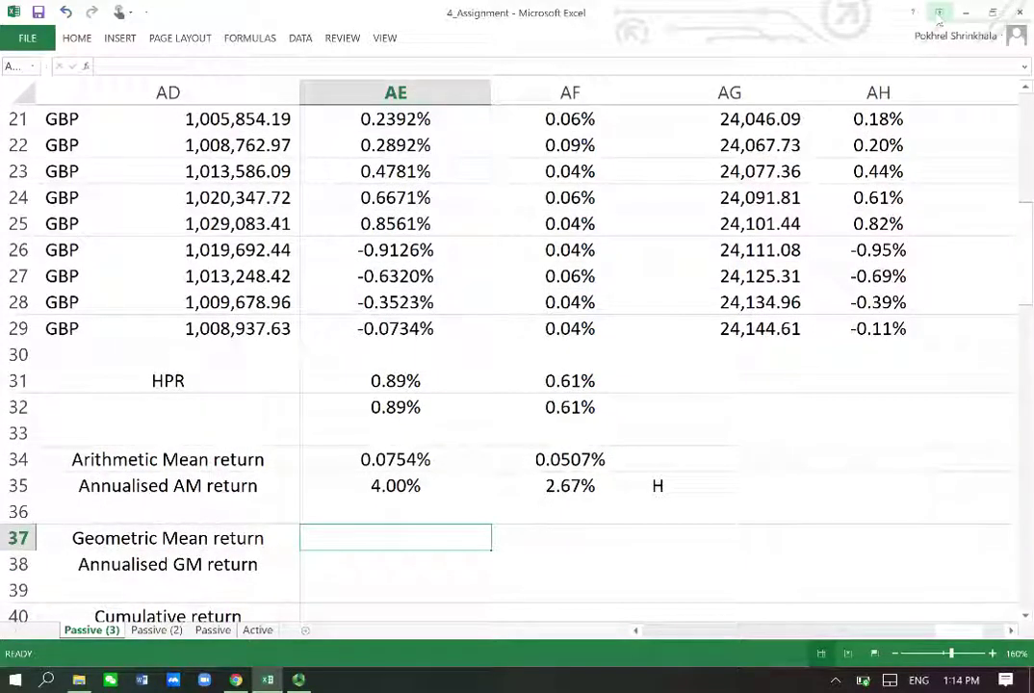
pyautogui.write('=prodc')
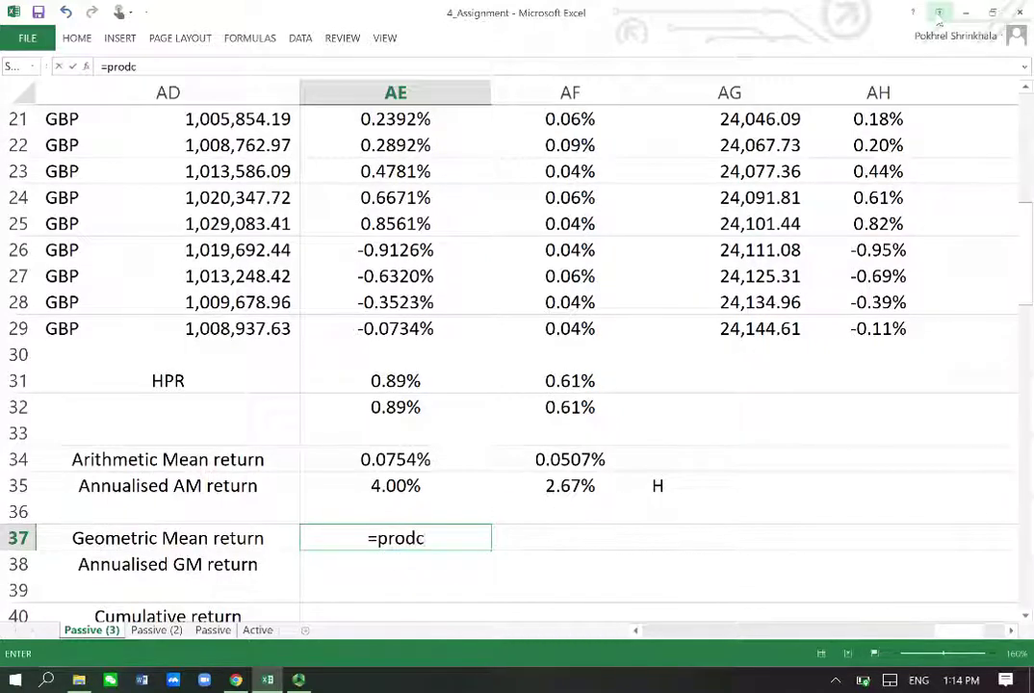
pyautogui.press('BackSpace')
pyautogui.write('uc')
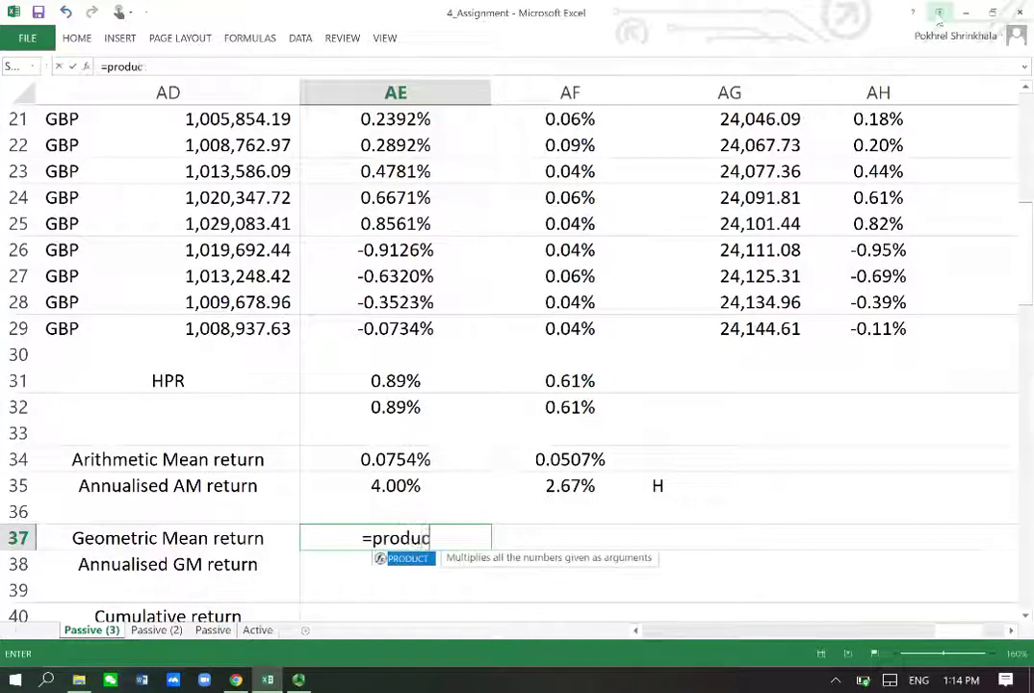
pyautogui.write('t(1+')
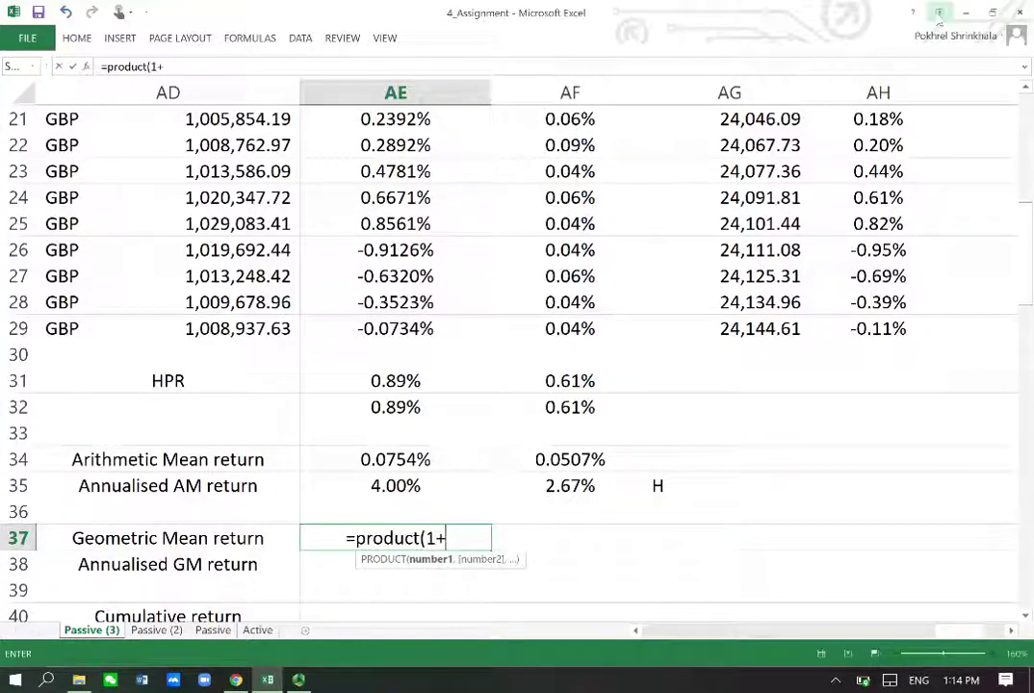
pyautogui.press('Up')
pyautogui.press('Up')
pyautogui.press('Up')
pyautogui.press('Up')
pyautogui.press('Up')
pyautogui.press('Up')
pyautogui.press('Up')
pyautogui.press('Up')
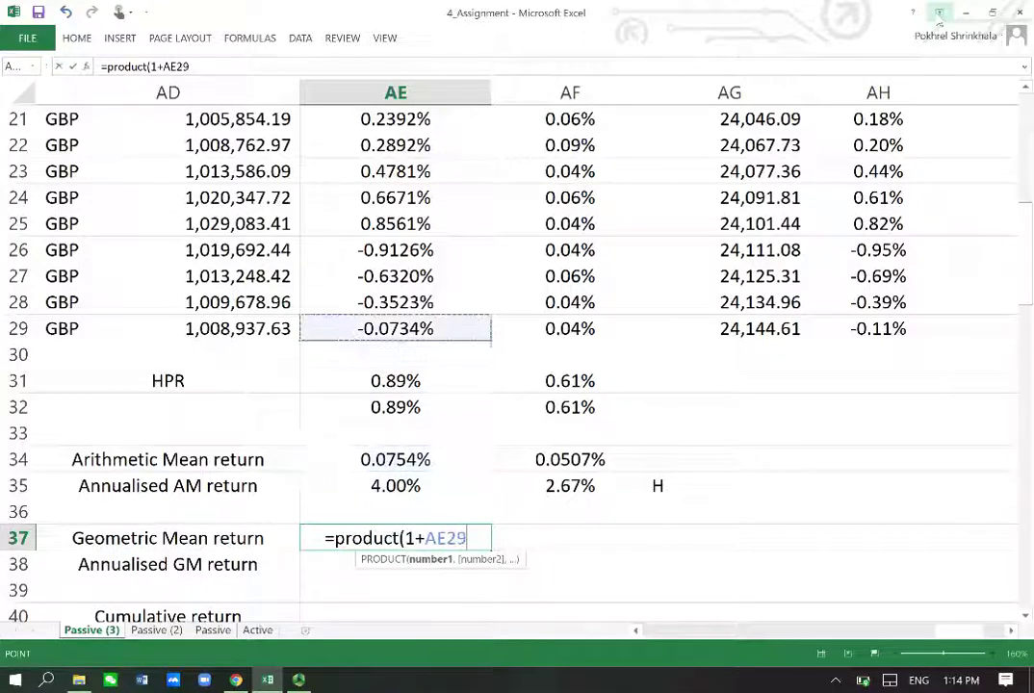
pyautogui.hotkey('shift', 'Up')
pyautogui.hotkey('shift', 'Up')
pyautogui.hotkey('shift', 'Up')
pyautogui.hotkey('shift', 'Up')
pyautogui.hotkey('shift', 'Up')
pyautogui.hotkey('shift', 'Up')
pyautogui.hotkey('shift', 'Up')
pyautogui.hotkey('shift', 'Up')
pyautogui.hotkey('shift', 'Up')
pyautogui.hotkey('shift', 'Up')
pyautogui.hotkey('shift', 'Up')
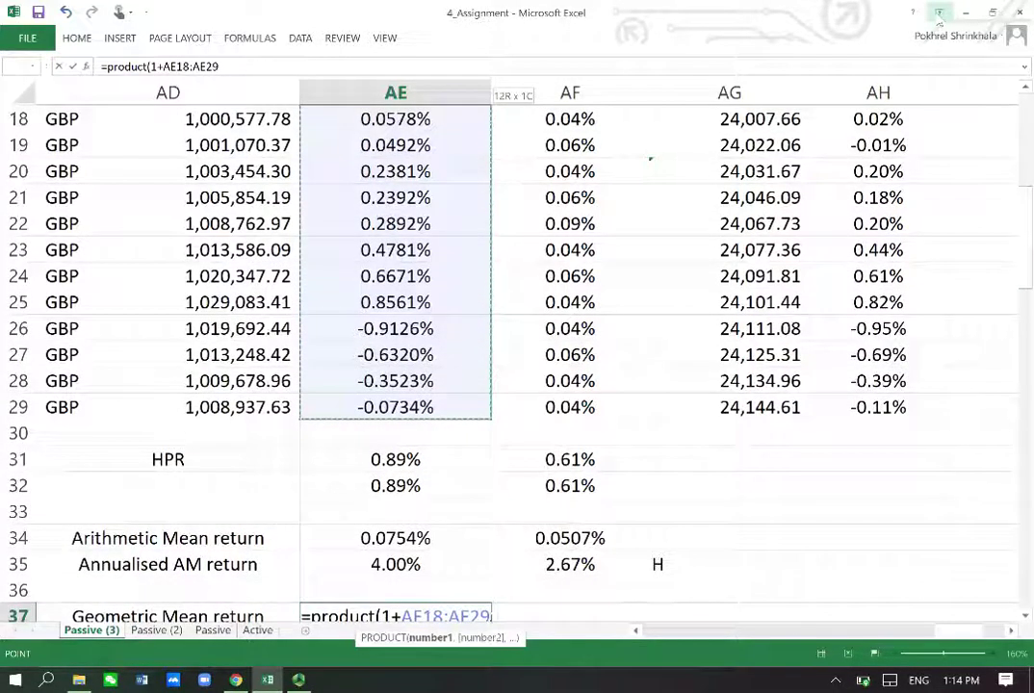
pyautogui.write(')^(')
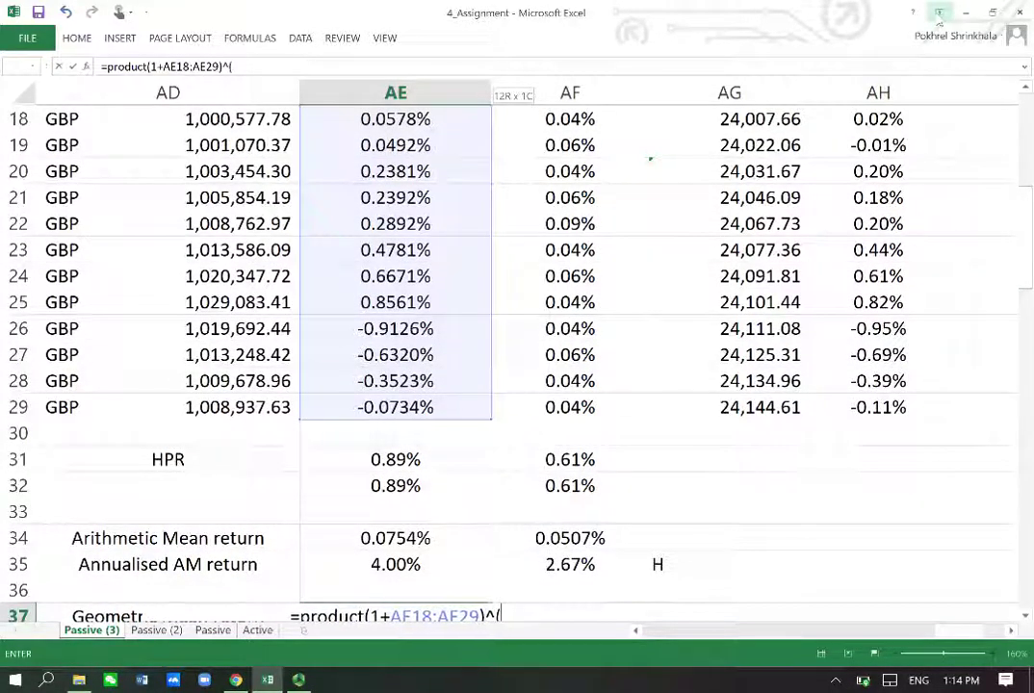
pyautogui.write('1/12')
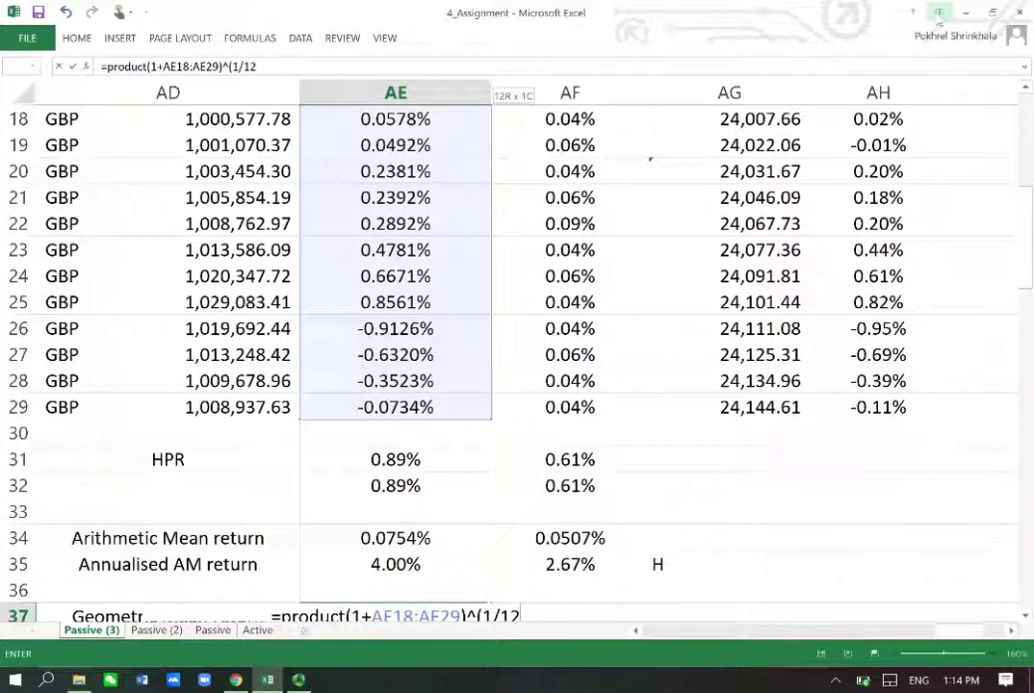
pyautogui.write(')-1')
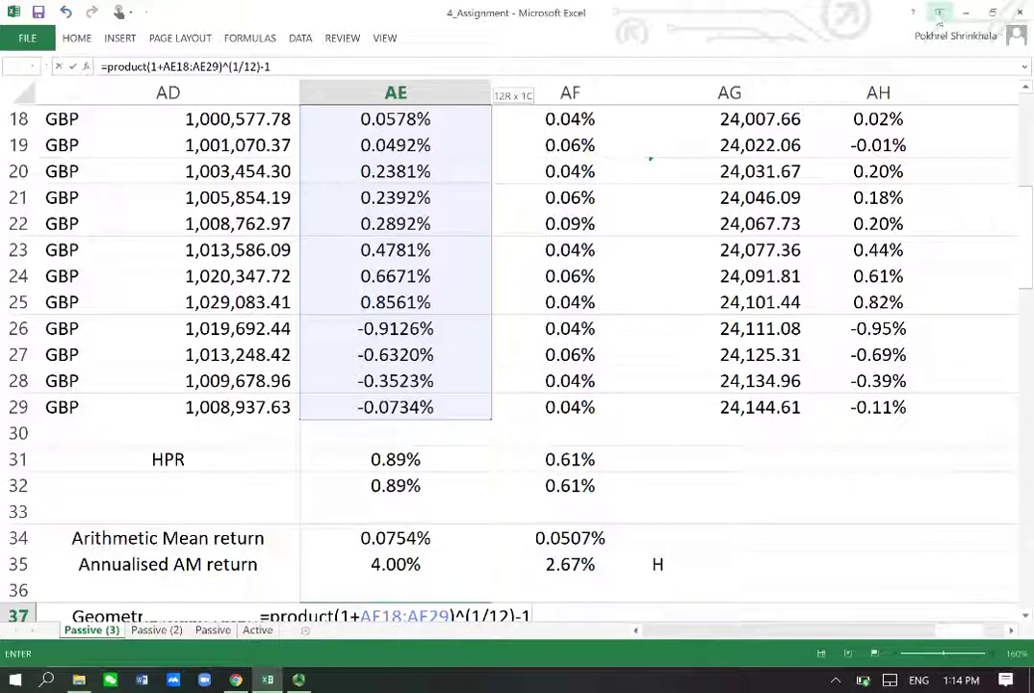
pyautogui.hotkey('ctrl', 'shift', 'Return')
# Step: Examine the geometric mean formula in AE37 and the AE18:AE29 range it refers to
pyautogui.press('Down')
pyautogui.press('Down')
pyautogui.press('Up')
pyautogui.press('Up')
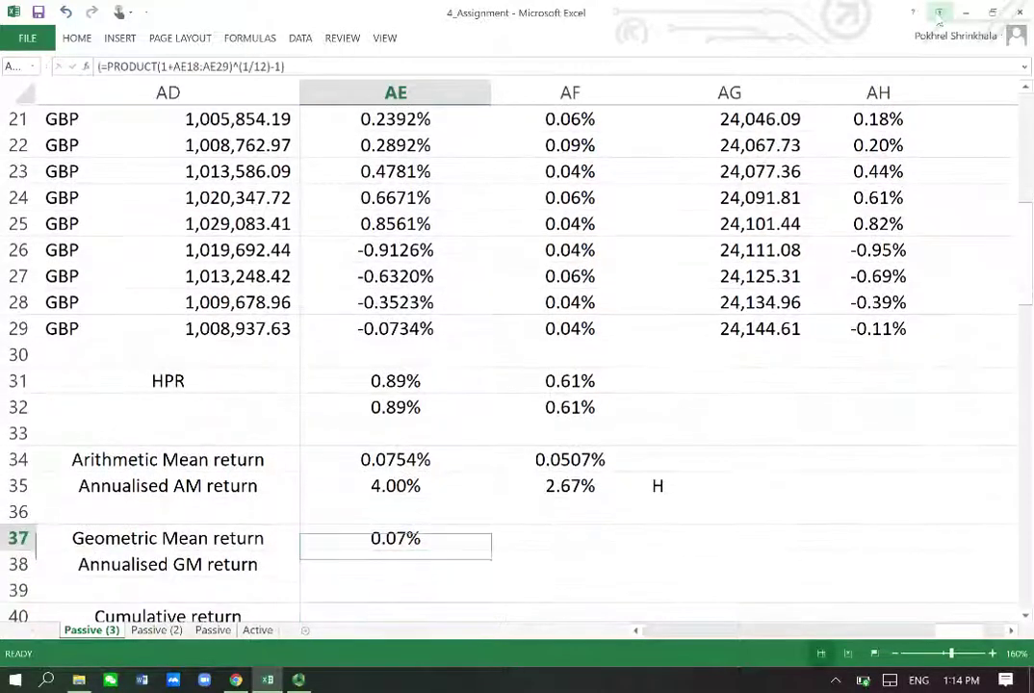
pyautogui.press('F2')
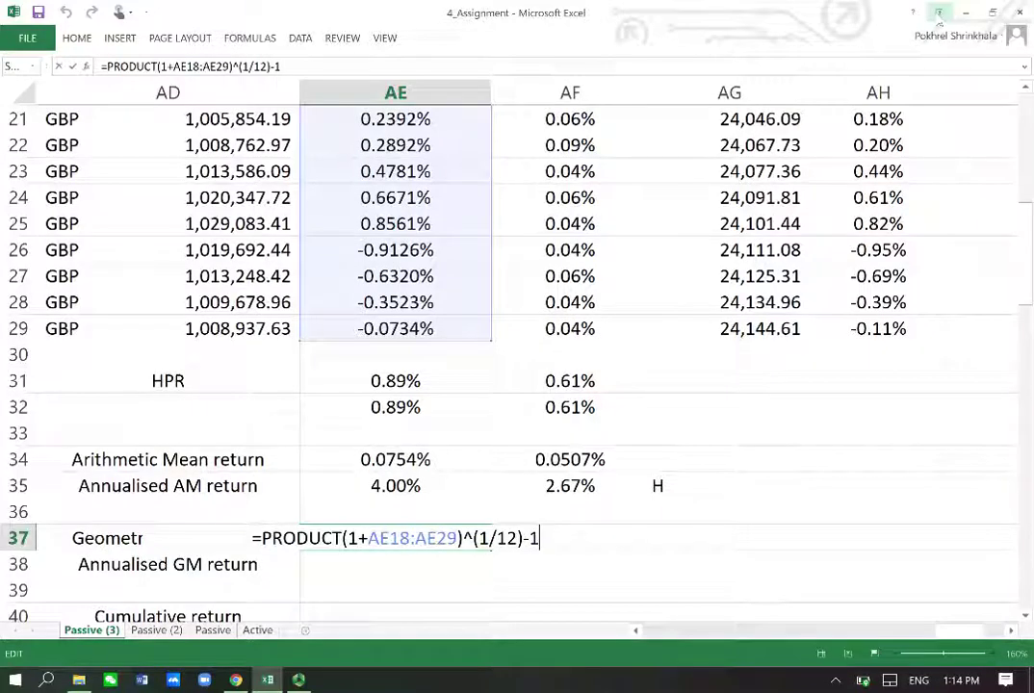
pyautogui.scroll(3, 651, 156)
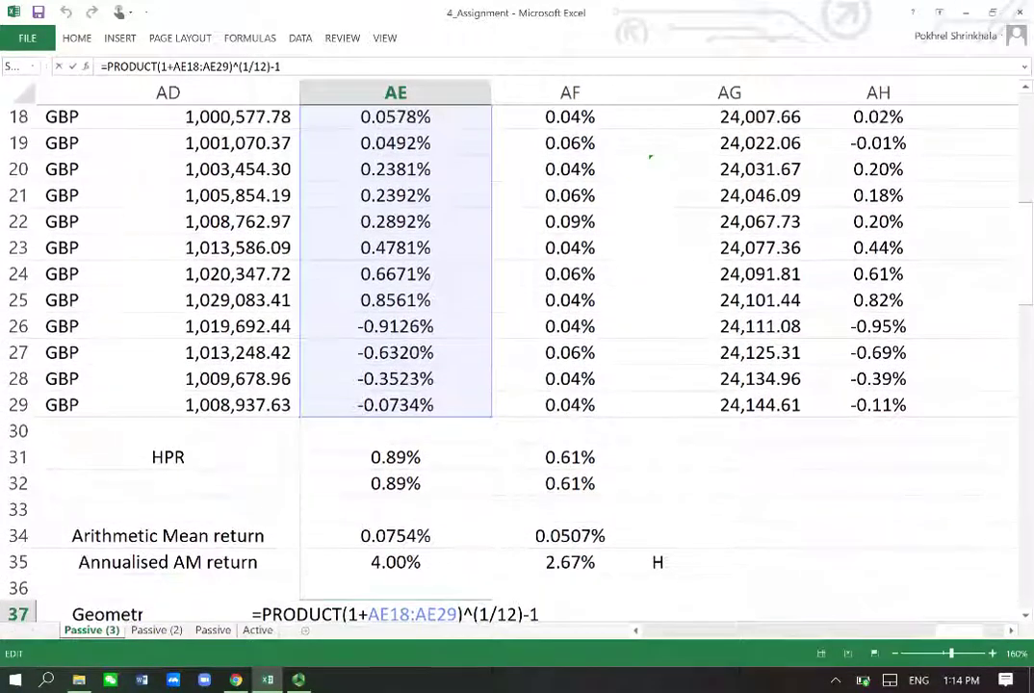
pyautogui.scroll(1, 651, 156)
pyautogui.scroll(-3, 651, 164)
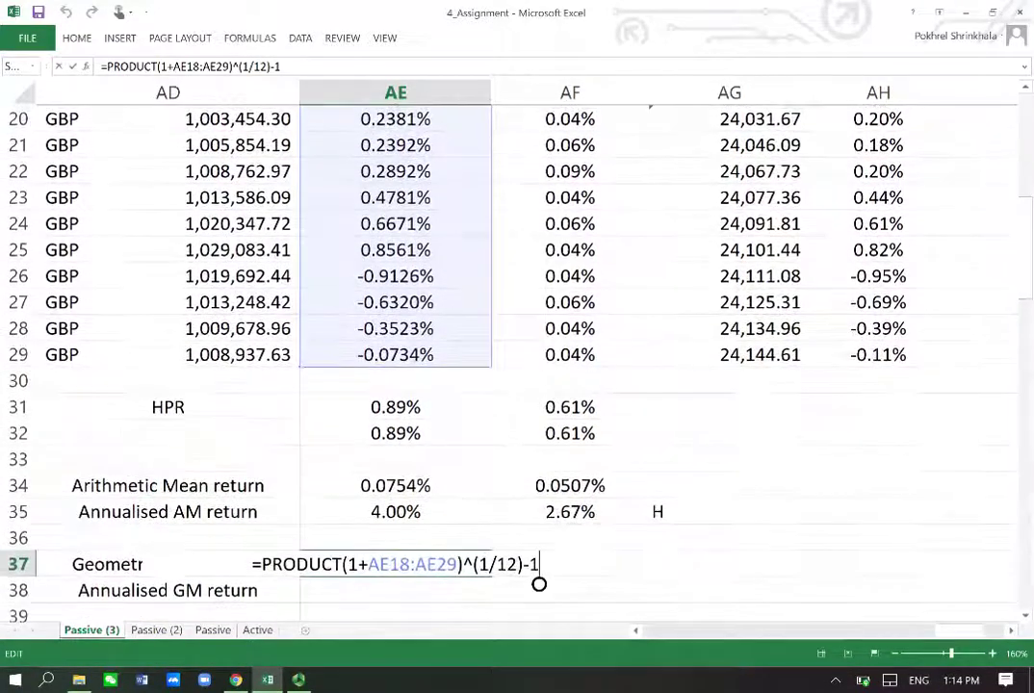
pyautogui.click(896, 654)
pyautogui.click(895, 654)
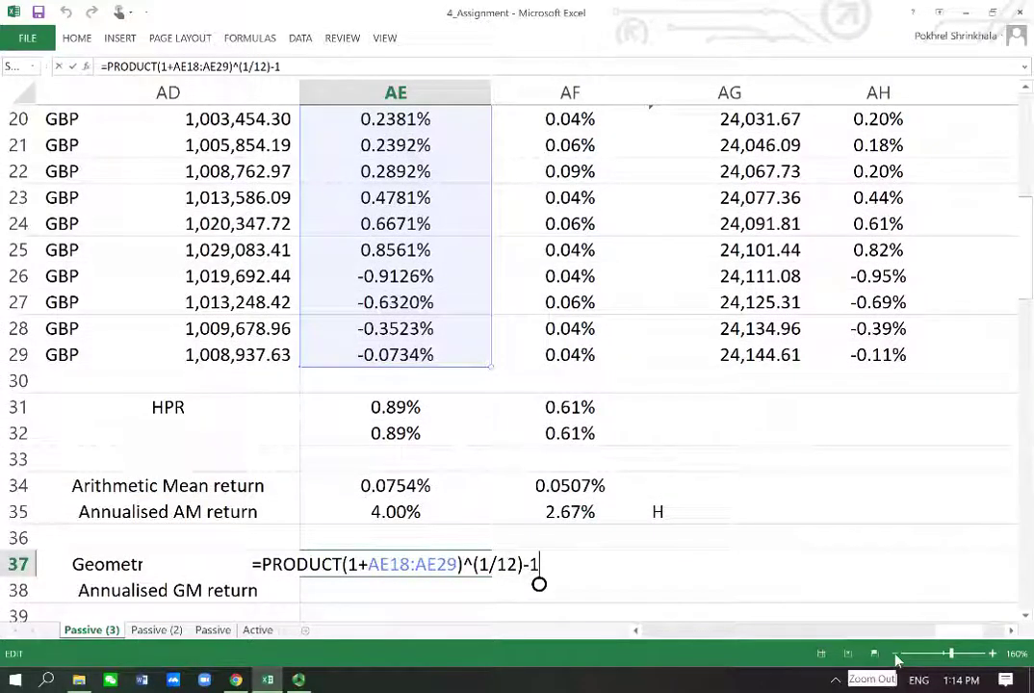
pyautogui.click(849, 514)
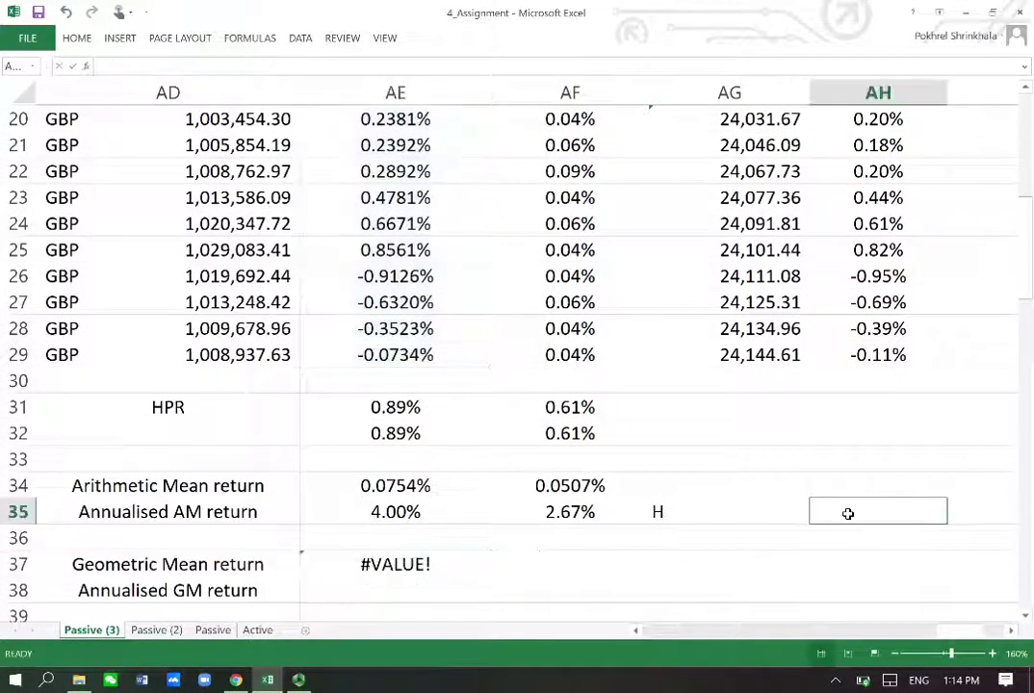
# Step: Re-enter =PRODUCT(1+AE18:AE29)^(1/12)-1 in AE37 as an array formula
pyautogui.click(412, 564)
pyautogui.press('F2')
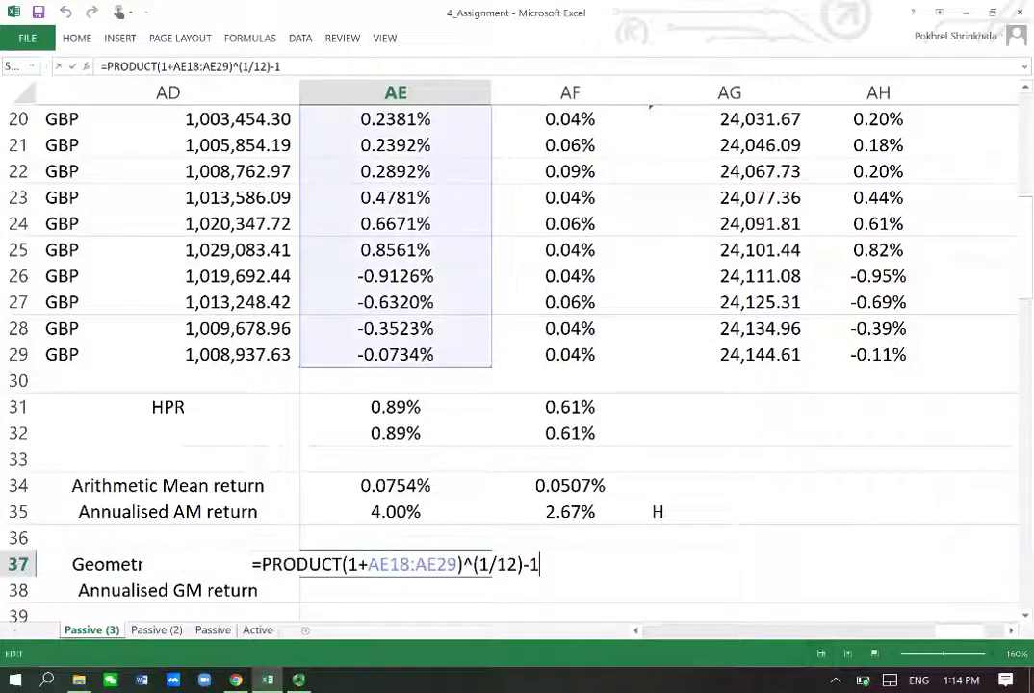
pyautogui.hotkey('ctrl', 'shift', 'Return')
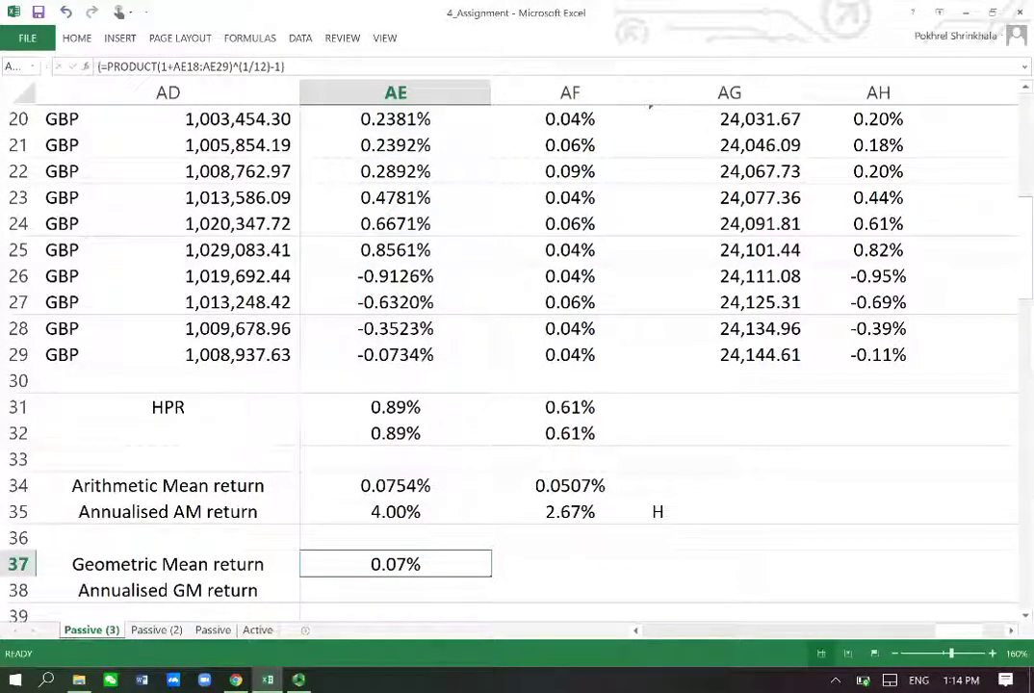
# Step: Zoom the sheet out to 140% and review the portfolio's weekly returns and performance measures in column AE
pyautogui.press('Down')
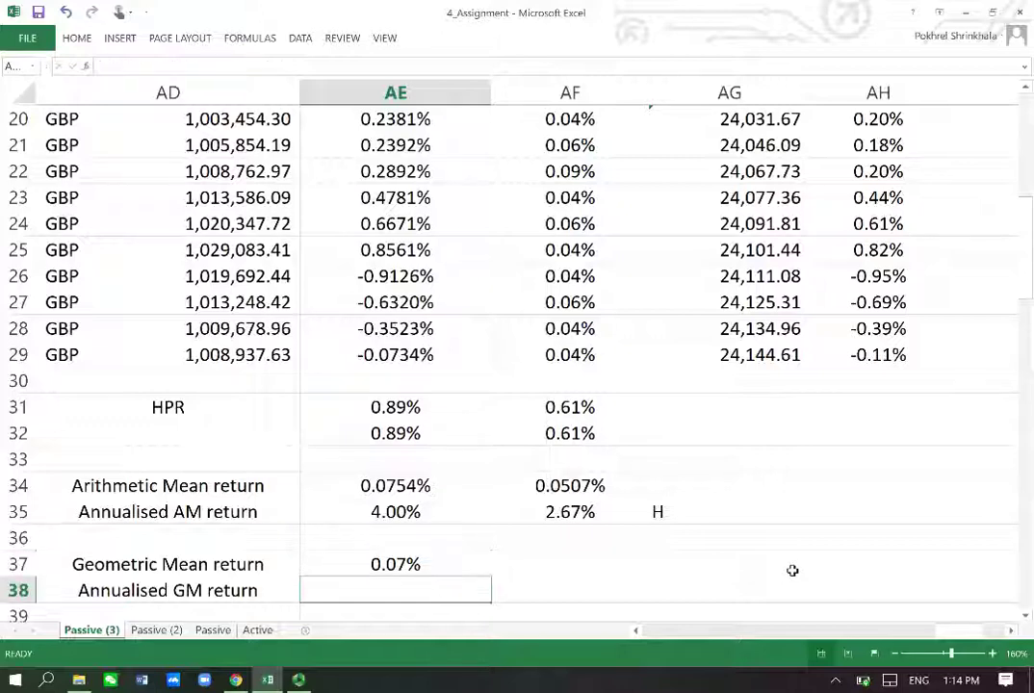
pyautogui.click(896, 660)
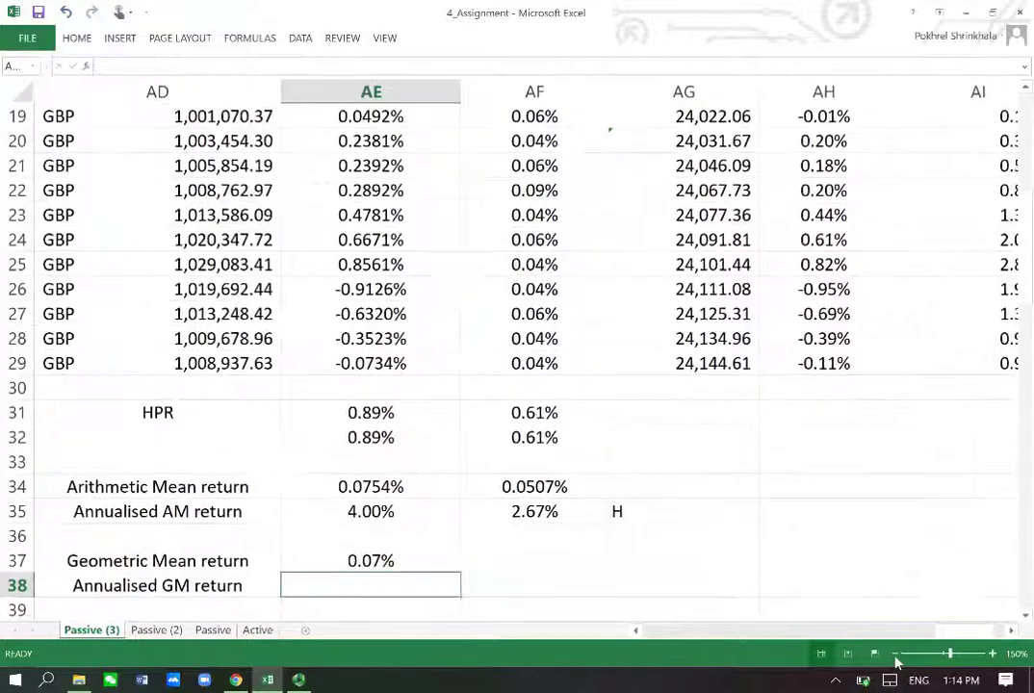
pyautogui.click(896, 659)
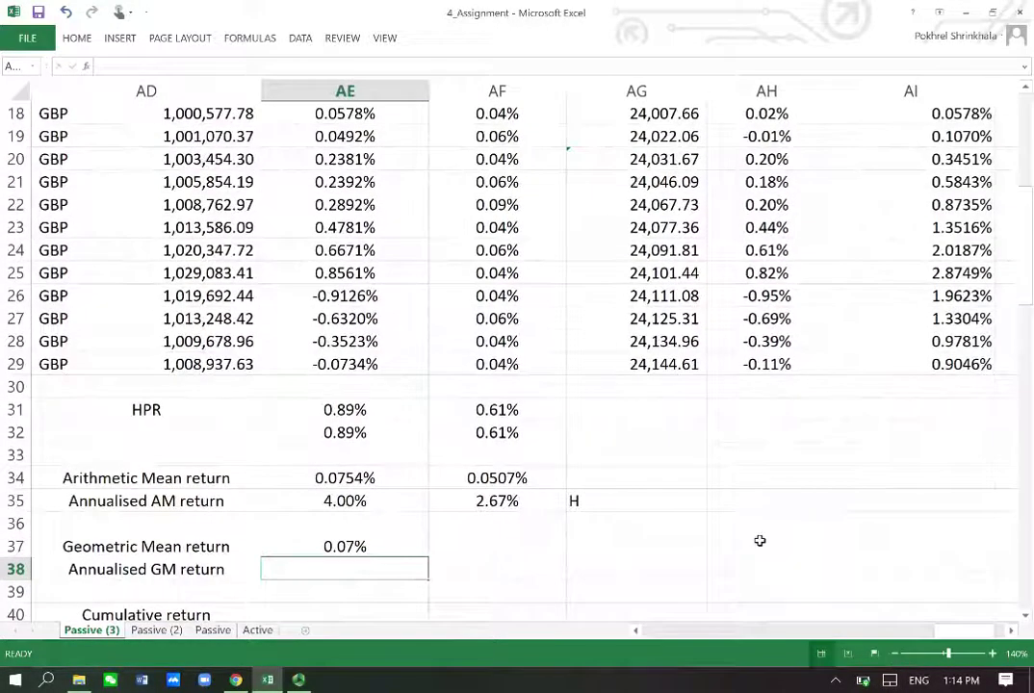
pyautogui.press('Up')
pyautogui.press('Up')
pyautogui.press('Up')
pyautogui.press('Up')
pyautogui.press('Up')
pyautogui.press('Up')
pyautogui.press('Up')
pyautogui.press('Up')
pyautogui.press('Up')
pyautogui.press('Up')
pyautogui.press('Up')
pyautogui.press('Up')
pyautogui.press('Up')
pyautogui.press('Up')
pyautogui.press('Up')
pyautogui.press('Up')
pyautogui.press('Up')
pyautogui.press('Up')
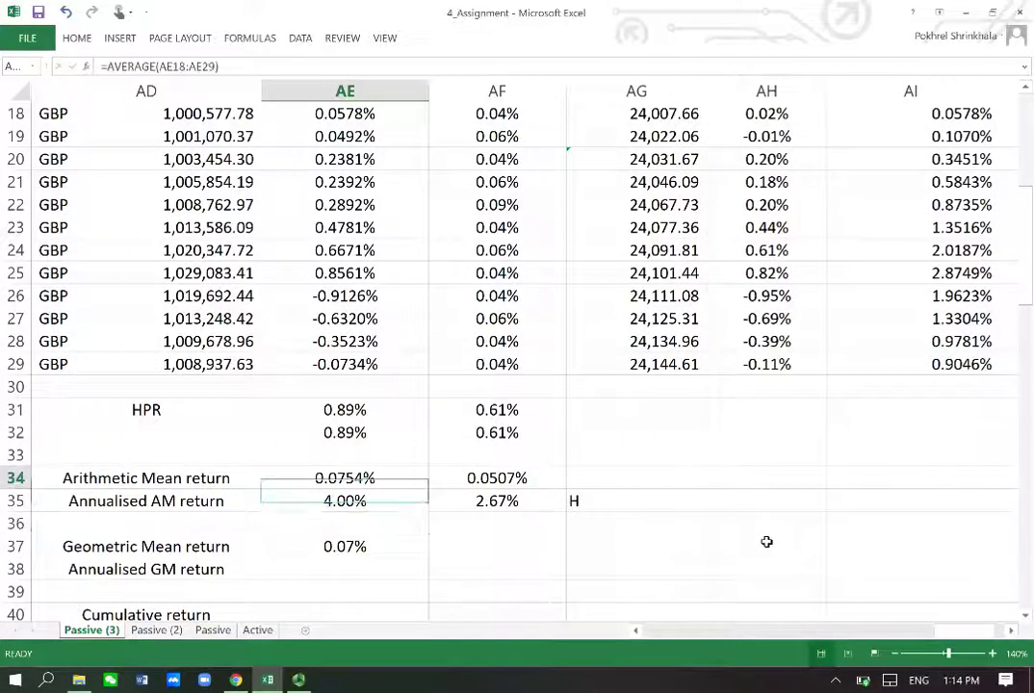
pyautogui.press('Up')
pyautogui.press('Up')
pyautogui.press('Up')
pyautogui.press('Down')
pyautogui.press('Down')
pyautogui.press('Down')
pyautogui.press('Down')
pyautogui.press('Down')
pyautogui.press('Down')
pyautogui.press('Down')
pyautogui.press('Down')
pyautogui.press('Down')
pyautogui.press('Down')
pyautogui.press('Down')
pyautogui.press('Down')
pyautogui.press('Down')
pyautogui.press('Down')
pyautogui.press('Down')
pyautogui.press('Down')
pyautogui.press('Down')
pyautogui.press('Down')
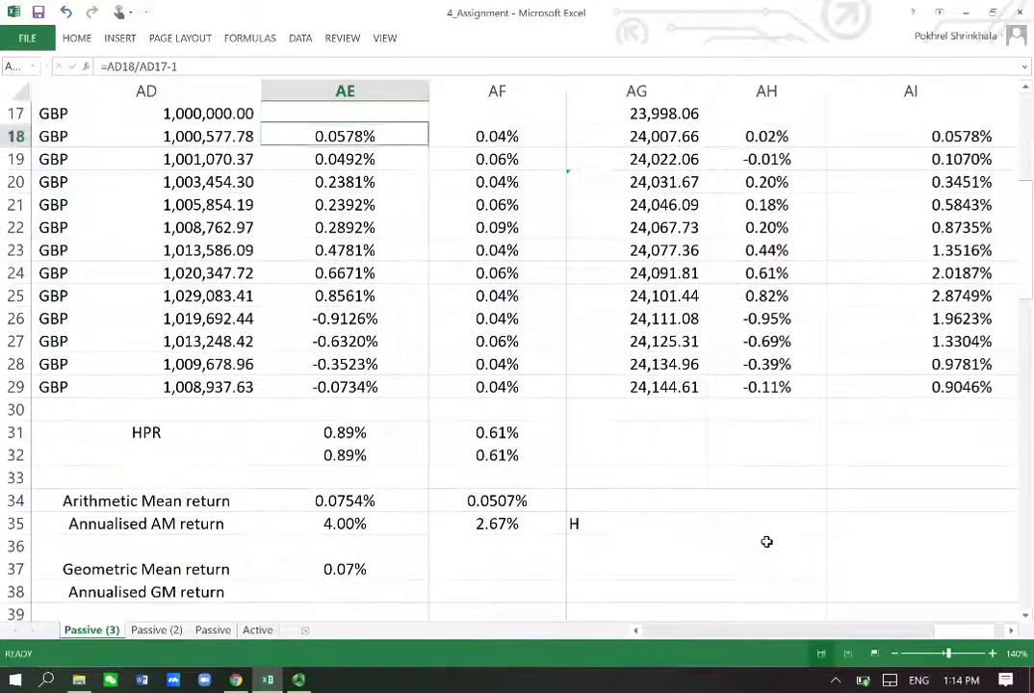
pyautogui.press('Down')
pyautogui.press('Down')
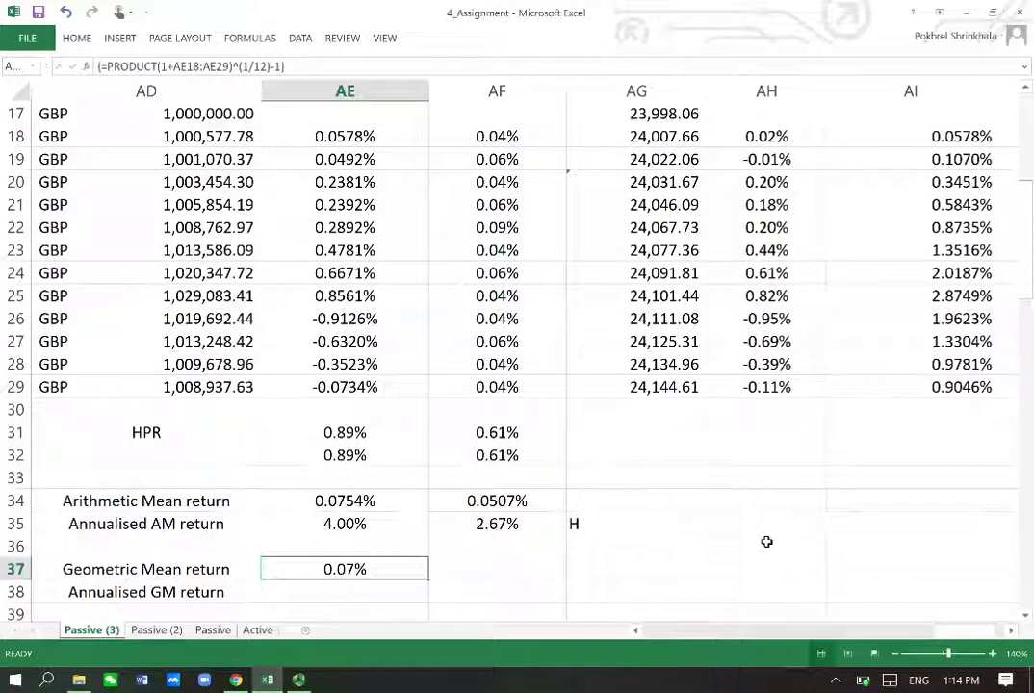
# Step: Copy the geometric mean array formula from AE37 to AF37 for the benchmark
pyautogui.hotkey('ctrl', 'c')
pyautogui.press('Right')
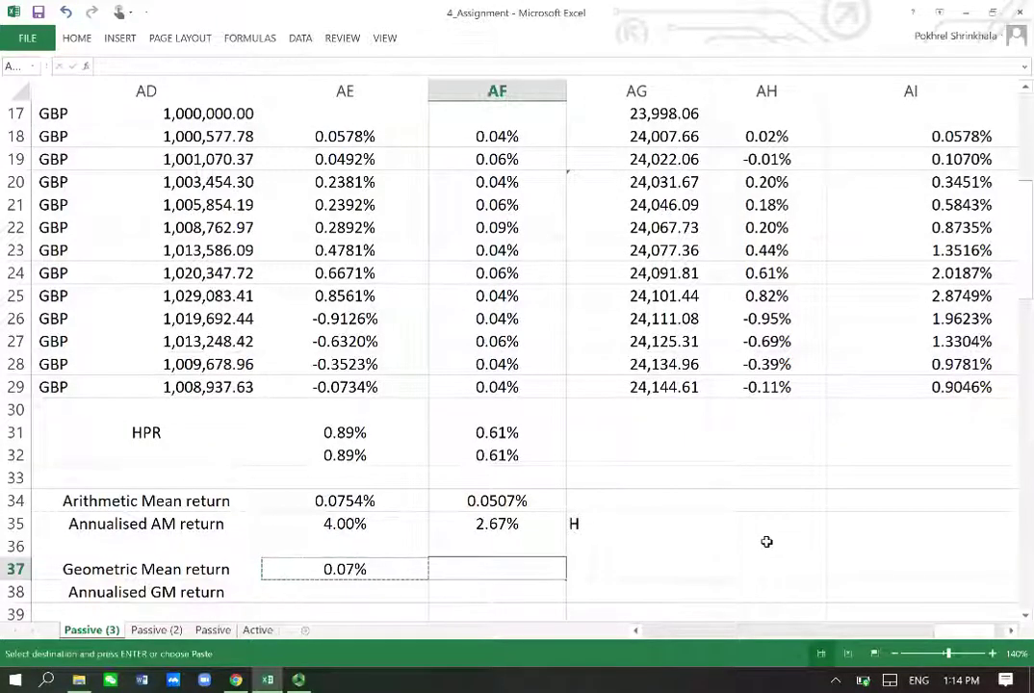
pyautogui.press('Return')
# Step: Annualise the portfolio's and benchmark's geometric mean returns by copying the formulas in AE35:AF35 to AE38:AF38
pyautogui.press('Down')
pyautogui.press('Left')
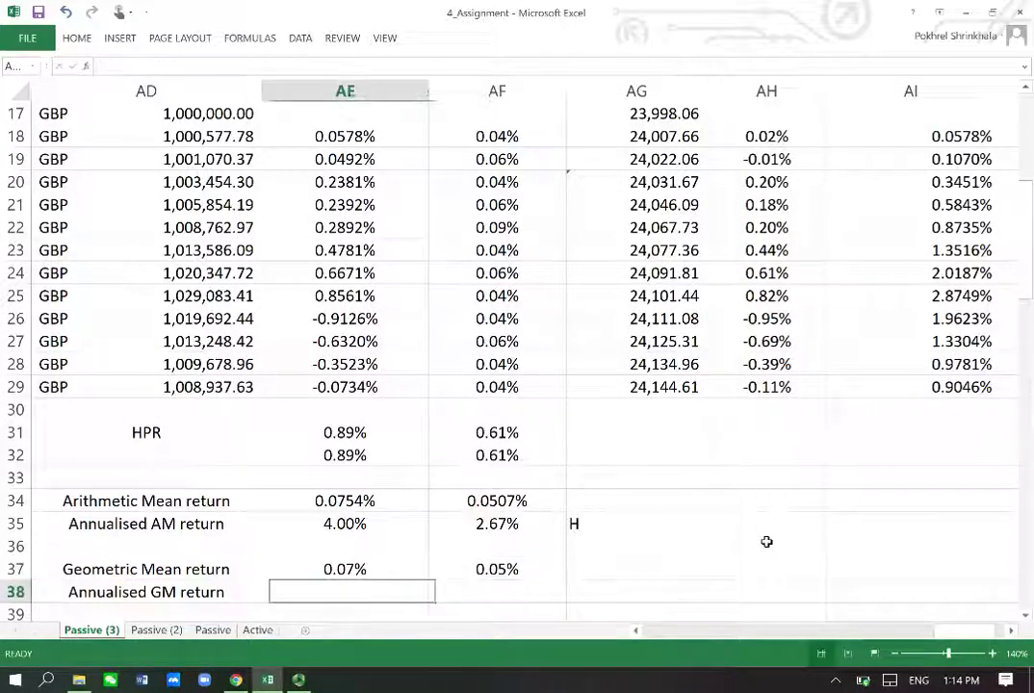
pyautogui.press('Up')
pyautogui.press('Up')
pyautogui.press('Up')
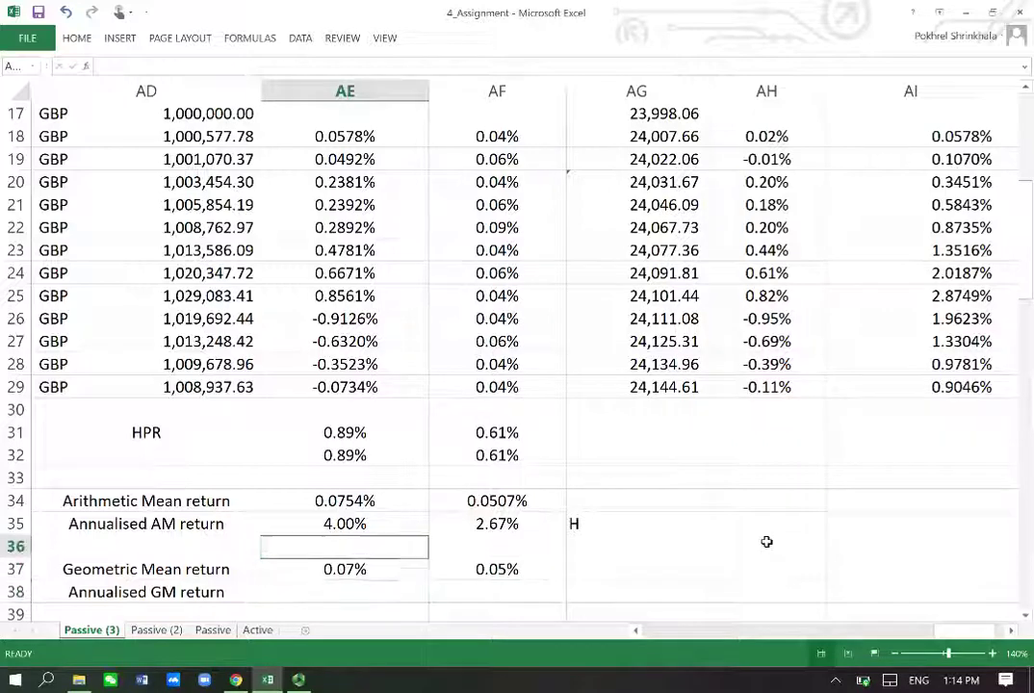
pyautogui.hotkey('shift', 'Right')
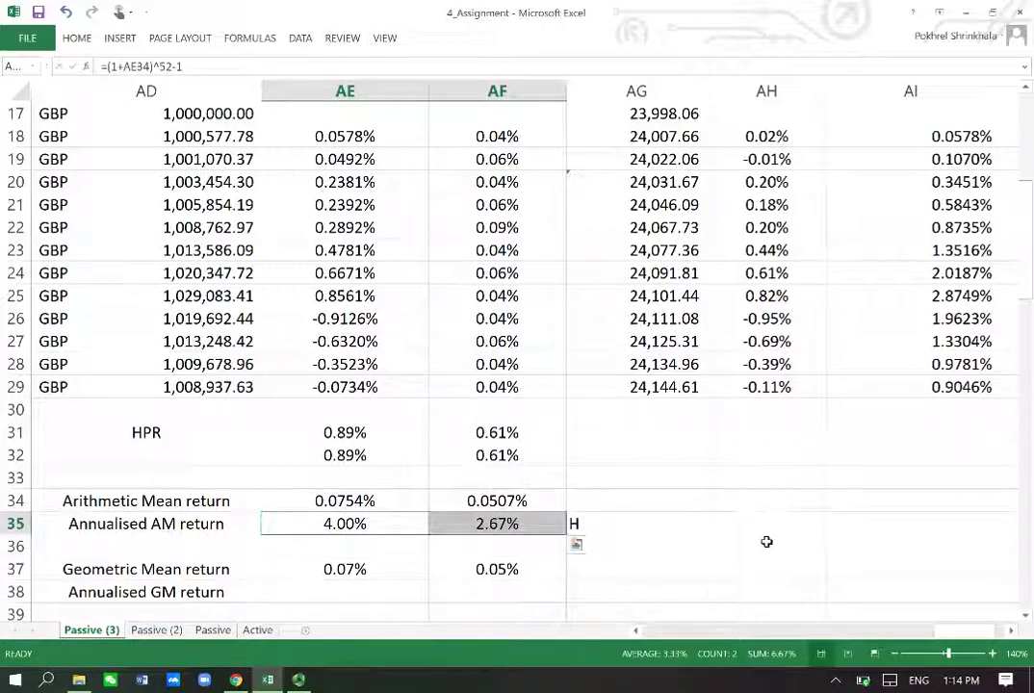
pyautogui.hotkey('ctrl', 'c')
pyautogui.press('Down')
pyautogui.press('Down')
pyautogui.press('Down')
pyautogui.hotkey('ctrl', 'v')
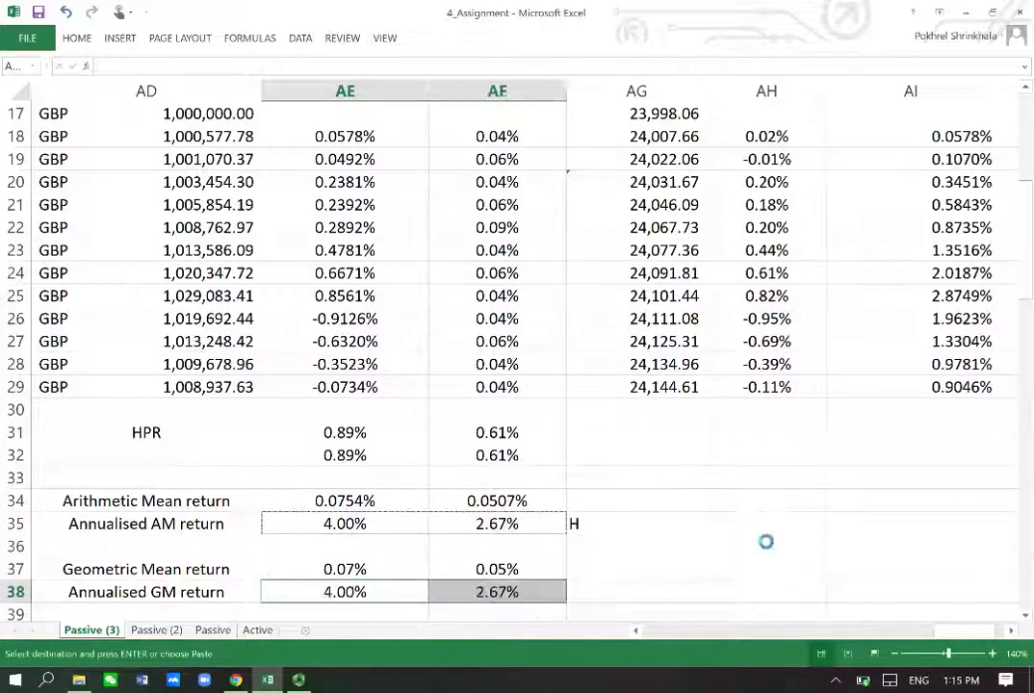
pyautogui.press('Escape')
# Step: Copy the H from AG35 to AG37, beside the benchmark's geometric mean return, and clear the extra copy pasted in AG38
pyautogui.press('Up')
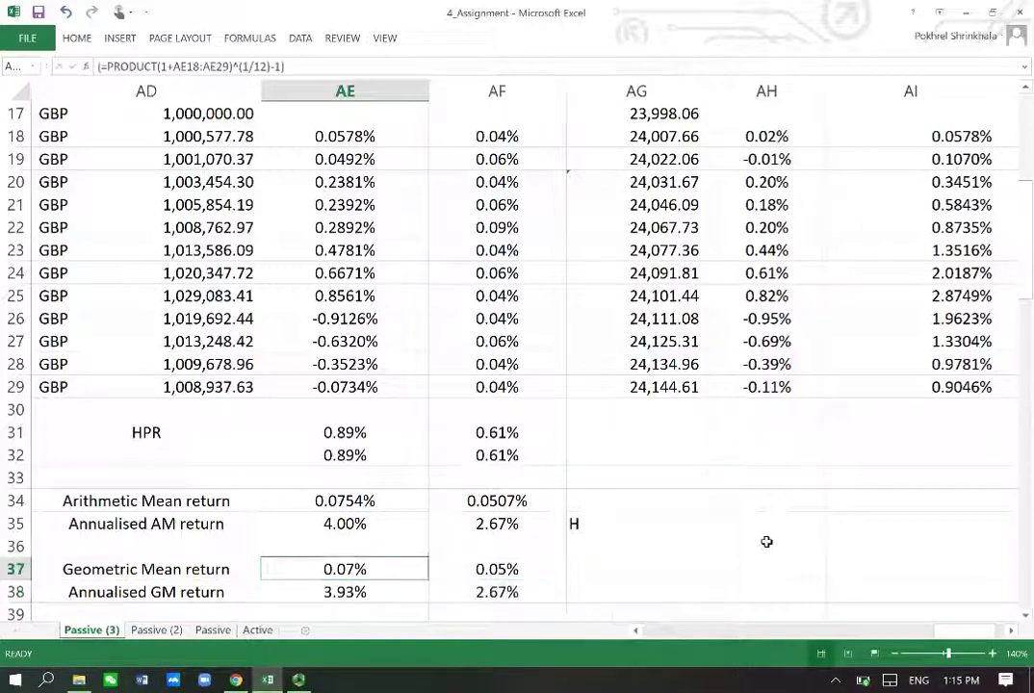
pyautogui.press('Right')
pyautogui.press('Right')
pyautogui.press('Up')
pyautogui.press('Up')
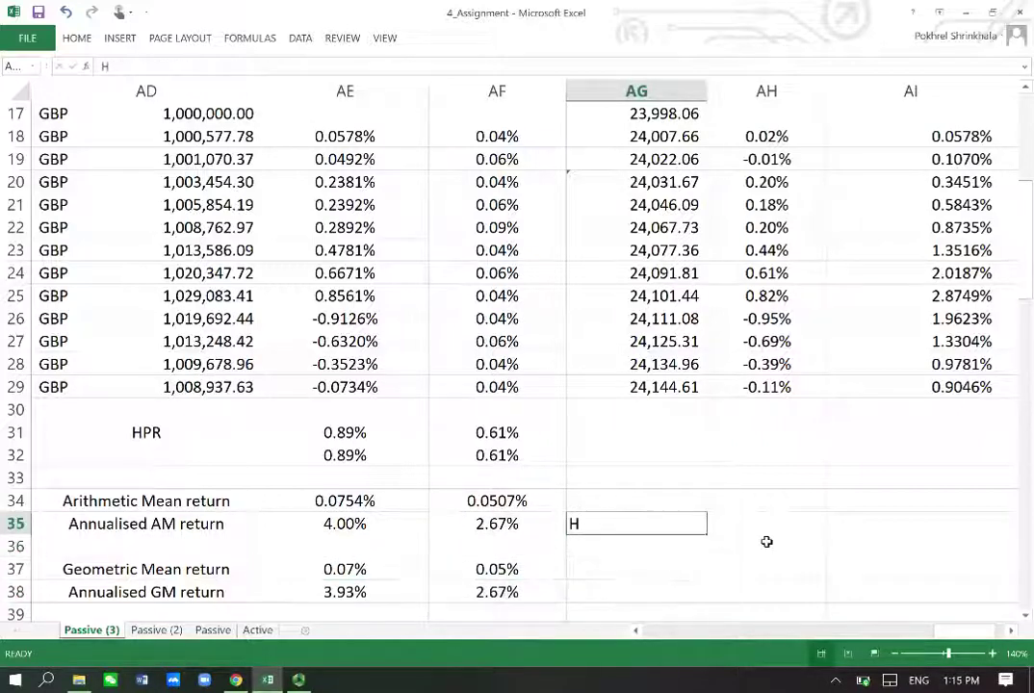
pyautogui.hotkey('ctrl', 'c')
pyautogui.press('Down')
pyautogui.press('Down')
pyautogui.hotkey('ctrl', 'v')
pyautogui.press('Down')
pyautogui.hotkey('ctrl', 'v')
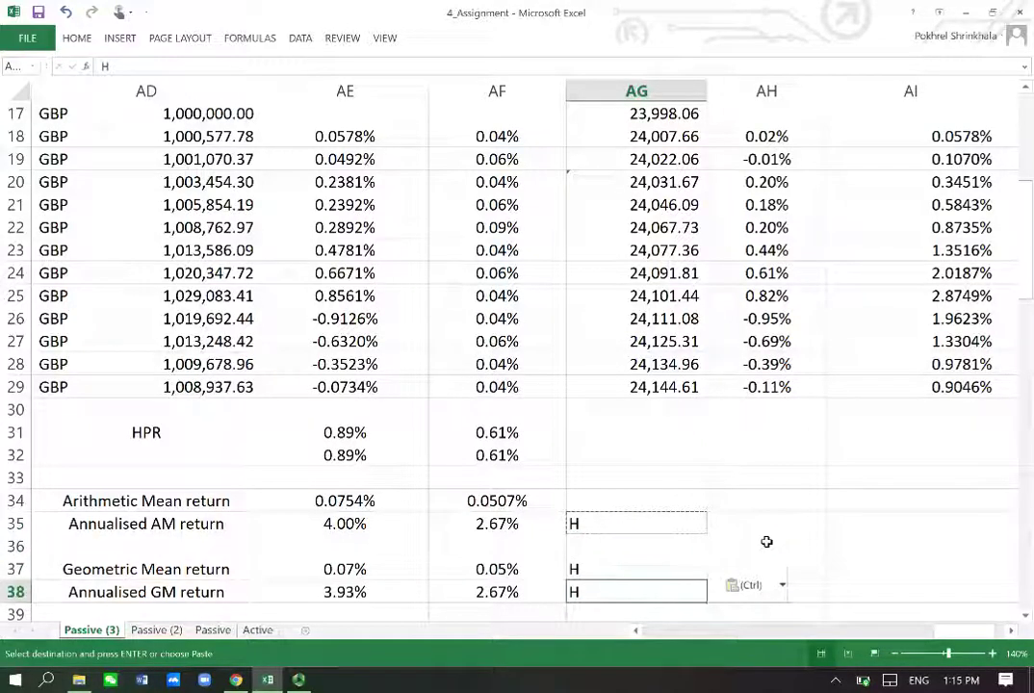
pyautogui.press('Delete')
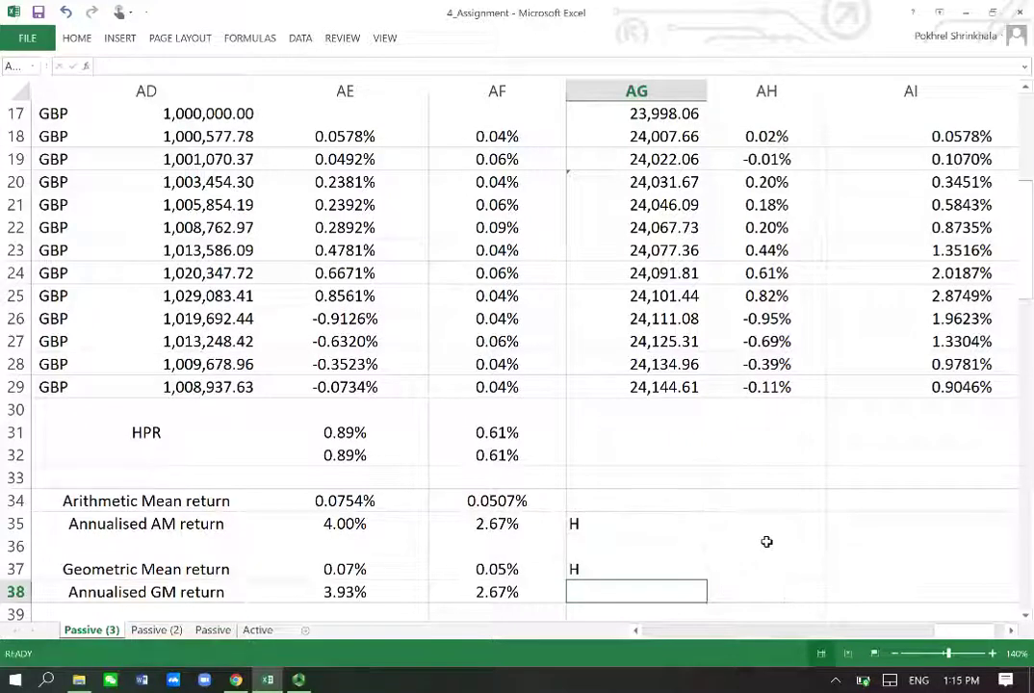
# Step: Move the H from AG35 to AG34, beside the benchmark's arithmetic mean return, by copying it and clearing AG35
pyautogui.press('Up')
pyautogui.press('Up')
pyautogui.press('Up')
pyautogui.hotkey('ctrl', 'c')
pyautogui.press('Up')
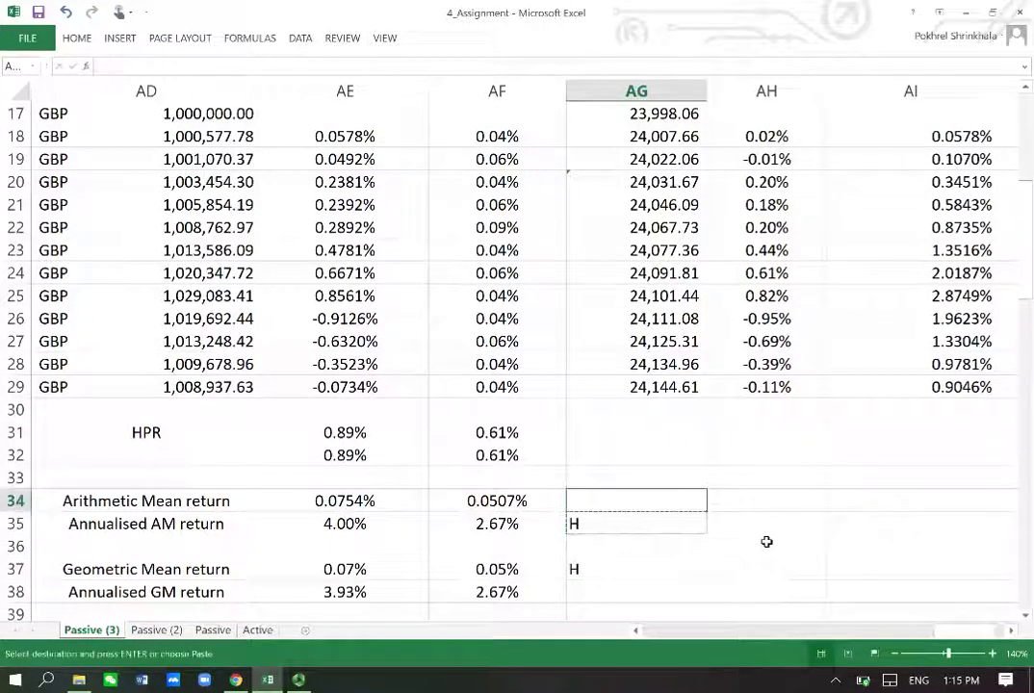
pyautogui.press('Return')
pyautogui.press('Down')
pyautogui.press('Delete')
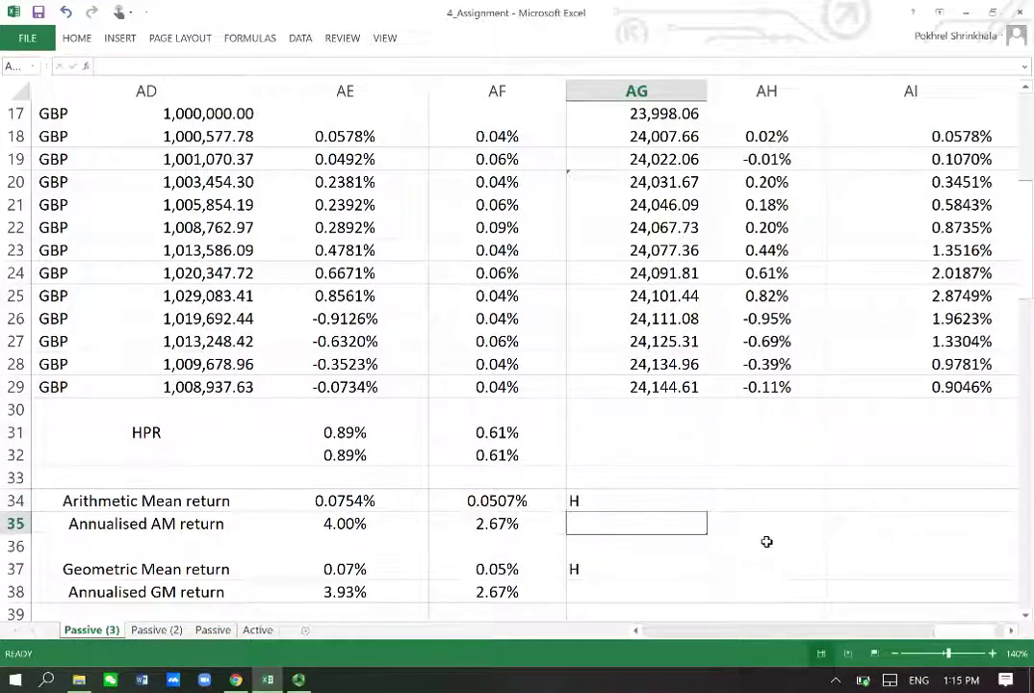
# Step: Calculate the portfolio's cumulative return in AE40 with =SUM(AE18:AE29)
pyautogui.press('Down')
pyautogui.press('Down')
pyautogui.press('Down')
pyautogui.press('Down')
pyautogui.press('Down')
pyautogui.press('Down')
pyautogui.press('Up')
pyautogui.press('Left')
pyautogui.press('Left')
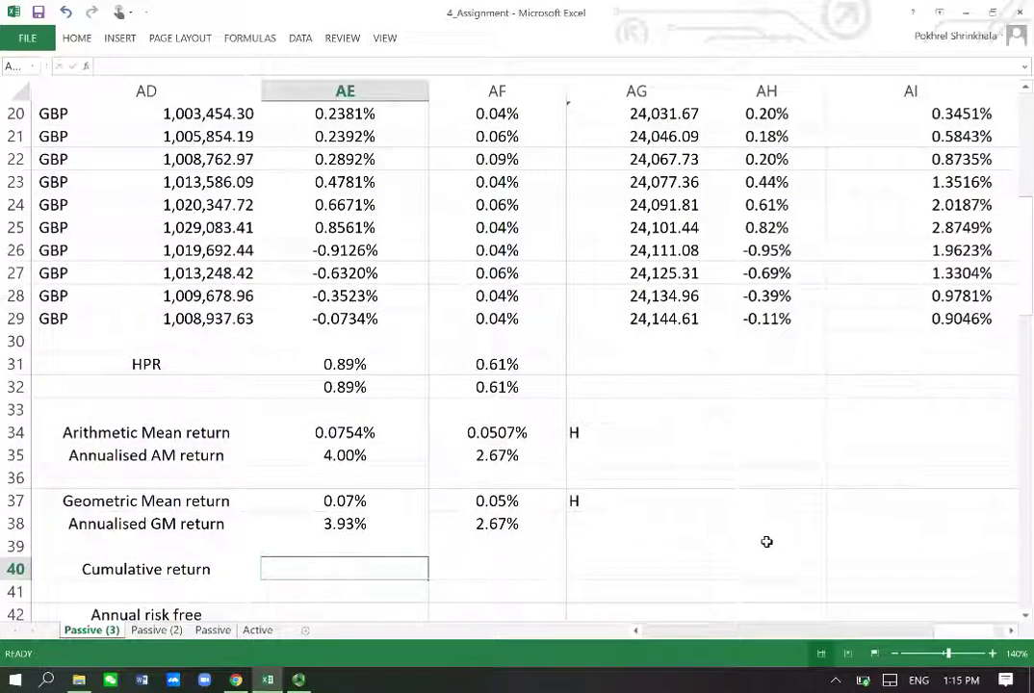
pyautogui.hotkey('alt', '=')
pyautogui.press('Up')
pyautogui.press('Up')
pyautogui.press('Up')
pyautogui.press('Up')
pyautogui.press('Up')
pyautogui.press('Up')
pyautogui.press('Up')
pyautogui.press('Up')
pyautogui.press('Up')
pyautogui.press('Down')
pyautogui.hotkey('shift', 'Up')
pyautogui.hotkey('shift', 'Up')
pyautogui.hotkey('shift', 'Up')
pyautogui.hotkey('shift', 'Up')
pyautogui.hotkey('shift', 'Up')
pyautogui.hotkey('shift', 'Up')
pyautogui.hotkey('shift', 'Up')
pyautogui.hotkey('shift', 'Up')
pyautogui.hotkey('shift', 'Up')
pyautogui.hotkey('shift', 'Up')
pyautogui.hotkey('shift', 'Up')
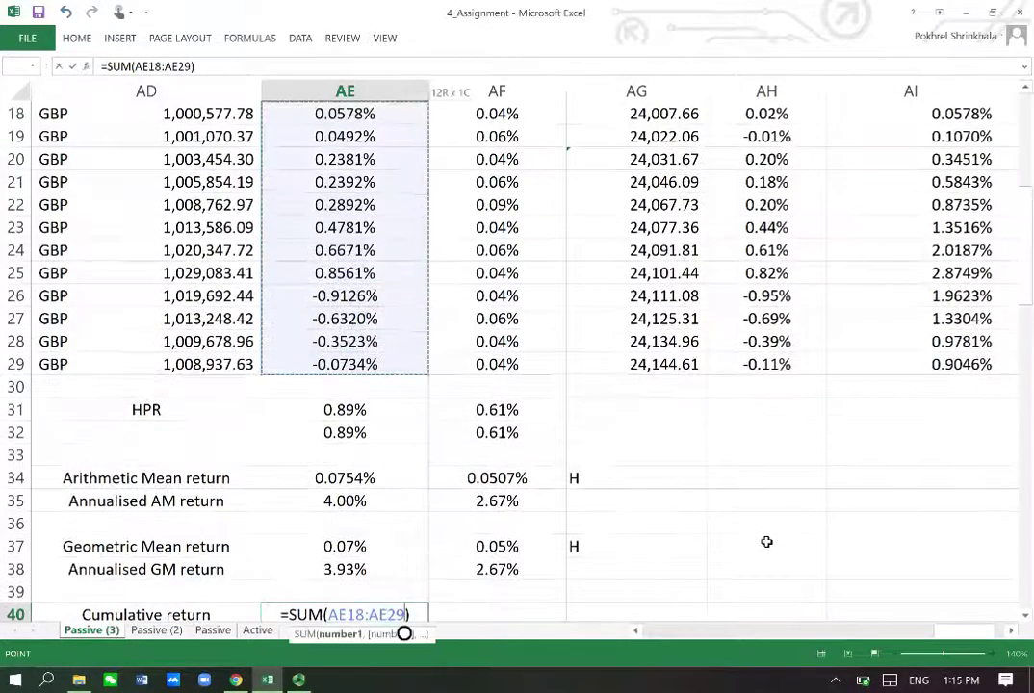
pyautogui.press('Return')
# Step: Copy the cumulative return formula from AE40 to AF40 for the benchmark
pyautogui.press('Up')
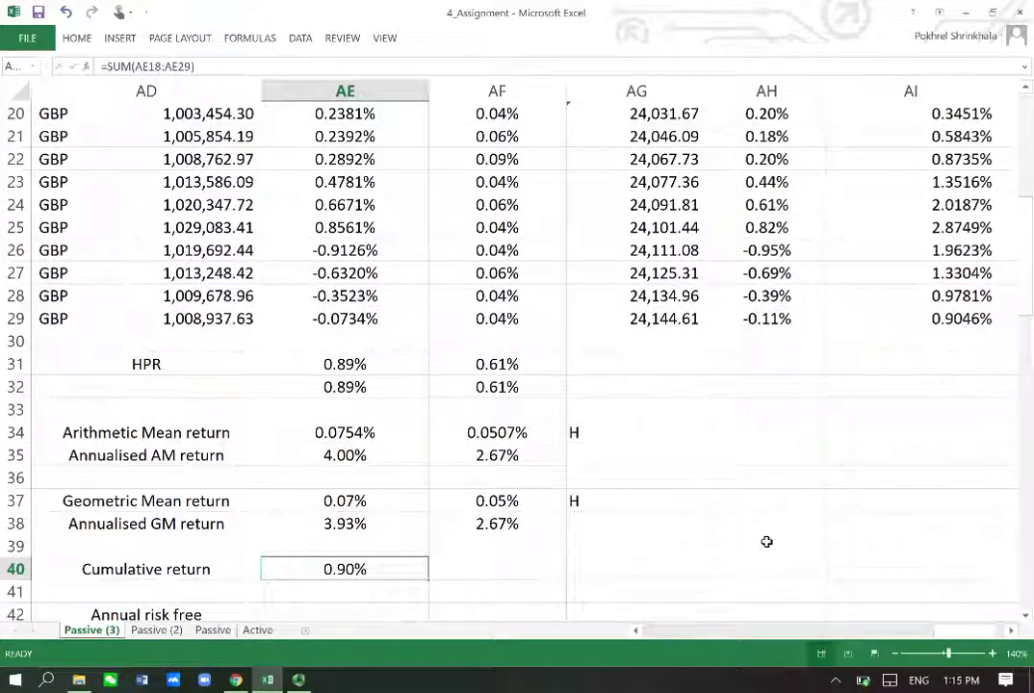
pyautogui.hotkey('ctrl', 'c')
pyautogui.press('Right')
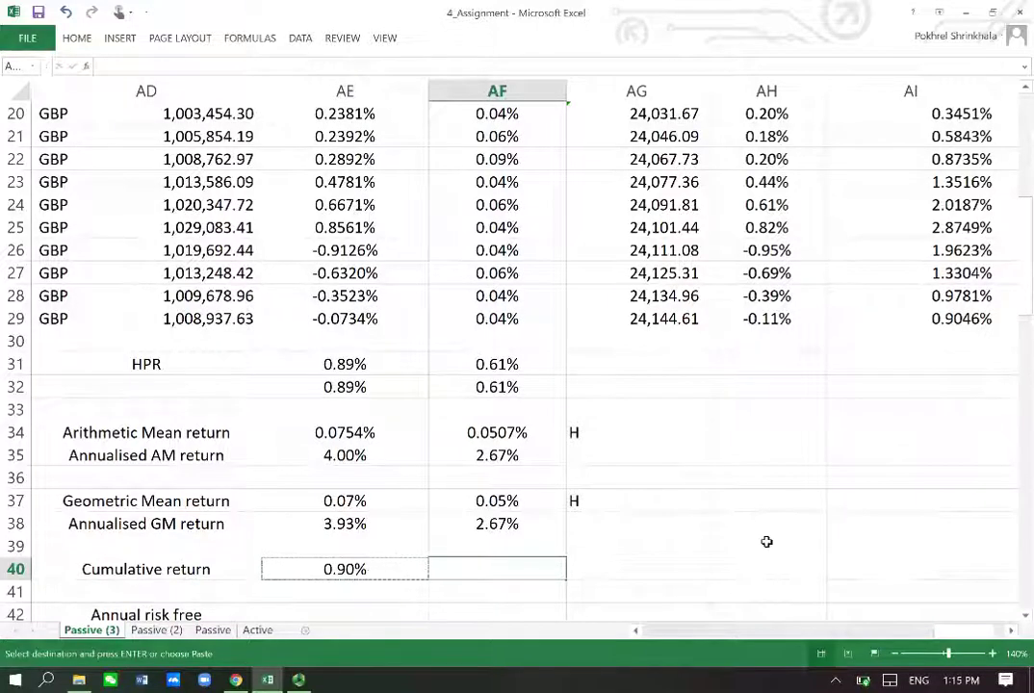
pyautogui.press('Return')
# Step: Enter the text H in AG40, beside the benchmark's cumulative return
pyautogui.press('Right')
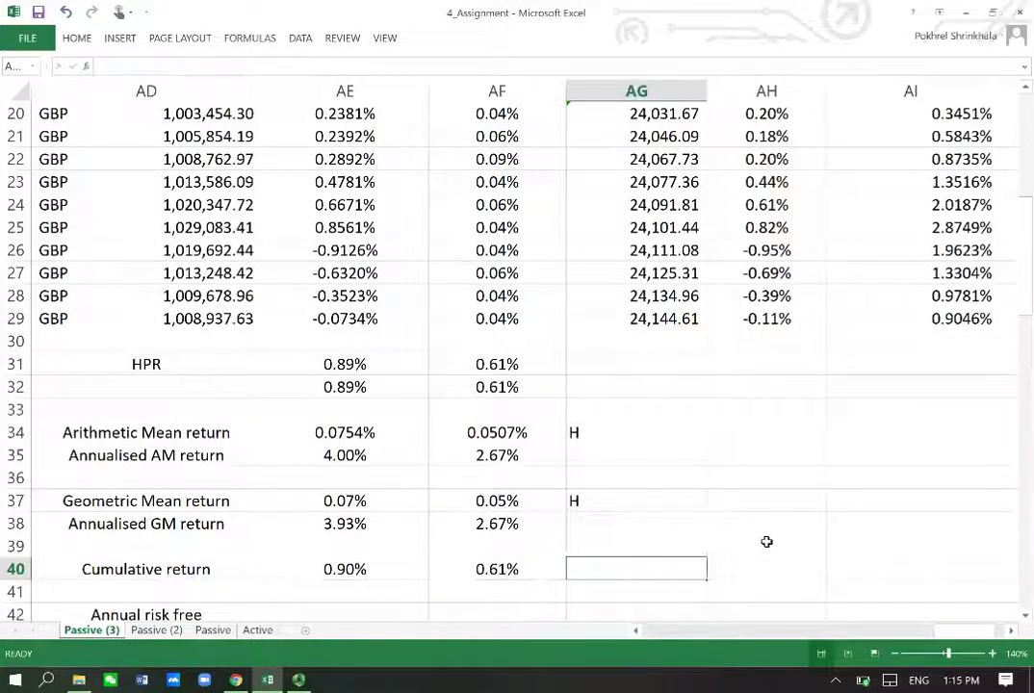
pyautogui.write('H')
pyautogui.press('Up')
# Step: Examine the returns table up to its column headings in rows 15 and 16
pyautogui.press('Up')
pyautogui.press('Up')
pyautogui.press('Up')
pyautogui.press('Up')
pyautogui.press('Up')
pyautogui.press('Up')
pyautogui.press('Up')
pyautogui.press('Up')
pyautogui.press('Up')
pyautogui.press('Up')
pyautogui.press('Up')
pyautogui.press('Up')
pyautogui.press('Up')
pyautogui.press('Up')
pyautogui.press('Up')
pyautogui.press('Up')
pyautogui.press('Up')
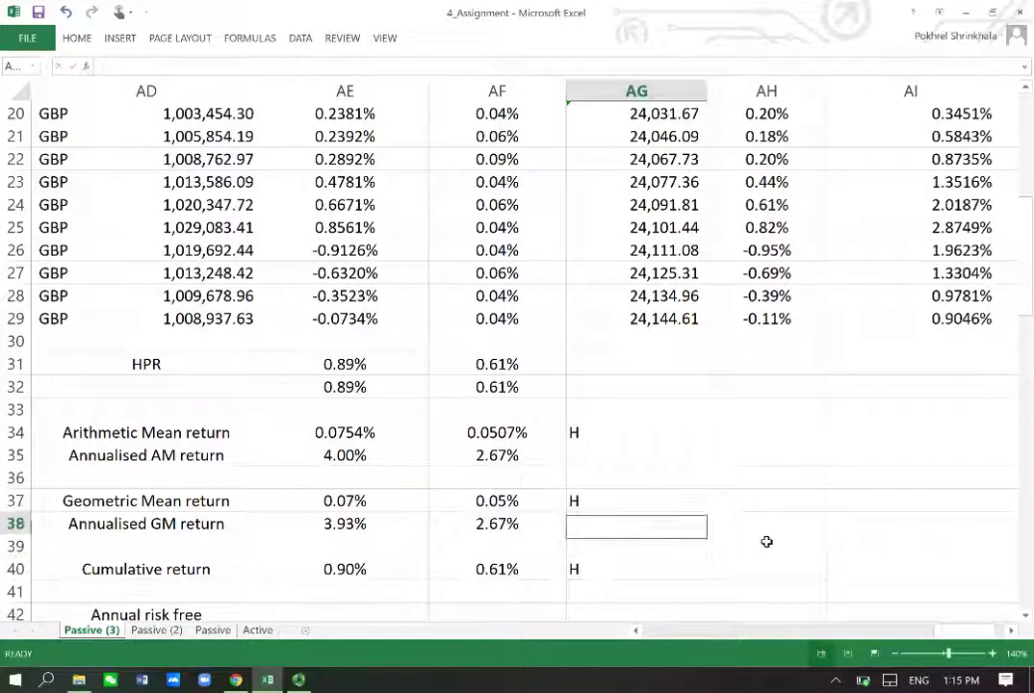
pyautogui.press('Up')
pyautogui.press('Up')
pyautogui.press('Up')
pyautogui.press('Up')
pyautogui.press('Up')
pyautogui.press('Up')
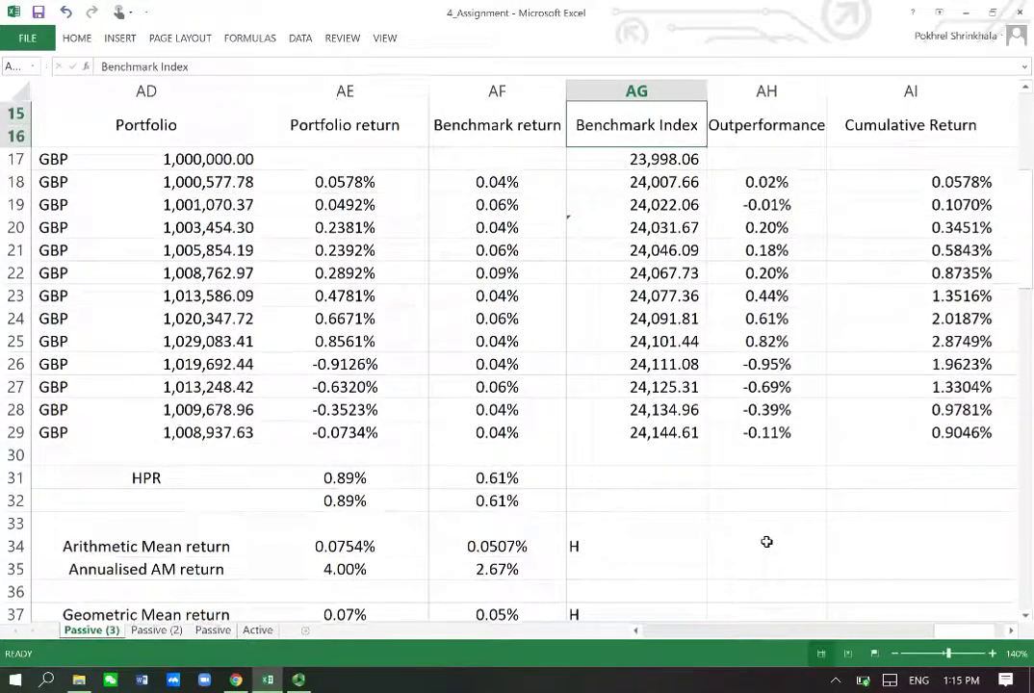
# Step: Clear the existing values in the Cumulative Return column, cells AI18:AI29
pyautogui.press('Right')
pyautogui.press('Right')
pyautogui.press('Down')
pyautogui.press('Down')
pyautogui.hotkey('ctrl', 'shift', 'Down')
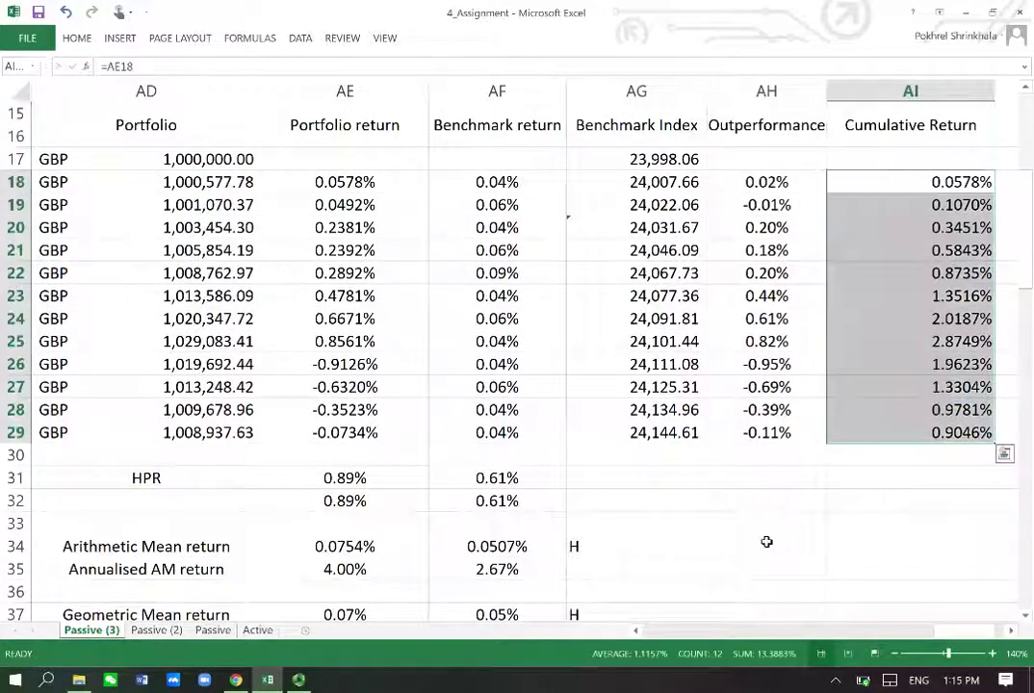
pyautogui.press('Delete')
# Step: Start the Cumulative Return column in AI18 by referencing the first portfolio return with =AE18
pyautogui.press('Up')
pyautogui.press('Down')
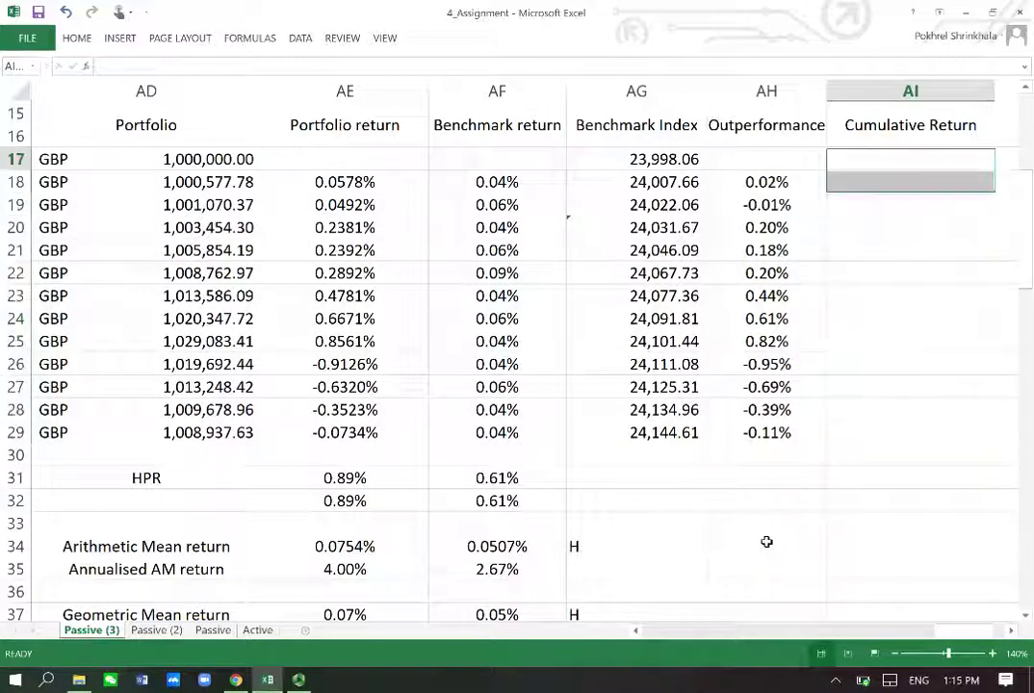
pyautogui.write('=')
pyautogui.press('Left')
pyautogui.press('Left')
pyautogui.press('Left')
pyautogui.press('Left')
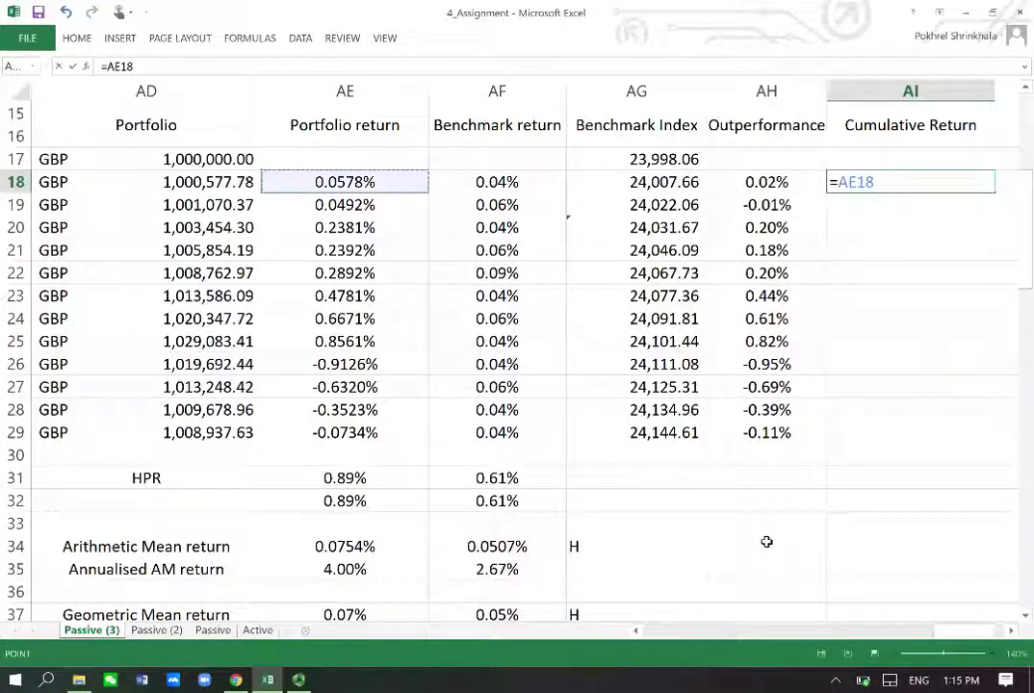
pyautogui.press('Return')
# Step: Enter =AI18+AE19 in AI19 to add that week's portfolio return to the previous cumulative return
pyautogui.write('=')
pyautogui.press('Up')
pyautogui.write('+')
pyautogui.press('Left')
pyautogui.press('Left')
pyautogui.press('Left')
pyautogui.press('Left')
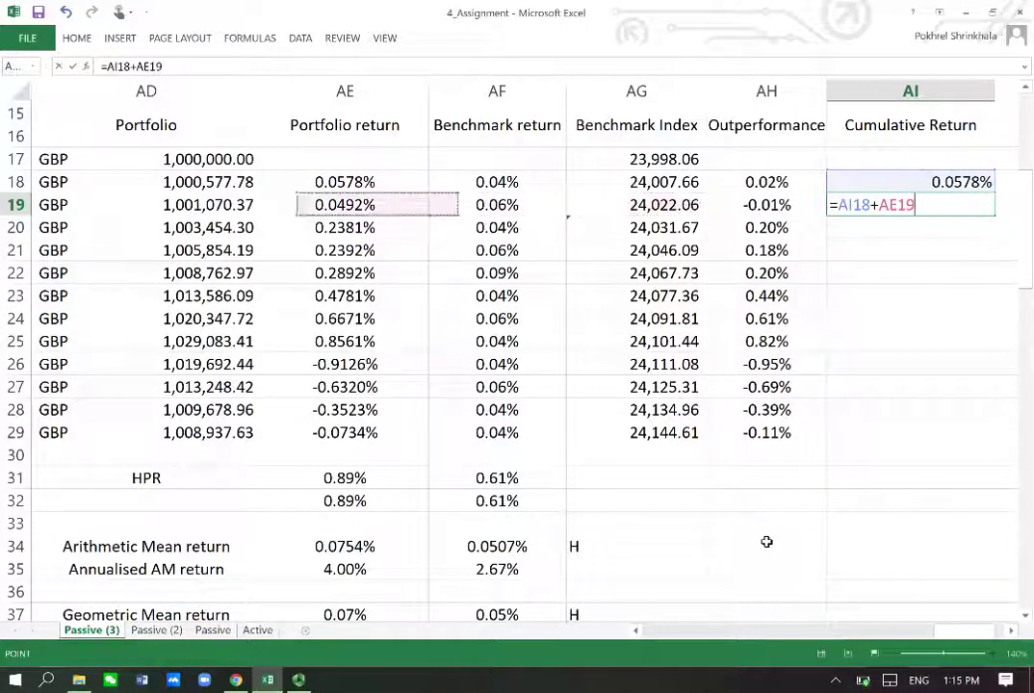
pyautogui.press('Return')
# Step: Copy the running cumulative return formula from AI19 down through AI29
pyautogui.press('Up')
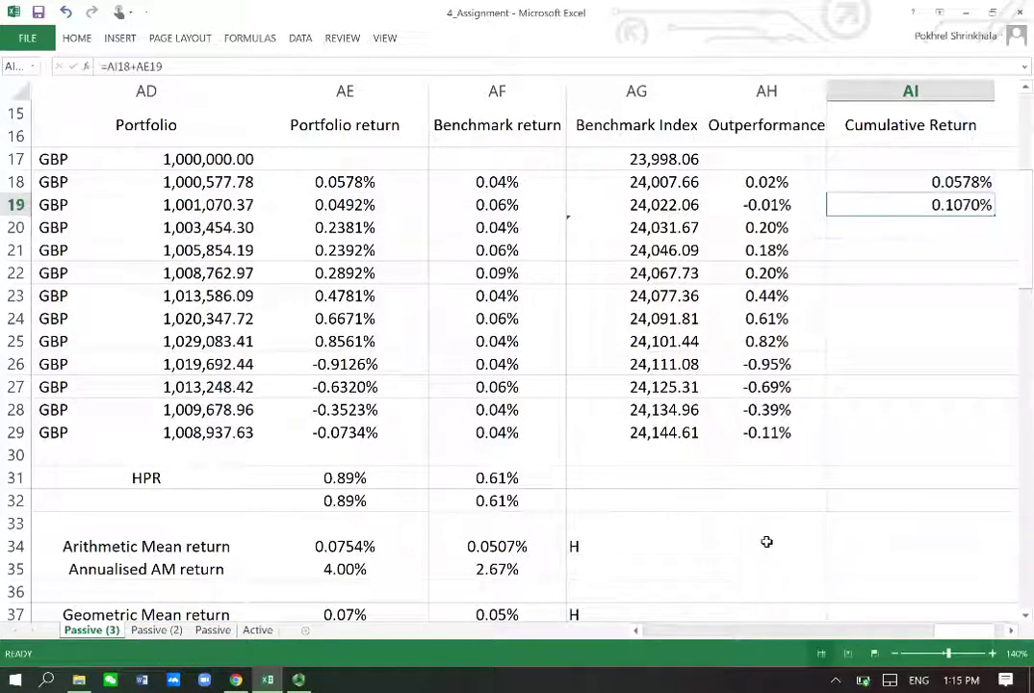
pyautogui.hotkey('ctrl', 'c')
pyautogui.hotkey('shift', 'Down')
pyautogui.hotkey('shift', 'Down')
pyautogui.hotkey('shift', 'Down')
pyautogui.hotkey('shift', 'Down')
pyautogui.hotkey('shift', 'Down')
pyautogui.hotkey('shift', 'Down')
pyautogui.hotkey('shift', 'Down')
pyautogui.hotkey('shift', 'Down')
pyautogui.hotkey('shift', 'Down')
pyautogui.hotkey('shift', 'Down')
pyautogui.press('Return')
# Step: Compare the end of the Cumulative Return column with the portfolio's summed cumulative return in AE40
pyautogui.press('Down')
pyautogui.press('Down')
pyautogui.press('Down')
pyautogui.press('Down')
pyautogui.press('Down')
pyautogui.press('Down')
pyautogui.press('Down')
pyautogui.press('Down')
pyautogui.press('Down')
pyautogui.press('Down')
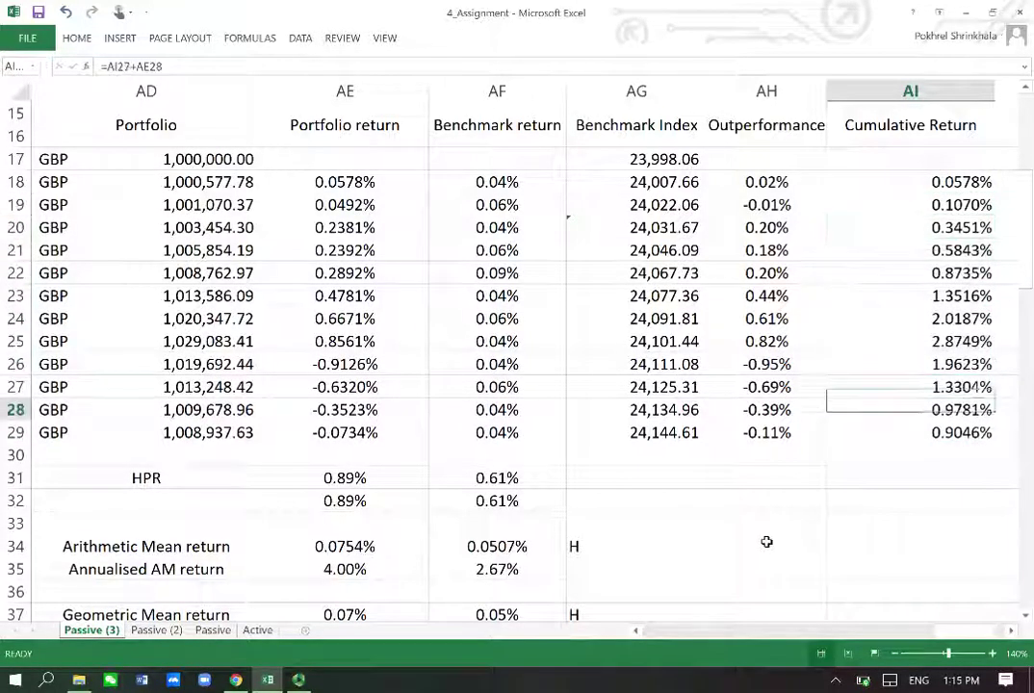
pyautogui.press('Left')
pyautogui.press('Left')
pyautogui.press('Left')
pyautogui.press('Left')
pyautogui.press('Down')
pyautogui.press('Down')
pyautogui.press('Down')
pyautogui.press('Down')
pyautogui.press('Down')
pyautogui.press('Down')
pyautogui.press('Down')
pyautogui.press('Down')
pyautogui.press('Down')
pyautogui.press('Down')
pyautogui.press('Down')
pyautogui.press('Down')
pyautogui.press('Down')
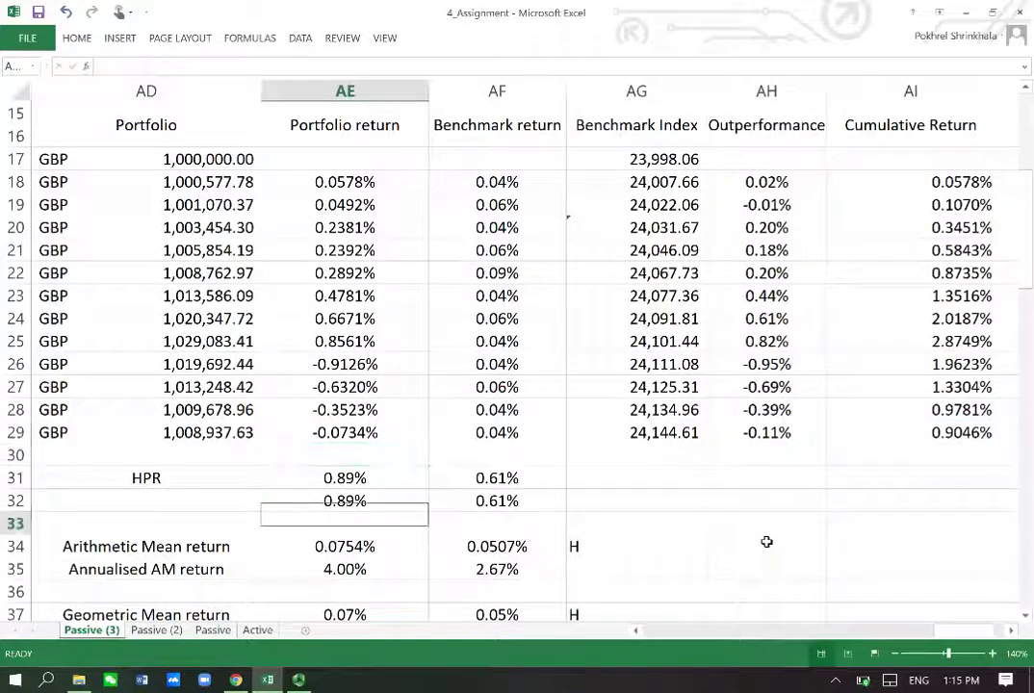
pyautogui.press('Up')
pyautogui.press('Up')
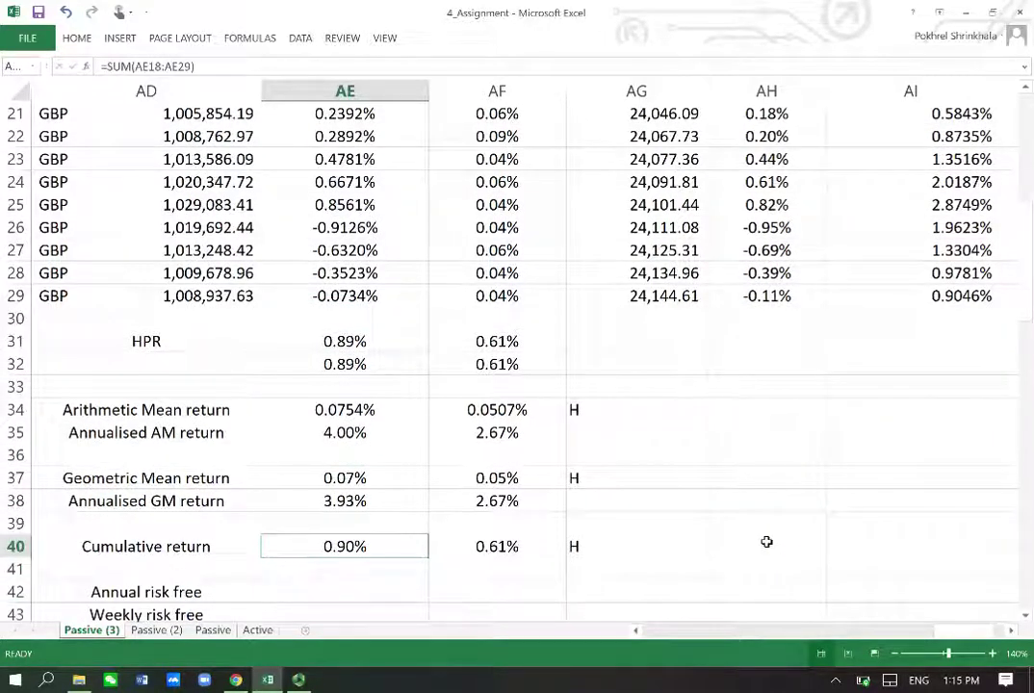
# Step: Select AE42, the portfolio's cell for the annual risk free rate
pyautogui.press('Right')
pyautogui.press('Down')
pyautogui.press('Down')
pyautogui.press('Left')
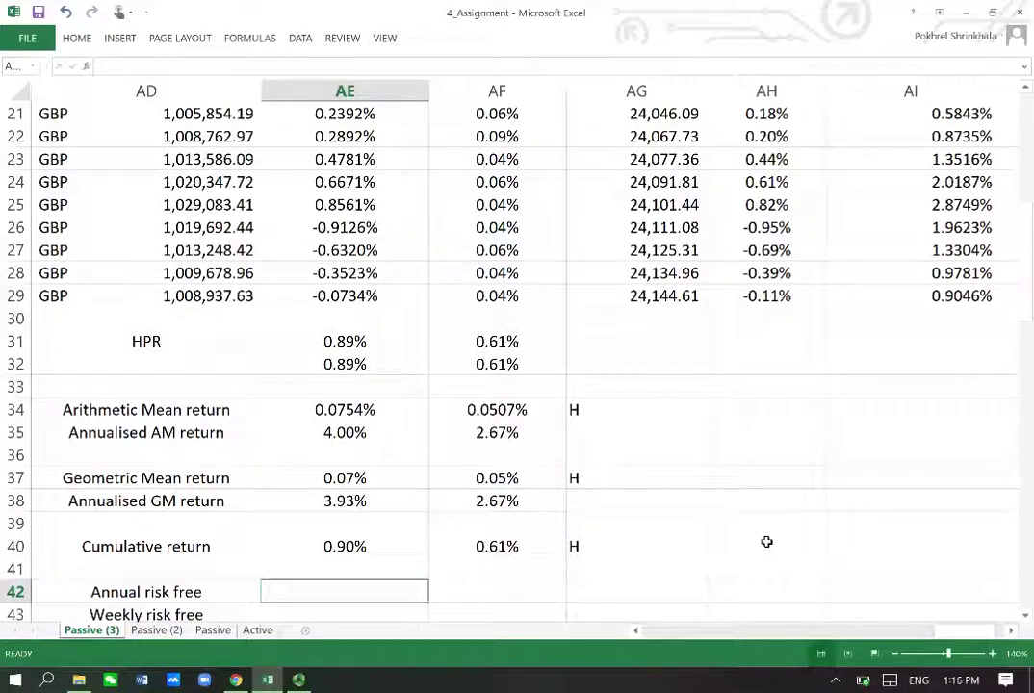
pyautogui.scroll(-1, 767, 542)
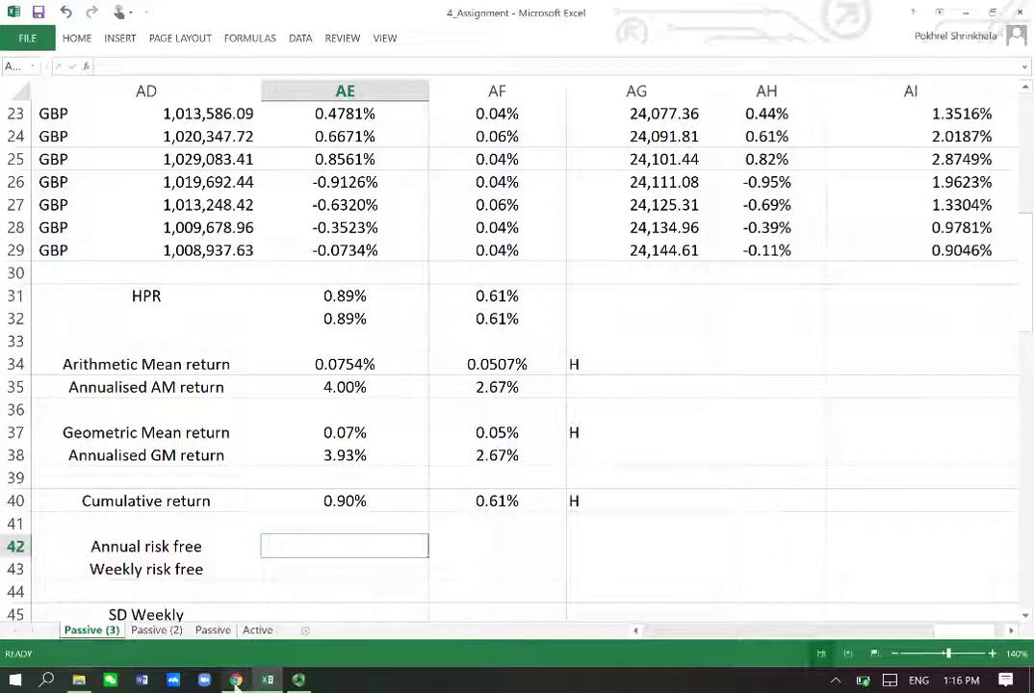
# Step: Switch to Chrome, search in a new tab for "risk free rate trading economics" and open the Trading Economics government bonds page
pyautogui.moveTo(236, 681)
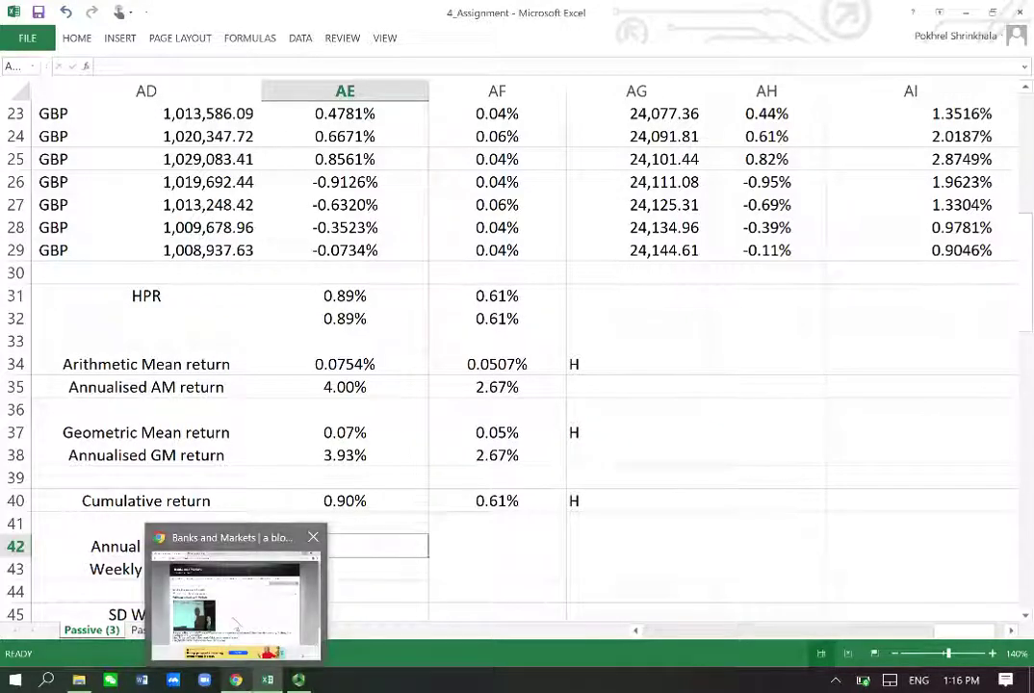
pyautogui.click(196, 539)
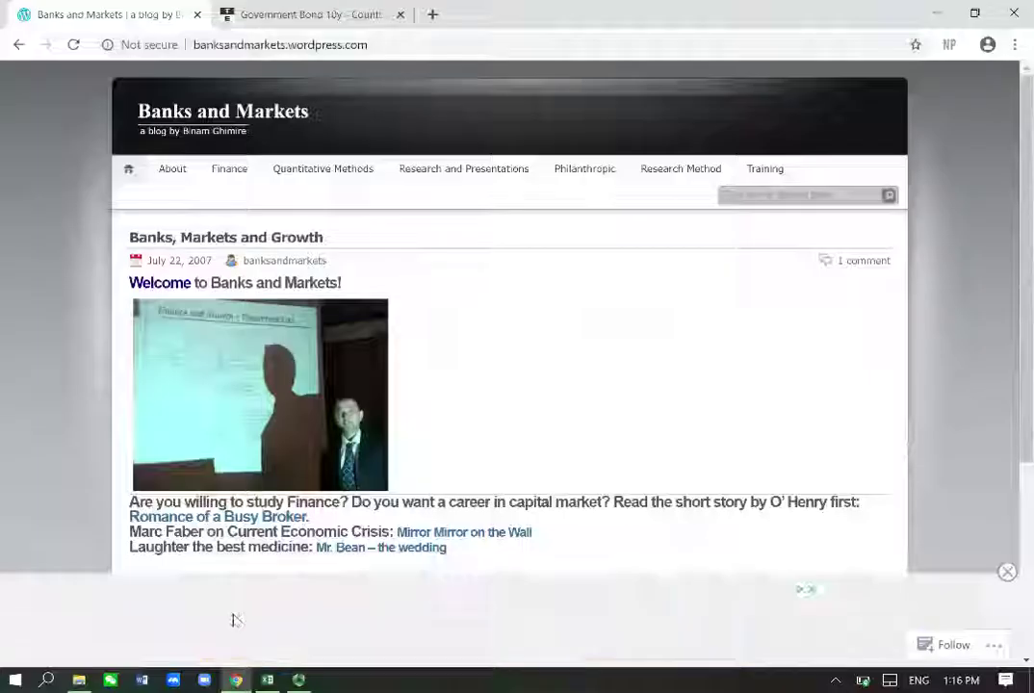
pyautogui.click(433, 14)
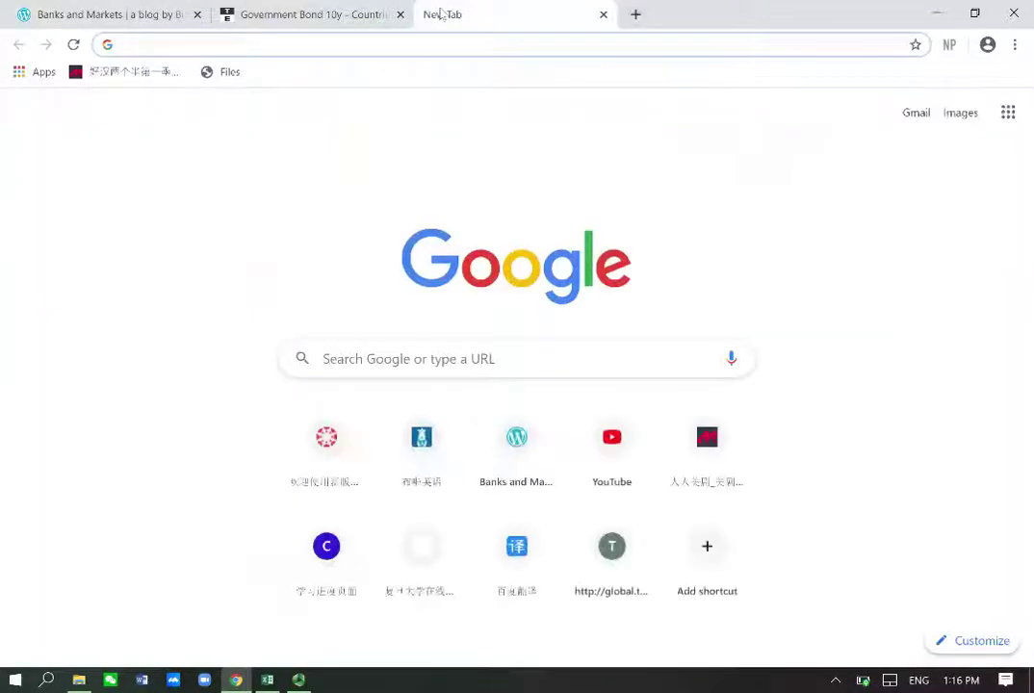
pyautogui.write('risk fr')
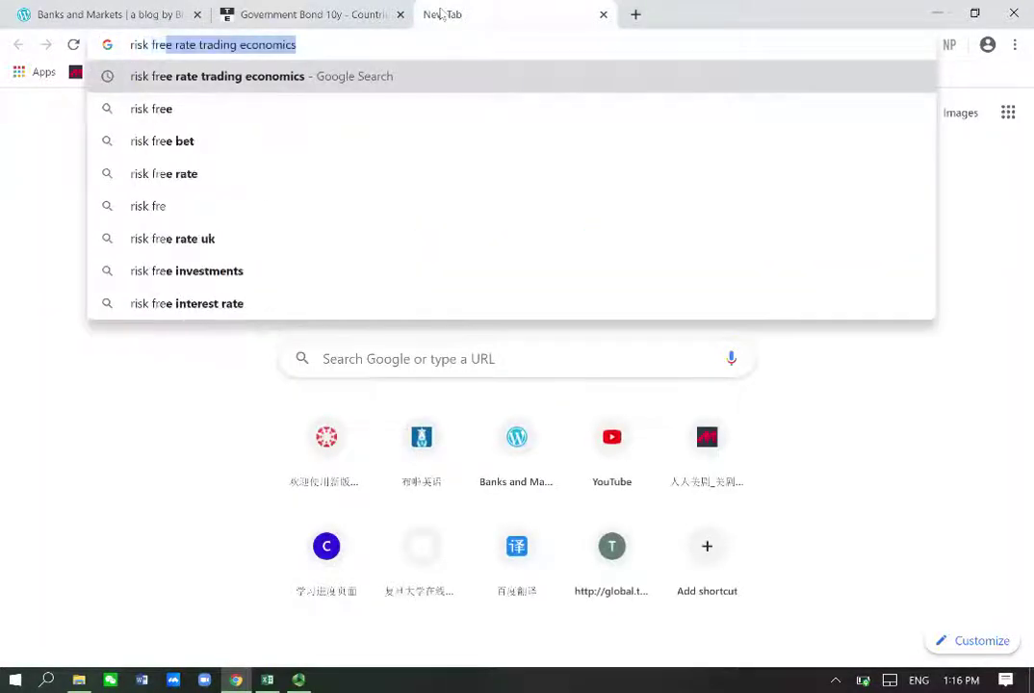
pyautogui.write('e')
pyautogui.press('BackSpace')
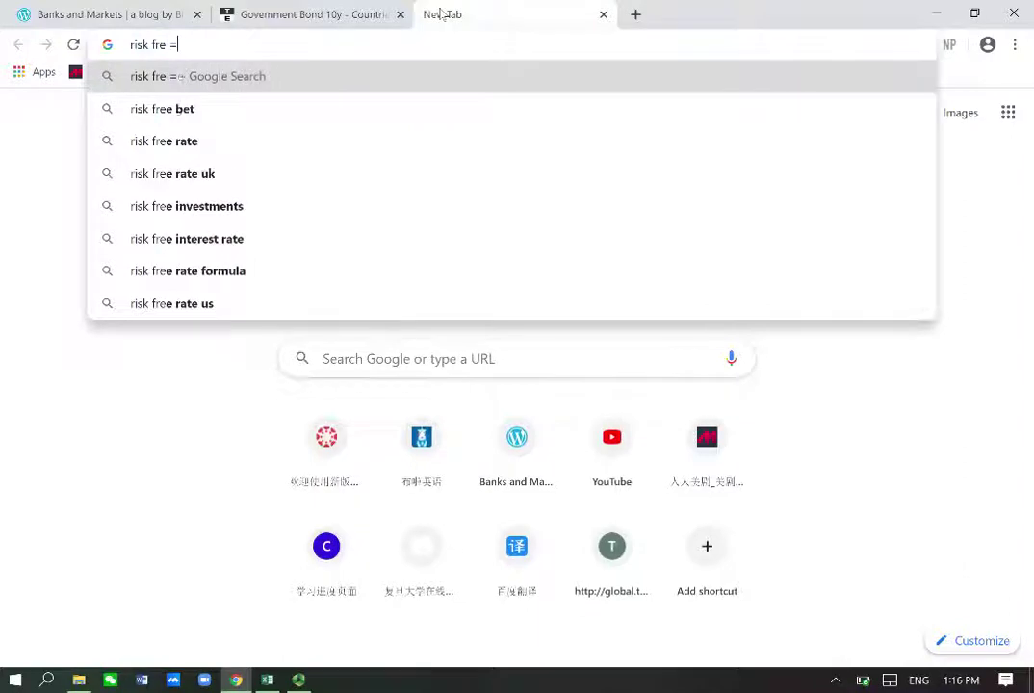
pyautogui.press('BackSpace')
pyautogui.write('rate')
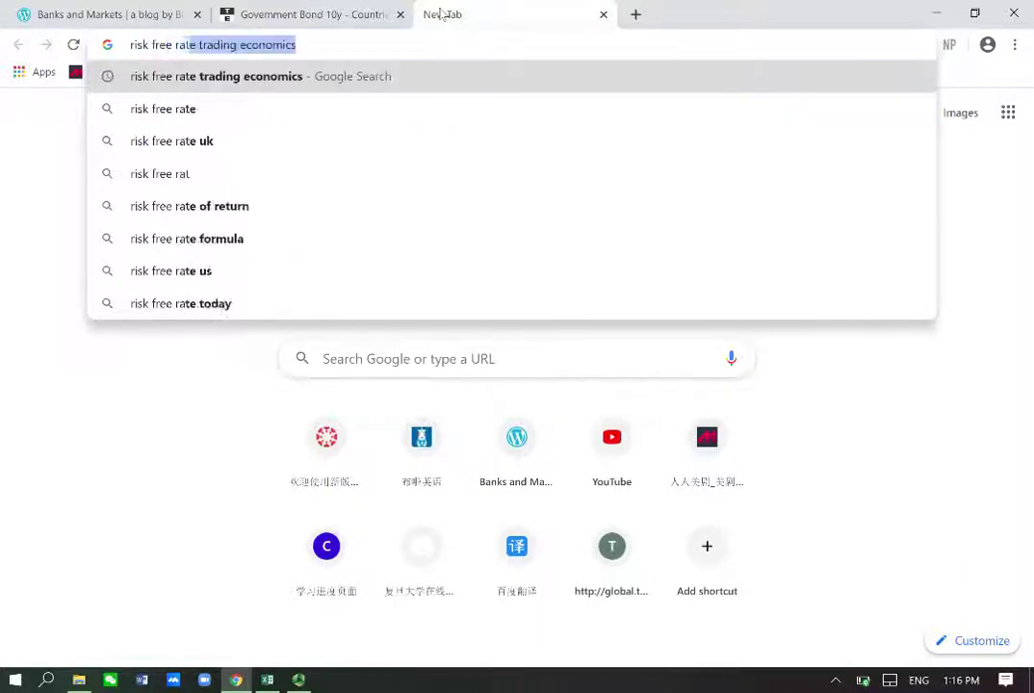
pyautogui.press('Down')
pyautogui.press('Down')
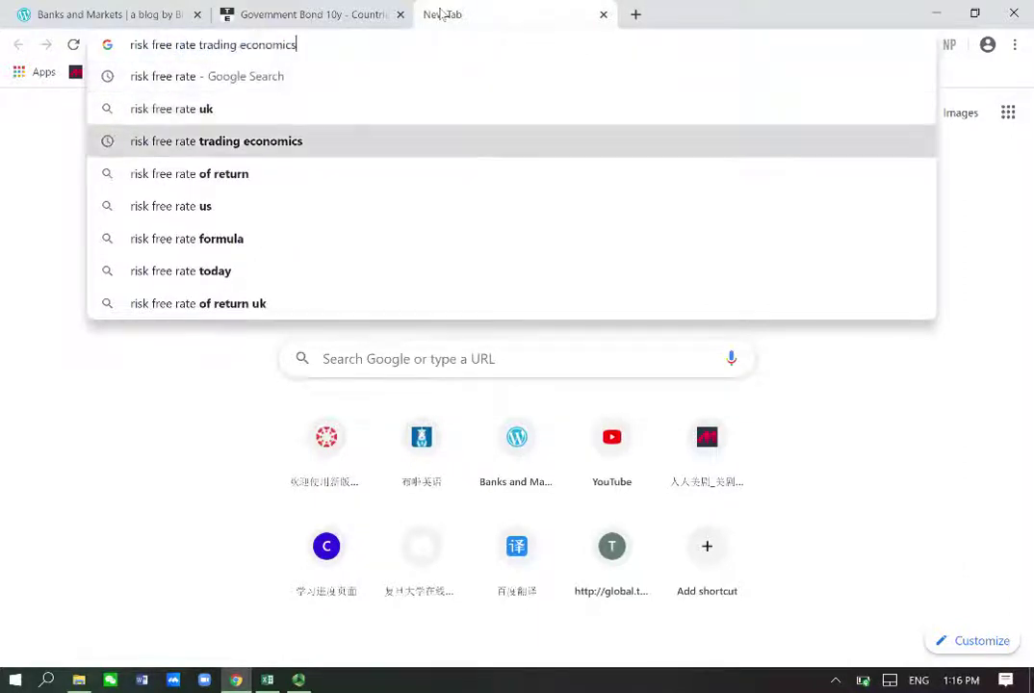
pyautogui.press('Return')
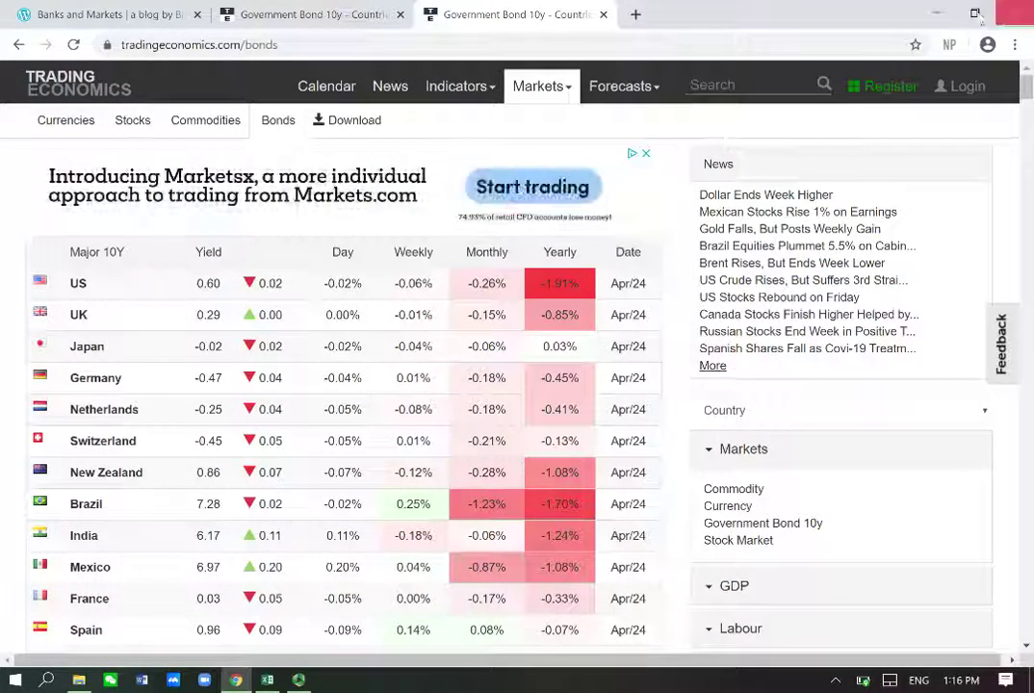
# Step: Return to the Excel workbook and enter 0.29% in AE42 as the portfolio's annual risk free rate
pyautogui.click(936, 17)
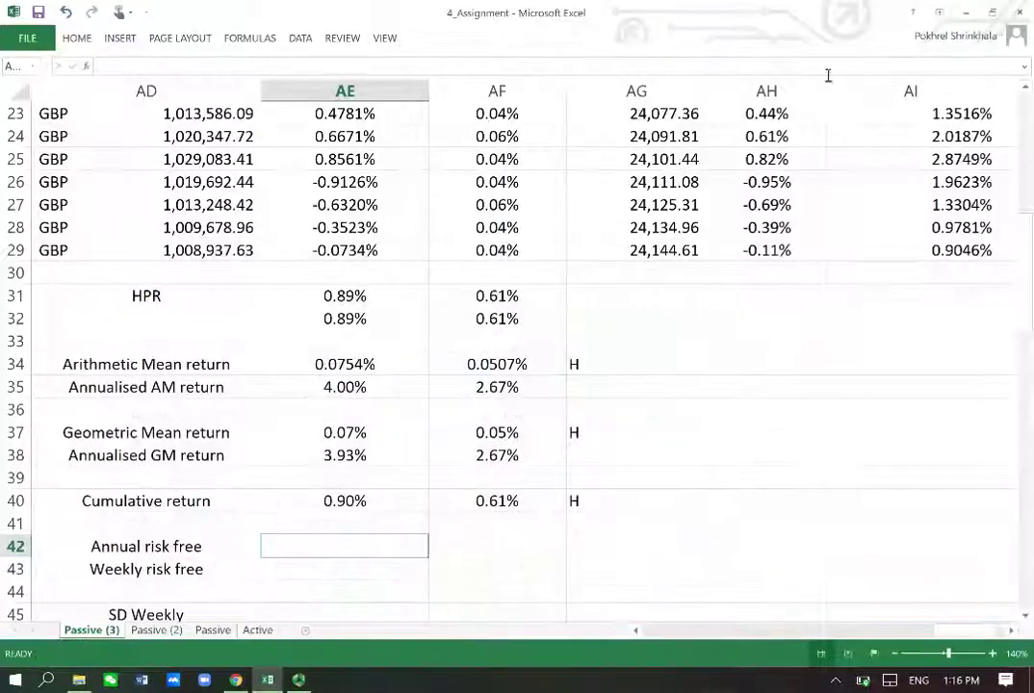
pyautogui.write('0.29')
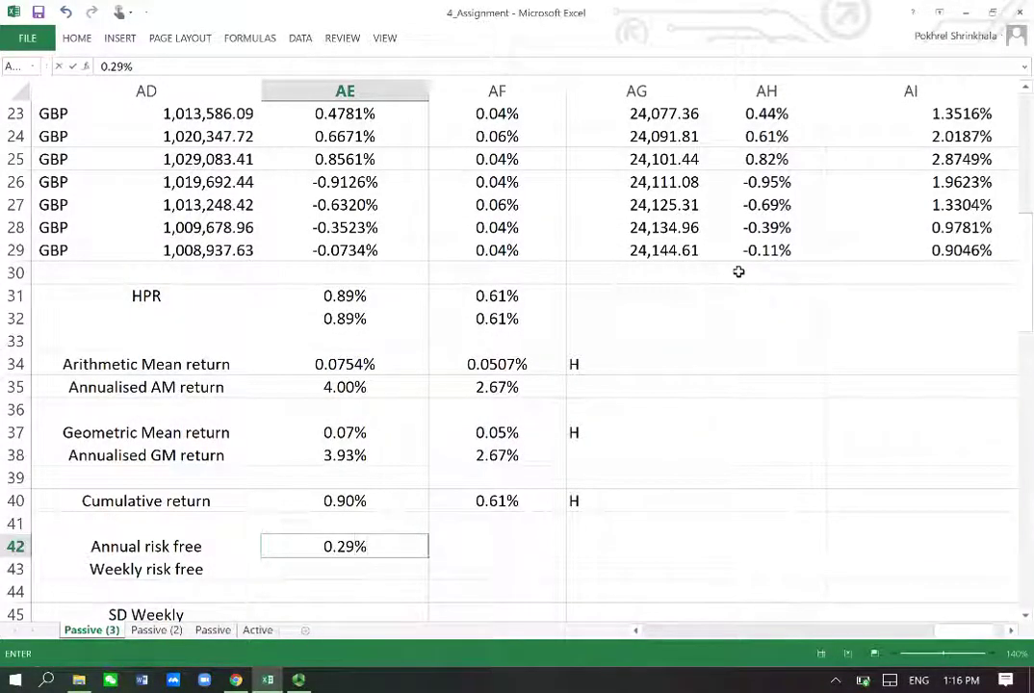
pyautogui.press('Return')
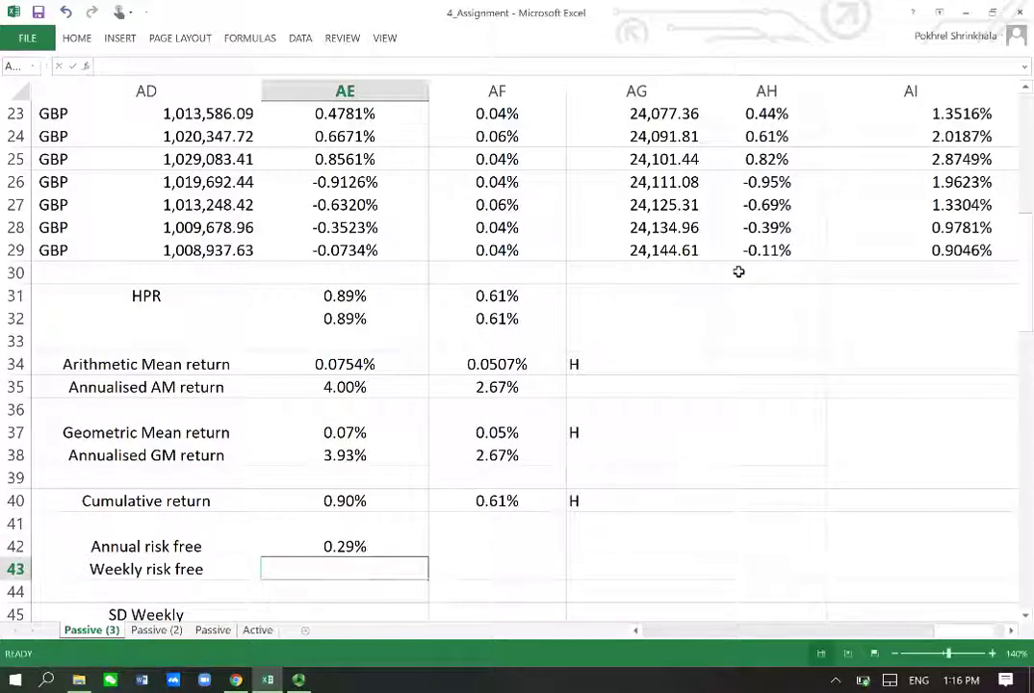
# Step: Copy the annual risk free rate from AE42 to AF42 for the benchmark
pyautogui.press('Up')
pyautogui.hotkey('ctrl', 'c')
pyautogui.press('Right')
pyautogui.press('Return')
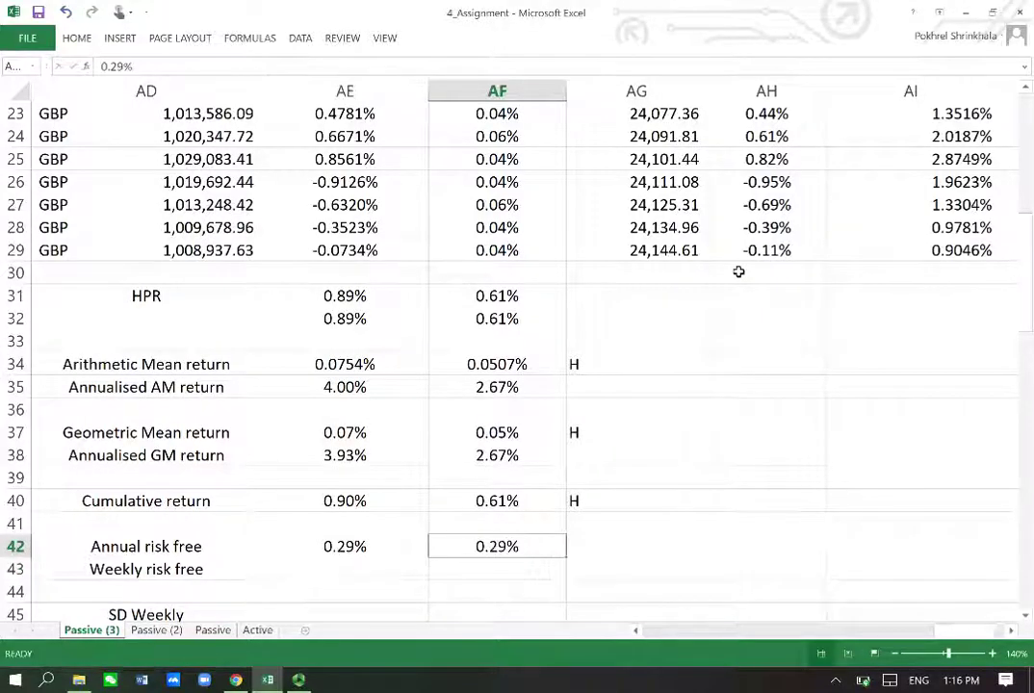
# Step: Calculate the portfolio's weekly risk free rate in AE43 with =(1+AE42)^(1/52)-1
pyautogui.press('Left')
pyautogui.press('Down')
pyautogui.write('=')
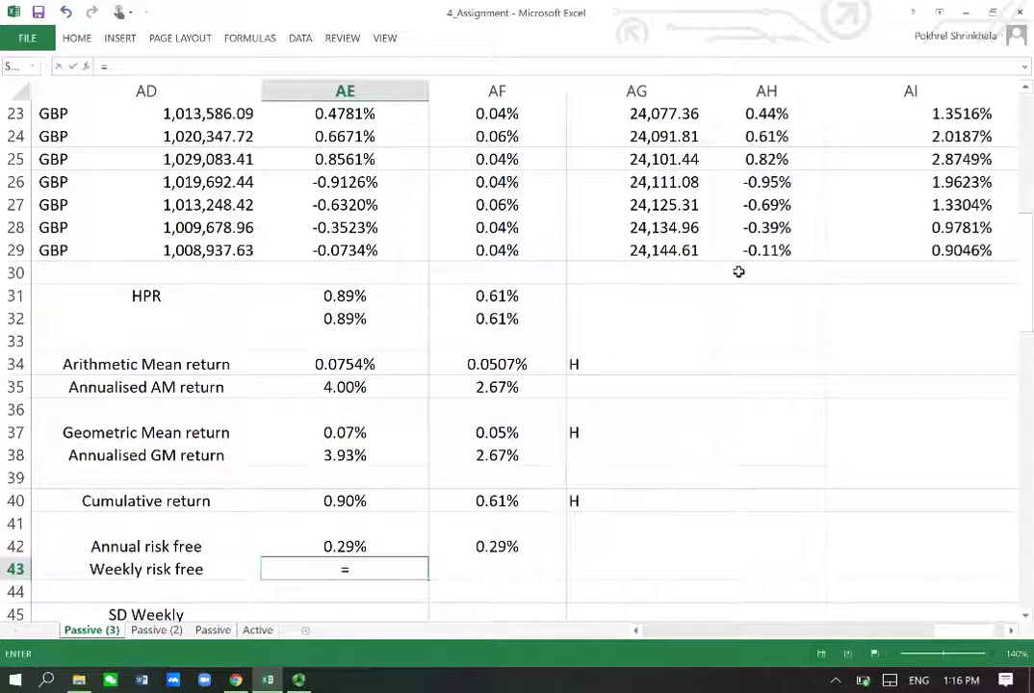
pyautogui.write('(1+')
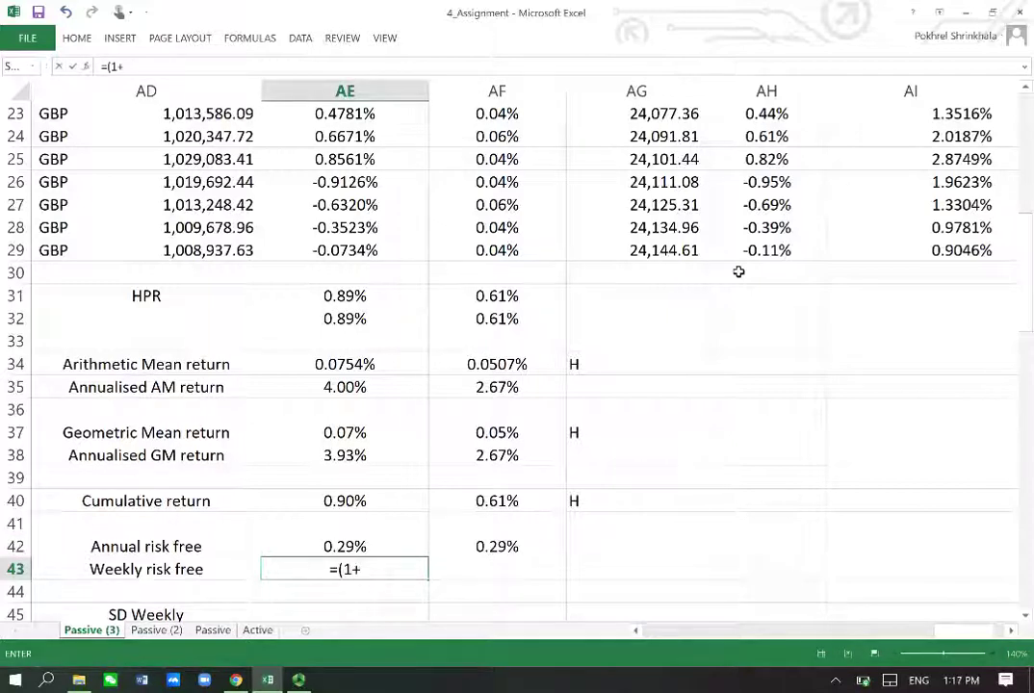
pyautogui.press('Up')
pyautogui.write(')^')
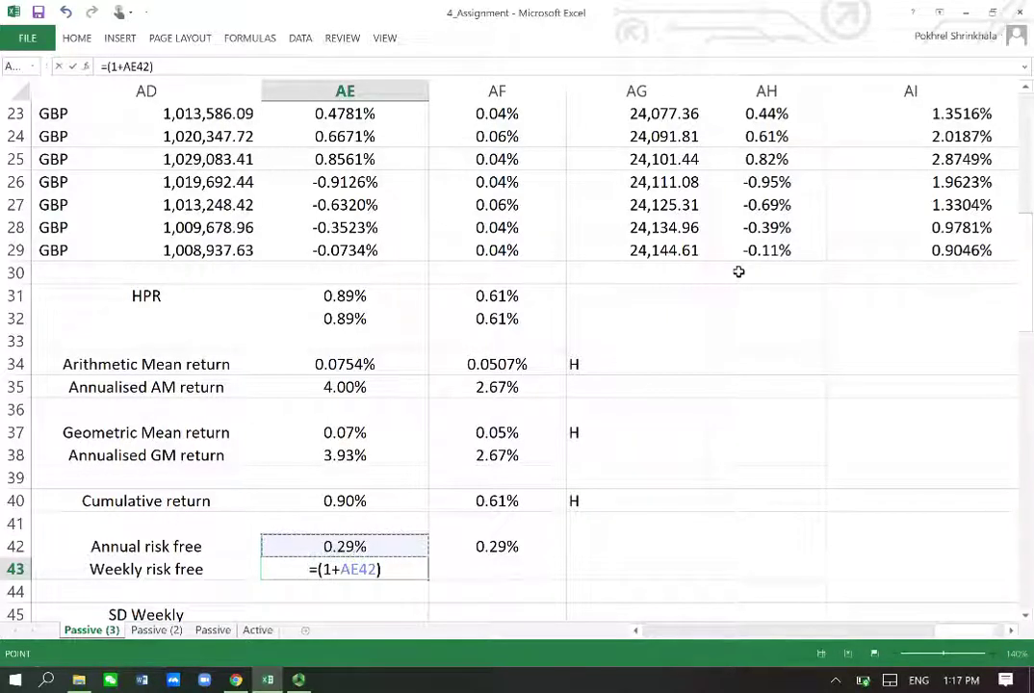
pyautogui.write('(1')
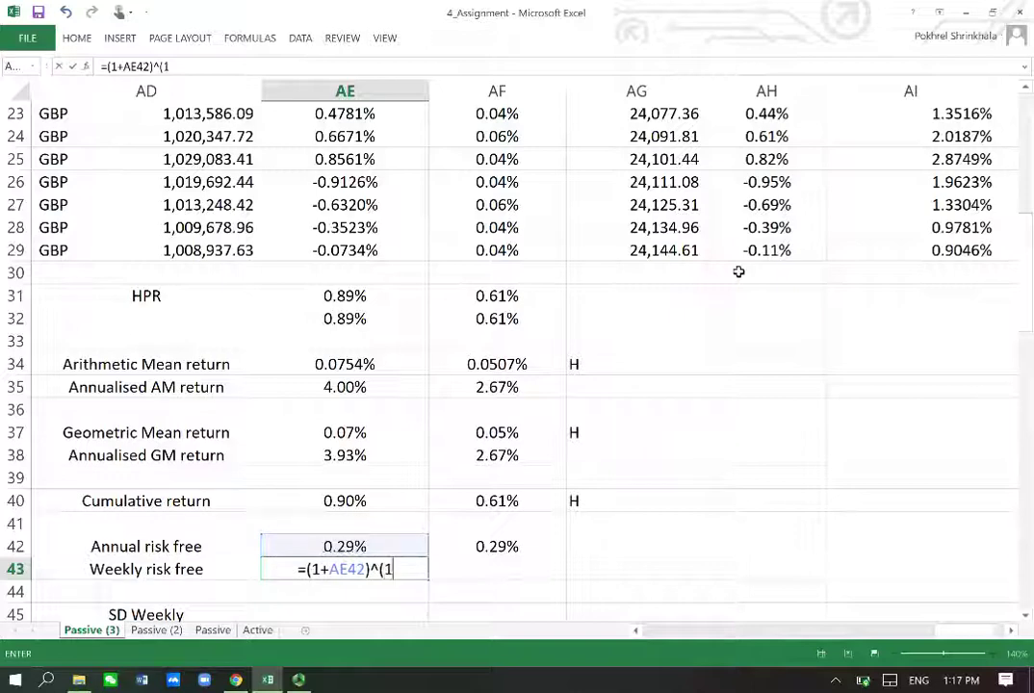
pyautogui.write('/52)-1')
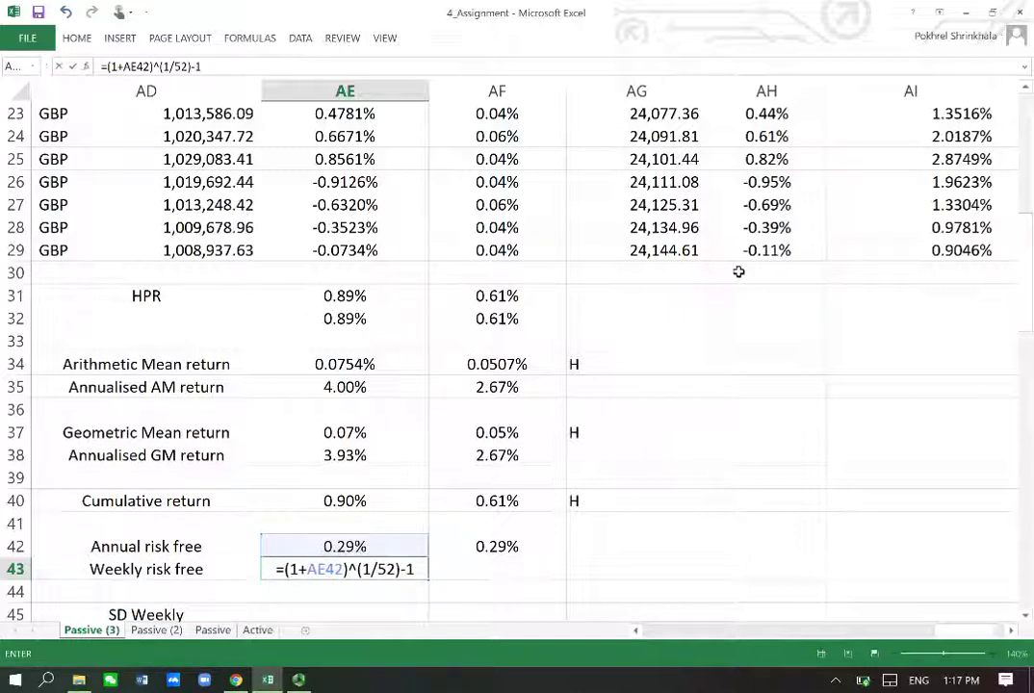
pyautogui.press('Return')
# Step: Copy the weekly risk free formula from AE43 to AF43 for the benchmark
pyautogui.press('Up')
pyautogui.hotkey('ctrl', 'c')
pyautogui.press('Right')
pyautogui.press('Return')
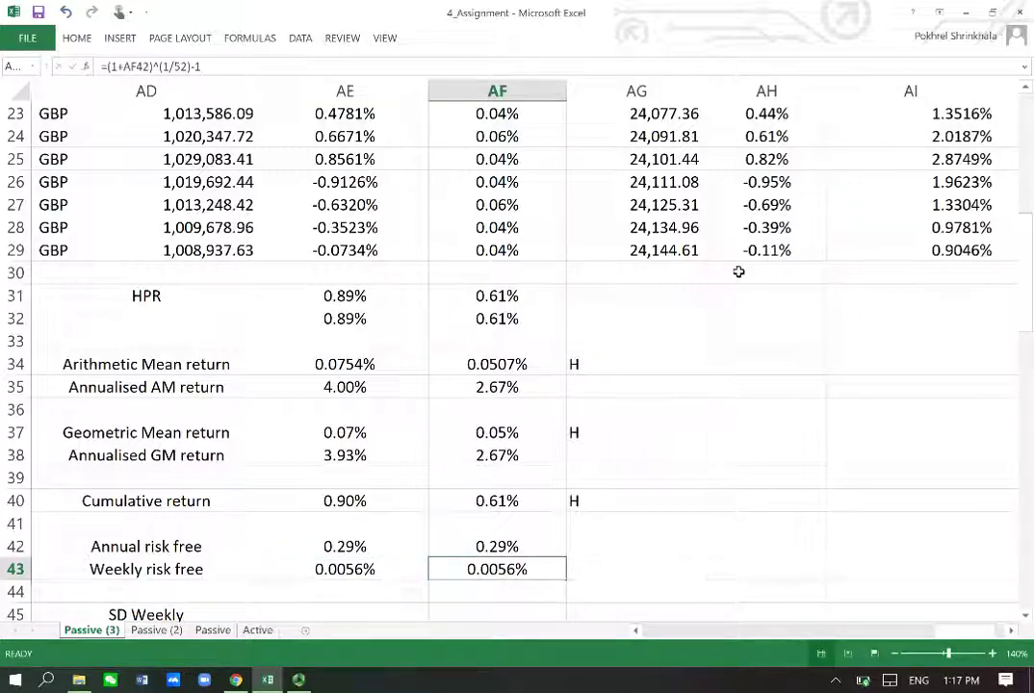
# Step: Calculate the portfolio's weekly standard deviation in AE45 with STDEV.S over the portfolio returns AE18:AE29
pyautogui.press('Down')
pyautogui.press('Down')
pyautogui.press('Down')
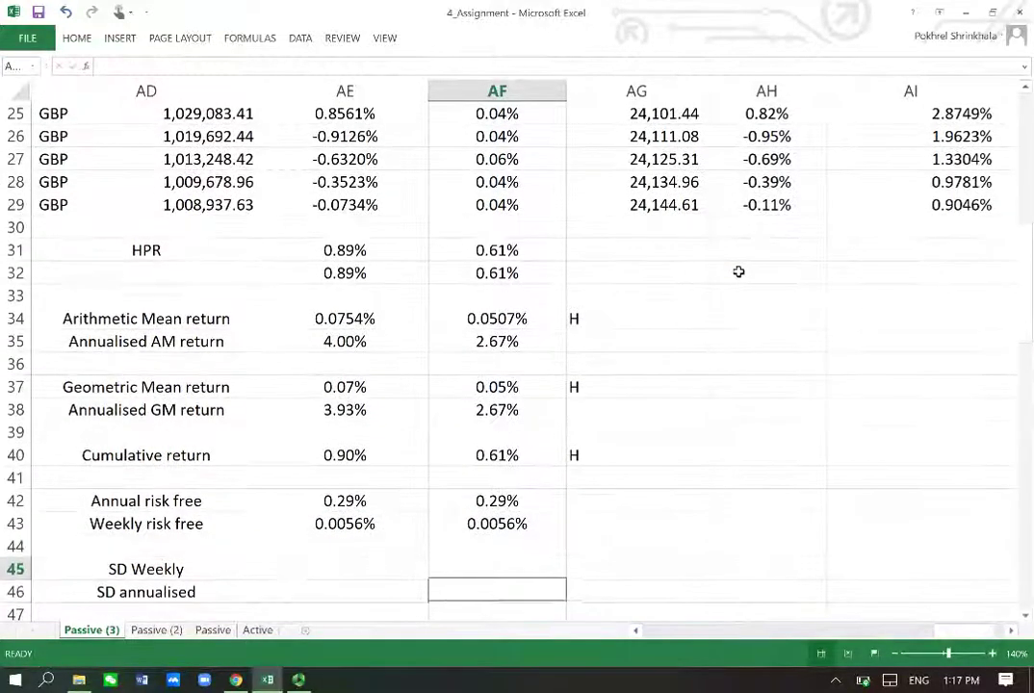
pyautogui.press('Up')
pyautogui.press('Left')
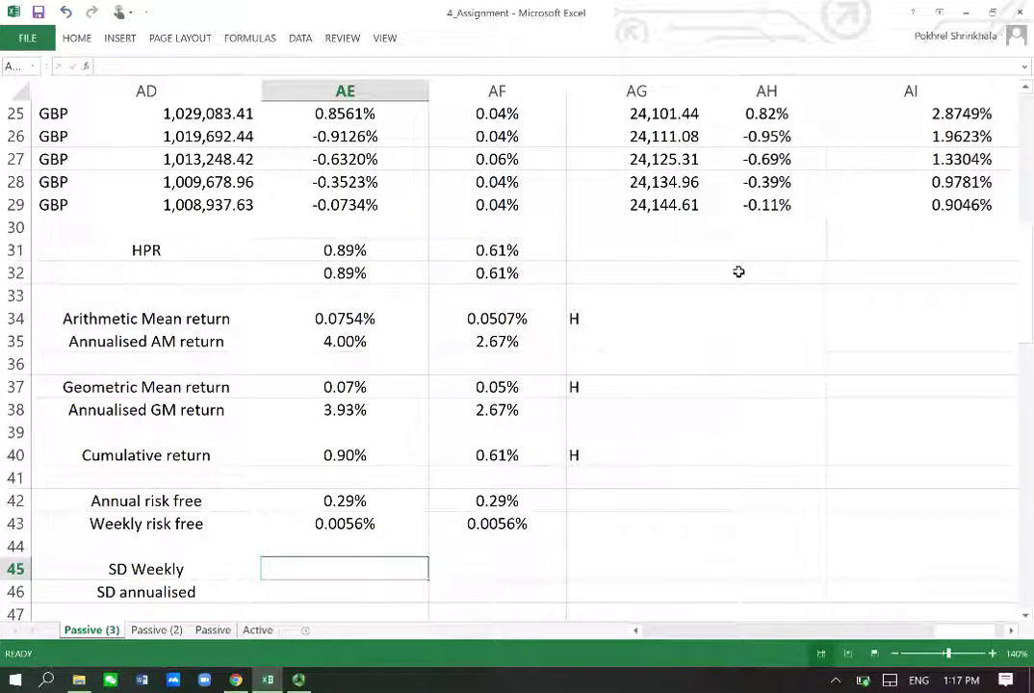
pyautogui.write('=stdev')
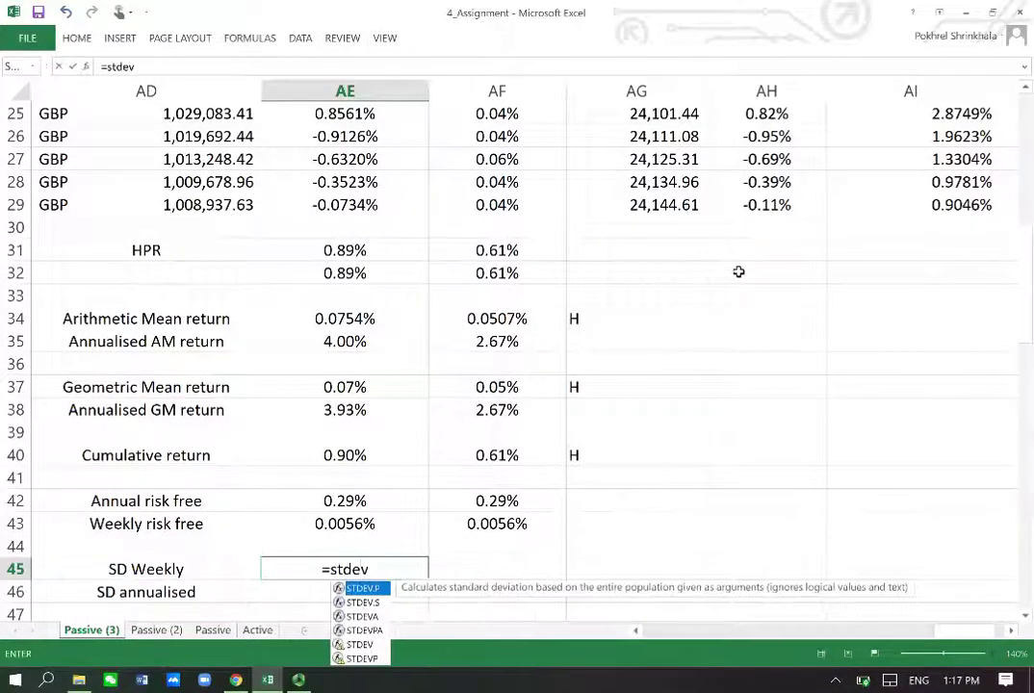
pyautogui.write('.s(')
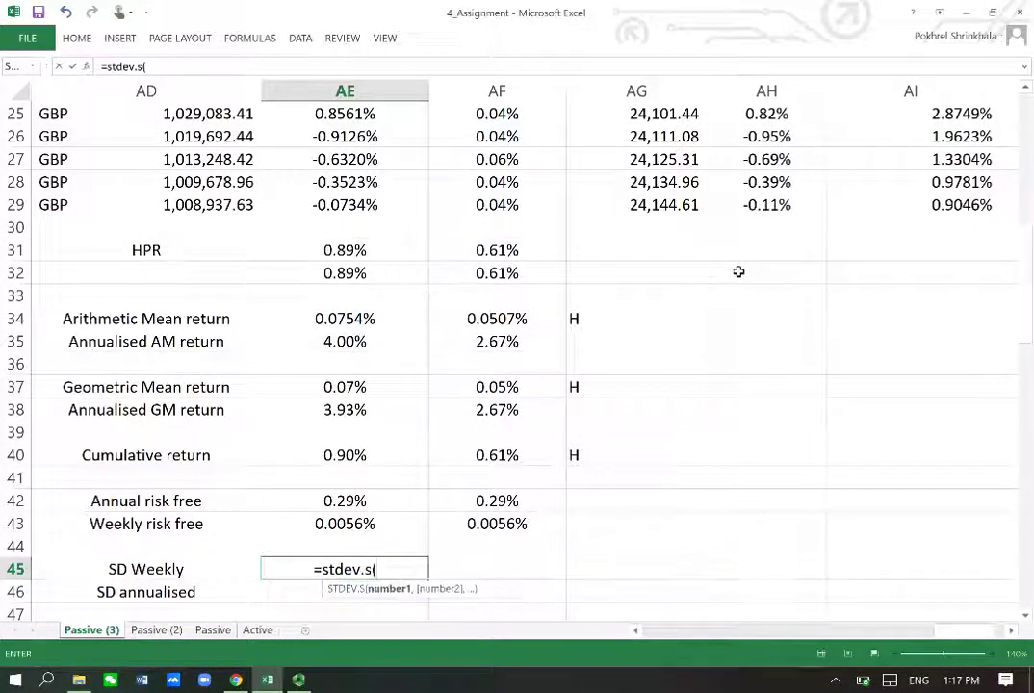
pyautogui.press('Up')
pyautogui.press('Up')
pyautogui.press('Up')
pyautogui.press('Up')
pyautogui.press('Up')
pyautogui.press('Up')
pyautogui.press('Up')
pyautogui.press('Up')
pyautogui.press('Up')
pyautogui.press('Up')
pyautogui.press('Up')
pyautogui.press('Up')
pyautogui.press('Up')
pyautogui.press('Up')
pyautogui.press('Up')
pyautogui.press('Up')
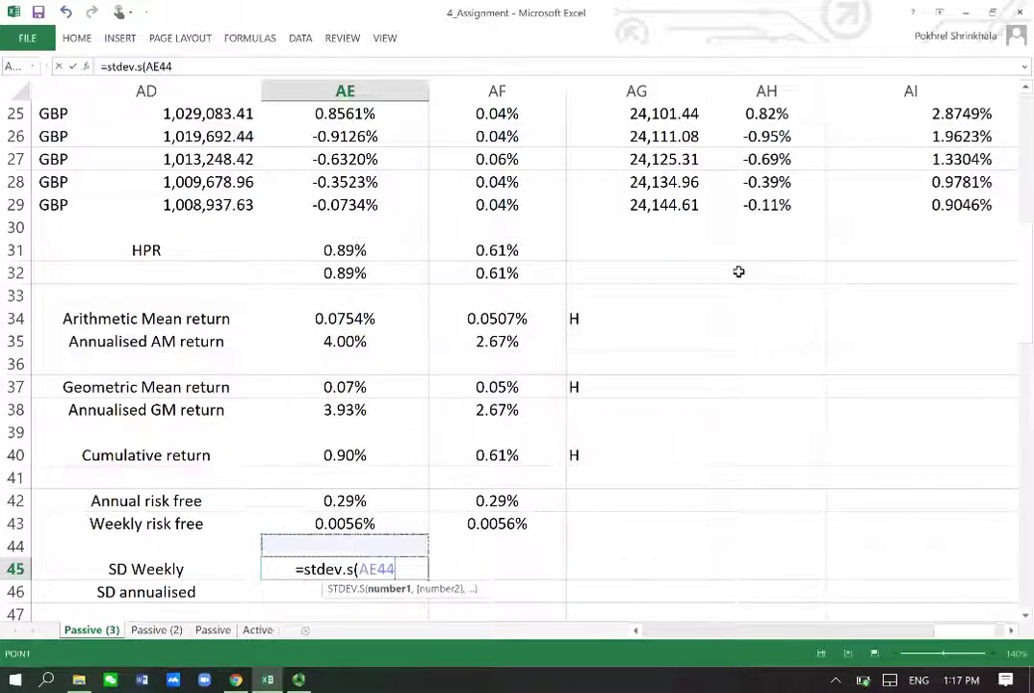
pyautogui.hotkey('shift', 'Up')
pyautogui.hotkey('shift', 'Up')
pyautogui.hotkey('shift', 'Up')
pyautogui.hotkey('shift', 'Up')
pyautogui.hotkey('shift', 'Up')
pyautogui.hotkey('shift', 'Up')
pyautogui.hotkey('shift', 'Up')
pyautogui.hotkey('shift', 'Up')
pyautogui.hotkey('shift', 'Up')
pyautogui.hotkey('shift', 'Up')
pyautogui.hotkey('shift', 'Up')
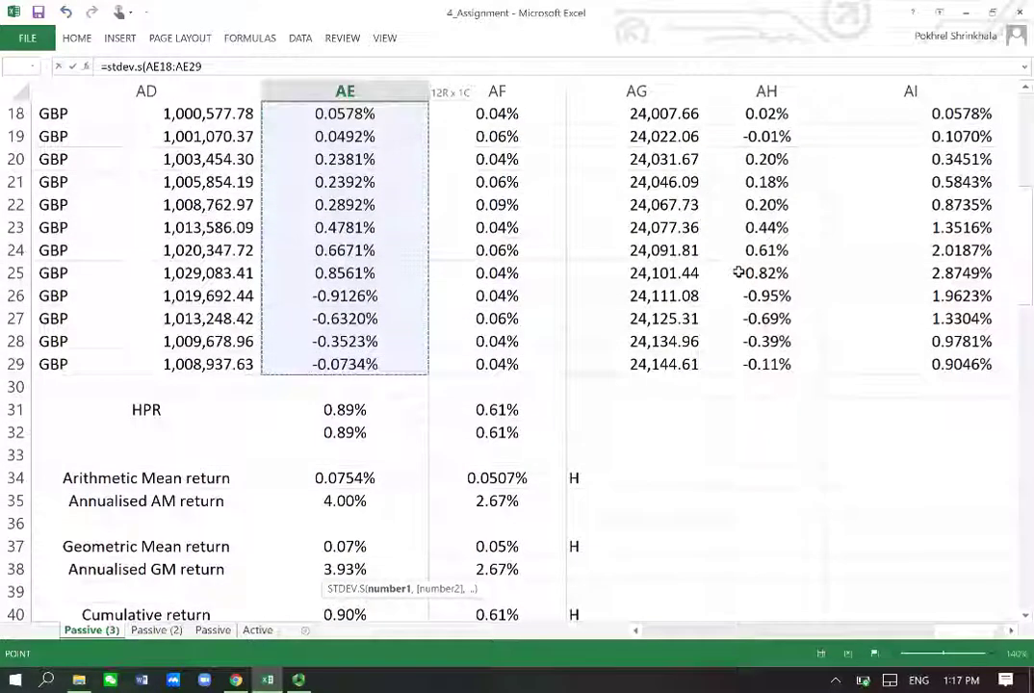
pyautogui.press('Return')
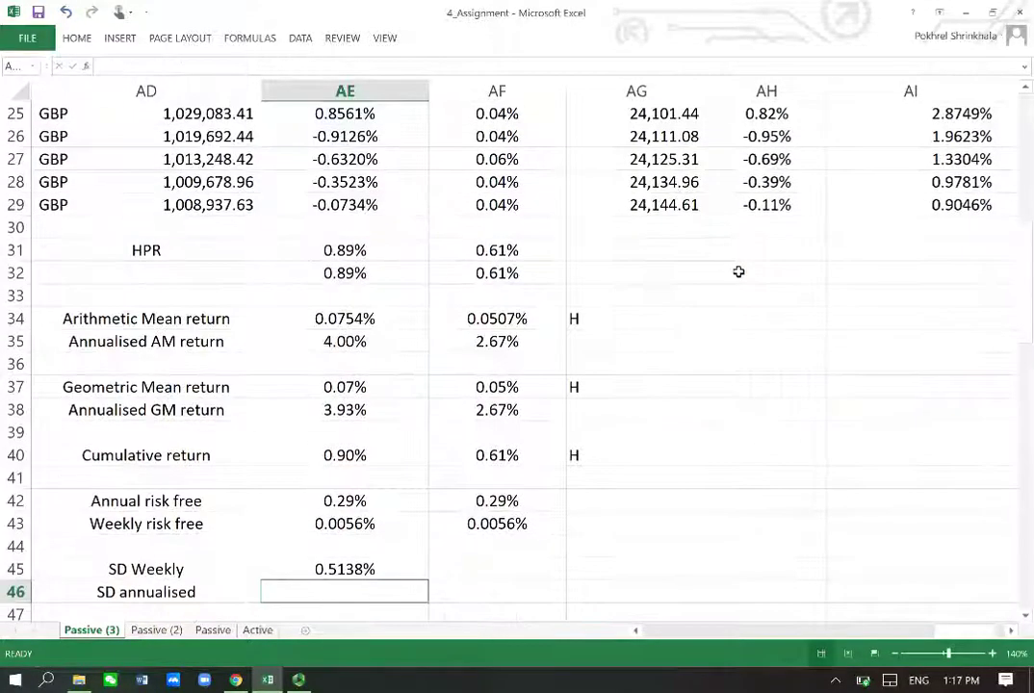
# Step: Copy the weekly standard deviation formula from AE45 to AF45 for the benchmark
pyautogui.press('Up')
pyautogui.hotkey('ctrl', 'c')
pyautogui.press('Right')
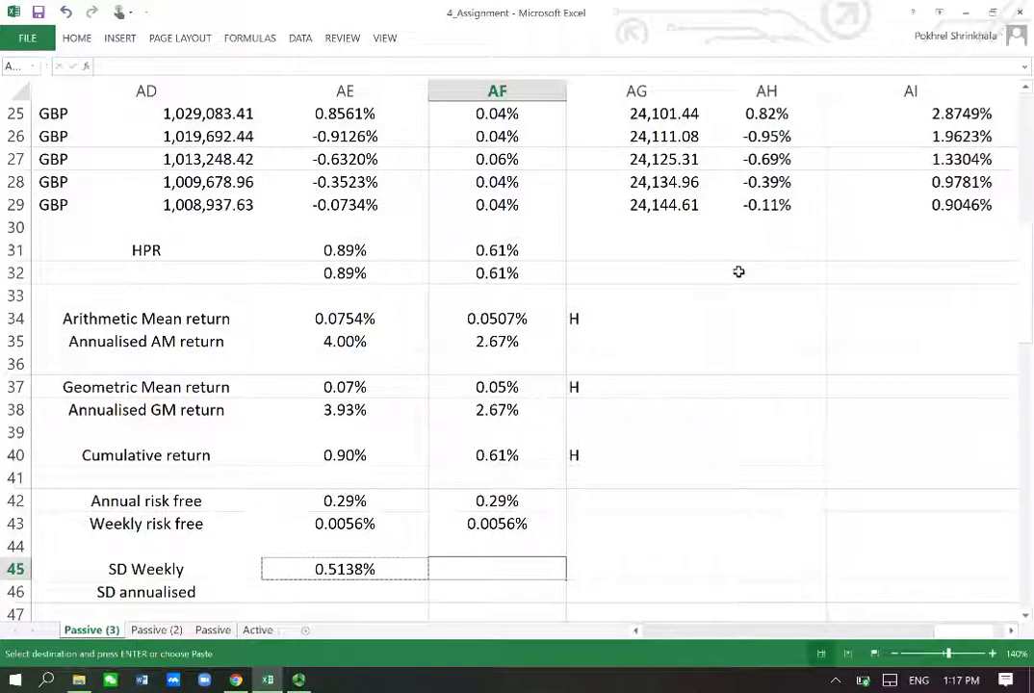
pyautogui.press('Return')
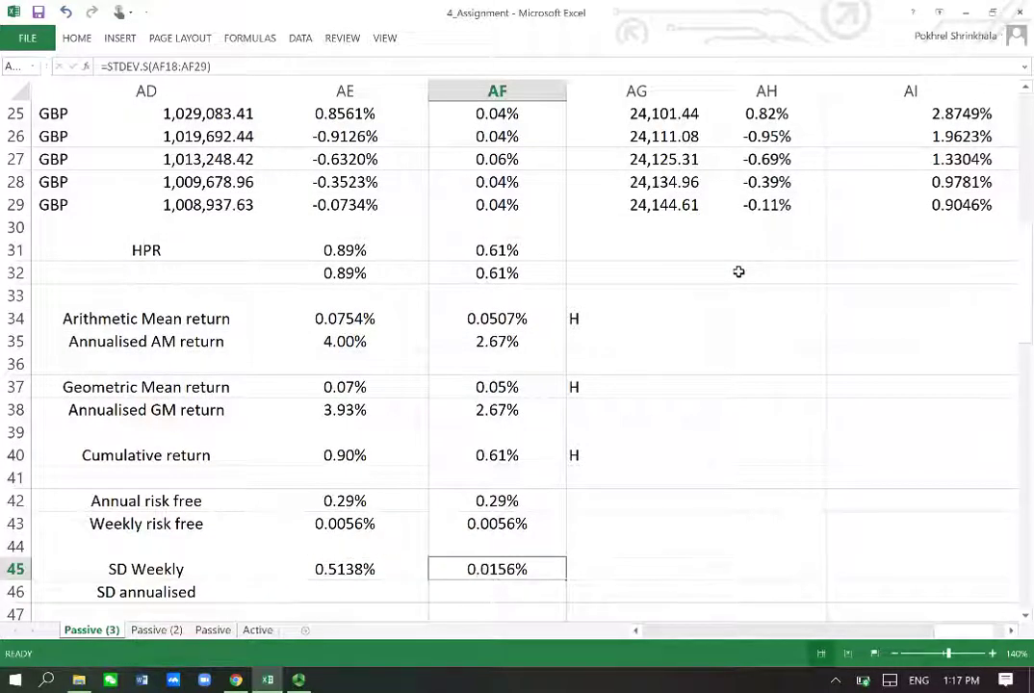
# Step: Enter L in AG45 beside the weekly standard deviations
pyautogui.scroll(-1, 739, 273)
pyautogui.press('Left')
pyautogui.press('Right')
pyautogui.press('Right')
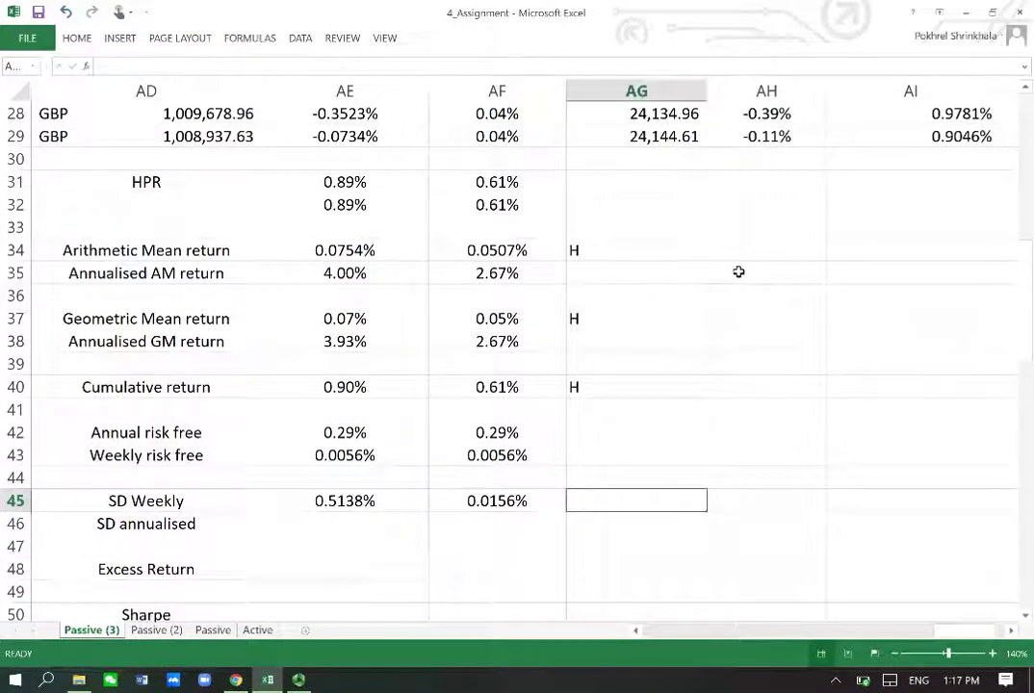
pyautogui.write('L')
pyautogui.press('Return')
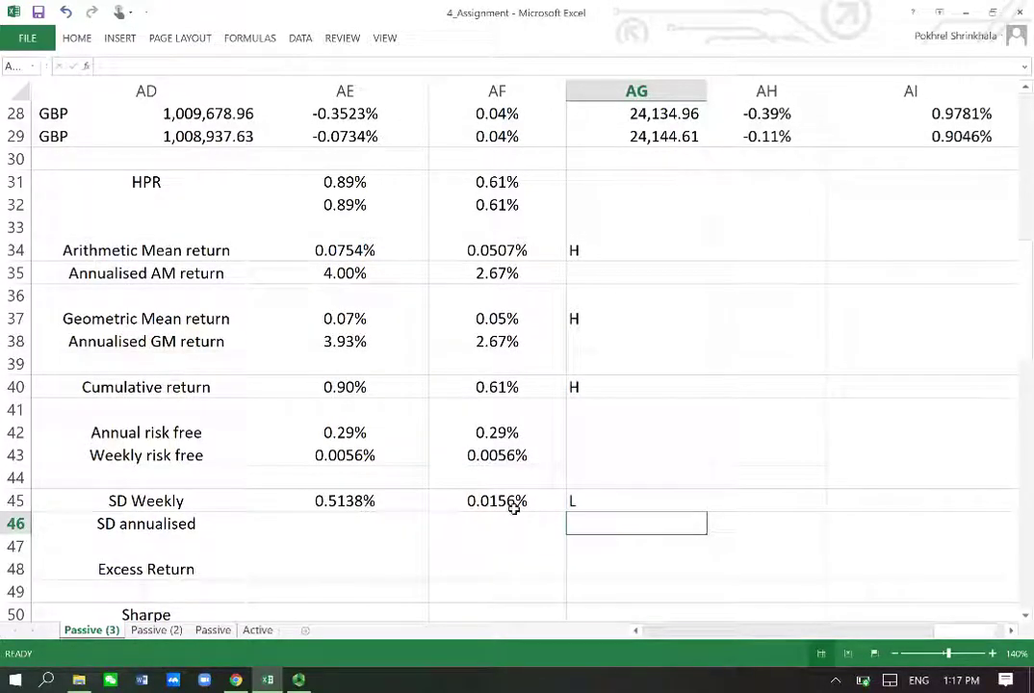
# Step: Calculate the portfolio's annualised standard deviation in AE46 with =AE45*SQRT(52)
pyautogui.click(364, 524)
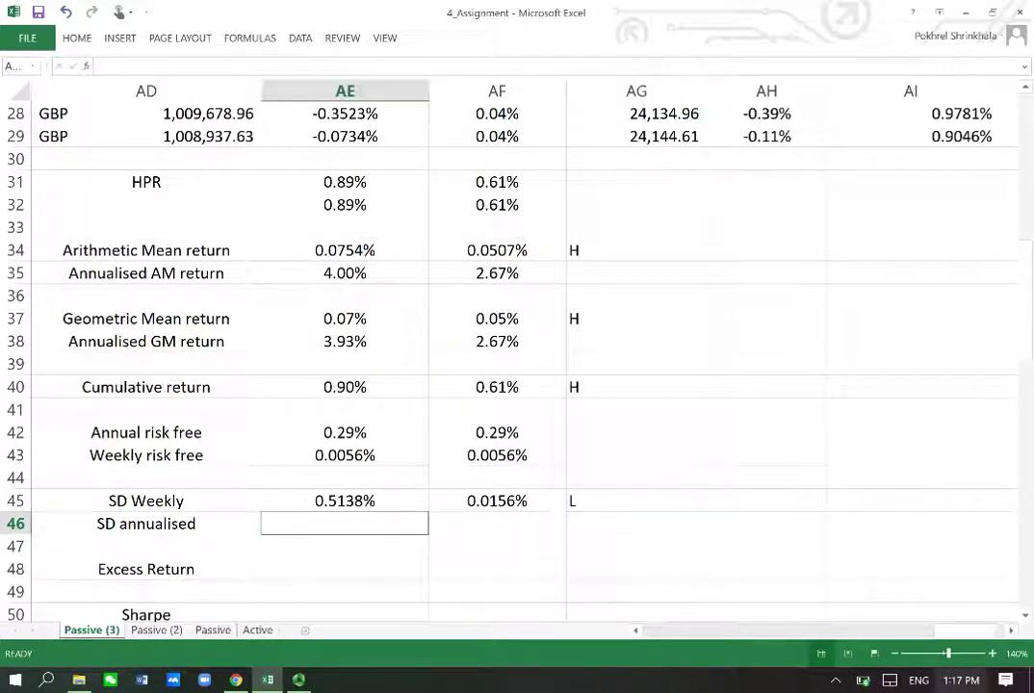
pyautogui.write('=')
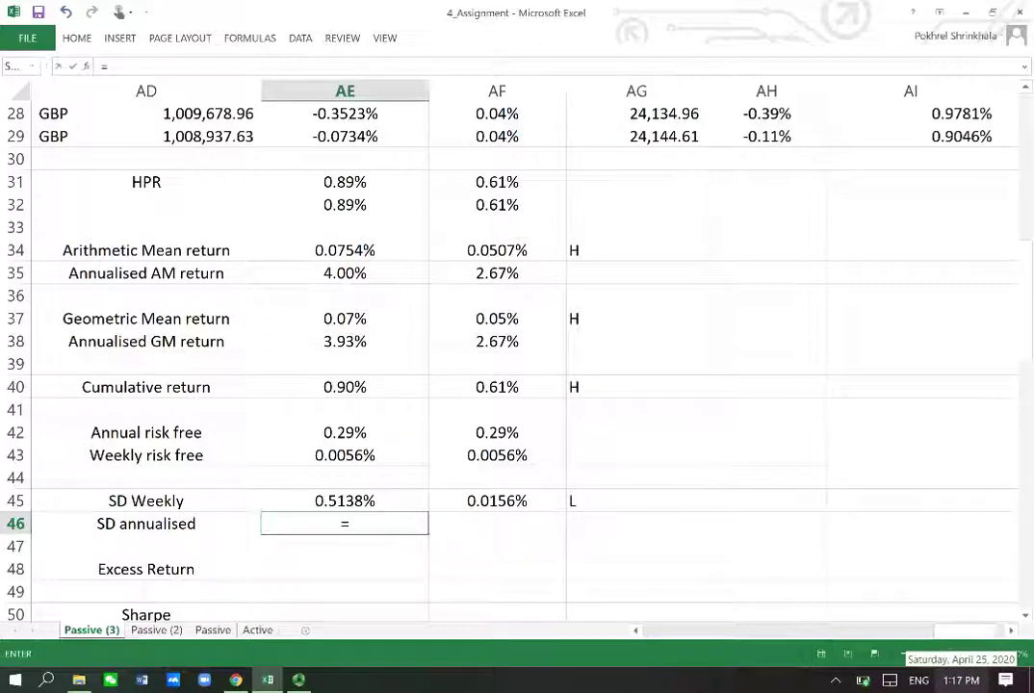
pyautogui.press('Up')
pyautogui.write('*')
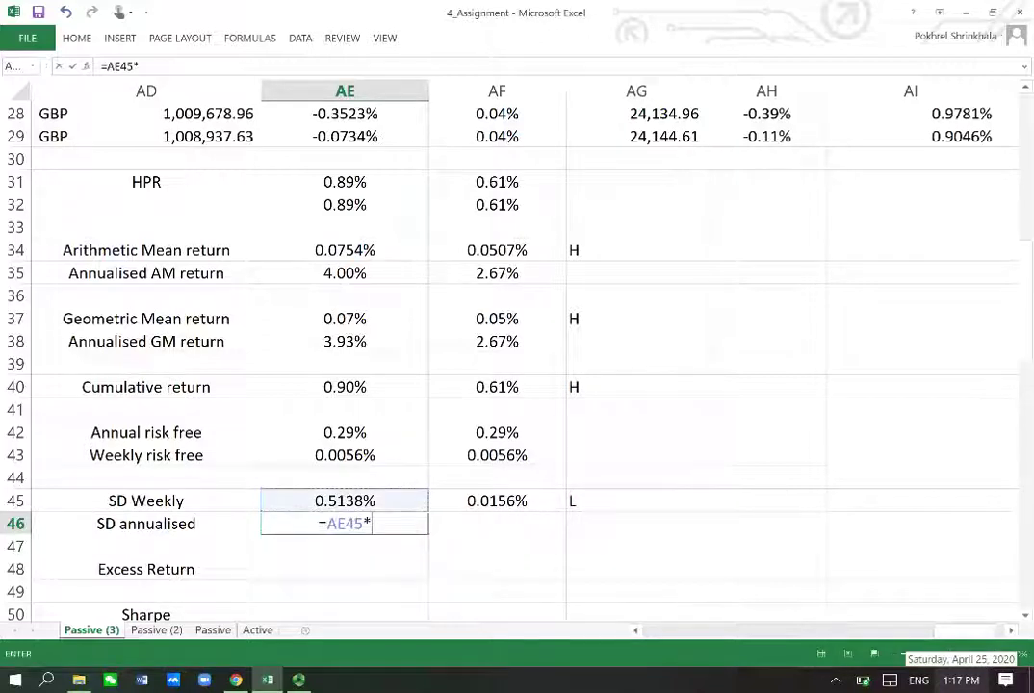
pyautogui.write('sqrt(')
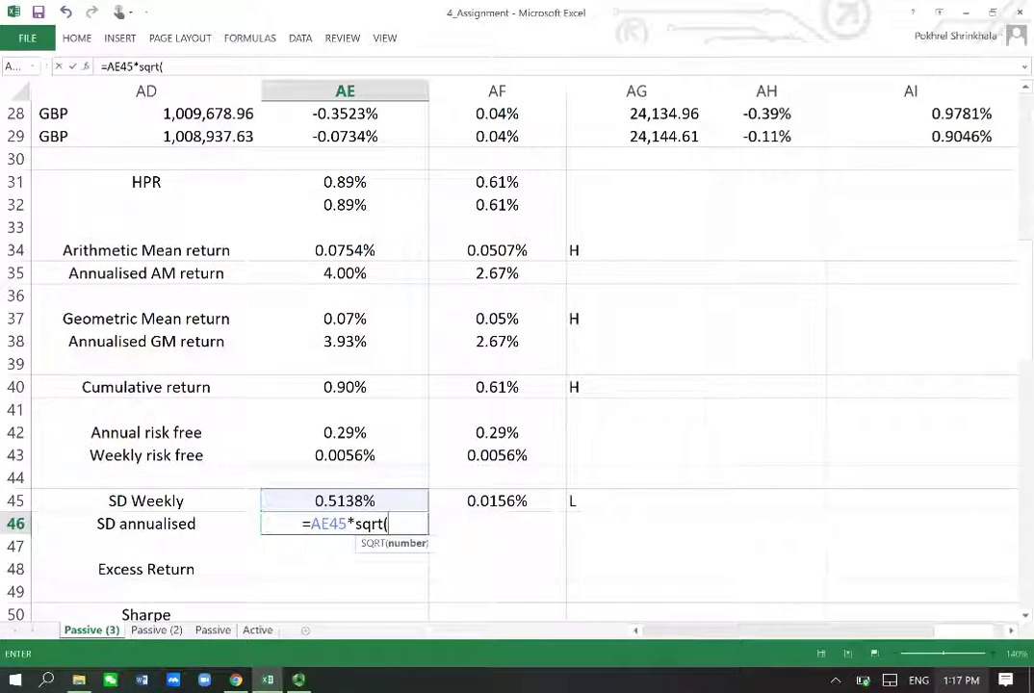
pyautogui.write('52)')
pyautogui.press('Return')
# Step: Copy the annualised standard deviation formula from AE46 to AF46 for the benchmark
pyautogui.press('Up')
pyautogui.hotkey('ctrl', 'c')
pyautogui.press('Right')
pyautogui.press('Return')
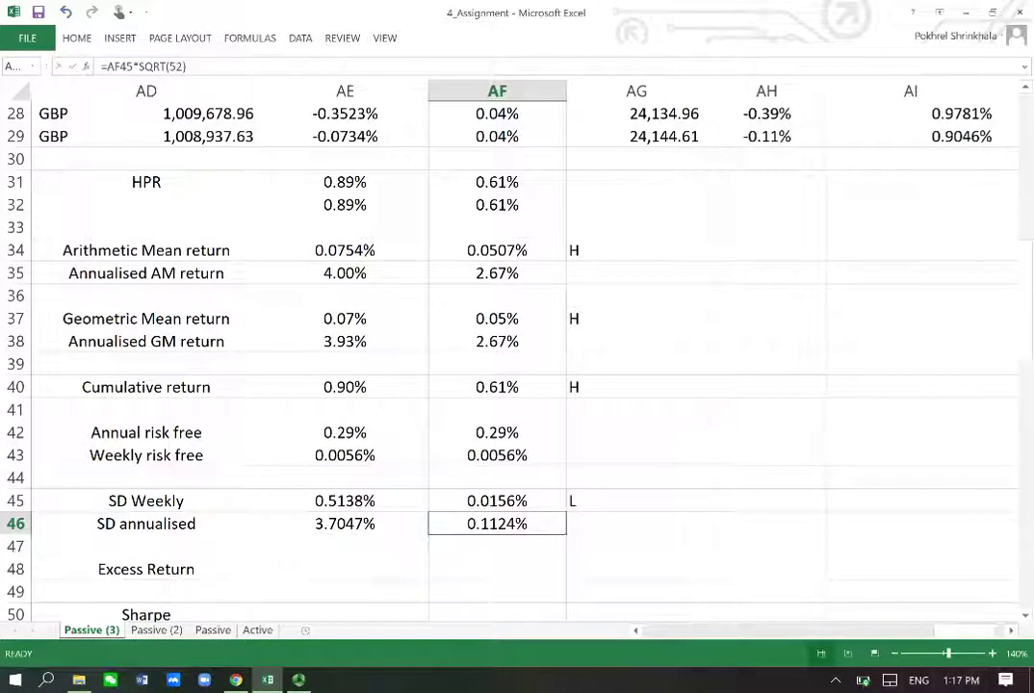
# Step: Calculate the portfolio's excess return in AE48 as weekly geometric mean return minus weekly risk free rate, =AE37-AE43
pyautogui.click(325, 571)
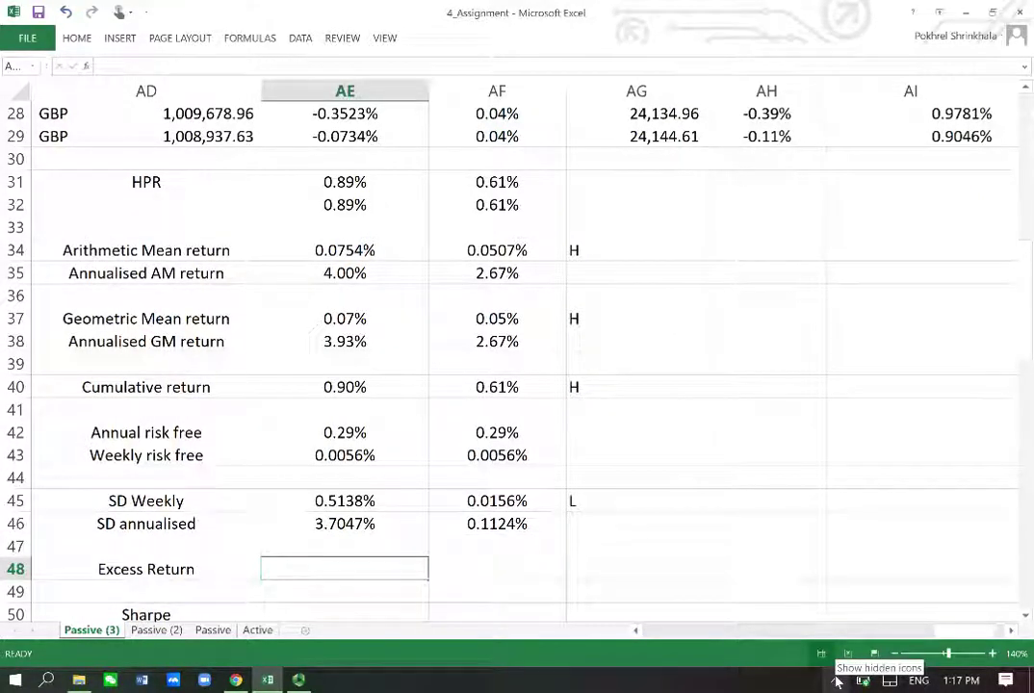
pyautogui.write('=')
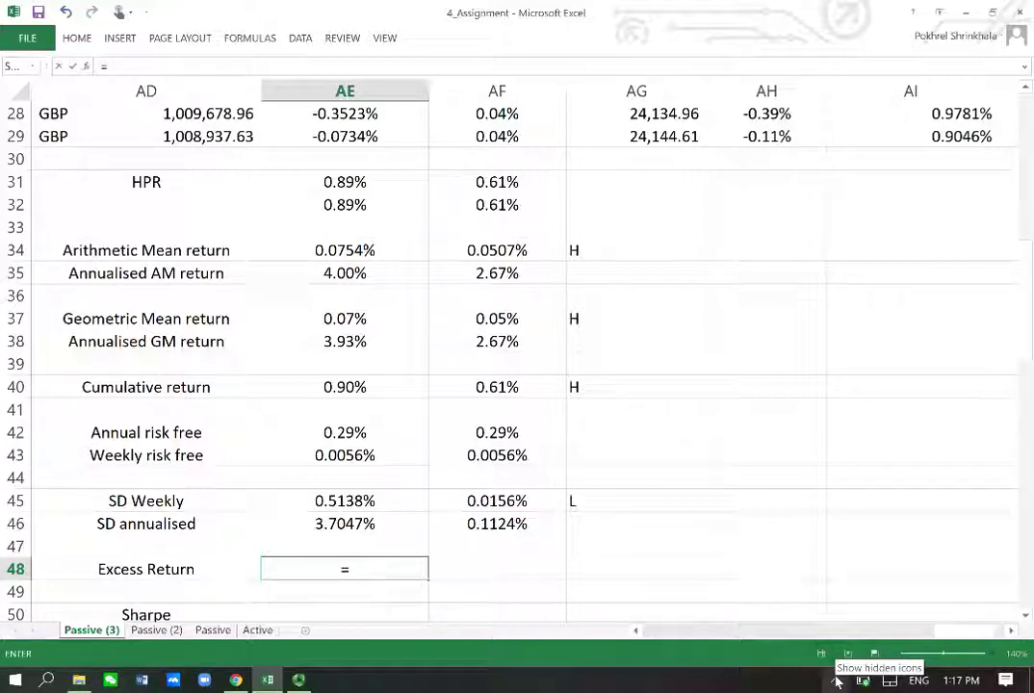
pyautogui.write('(')
pyautogui.click(350, 319)
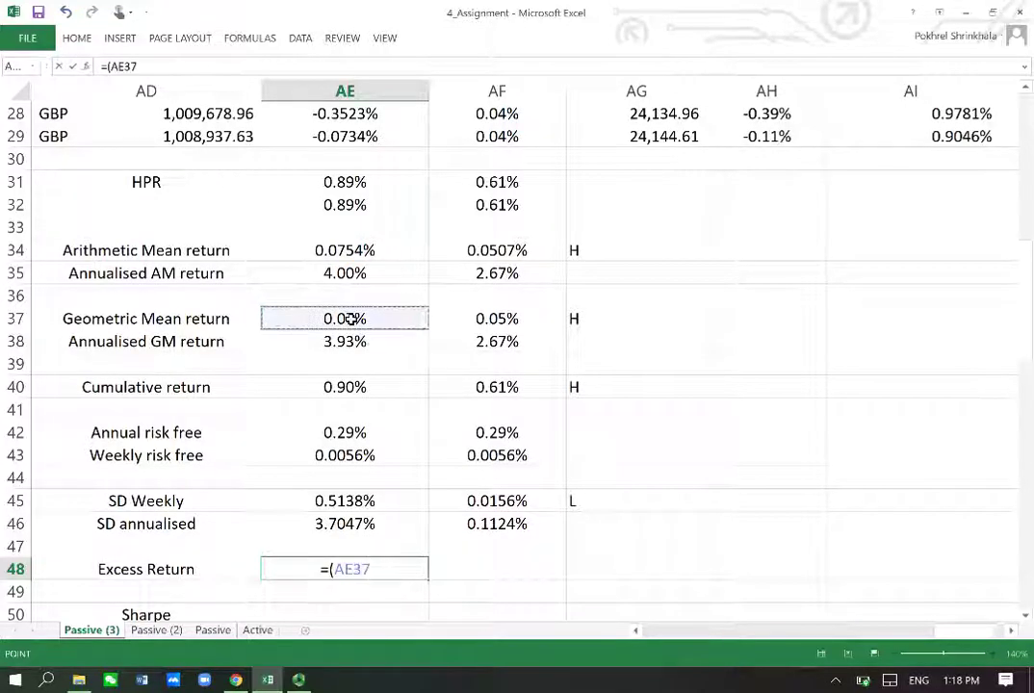
pyautogui.press('BackSpace')
pyautogui.press('BackSpace')
pyautogui.press('BackSpace')
pyautogui.press('BackSpace')
pyautogui.press('BackSpace')
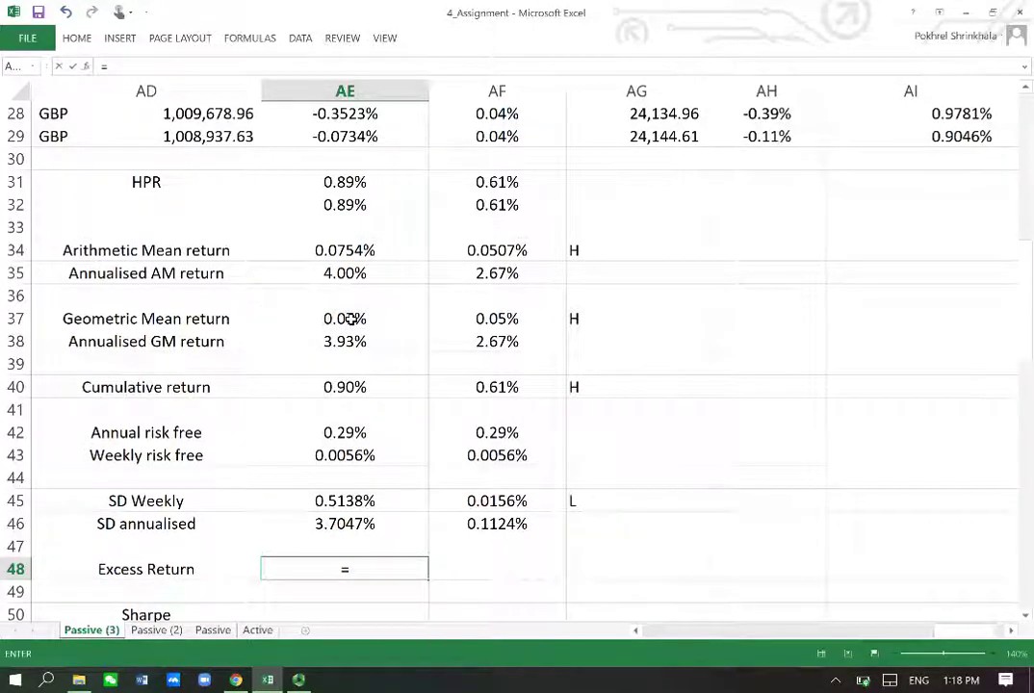
pyautogui.click(357, 319)
pyautogui.write('-')
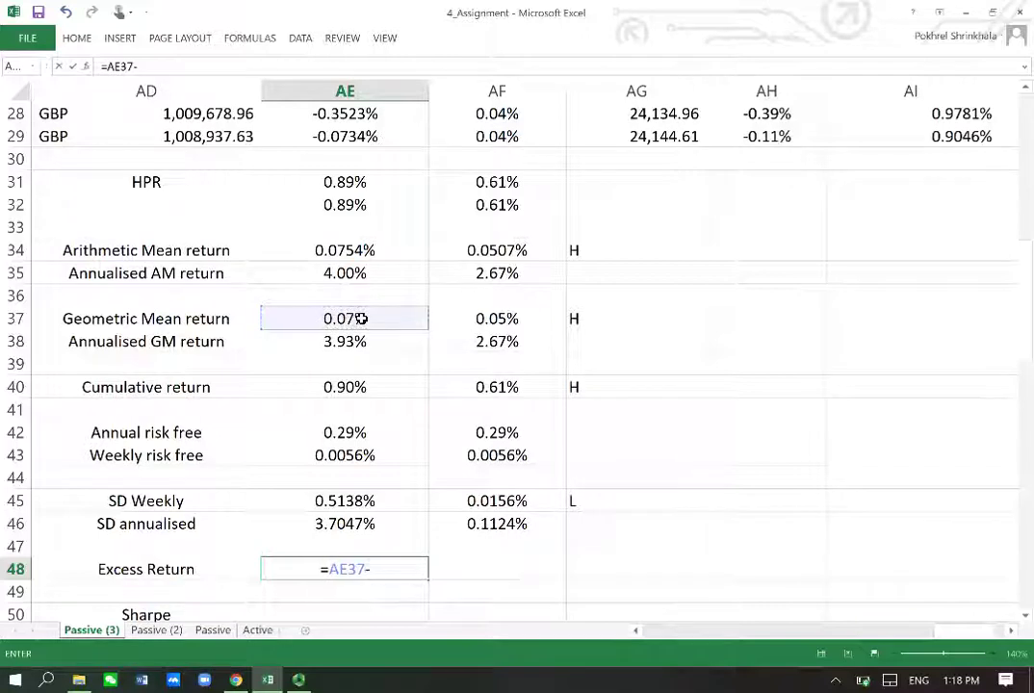
pyautogui.click(327, 457)
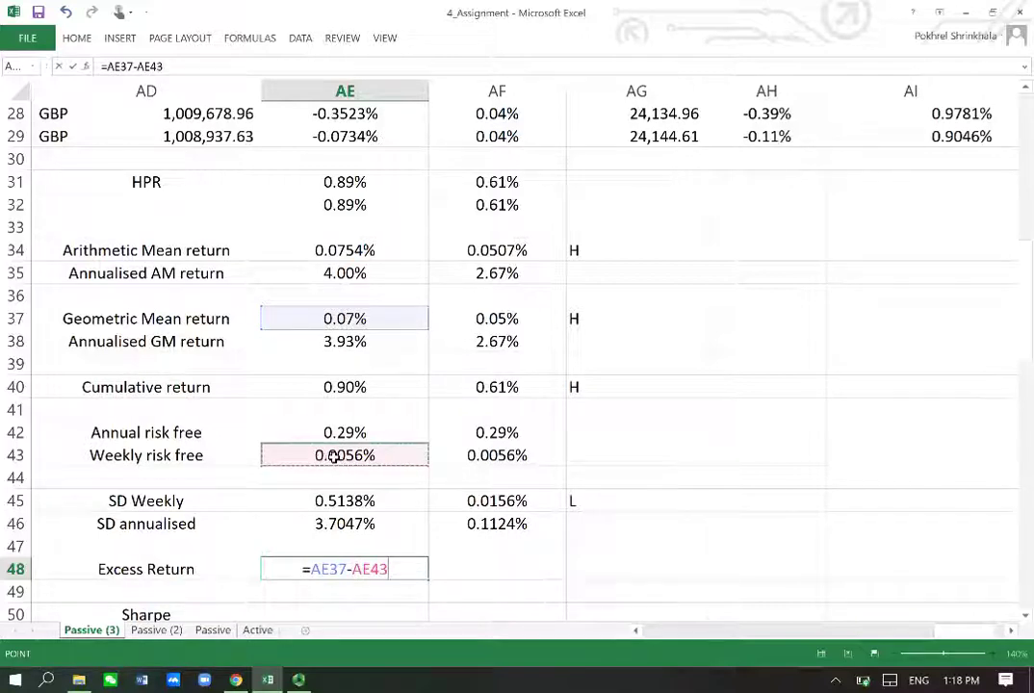
pyautogui.press('Return')
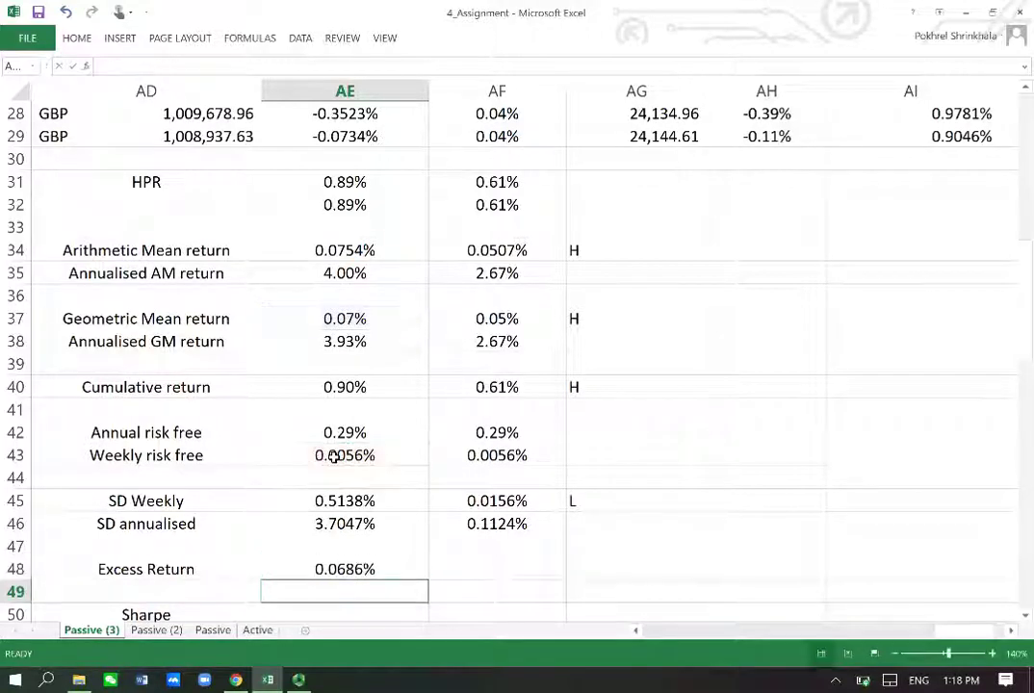
# Step: Copy the excess return formula from AE48 to AF48 for the benchmark
pyautogui.press('Up')
pyautogui.hotkey('ctrl', 'c')
pyautogui.press('Right')
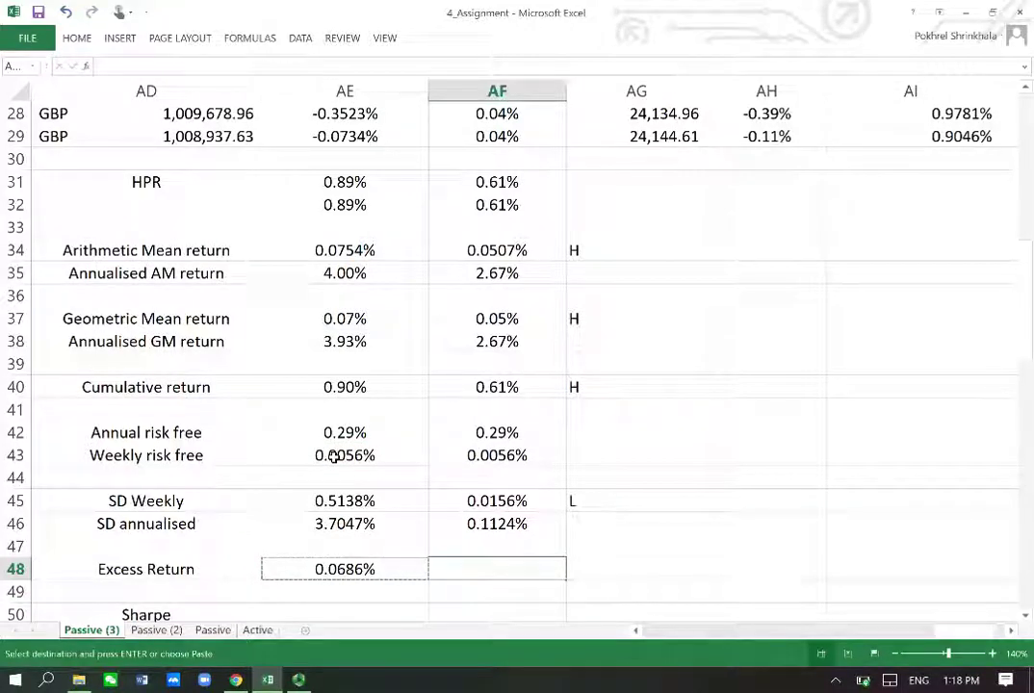
pyautogui.press('Return')
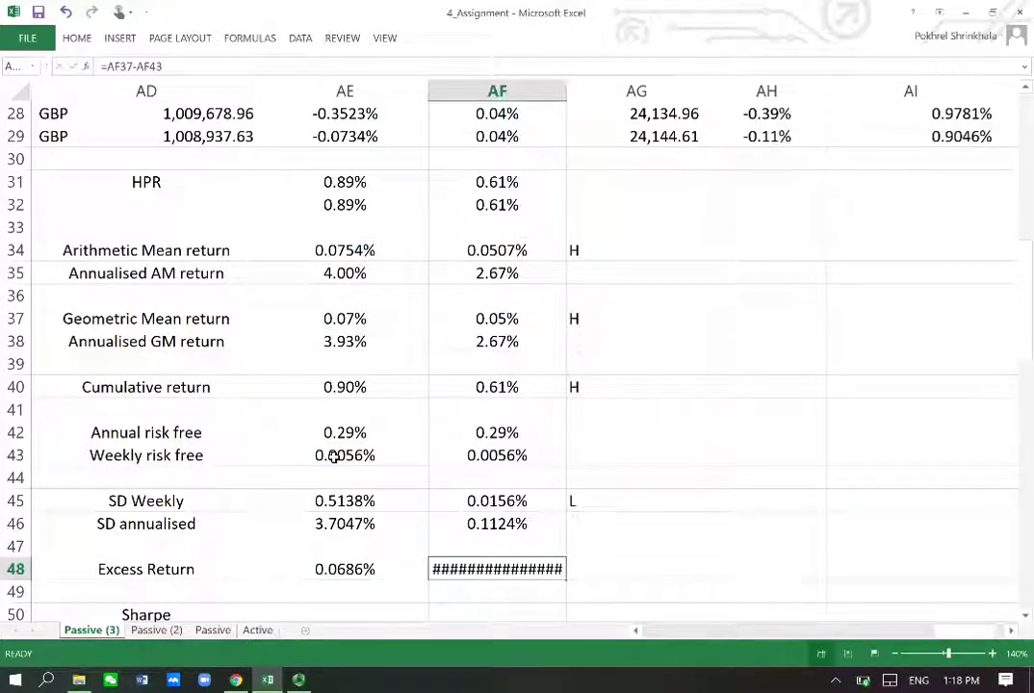
# Step: Try to paste only the formatting of AE48 onto the benchmark's excess return in AF48
pyautogui.press('Left')
pyautogui.hotkey('ctrl', 'c')
pyautogui.press('Right')
pyautogui.hotkey('alt', 'e')
pyautogui.press('s')
pyautogui.press('t')
pyautogui.press('Return')
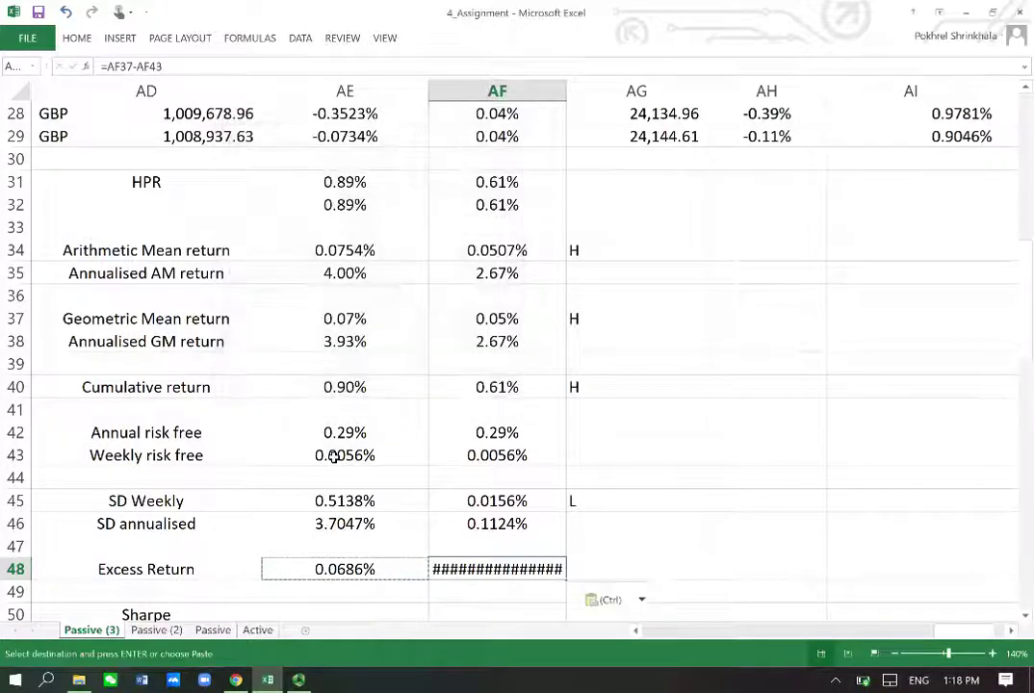
pyautogui.press('Escape')
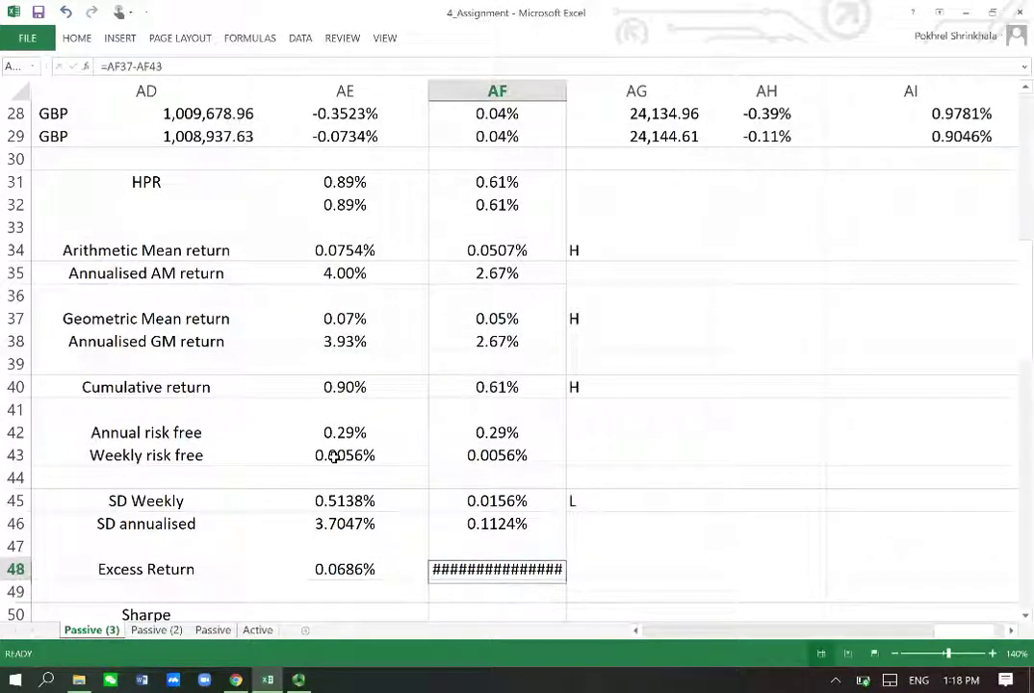
pyautogui.press('Left')
pyautogui.hotkey('ctrl', 'c')
pyautogui.press('Right')
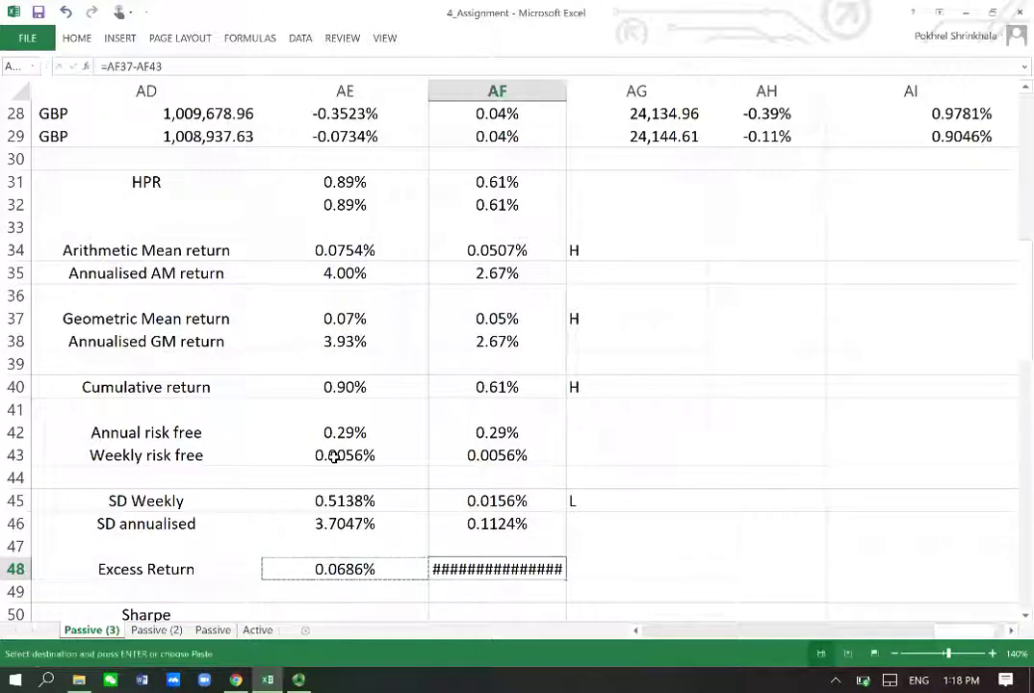
pyautogui.hotkey('ctrl', 'alt', 'v')
pyautogui.press('t')
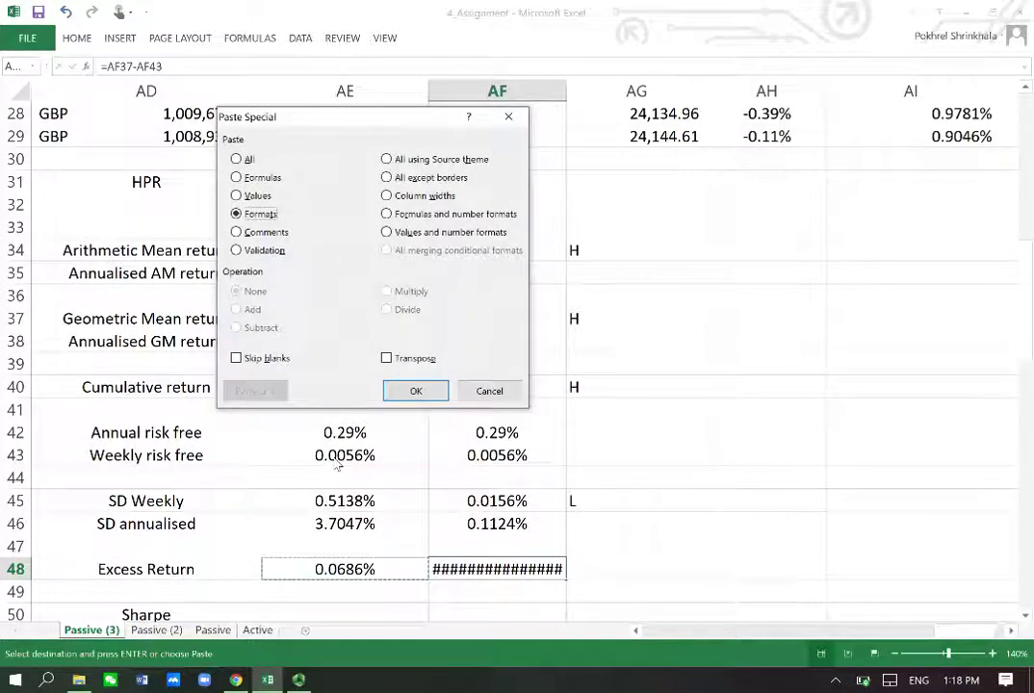
pyautogui.press('Return')
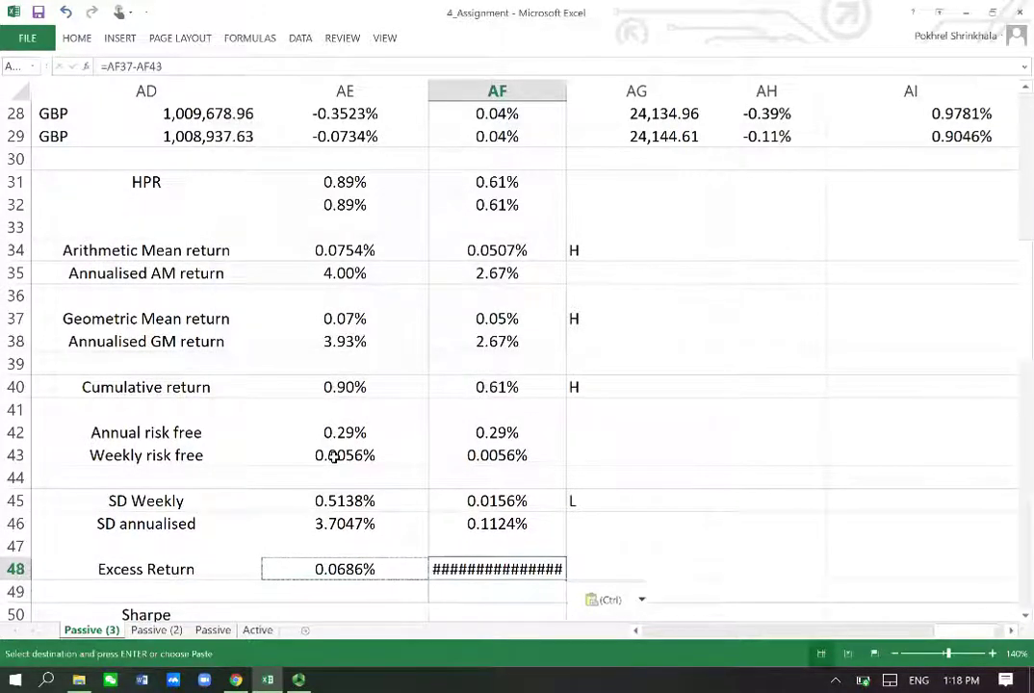
# Step: Widen column AF and paste only the formatting of AF46 onto the excess returns in AE48:AF48
pyautogui.moveTo(565, 96); pyautogui.dragTo(643, 97)
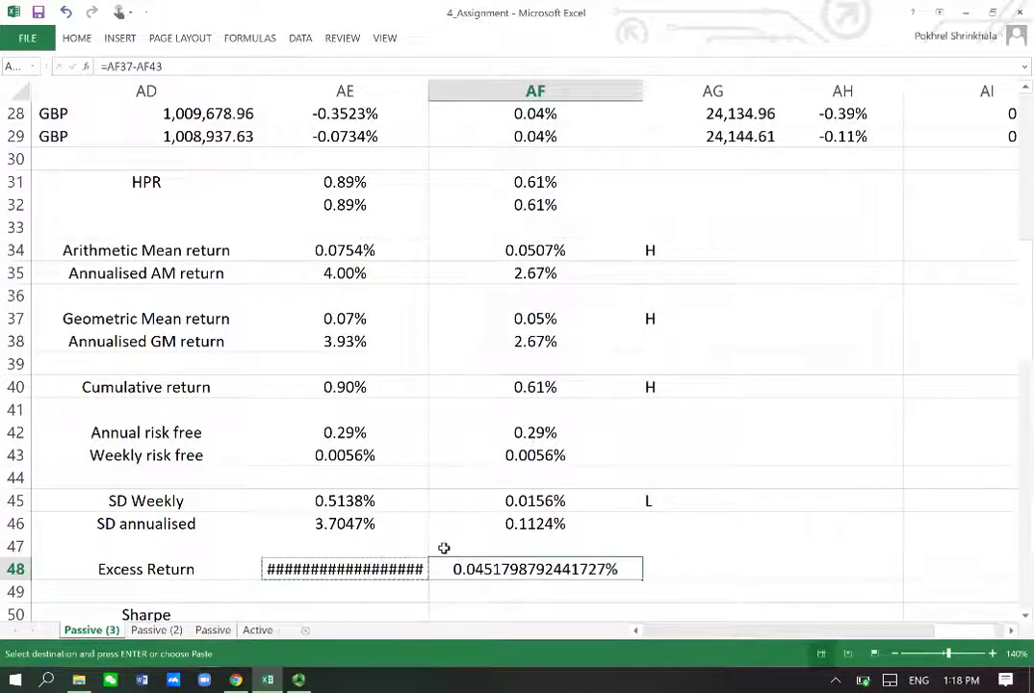
pyautogui.click(535, 524)
pyautogui.hotkey('ctrl', 'c')
pyautogui.press('Down')
pyautogui.press('Down')
pyautogui.hotkey('shift', 'Left')
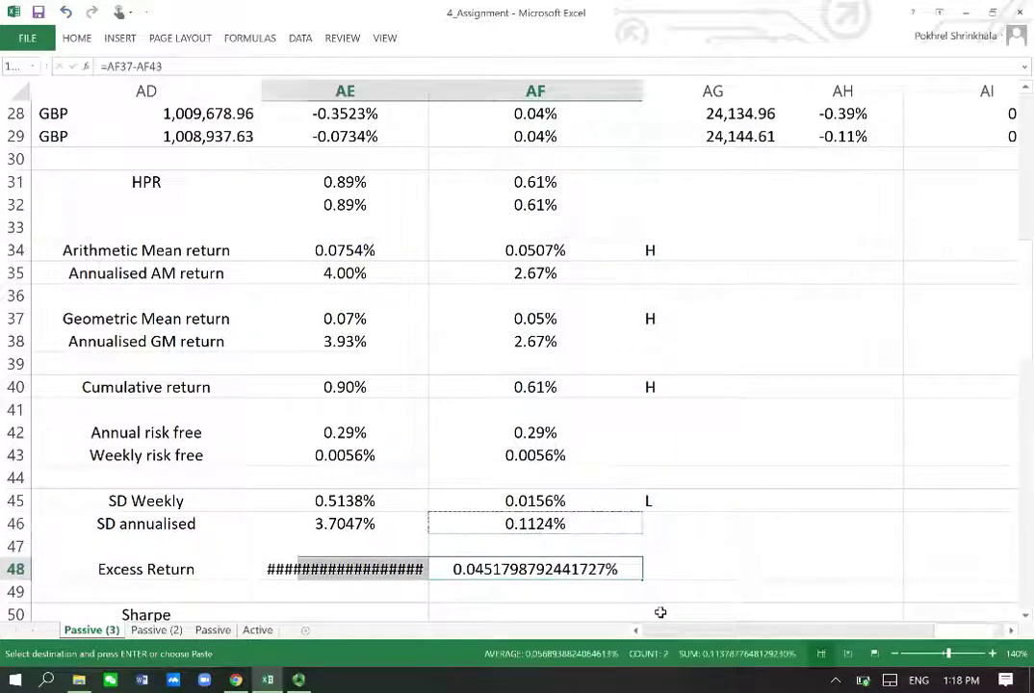
pyautogui.hotkey('ctrl', 'alt', 'v')
pyautogui.press('t')
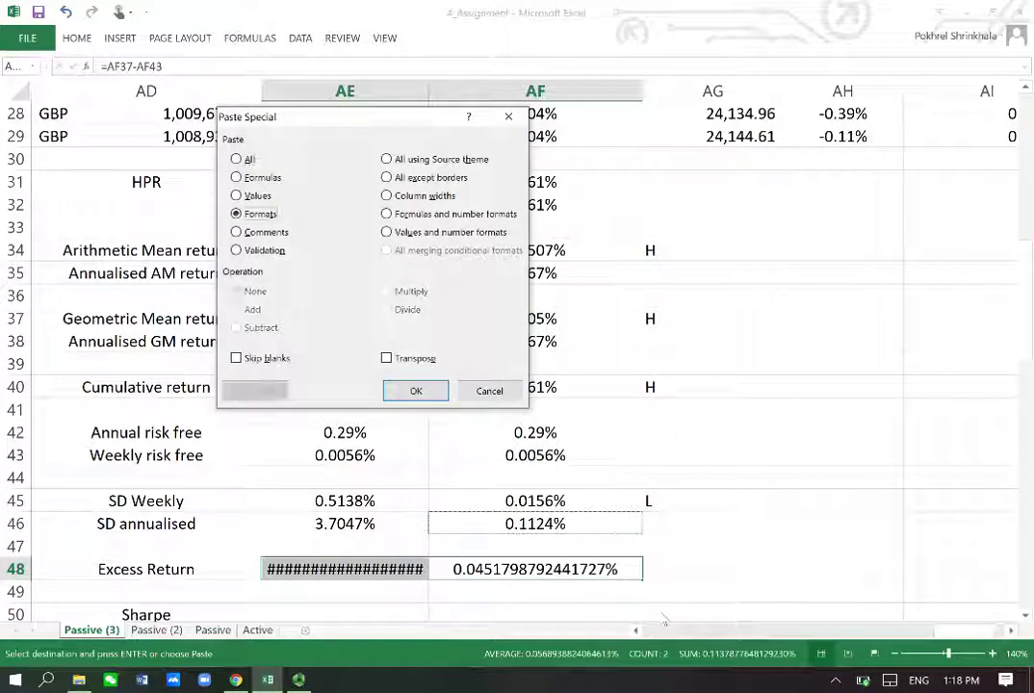
pyautogui.press('Return')
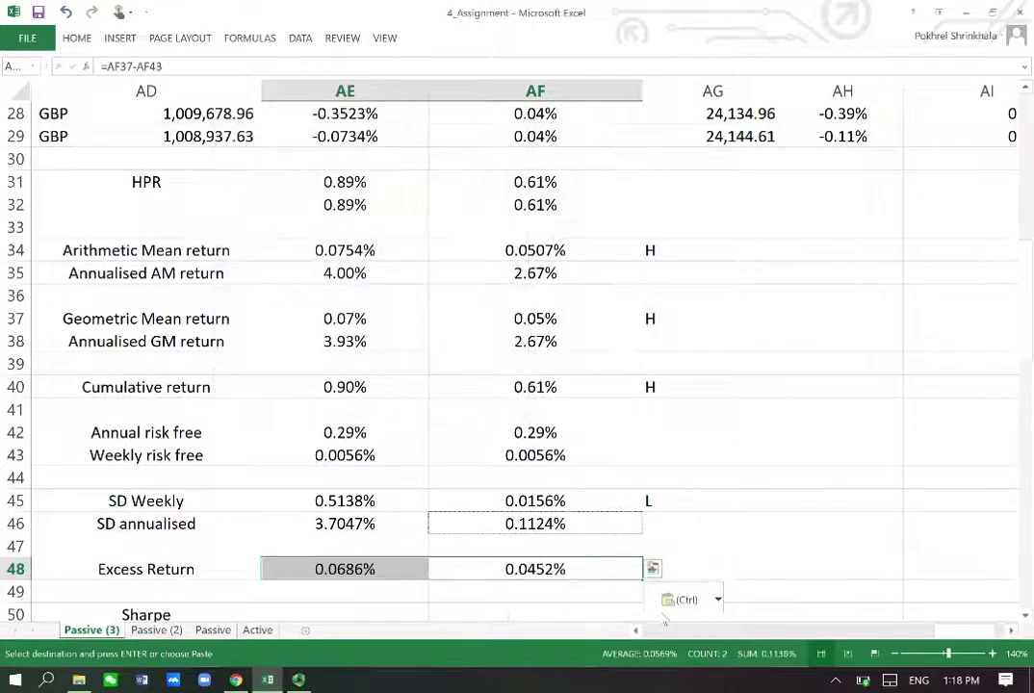
pyautogui.press('Down')
pyautogui.press('Down')
pyautogui.press('Escape')
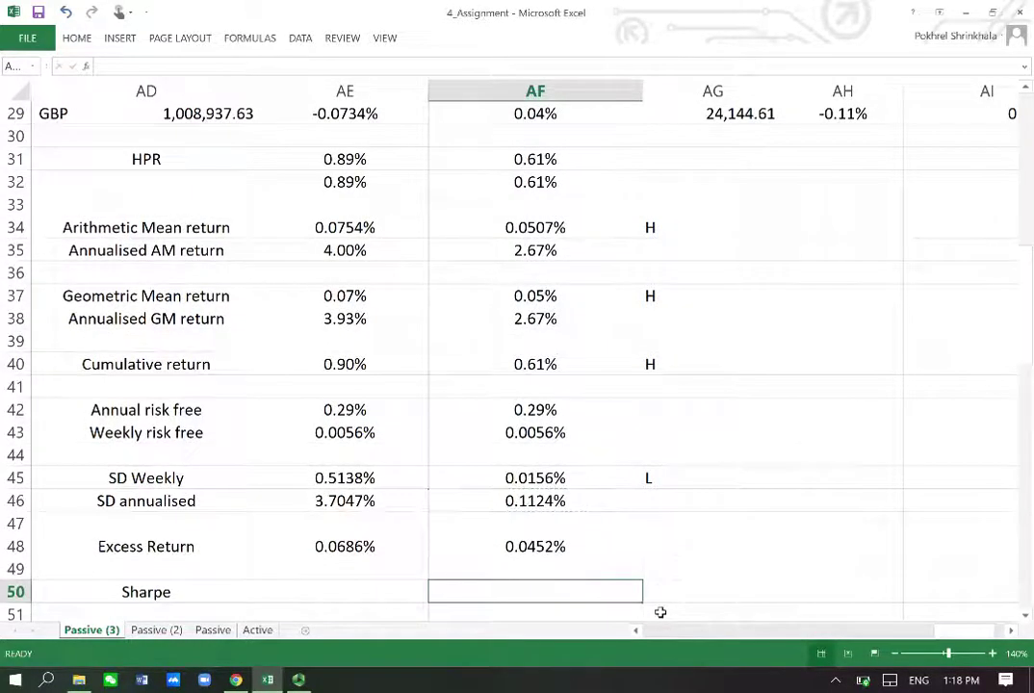
# Step: Calculate the portfolio's Sharpe ratio in AE50 as excess return over weekly standard deviation, =AE48/AE45
pyautogui.press('Down')
pyautogui.press('Down')
pyautogui.press('Up')
pyautogui.press('Up')
pyautogui.press('Left')
pyautogui.press('Left')
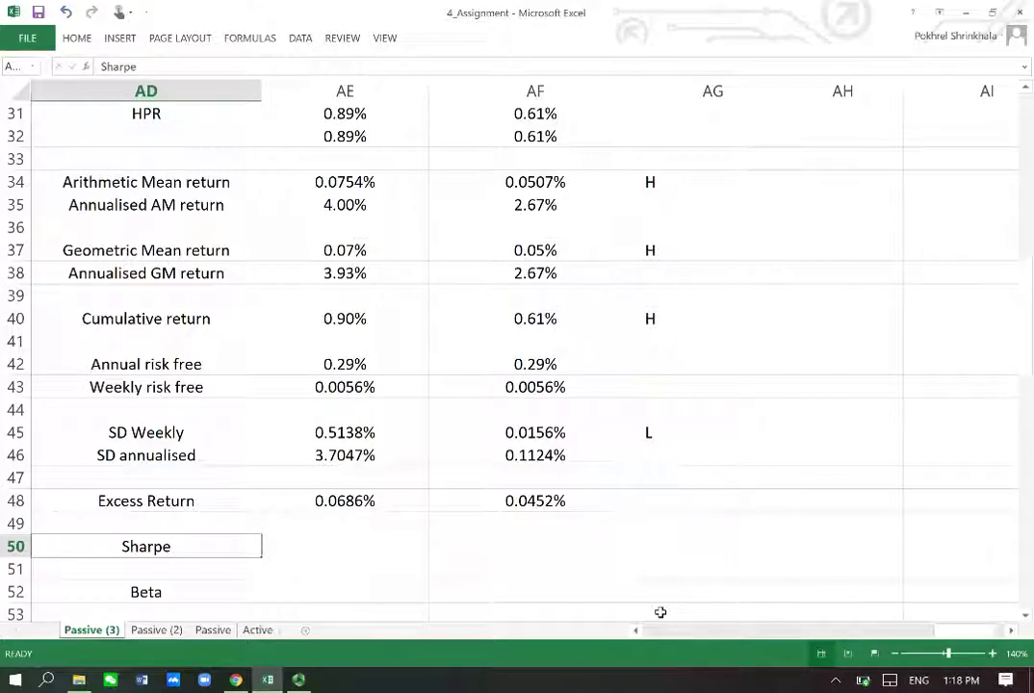
pyautogui.press('Right')
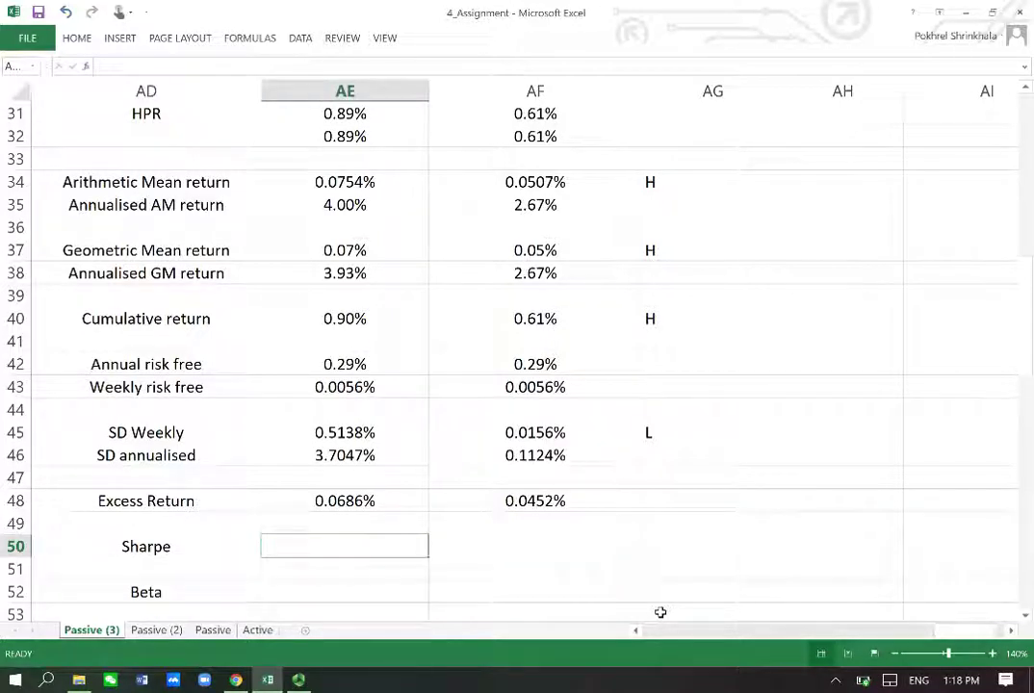
pyautogui.write('=')
pyautogui.press('Up')
pyautogui.press('Up')
pyautogui.write('/')
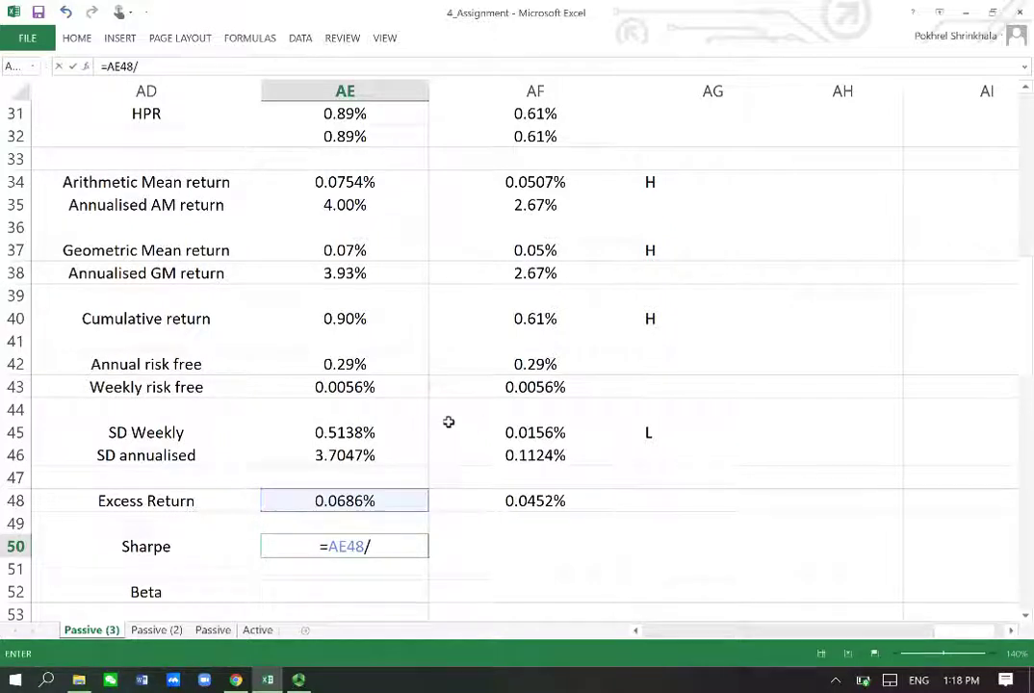
pyautogui.click(352, 432)
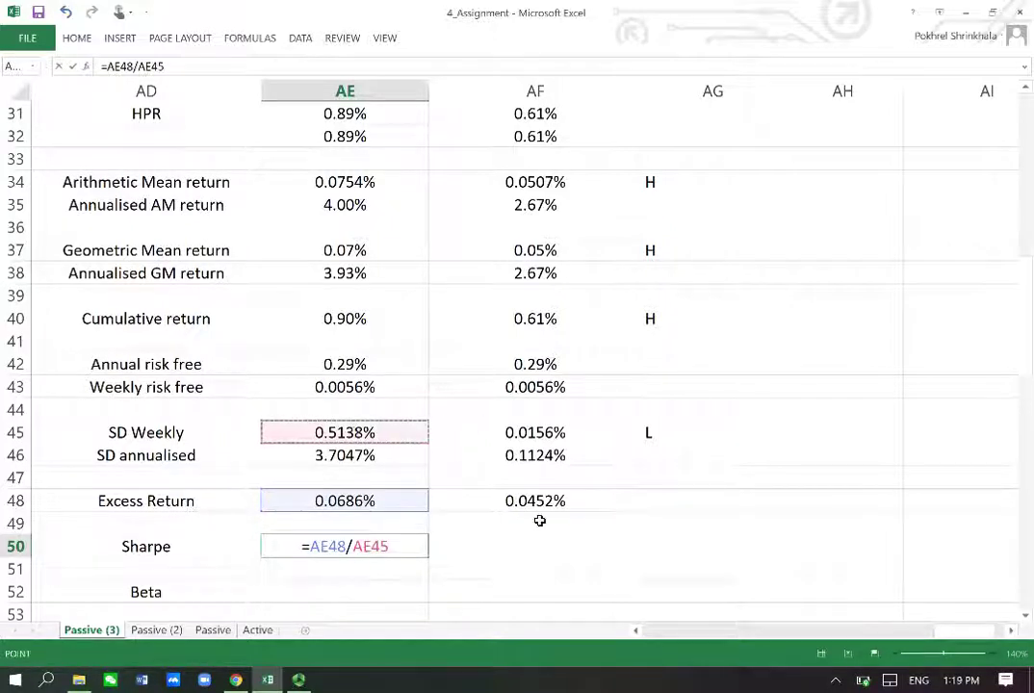
pyautogui.press('Return')
# Step: Inspect which cells the portfolio's excess return formula in AE48 refers to, leaving the formula unedited
pyautogui.press('Up')
pyautogui.press('Up')
pyautogui.press('Up')
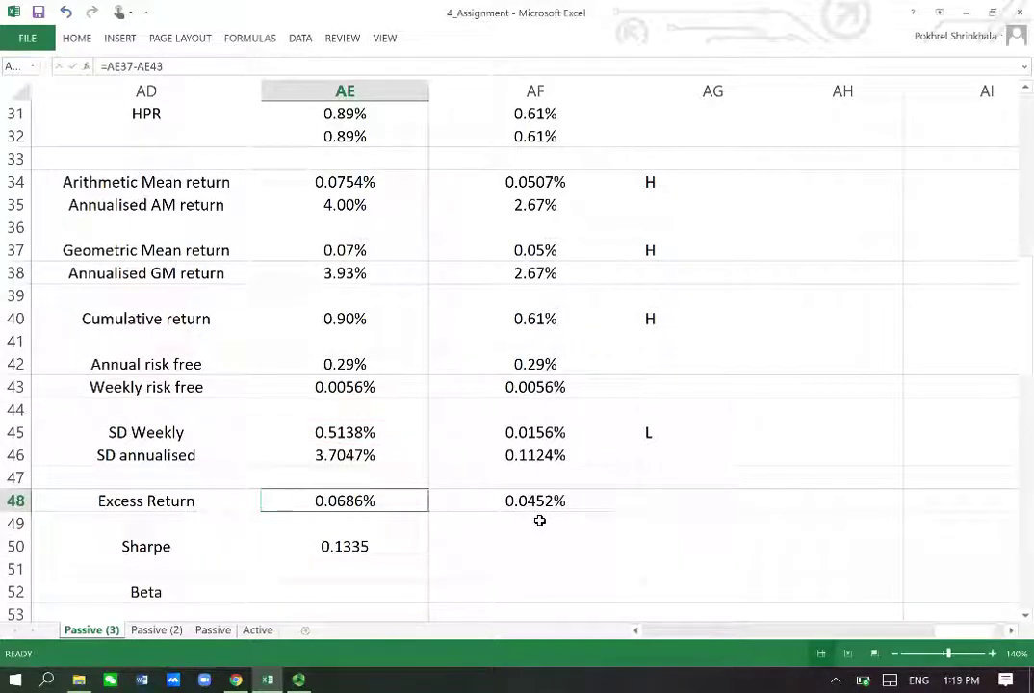
pyautogui.press('F2')
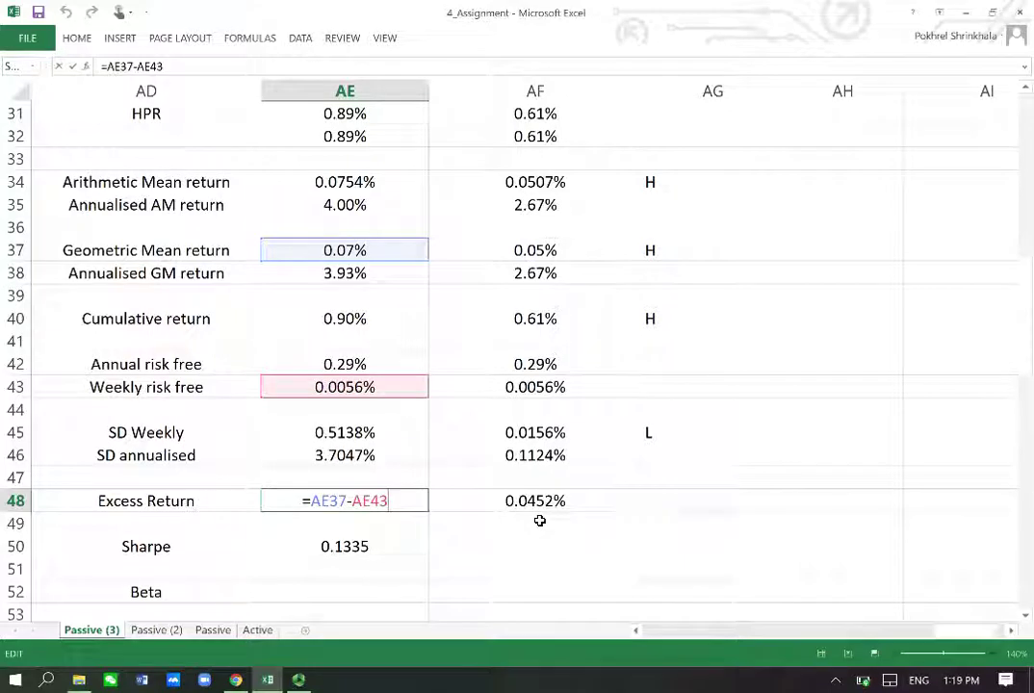
pyautogui.press('Return')
pyautogui.press('Down')
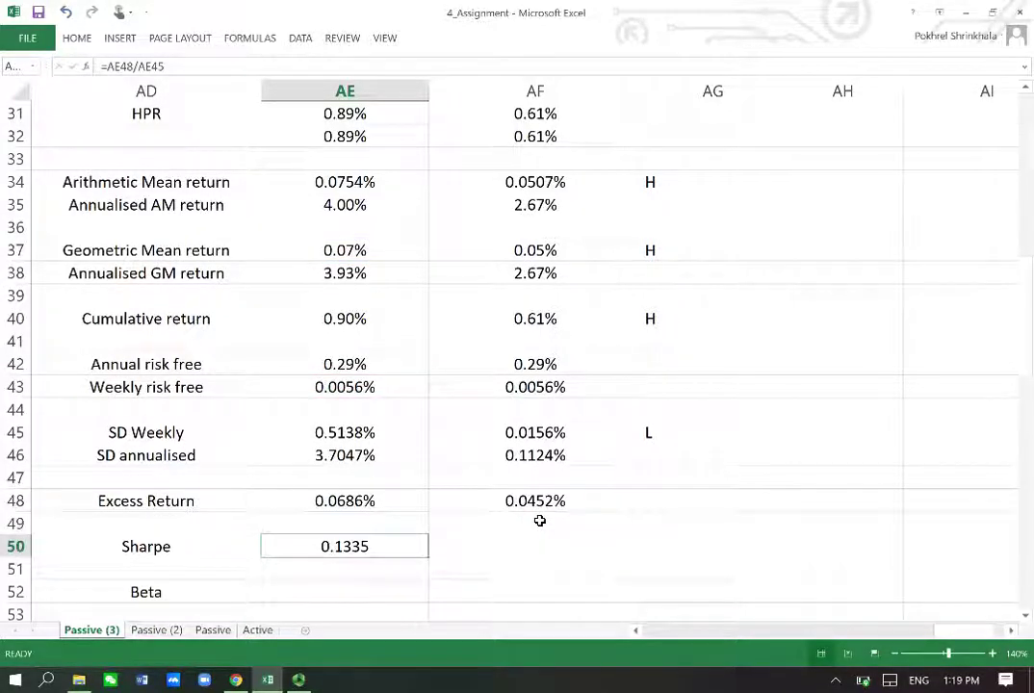
# Step: Copy the portfolio's Sharpe formula across to the benchmark in AF50 and enter the rating L in AG50
pyautogui.hotkey('ctrl', 'c')
pyautogui.press('Right')
pyautogui.press('Return')
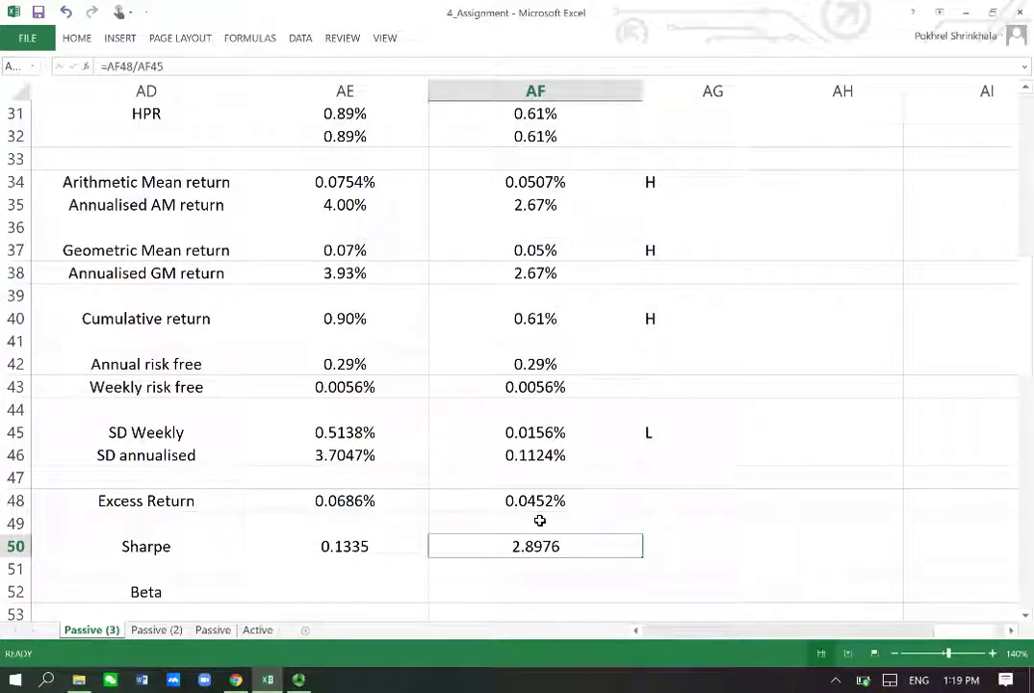
pyautogui.click(670, 549)
pyautogui.write('L')
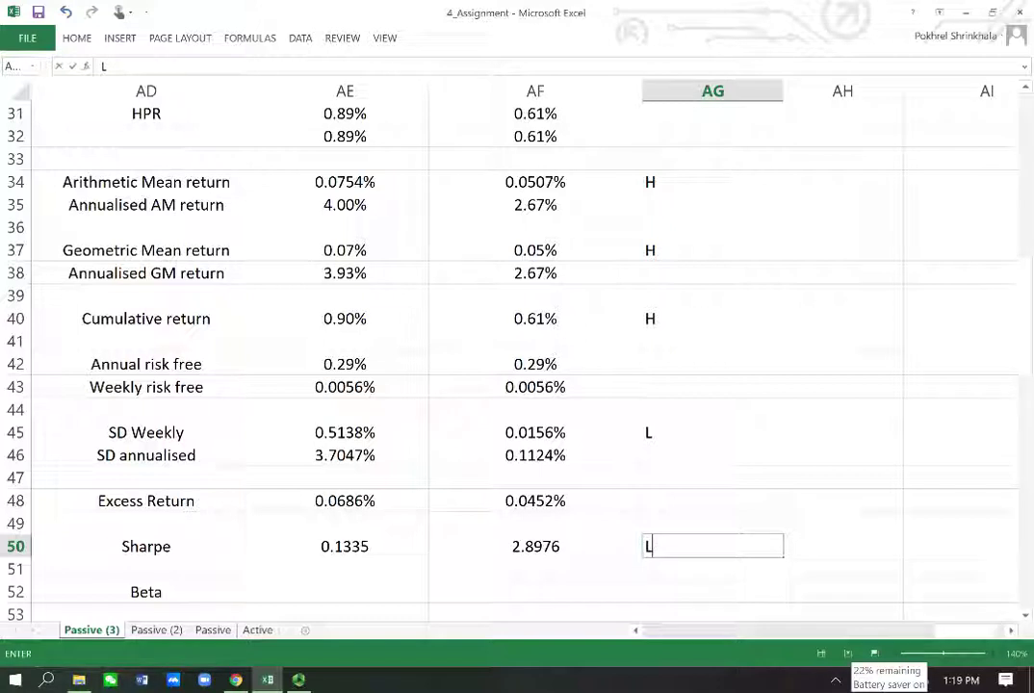
pyautogui.press('Return')
pyautogui.press('Return')
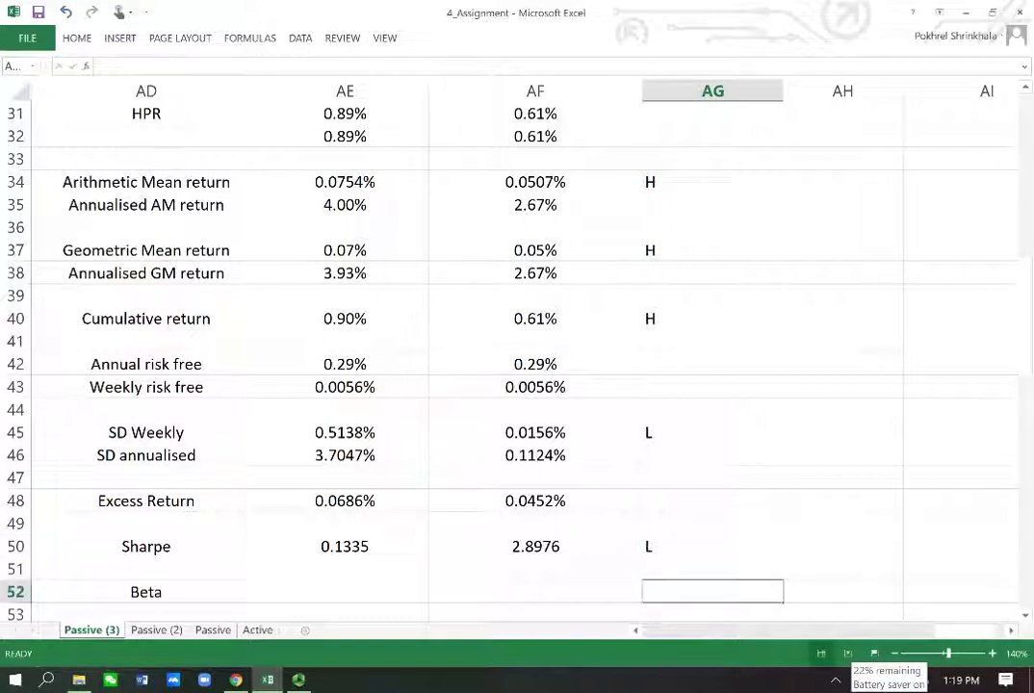
# Step: Calculate the portfolio's beta in AE52 by regressing portfolio returns on benchmark returns, =SLOPE(AE18:AE29, AF18:AF29)
pyautogui.press('Left')
pyautogui.press('Left')
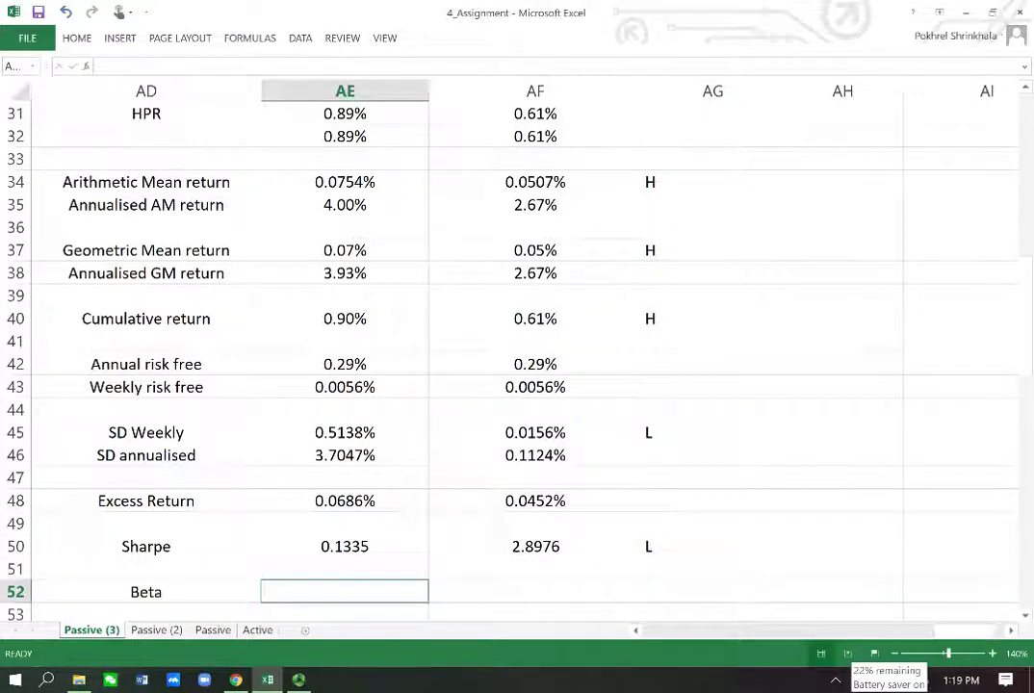
pyautogui.write('=slope(')
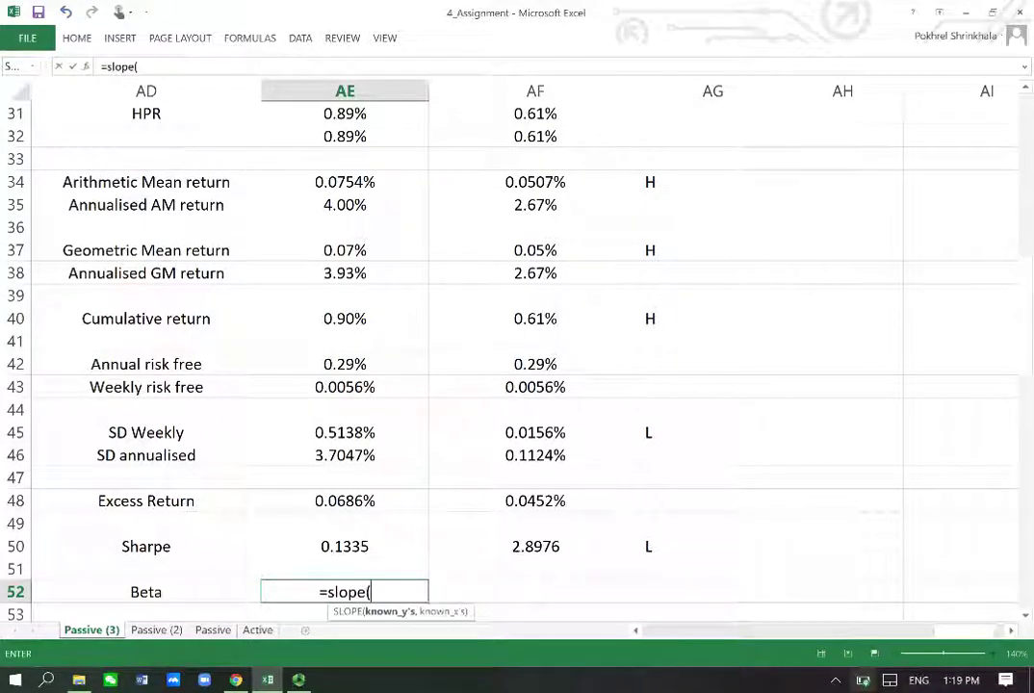
pyautogui.press('Up')
pyautogui.press('Up')
pyautogui.press('Up')
pyautogui.press('Up')
pyautogui.press('Up')
pyautogui.press('Up')
pyautogui.press('Up')
pyautogui.press('Up')
pyautogui.press('Up')
pyautogui.press('Up')
pyautogui.press('Up')
pyautogui.press('Up')
pyautogui.press('Up')
pyautogui.press('Up')
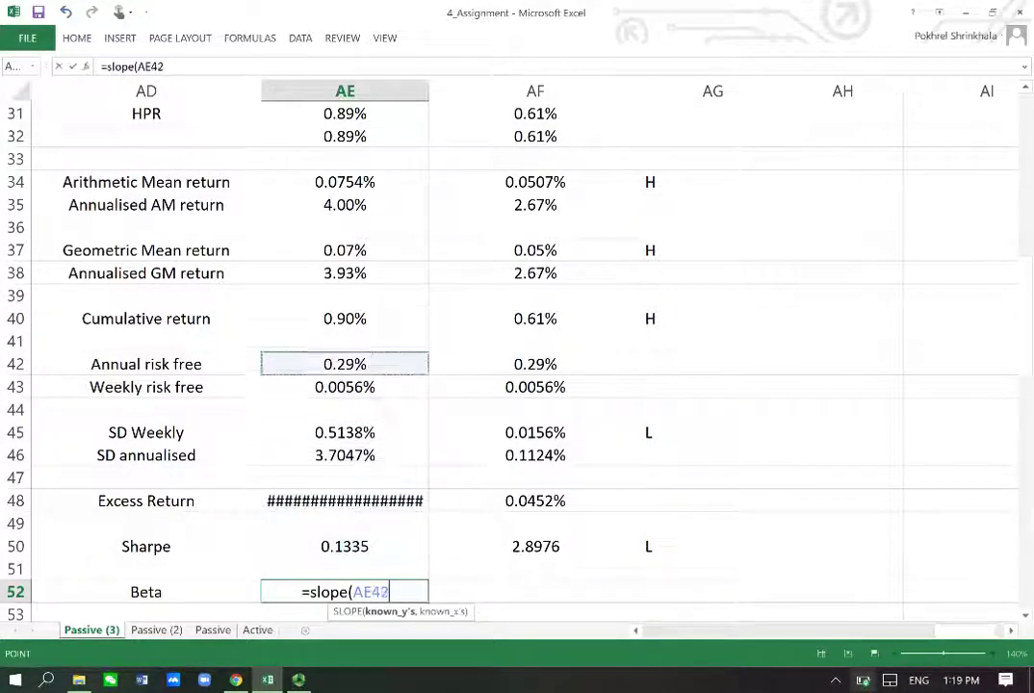
pyautogui.press('Up')
pyautogui.press('Up')
pyautogui.press('Up')
pyautogui.press('Up')
pyautogui.press('Up')
pyautogui.press('Up')
pyautogui.press('Up')
pyautogui.press('Up')
pyautogui.press('Up')
pyautogui.press('Up')
pyautogui.press('Up')
pyautogui.press('Up')
pyautogui.press('Up')
pyautogui.press('Up')
pyautogui.press('Up')
pyautogui.press('Up')
pyautogui.press('Up')
pyautogui.press('Up')
pyautogui.press('Up')
pyautogui.press('Up')
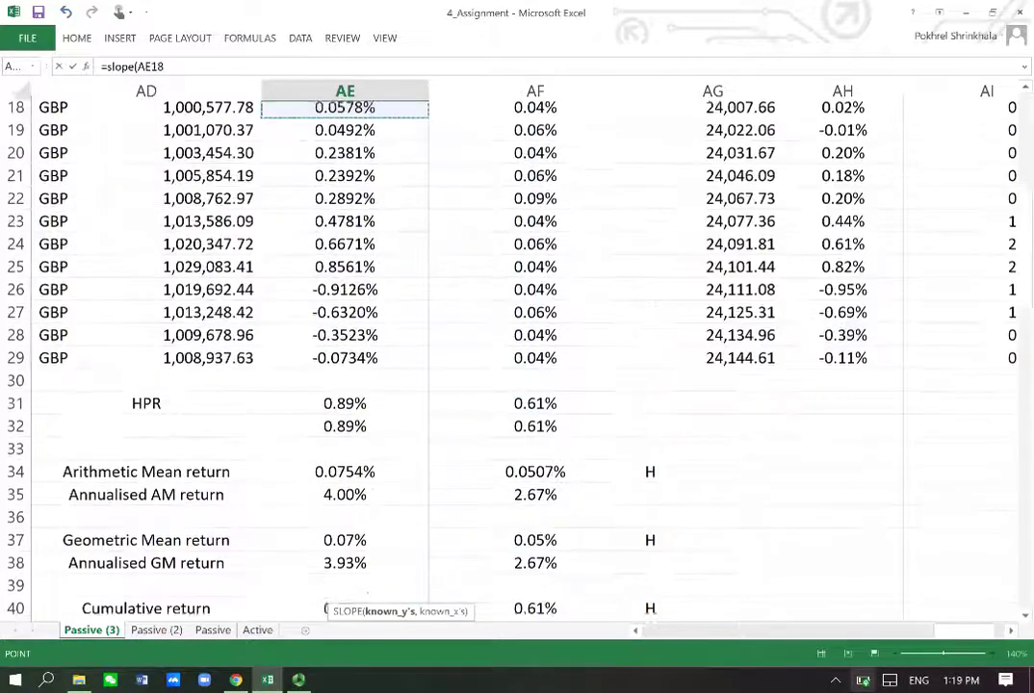
pyautogui.hotkey('ctrl', 'shift', 'Down')
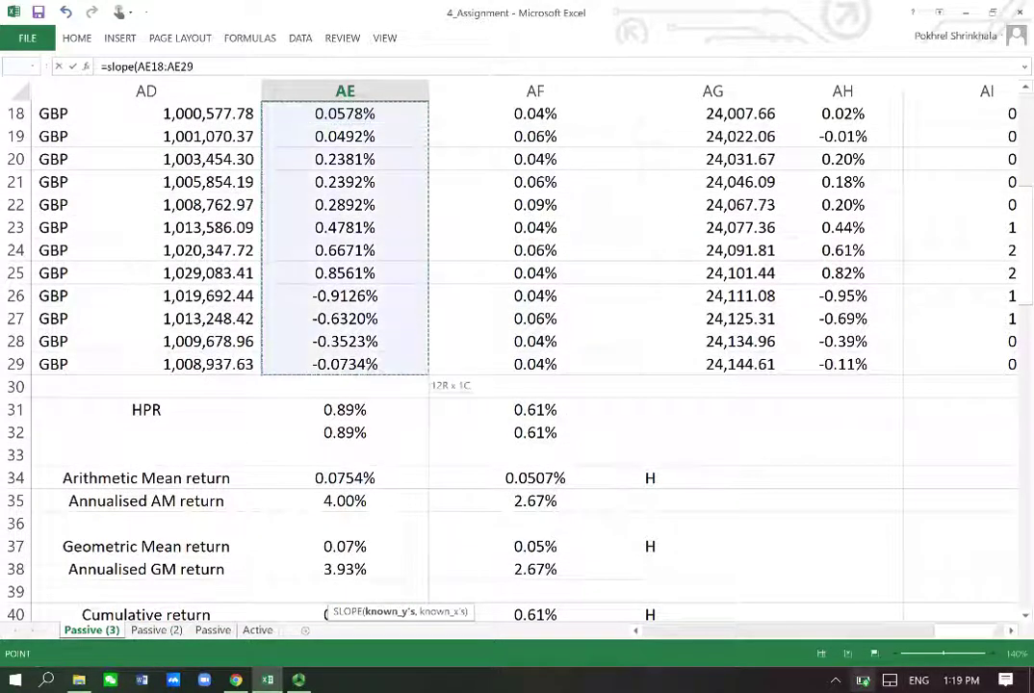
pyautogui.write(',')
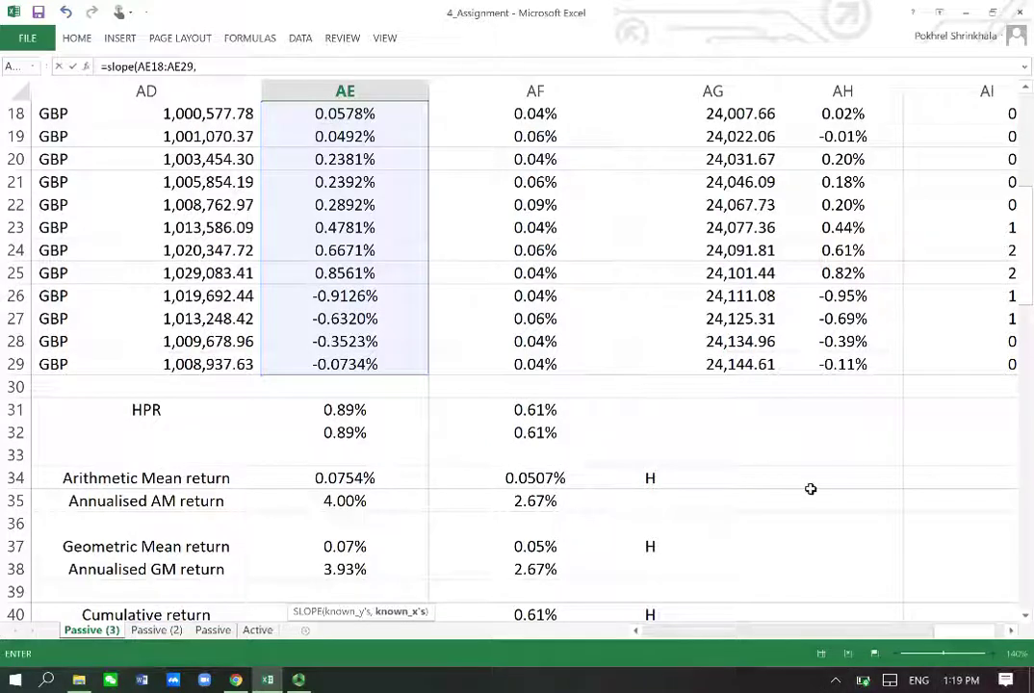
pyautogui.click(569, 369)
pyautogui.hotkey('ctrl', 'shift', 'Up')
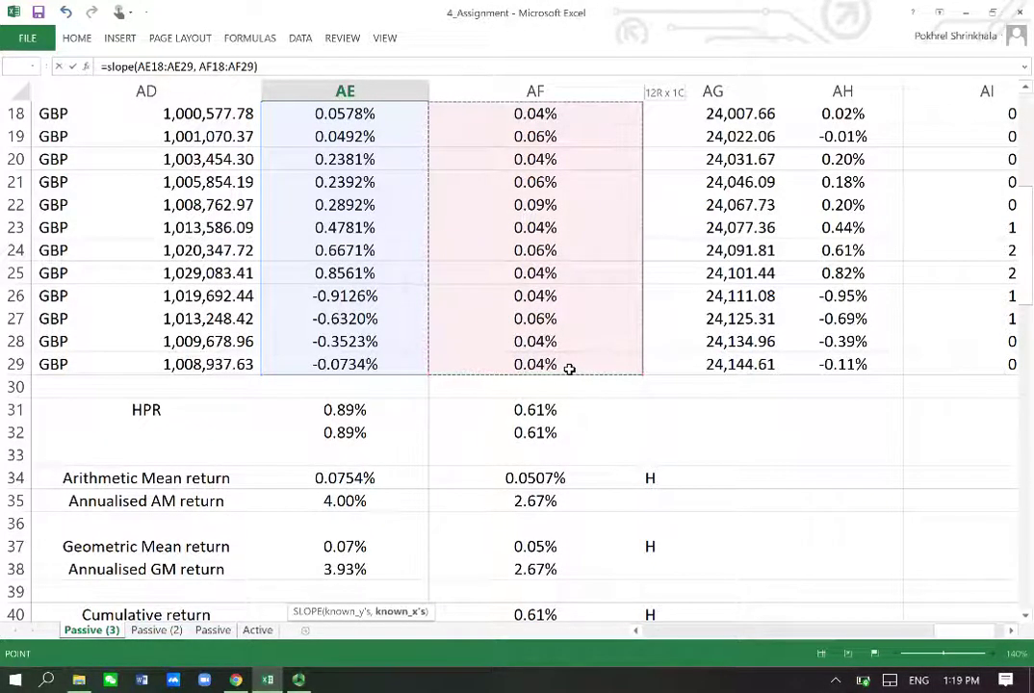
pyautogui.press('Return')
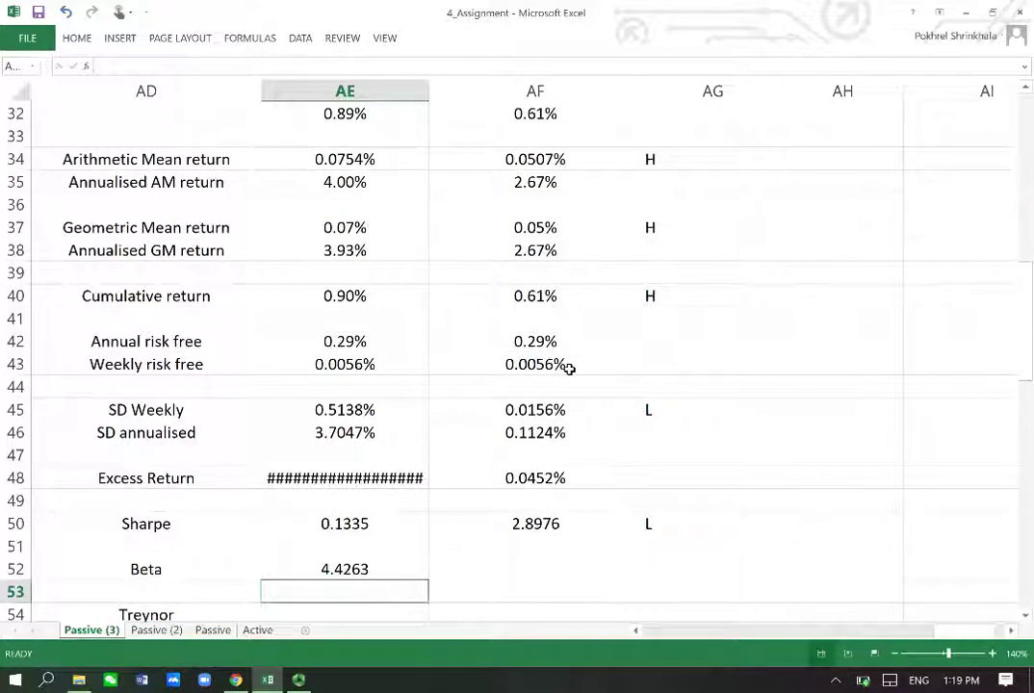
# Step: Paste only the formatting of the benchmark's excess return in AF48 onto the portfolio's excess return in AE48
pyautogui.press('Up')
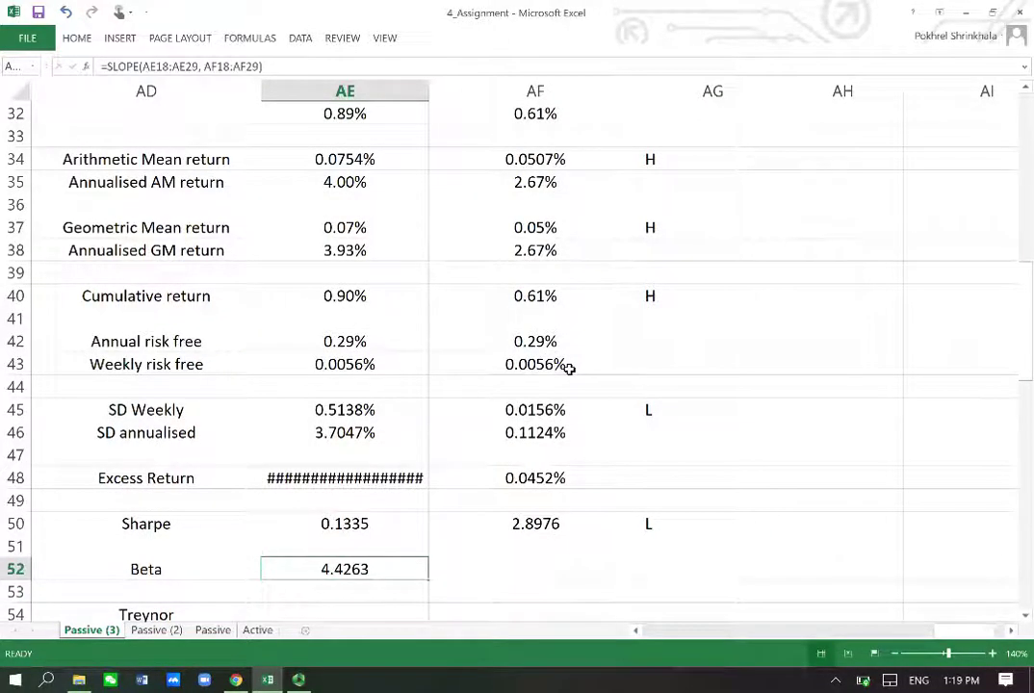
pyautogui.press('Up')
pyautogui.press('Up')
pyautogui.press('Up')
pyautogui.press('Up')
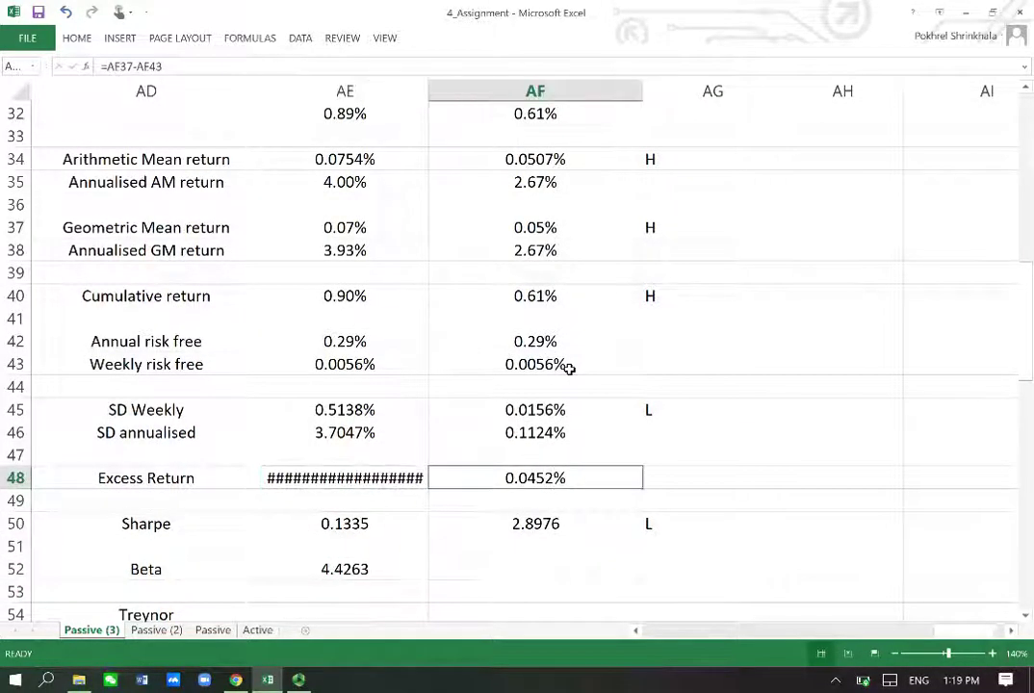
pyautogui.hotkey('ctrl', 'c')
pyautogui.press('Left')
pyautogui.hotkey('ctrl', 'alt', 'v')
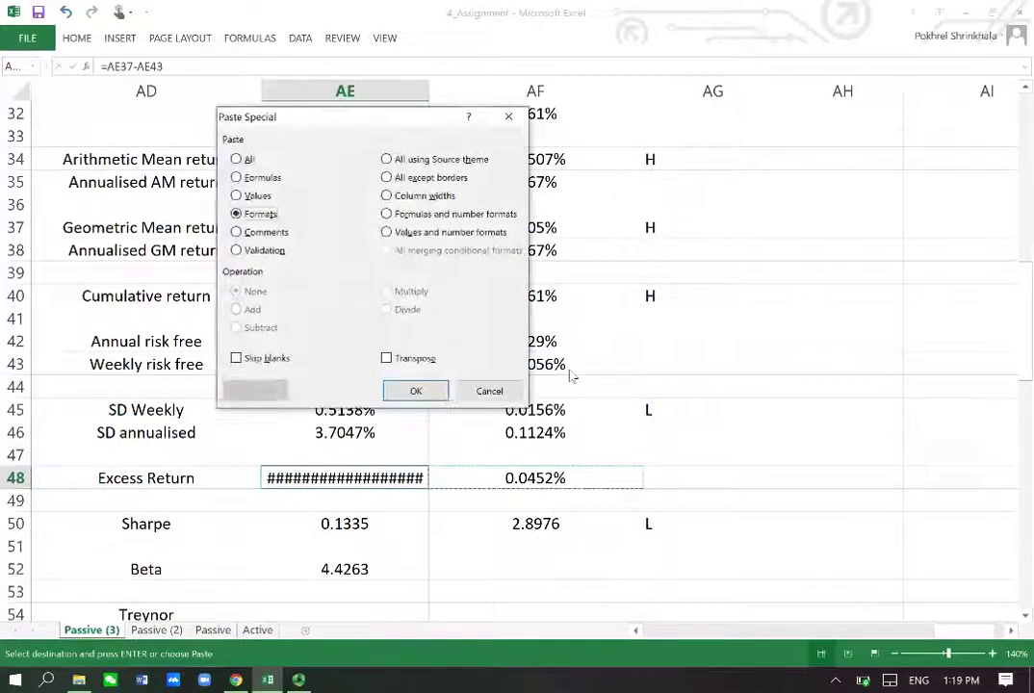
pyautogui.press('Return')
# Step: Copy the beta formula's text from AE52 into the benchmark's beta cell AF52 with its references unchanged
pyautogui.press('Down')
pyautogui.press('Down')
pyautogui.press('Down')
pyautogui.press('Down')
pyautogui.press('Down')
pyautogui.press('Down')
pyautogui.press('Down')
pyautogui.press('Down')
pyautogui.press('Up')
pyautogui.press('Up')
pyautogui.press('Up')
pyautogui.press('Up')
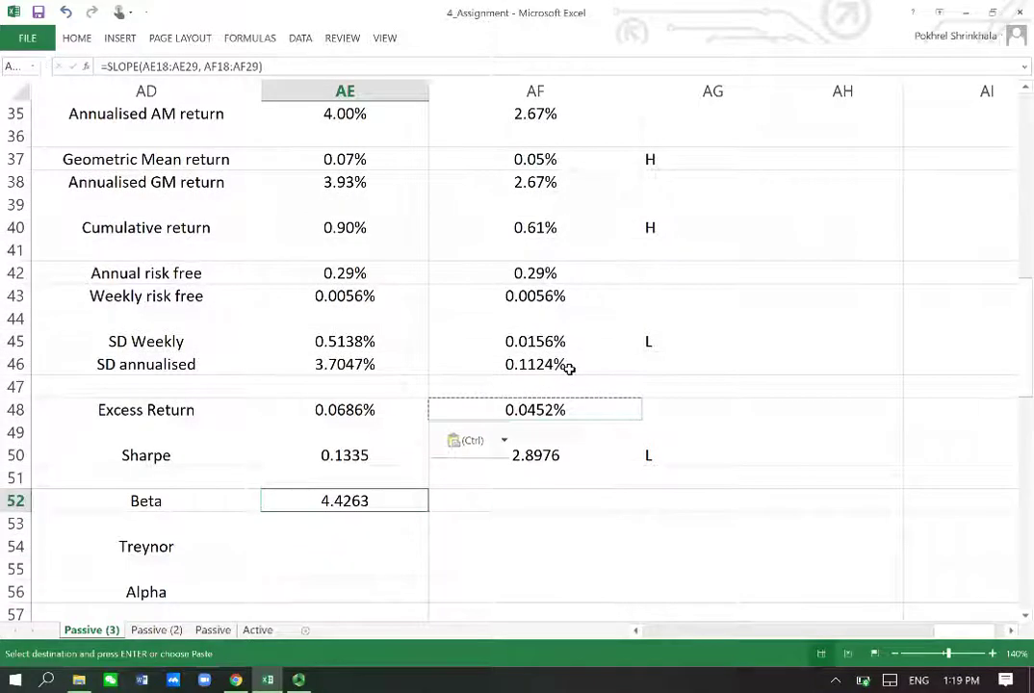
pyautogui.press('F2')
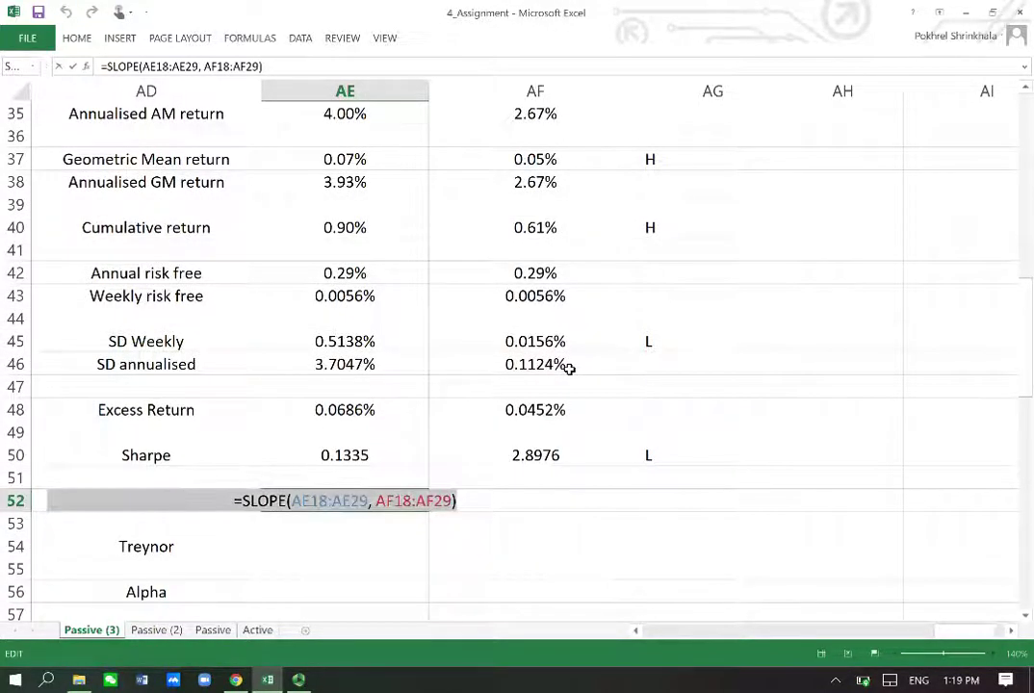
pyautogui.press('Return')
pyautogui.press('Up')
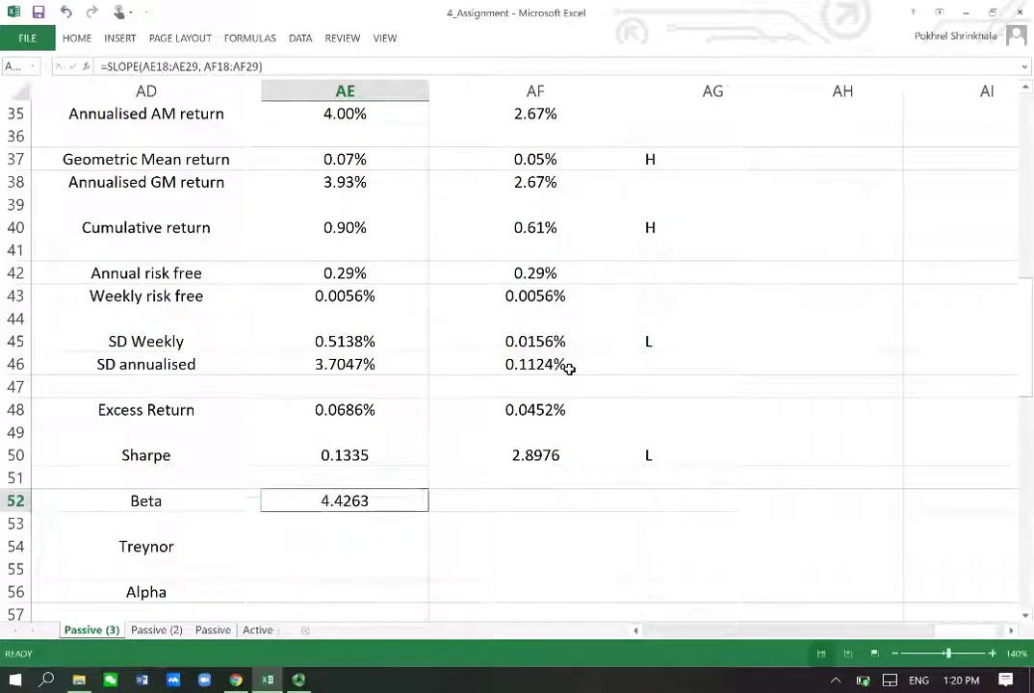
pyautogui.press('Right')
pyautogui.hotkey('ctrl', 'v')
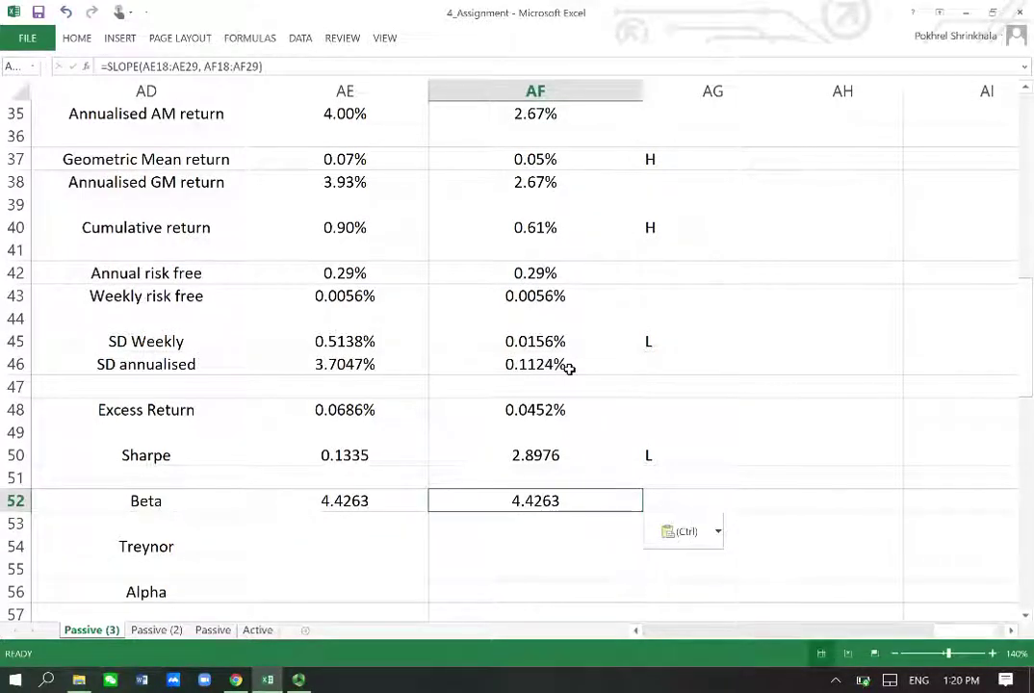
# Step: Change the first range of the SLOPE formula in AF52 to AF18:AF29 so the benchmark is regressed on itself
pyautogui.press('F2')
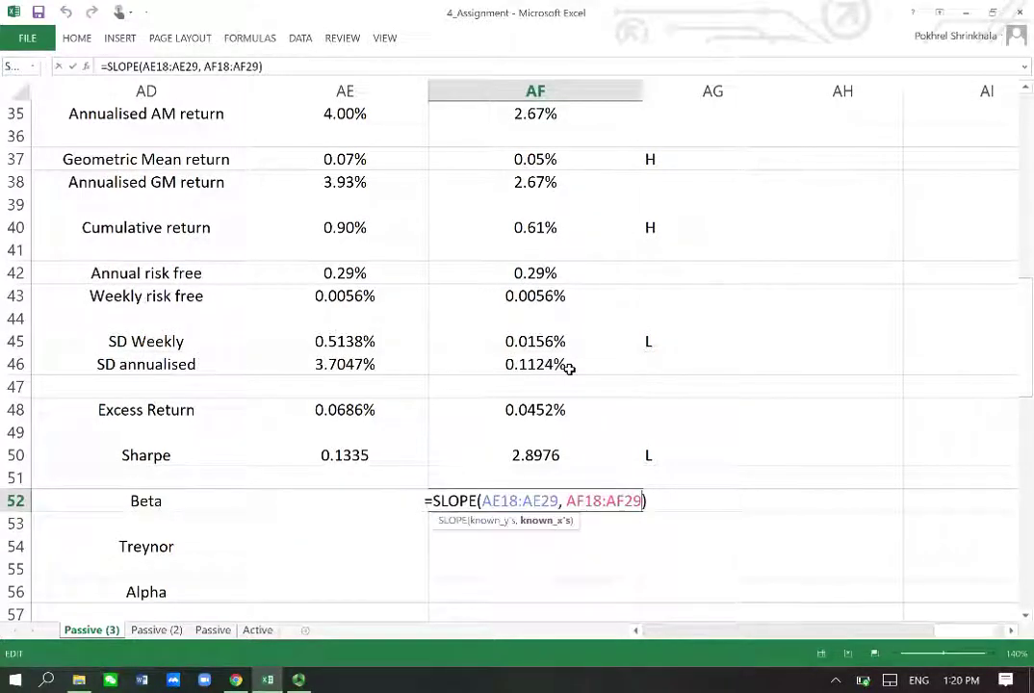
pyautogui.press('BackSpace')
pyautogui.write('f')
pyautogui.press('Right')
pyautogui.press('Right')
pyautogui.press('Right')
pyautogui.press('Right')
pyautogui.press('Right')
pyautogui.press('BackSpace')
pyautogui.write('f')
pyautogui.press('Return')
pyautogui.press('Down')
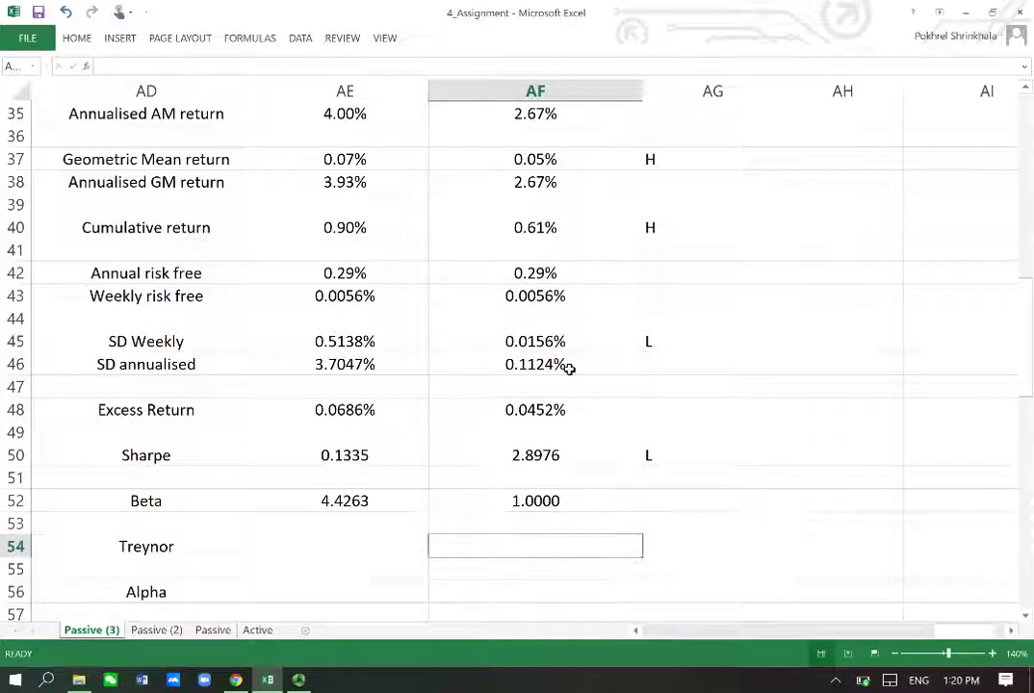
# Step: Calculate the portfolio's Treynor ratio in AE54 as excess return divided by beta, =AE48/AE52
pyautogui.press('Left')
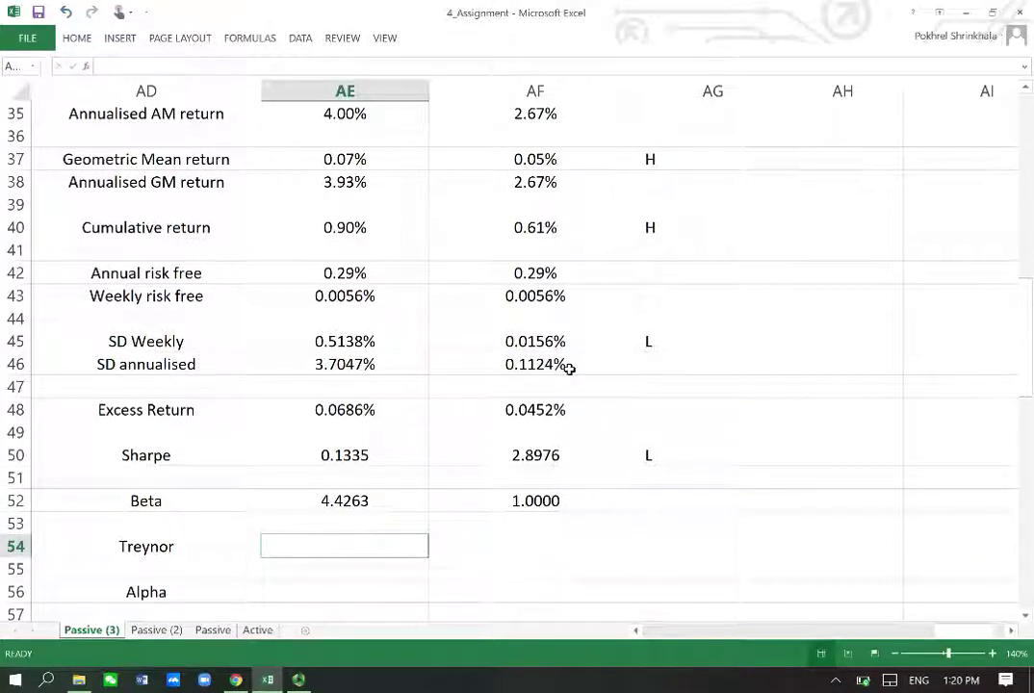
pyautogui.write('=')
pyautogui.press('Up')
pyautogui.press('Up')
pyautogui.press('Up')
pyautogui.press('Up')
pyautogui.press('Up')
pyautogui.press('Up')
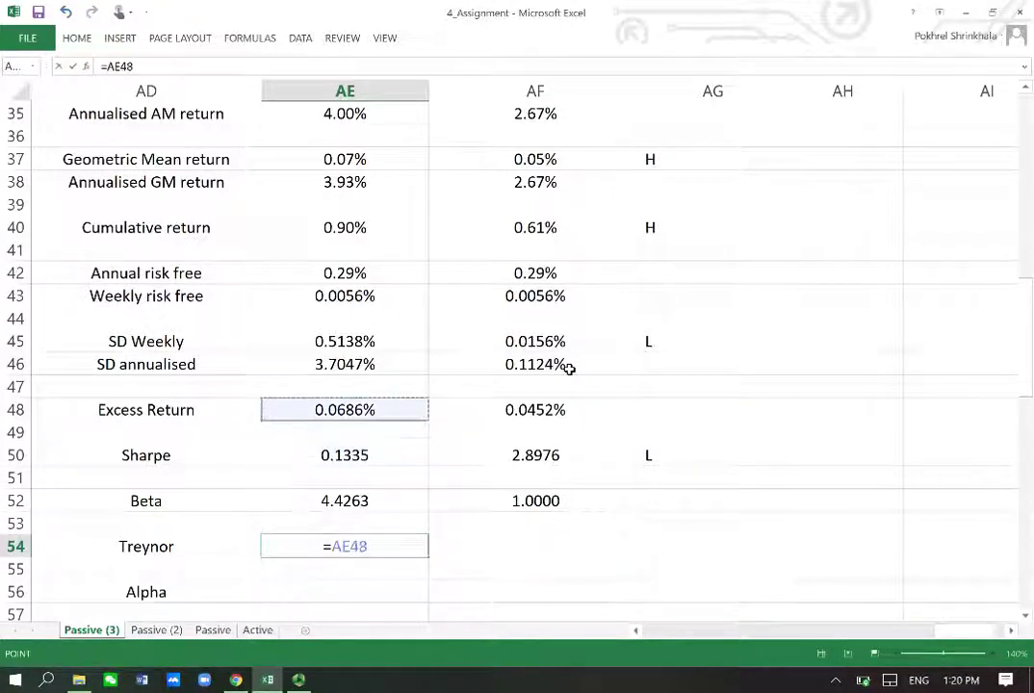
pyautogui.write('/')
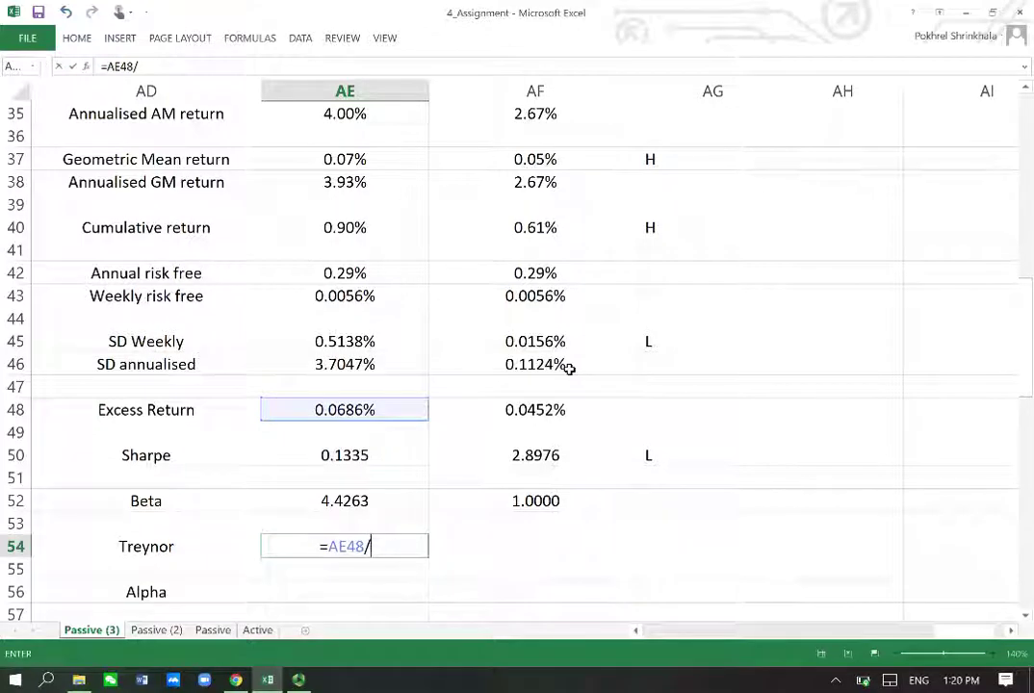
pyautogui.press('Up')
pyautogui.press('Up')
pyautogui.press('Return')
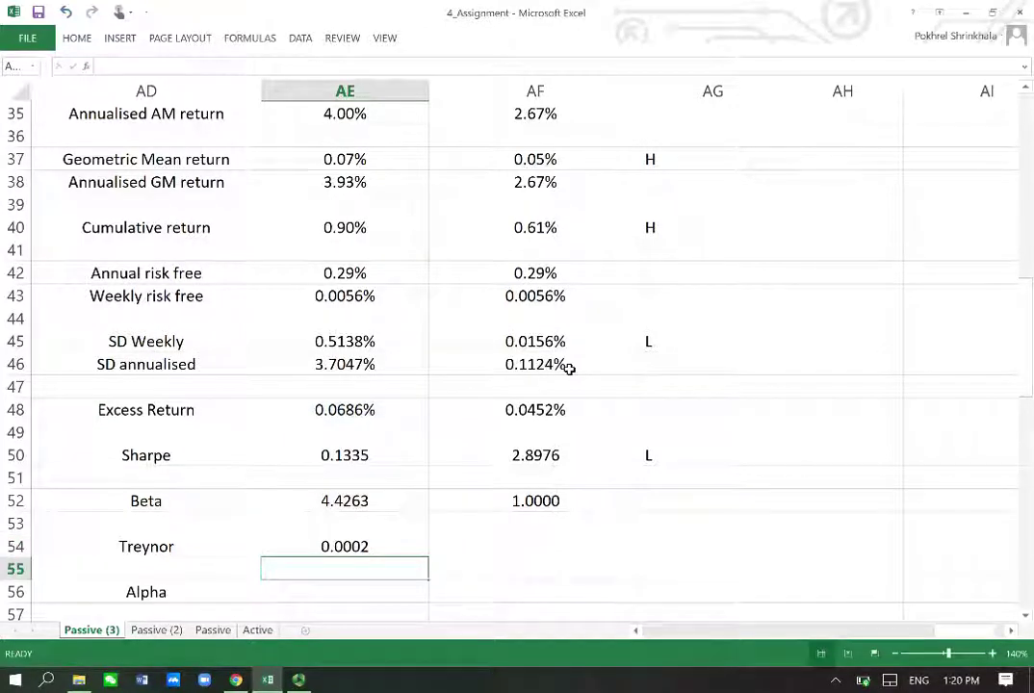
# Step: Copy the portfolio's Treynor formula across to the benchmark in AF54 and enter the rating L in AG54
pyautogui.press('Up')
pyautogui.hotkey('ctrl', 'c')
pyautogui.press('Right')
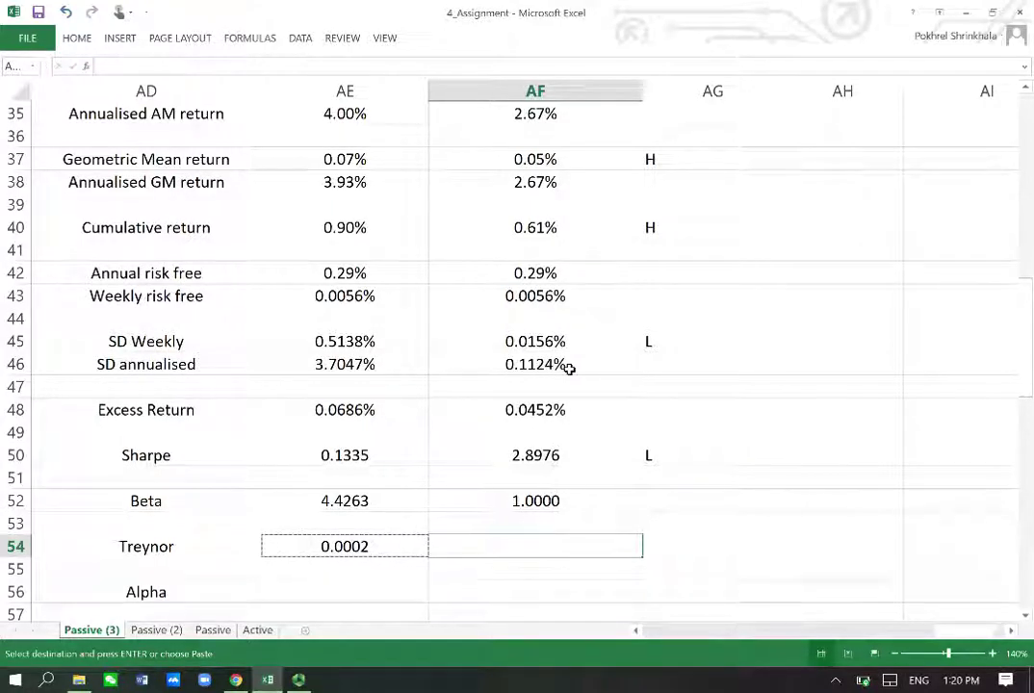
pyautogui.press('Return')
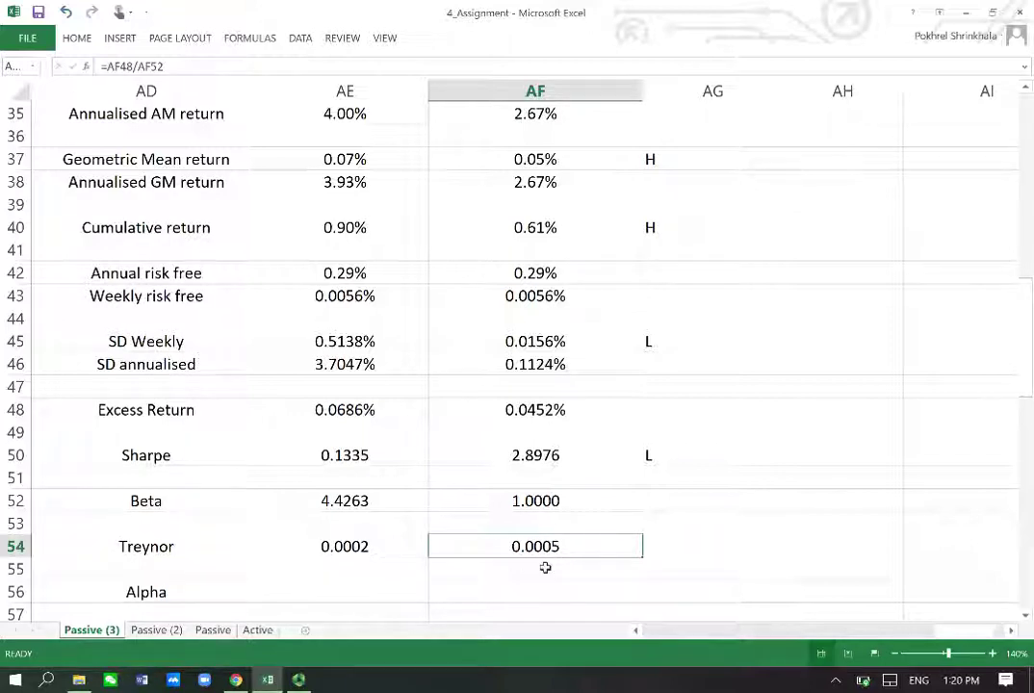
pyautogui.click(685, 552)
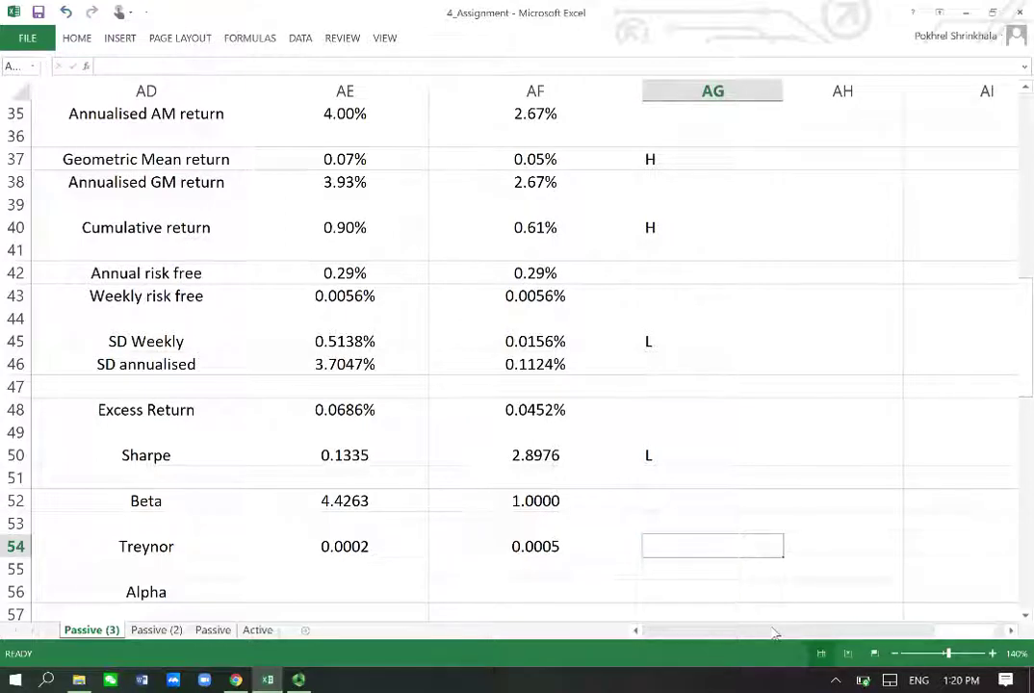
pyautogui.write('L')
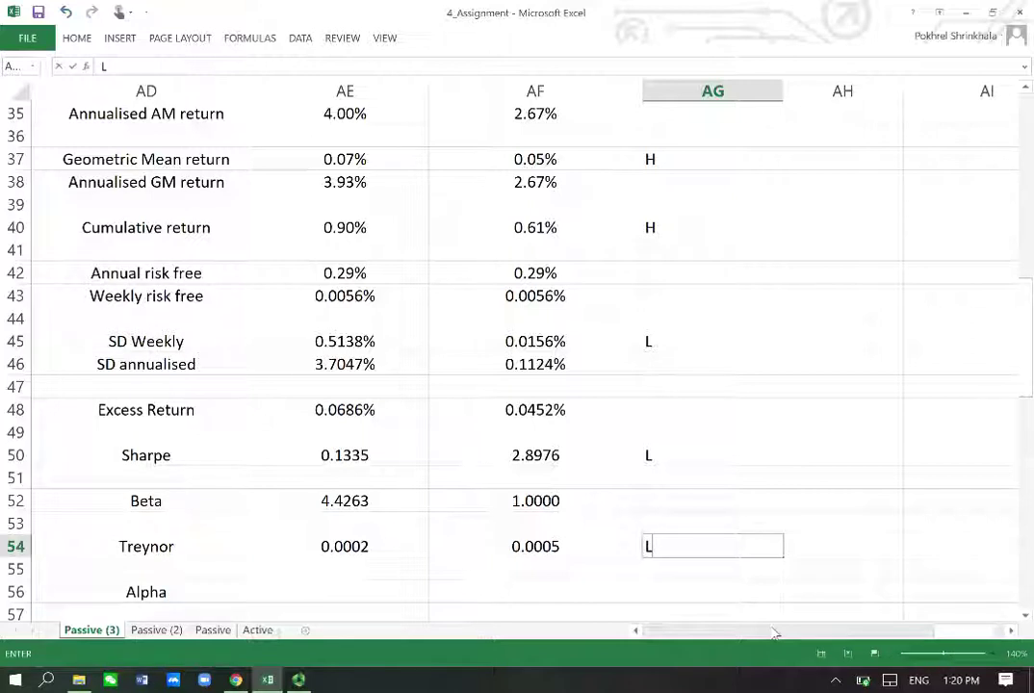
# Step: Calculate the portfolio's alpha in AE56 as the intercept of portfolio on benchmark returns, =INTERCEPT(AE18:AE29, AF18:AF29)
pyautogui.click(324, 592)
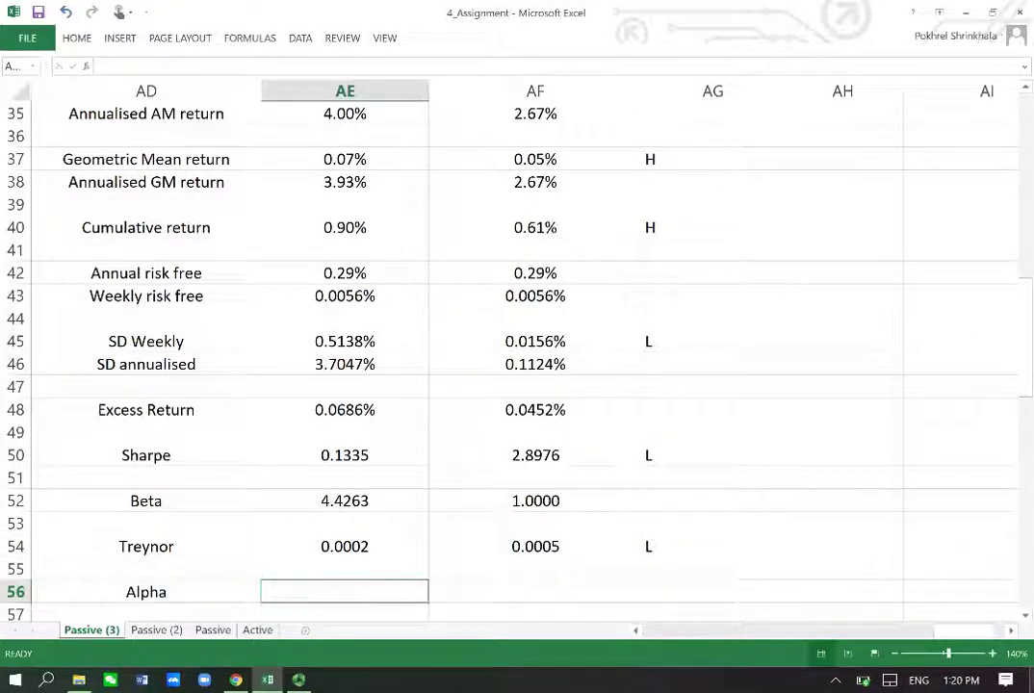
pyautogui.write('=int')
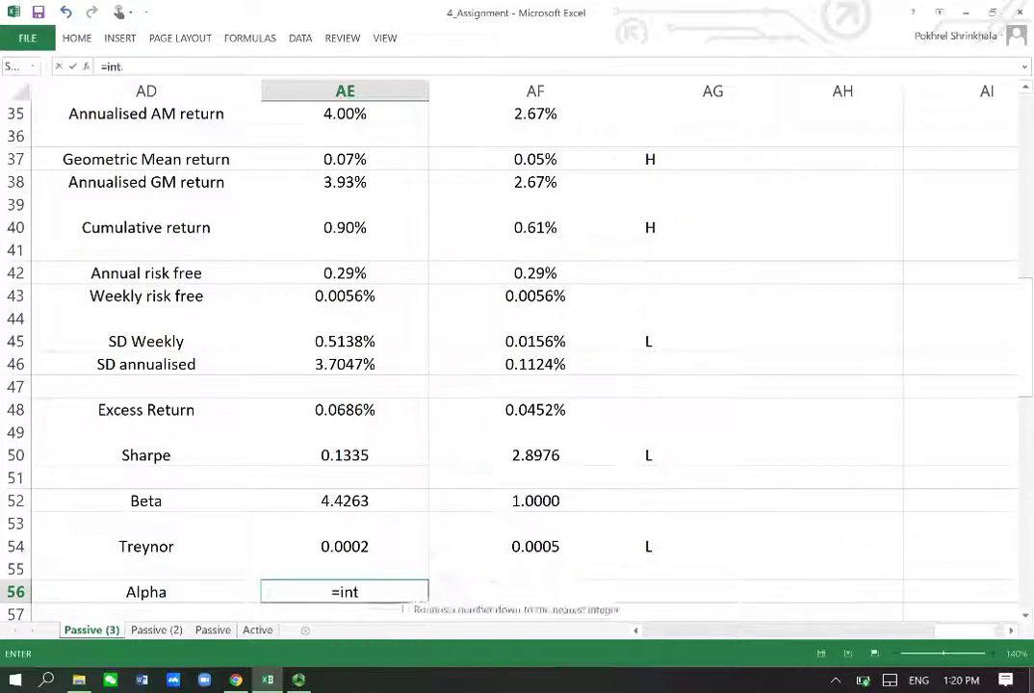
pyautogui.write('ercept(')
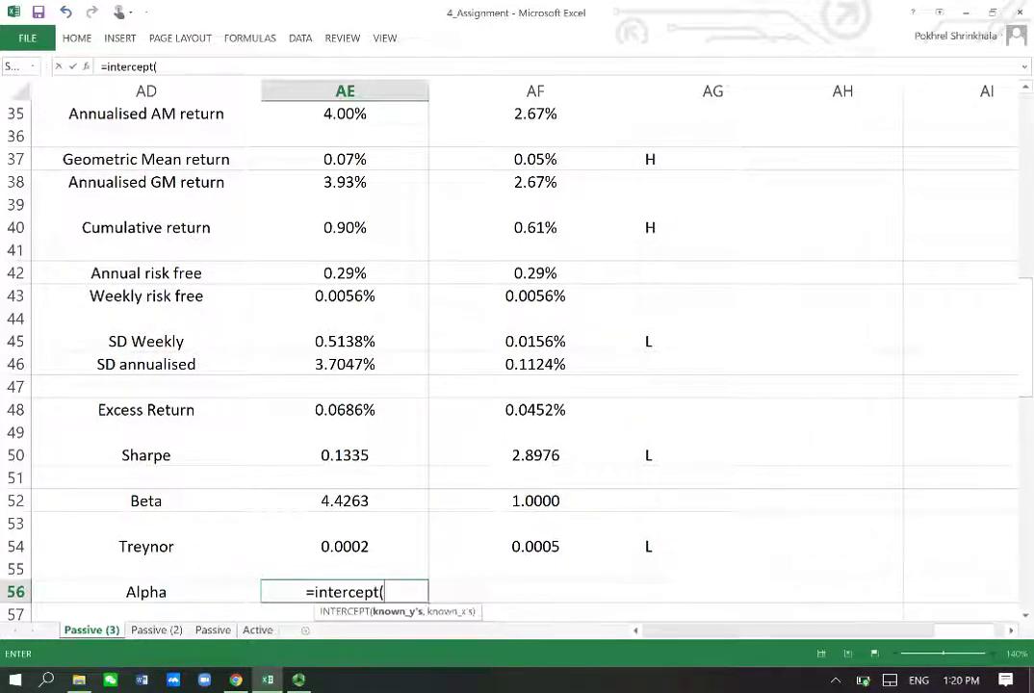
pyautogui.press('Up')
pyautogui.press('Up')
pyautogui.press('Up')
pyautogui.press('Up')
pyautogui.press('Up')
pyautogui.press('Up')
pyautogui.press('Up')
pyautogui.press('Up')
pyautogui.press('Up')
pyautogui.press('Up')
pyautogui.press('Up')
pyautogui.press('Up')
pyautogui.press('Up')
pyautogui.press('Up')
pyautogui.press('Up')
pyautogui.press('Up')
pyautogui.press('Up')
pyautogui.press('Up')
pyautogui.press('Up')
pyautogui.press('Up')
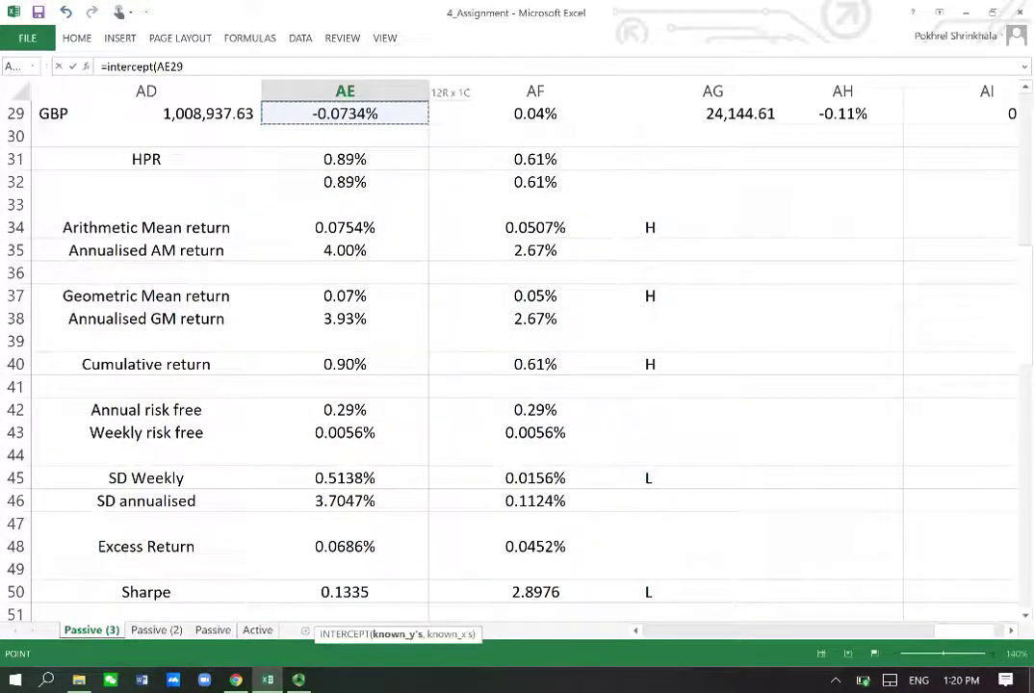
pyautogui.hotkey('ctrl', 'shift', 'Up')
pyautogui.write(',')
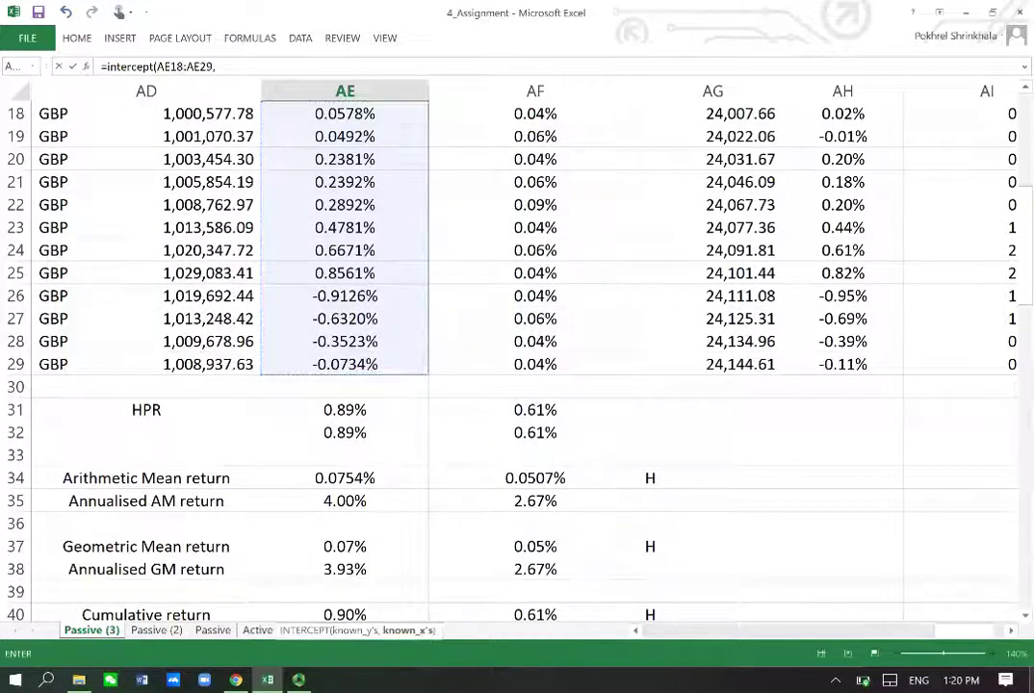
pyautogui.click(578, 365)
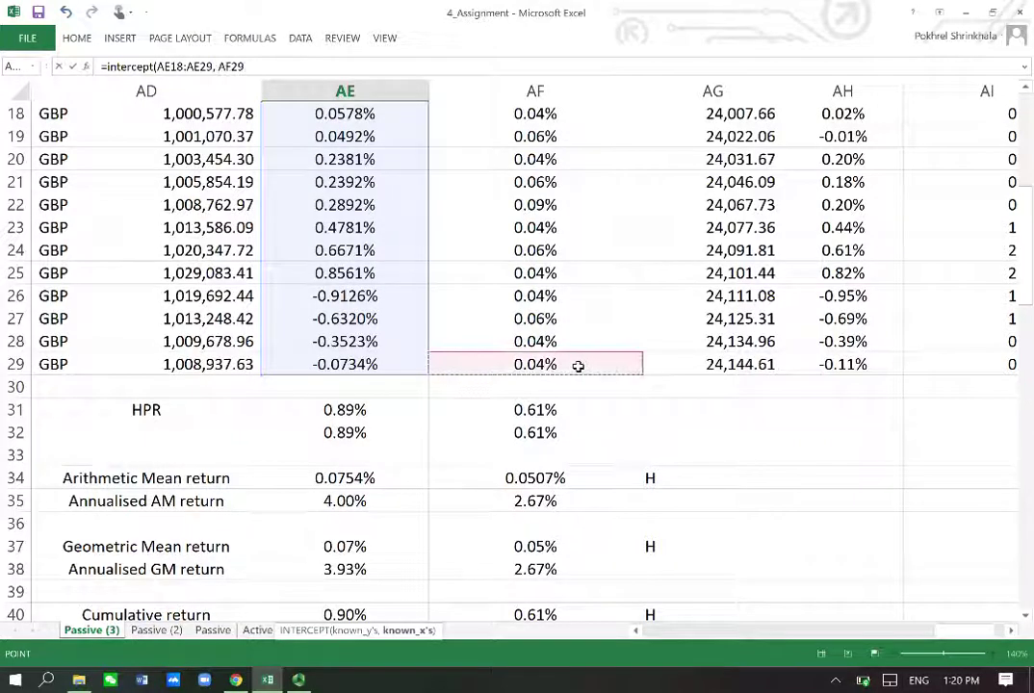
pyautogui.hotkey('ctrl', 'shift', 'Up')
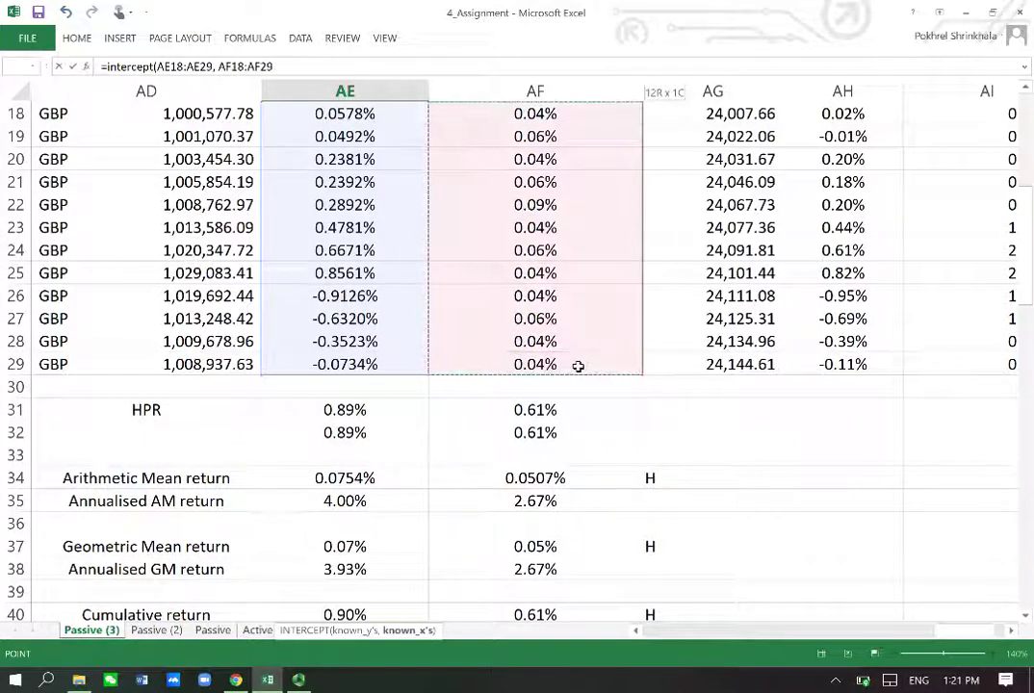
pyautogui.write(')')
pyautogui.press('Return')
pyautogui.press('Down')
pyautogui.press('Down')
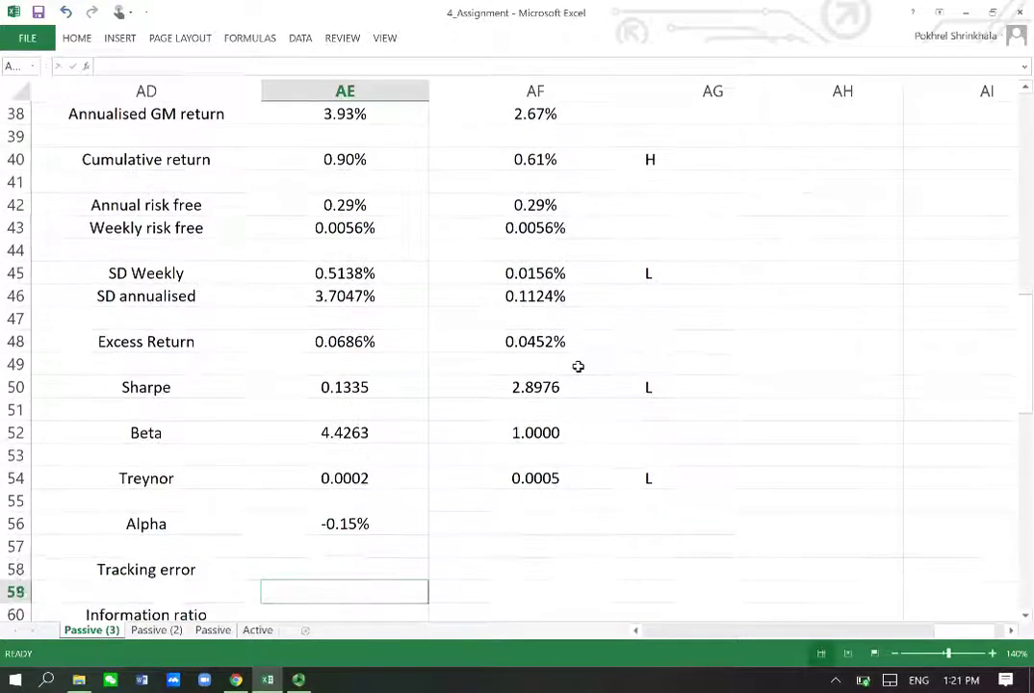
# Step: Copy the alpha formula's text from AE56 into the benchmark's alpha cell AF56 with its references unchanged
pyautogui.press('Up')
pyautogui.press('Up')
pyautogui.press('Up')
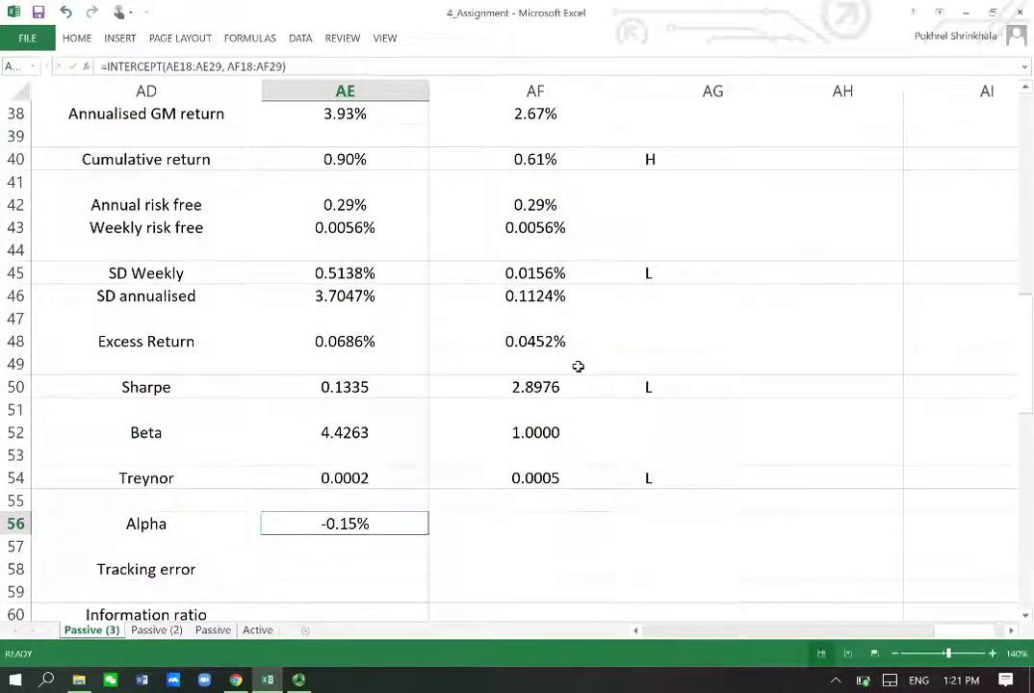
pyautogui.press('F2')
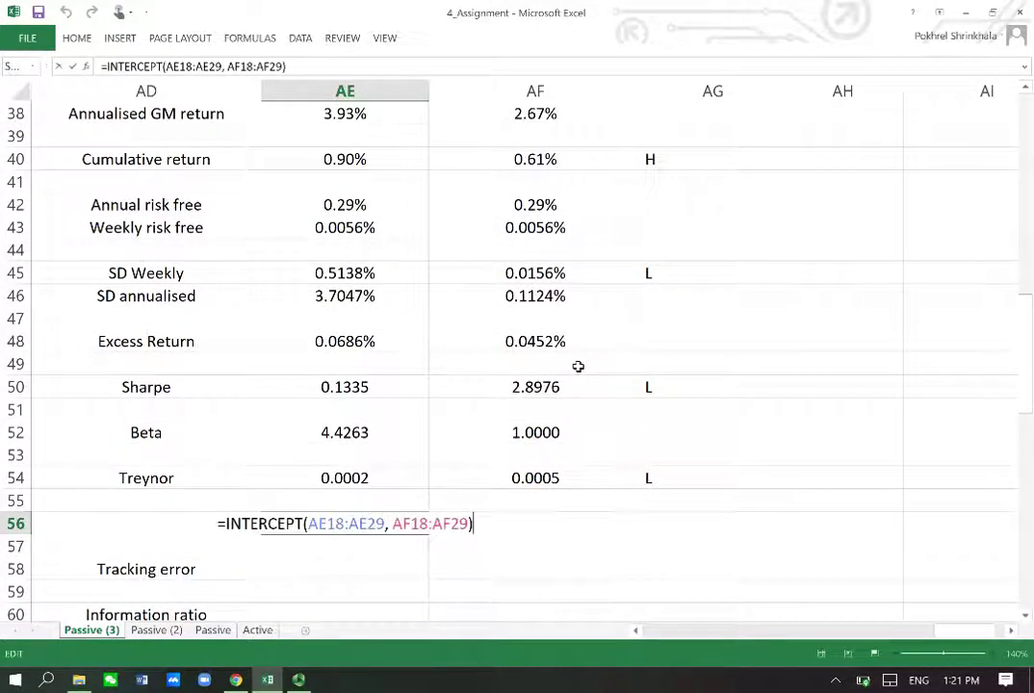
pyautogui.hotkey('shift', 'Home')
pyautogui.hotkey('ctrl', 'c')
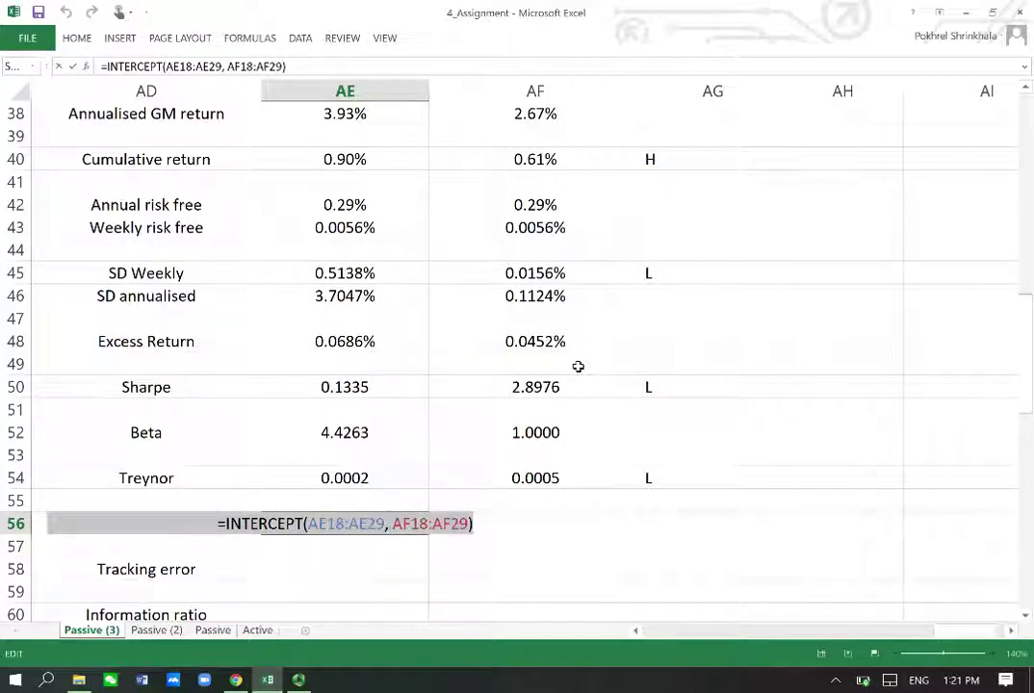
pyautogui.press('Return')
pyautogui.press('Up')
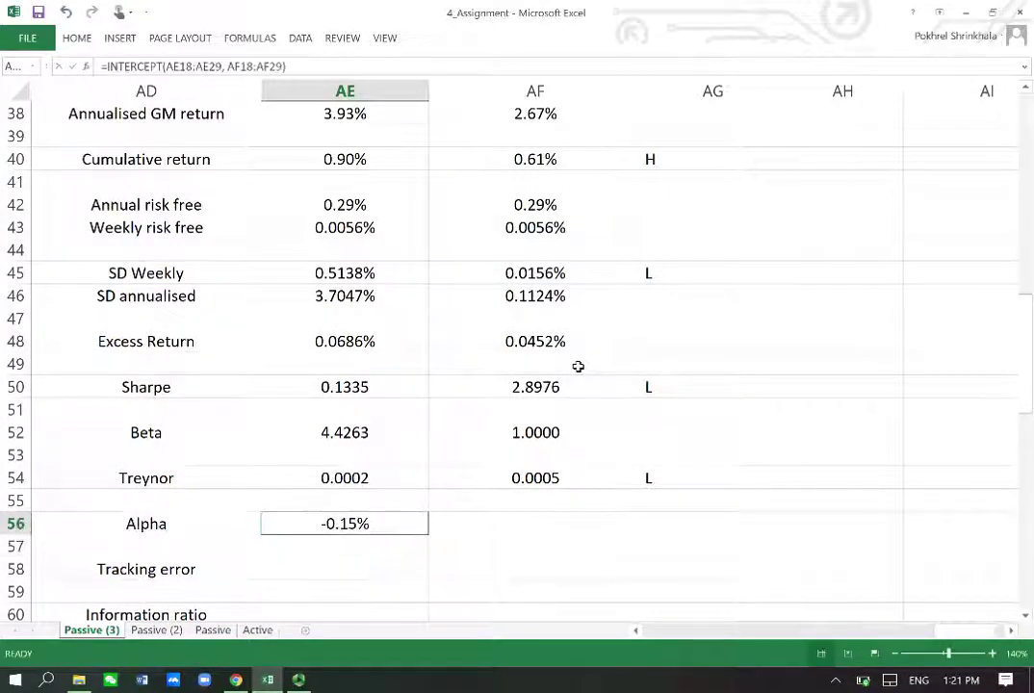
pyautogui.press('Right')
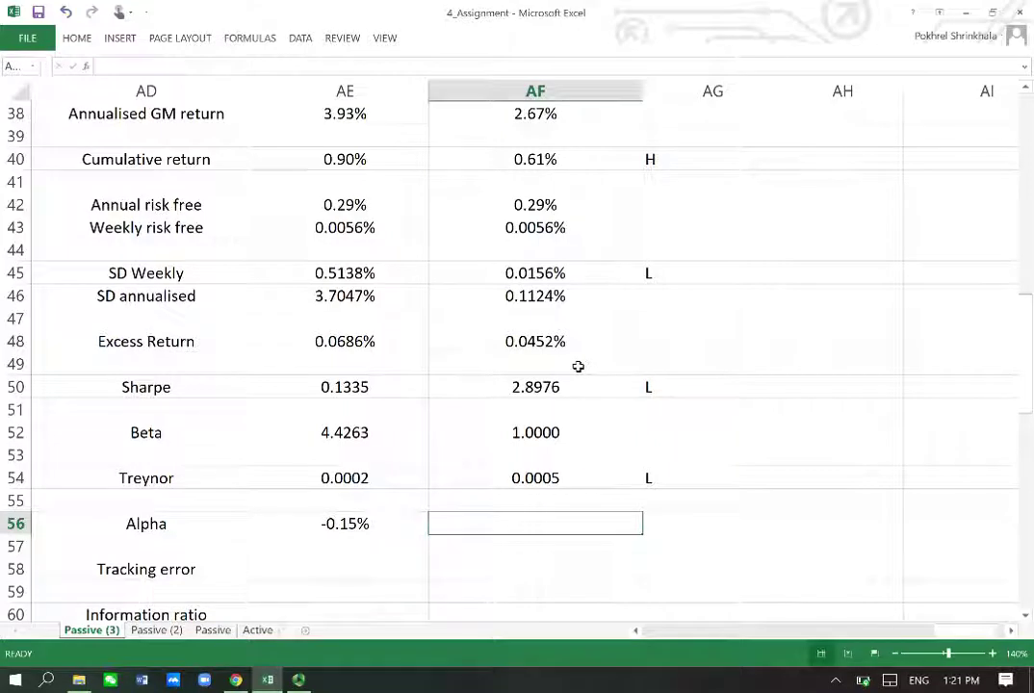
pyautogui.hotkey('ctrl', 'v')
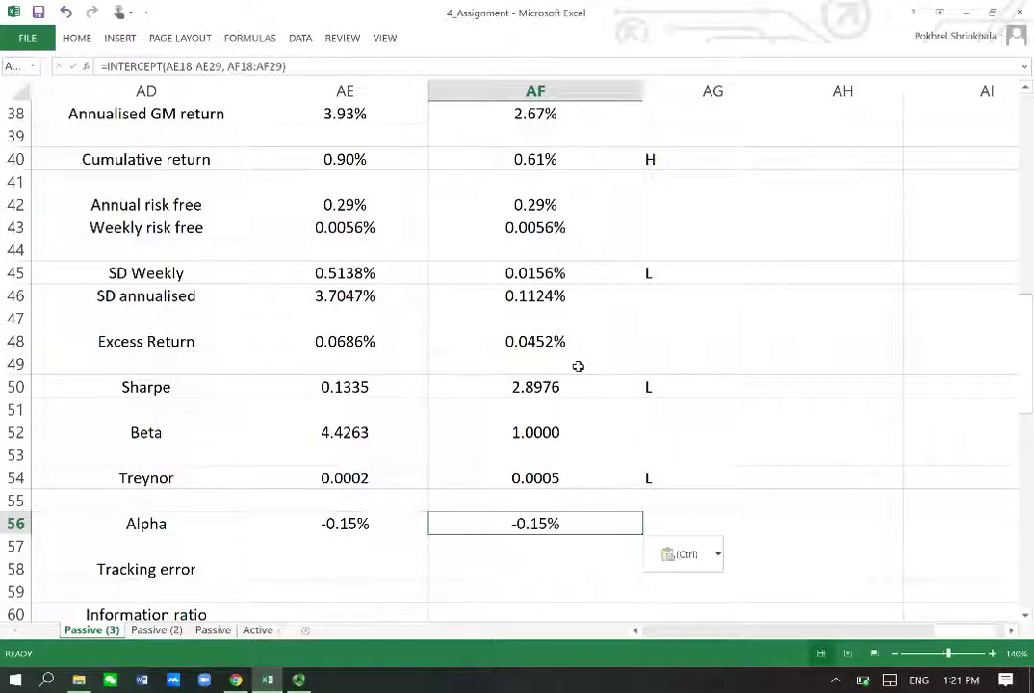
pyautogui.press('Escape')
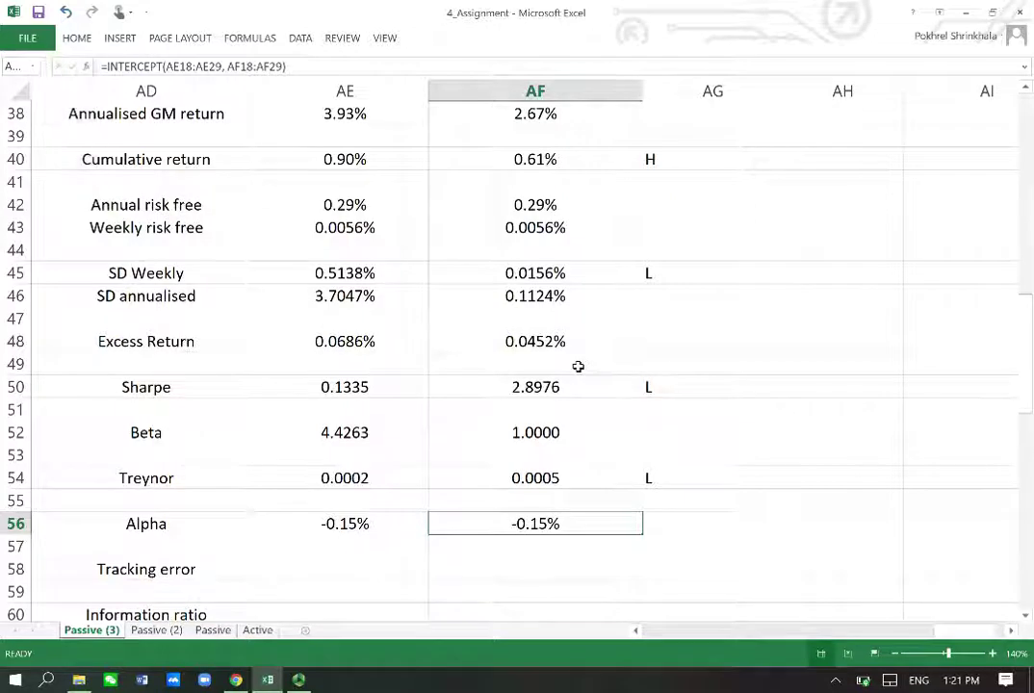
# Step: Change the first range of the INTERCEPT formula in AF56 to AF18:AF29 so the benchmark is compared with itself
pyautogui.press('F2')
pyautogui.press('Left')
pyautogui.press('Left')
pyautogui.press('Left')
pyautogui.press('Left')
pyautogui.press('Left')
pyautogui.press('Left')
pyautogui.press('Left')
pyautogui.press('Left')
pyautogui.press('Left')
pyautogui.press('Left')
pyautogui.press('Left')
pyautogui.press('Left')
pyautogui.press('Left')
pyautogui.press('Left')
pyautogui.press('Left')
pyautogui.press('Left')
pyautogui.press('Left')
pyautogui.press('Left')
pyautogui.press('Left')
pyautogui.press('BackSpace')
pyautogui.write('f')
pyautogui.press('Right')
pyautogui.press('Right')
pyautogui.press('Right')
pyautogui.press('Right')
pyautogui.press('Right')
pyautogui.press('BackSpace')
pyautogui.write('f')
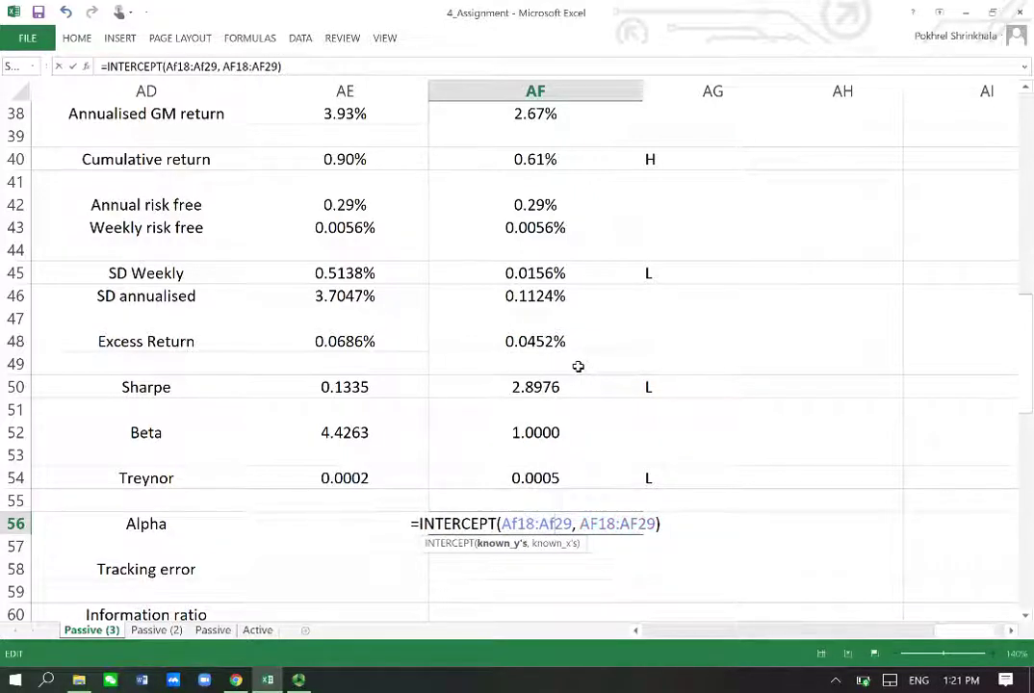
pyautogui.press('Return')
pyautogui.press('Up')
pyautogui.press('Left')
pyautogui.press('Right')
pyautogui.press('Down')
pyautogui.press('Up')
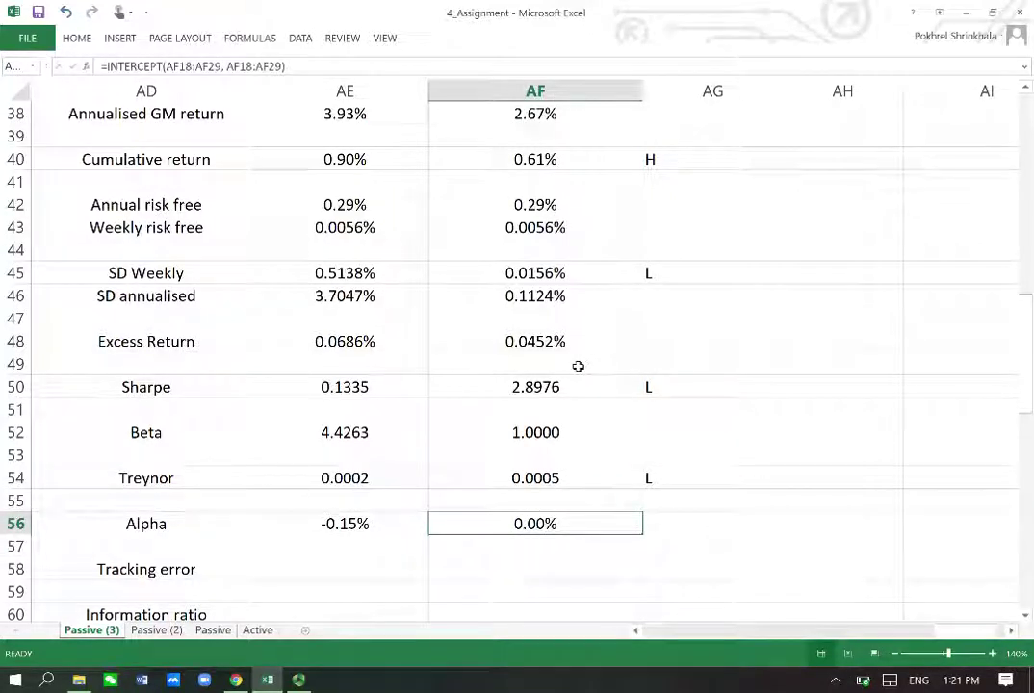
pyautogui.press('Left')
pyautogui.press('Left')
pyautogui.press('Right')
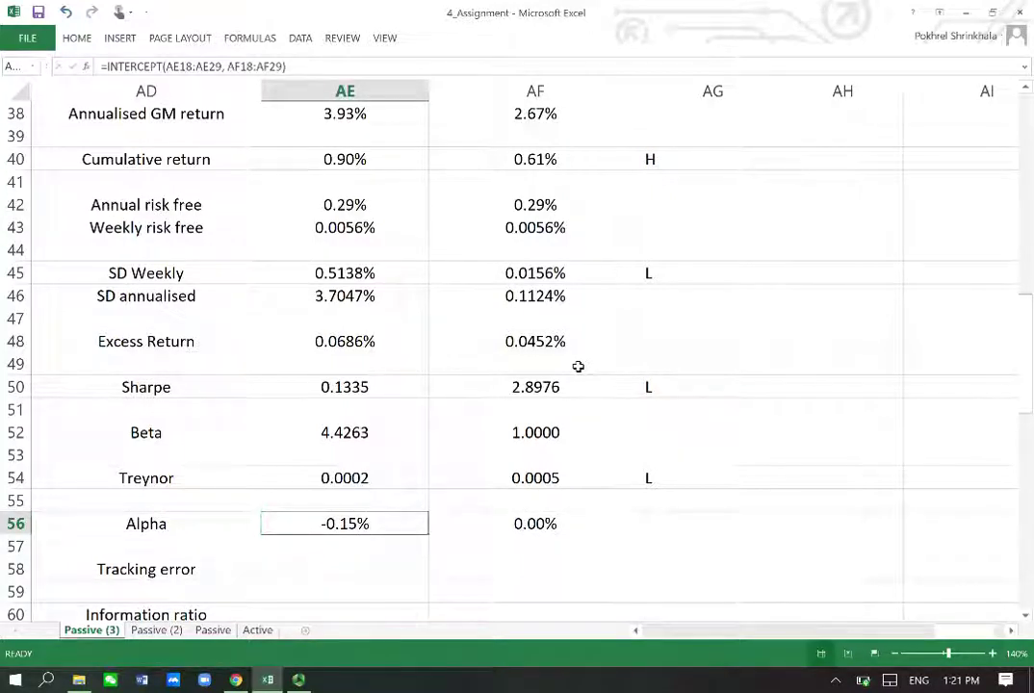
# Step: Examine how the first outperformance value in AH18 is derived from the portfolio and benchmark returns, for the tracking error
pyautogui.press('Down')
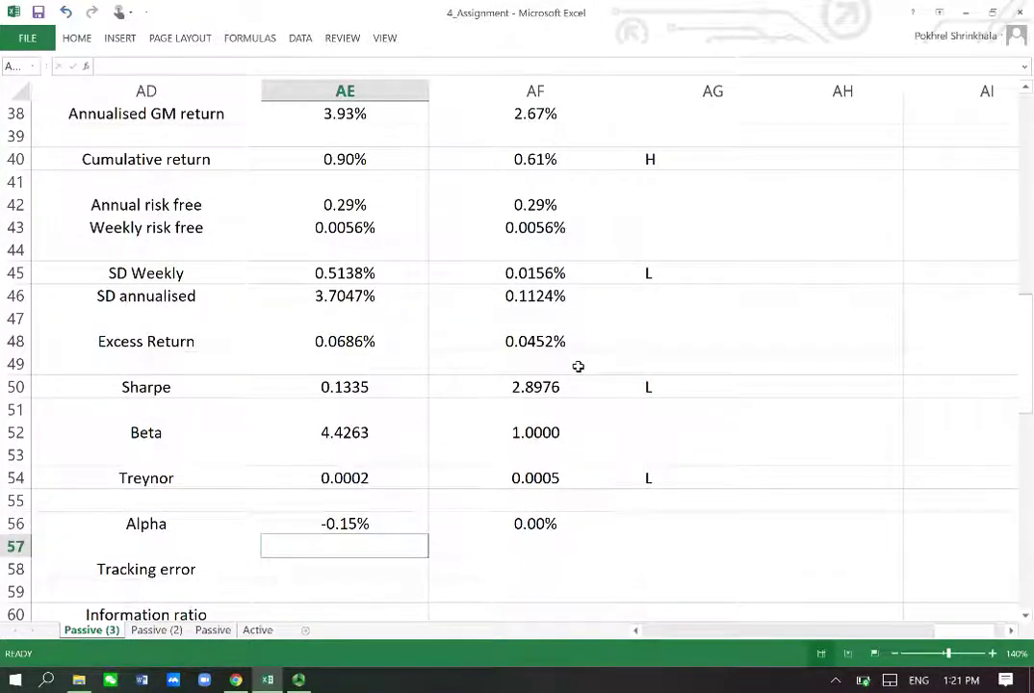
pyautogui.press('Down')
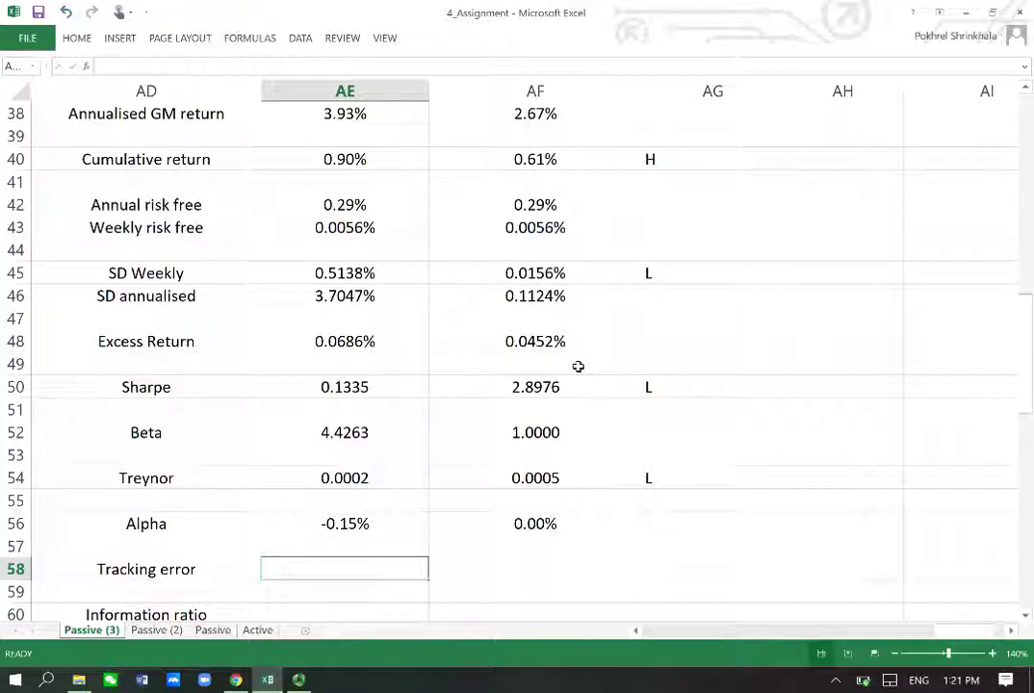
pyautogui.press('Up')
pyautogui.press('Up')
pyautogui.press('Up')
pyautogui.press('Up')
pyautogui.press('Up')
pyautogui.press('Up')
pyautogui.press('Up')
pyautogui.press('Up')
pyautogui.press('Up')
pyautogui.press('Up')
pyautogui.press('Up')
pyautogui.press('Up')
pyautogui.press('Up')
pyautogui.press('Up')
pyautogui.press('Up')
pyautogui.press('Up')
pyautogui.press('Up')
pyautogui.press('Up')
pyautogui.press('Up')
pyautogui.press('Up')
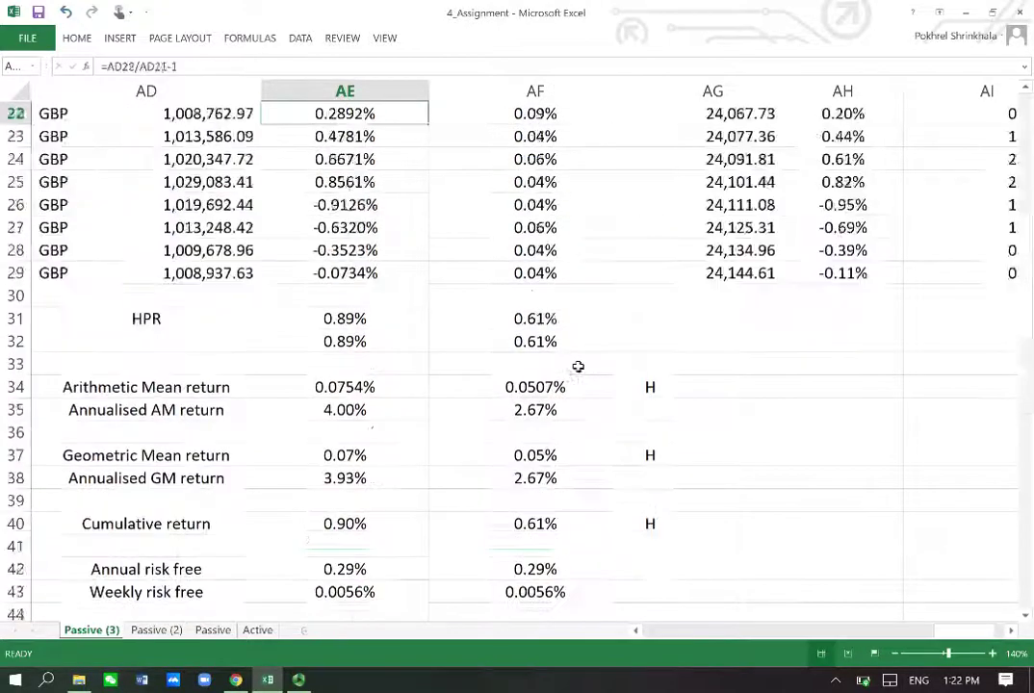
pyautogui.press('Up')
pyautogui.press('Up')
pyautogui.press('Up')
pyautogui.press('Up')
pyautogui.press('Up')
pyautogui.press('Up')
pyautogui.press('Up')
pyautogui.press('Up')
pyautogui.press('Up')
pyautogui.press('Up')
pyautogui.press('Up')
pyautogui.press('Up')
pyautogui.press('Down')
pyautogui.press('Down')
pyautogui.press('Down')
pyautogui.press('Down')
pyautogui.press('Down')
pyautogui.press('Down')
pyautogui.press('Down')
pyautogui.press('Down')
pyautogui.press('Down')
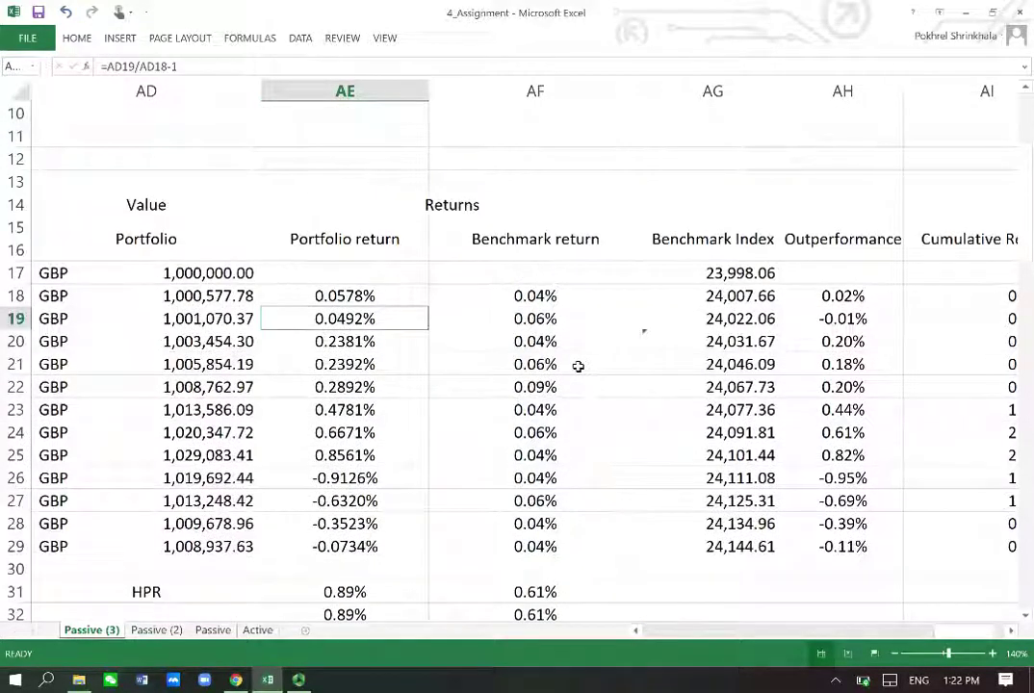
pyautogui.press('Up')
pyautogui.press('Right')
pyautogui.press('Right')
pyautogui.press('Right')
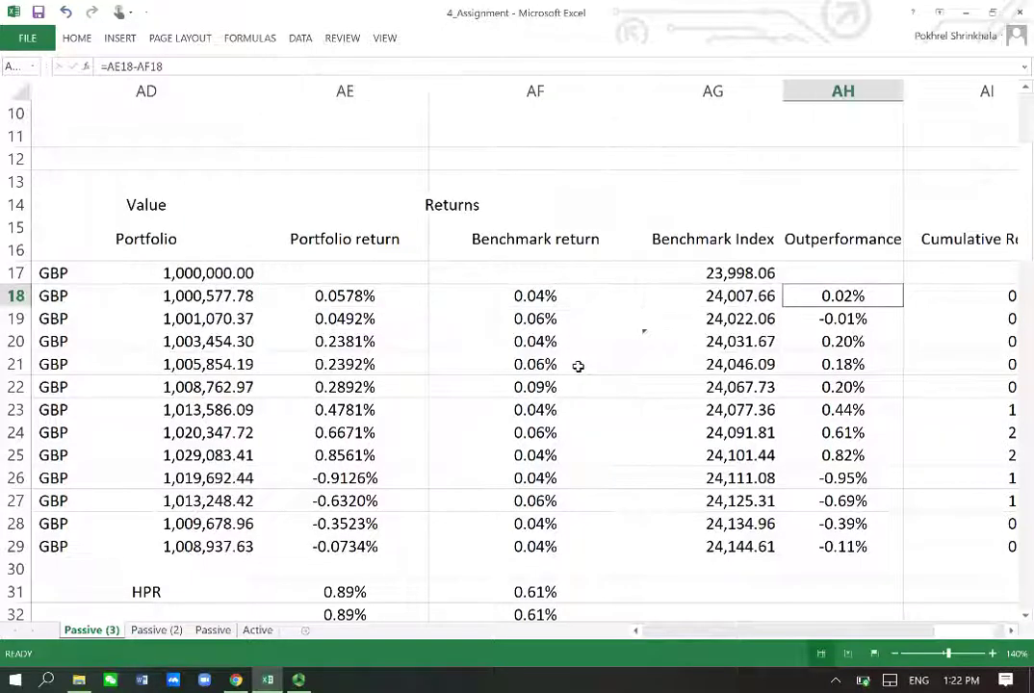
pyautogui.press('Left')
pyautogui.press('Left')
pyautogui.press('Left')
pyautogui.press('Right')
pyautogui.press('Right')
pyautogui.press('Right')
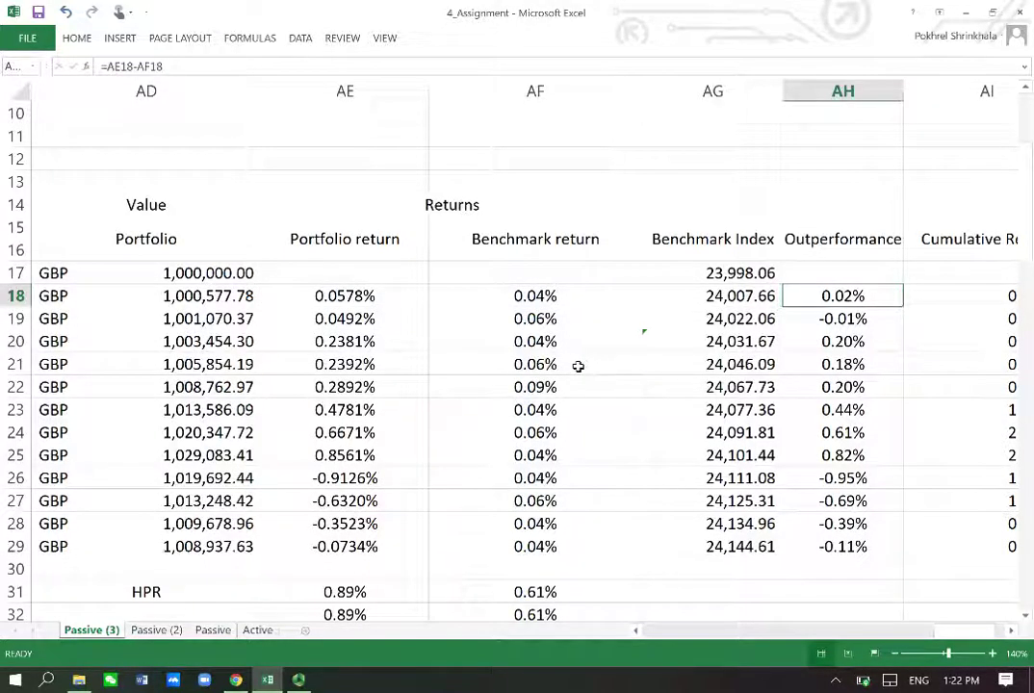
pyautogui.press('Down')
pyautogui.press('Up')
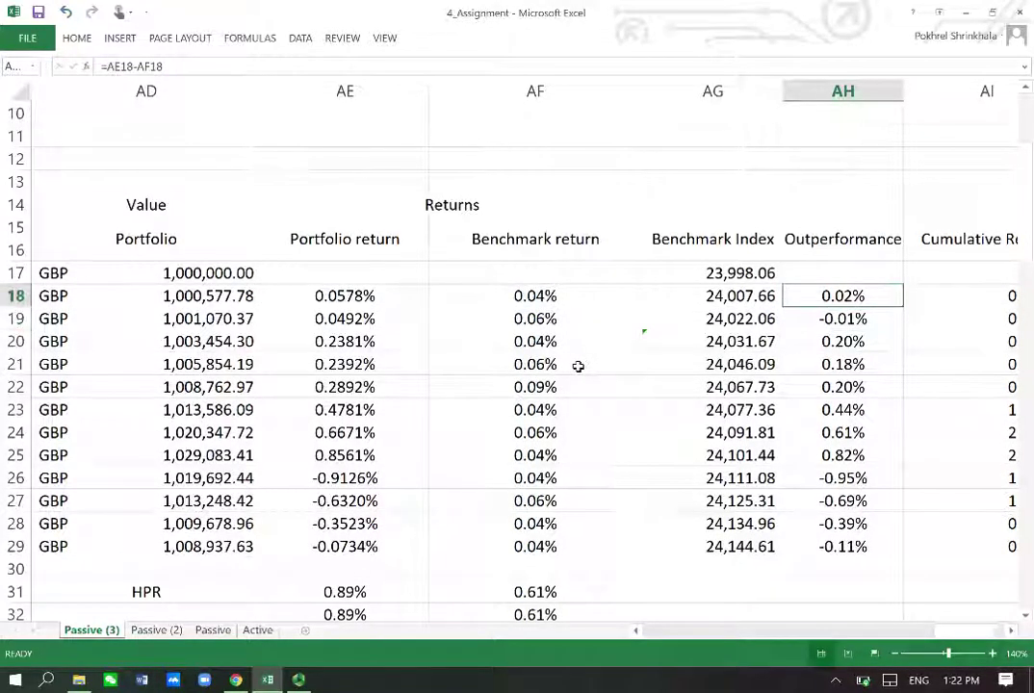
pyautogui.press('XF86MonBrightnessUp')
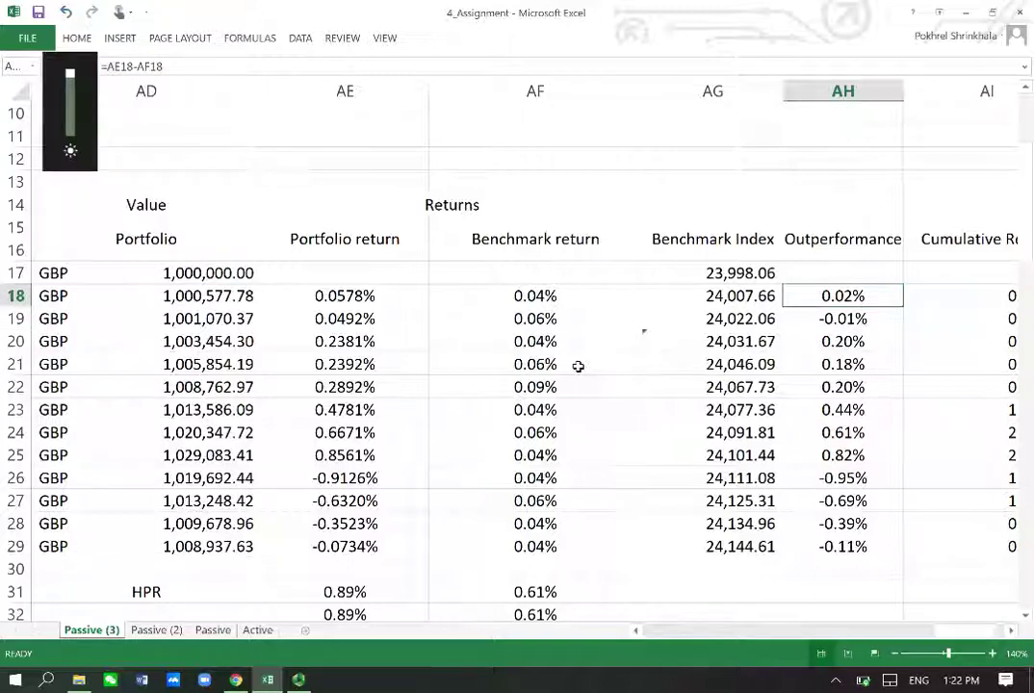
pyautogui.press('F2')
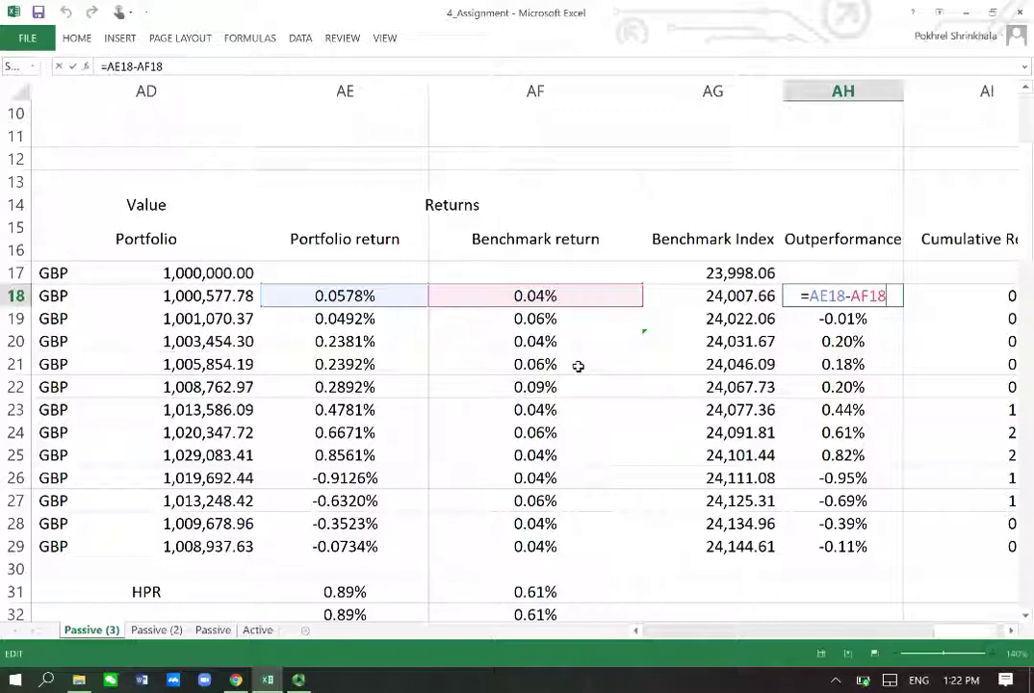
pyautogui.hotkey('ctrl', 'Return')
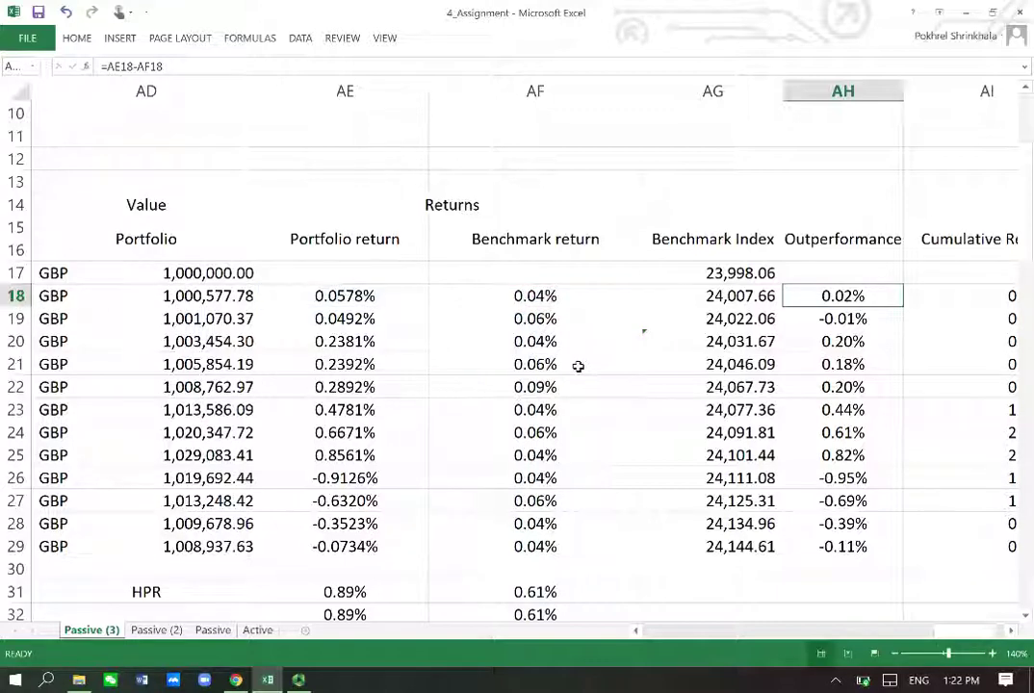
# Step: Check the remaining outperformance formulas down column AH, from AH19 to AH29
pyautogui.press('Down')
pyautogui.press('Up')
pyautogui.press('Down')
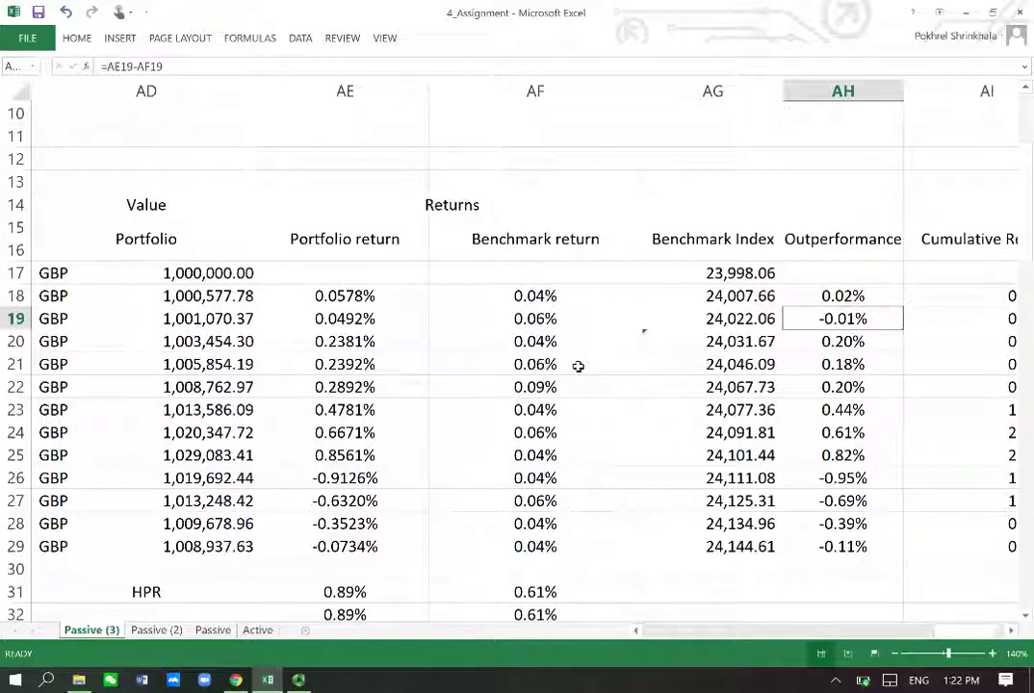
pyautogui.press('Down')
pyautogui.press('Down')
pyautogui.press('Down')
pyautogui.press('Down')
pyautogui.press('Down')
pyautogui.press('Down')
pyautogui.press('Down')
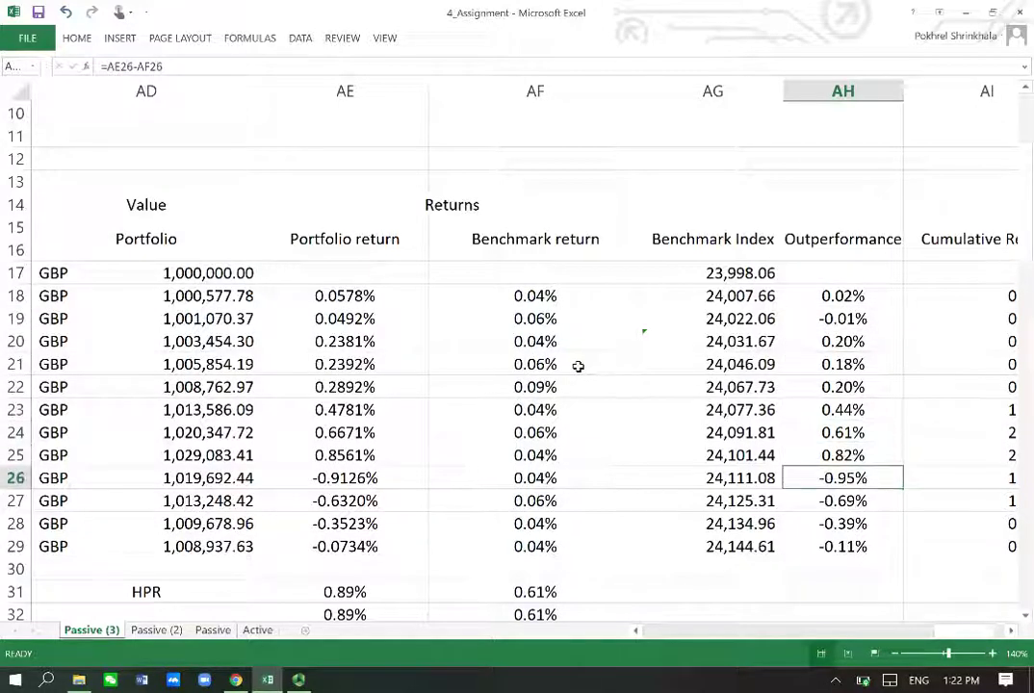
pyautogui.press('Down')
pyautogui.press('Down')
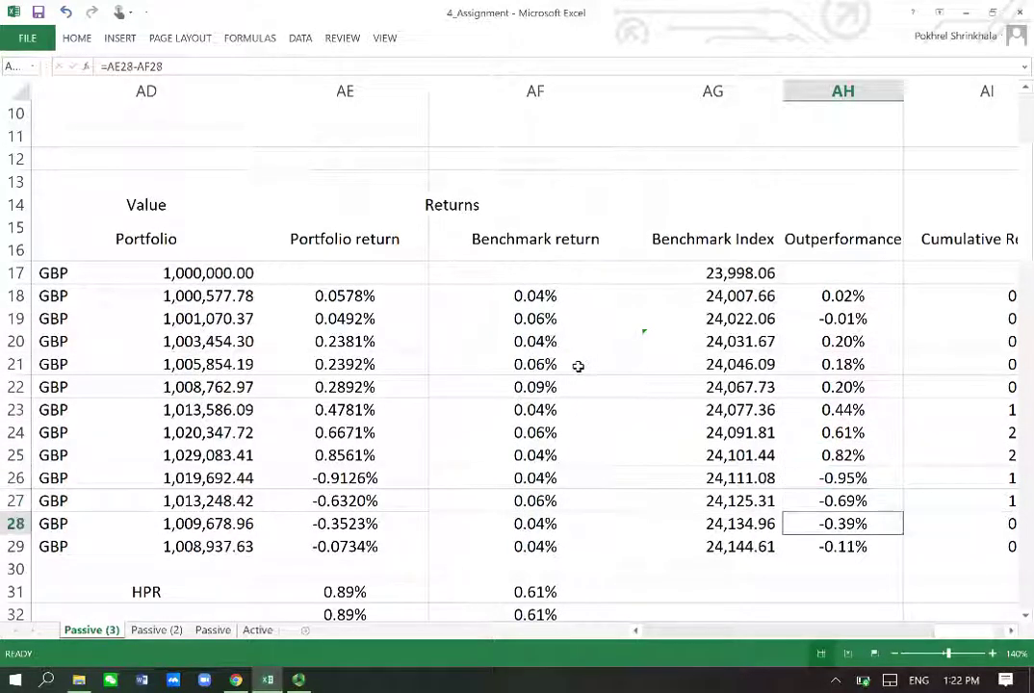
pyautogui.press('Down')
pyautogui.press('Down')
pyautogui.press('Down')
pyautogui.press('Left')
pyautogui.press('Left')
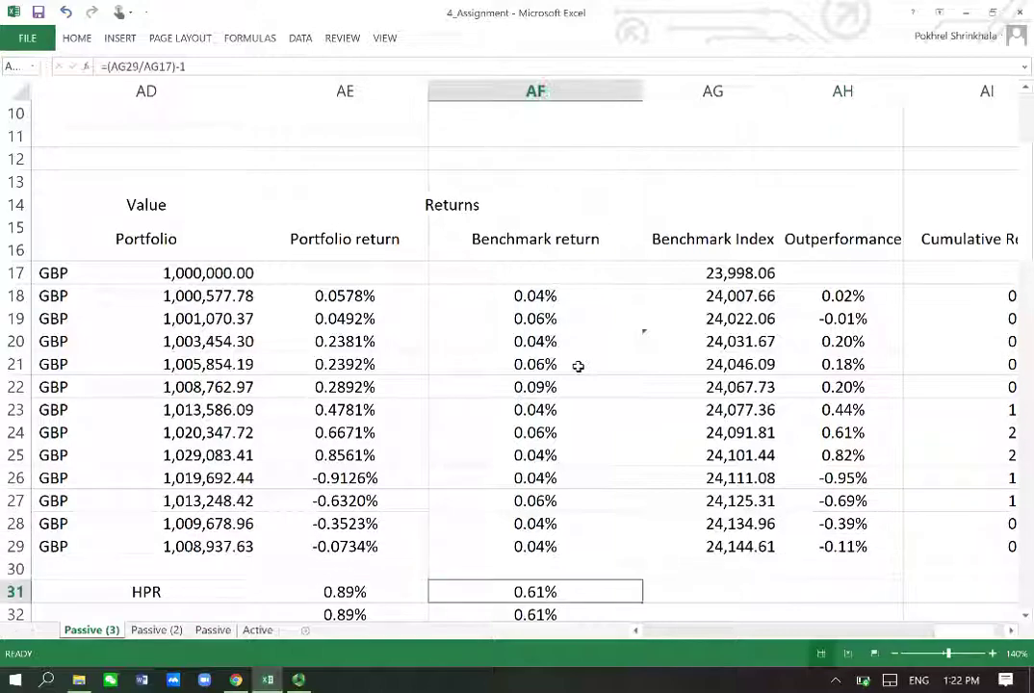
# Step: Calculate the portfolio's tracking error in AE58 as the sample standard deviation of the outperformance values, =STDEV.S(AH18:AH29)
pyautogui.press('Left')
pyautogui.press('Down')
pyautogui.press('Down')
pyautogui.press('Down')
pyautogui.press('Down')
pyautogui.press('Down')
pyautogui.press('Down')
pyautogui.press('Down')
pyautogui.press('Down')
pyautogui.press('Down')
pyautogui.press('Down')
pyautogui.press('Down')
pyautogui.press('Down')
pyautogui.press('Down')
pyautogui.press('Down')
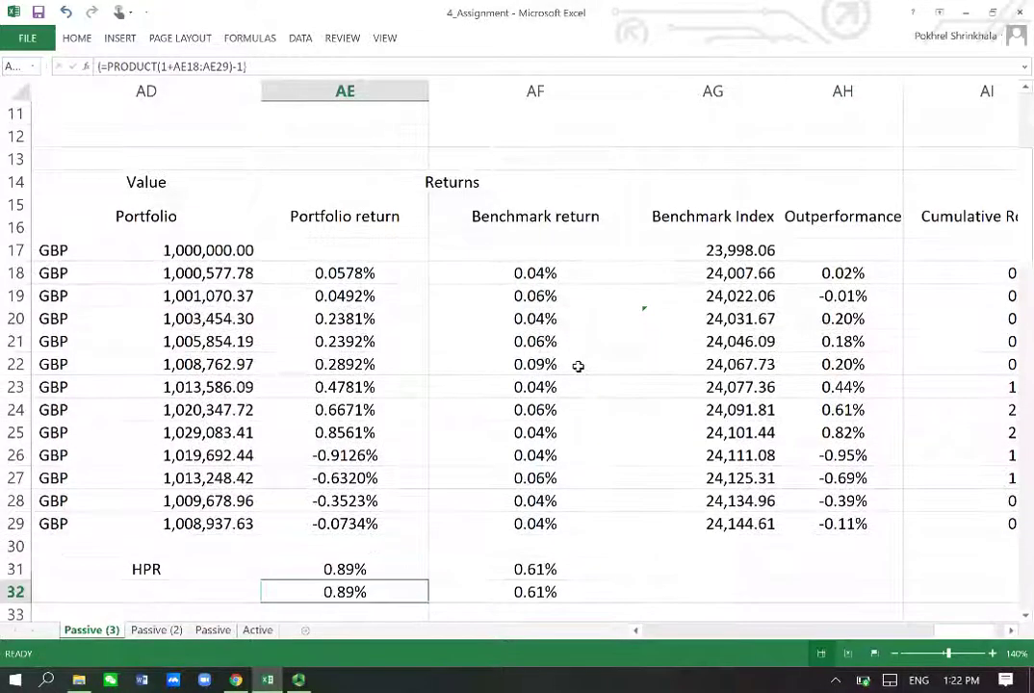
pyautogui.press('Down')
pyautogui.press('Down')
pyautogui.press('Down')
pyautogui.press('Down')
pyautogui.press('Down')
pyautogui.press('Down')
pyautogui.press('Down')
pyautogui.press('Down')
pyautogui.press('Down')
pyautogui.press('Down')
pyautogui.press('Down')
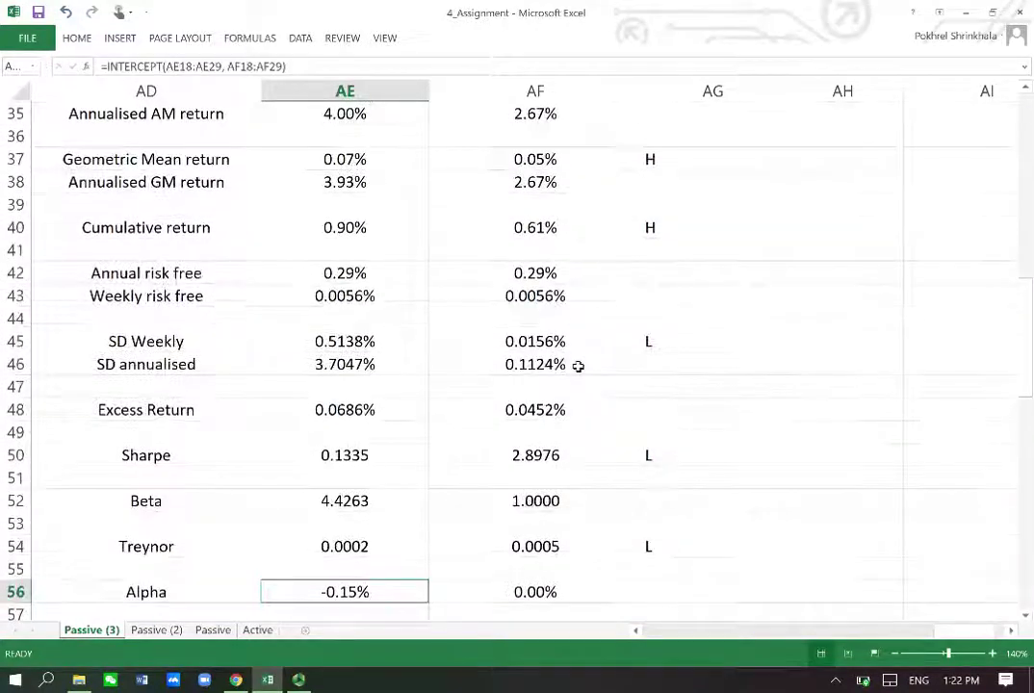
pyautogui.hotkey('ctrl', 'Down')
pyautogui.hotkey('ctrl', 'Up')
pyautogui.press('Down')
pyautogui.press('Down')
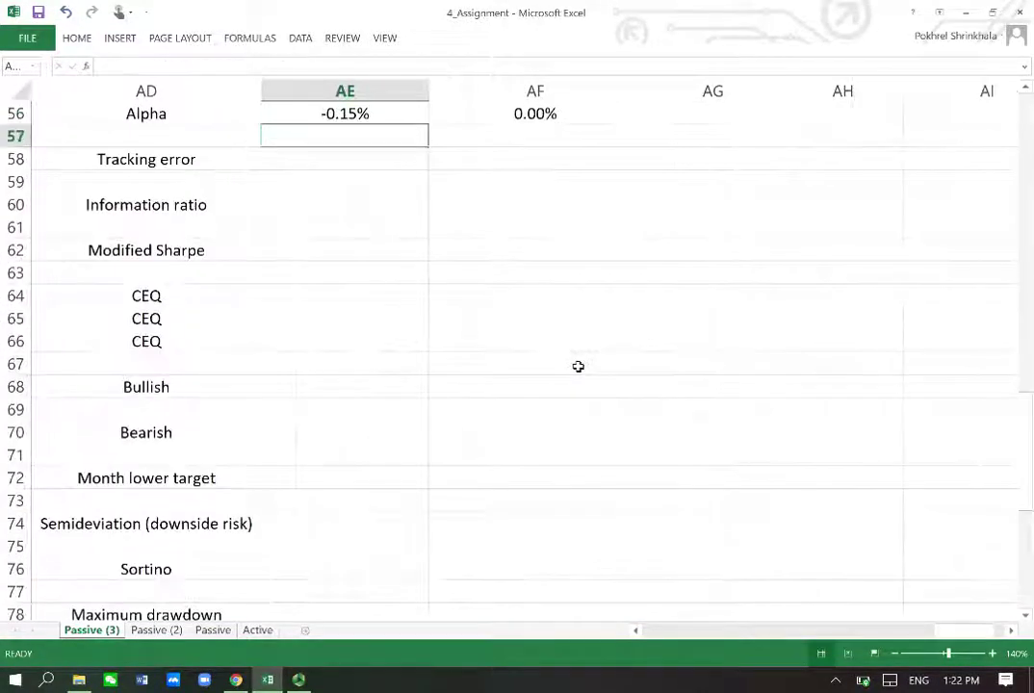
pyautogui.write('=')
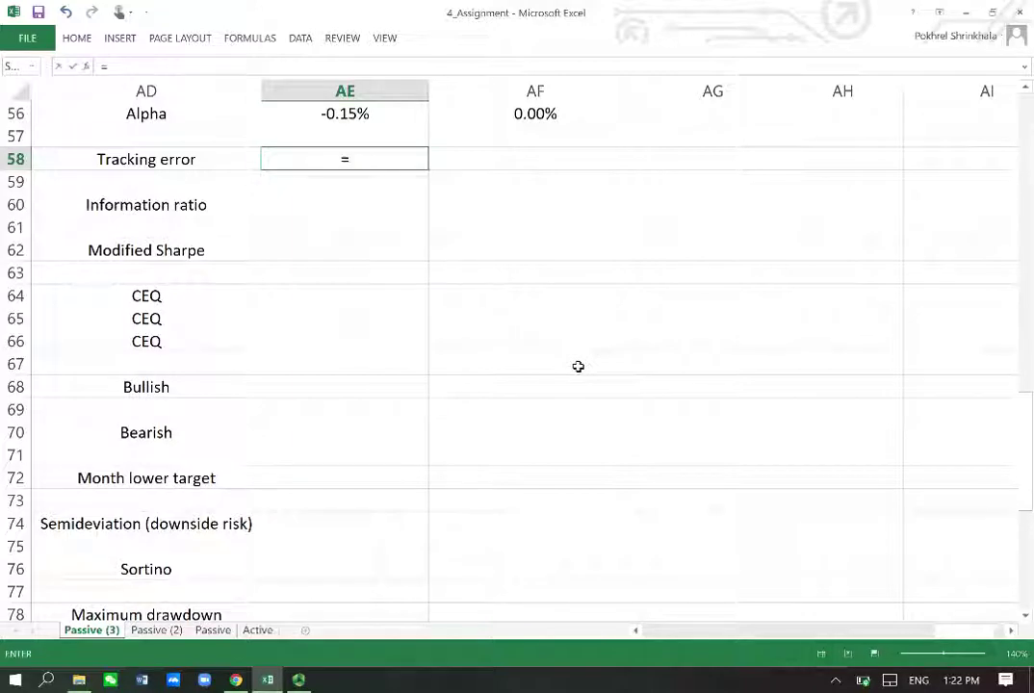
pyautogui.write('std')
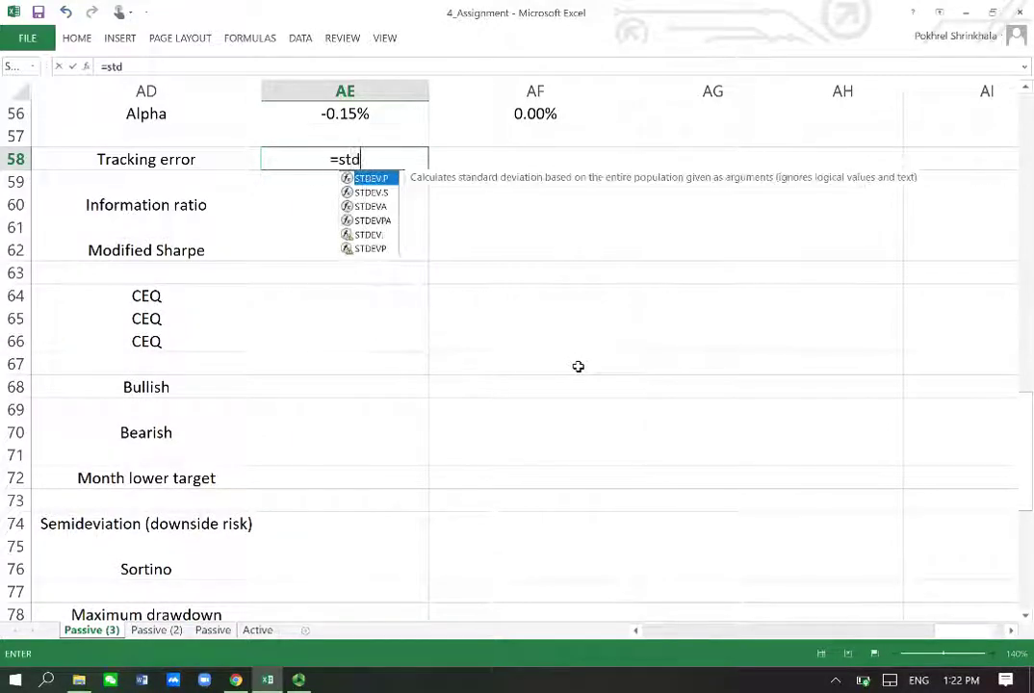
pyautogui.write('ev.s(')
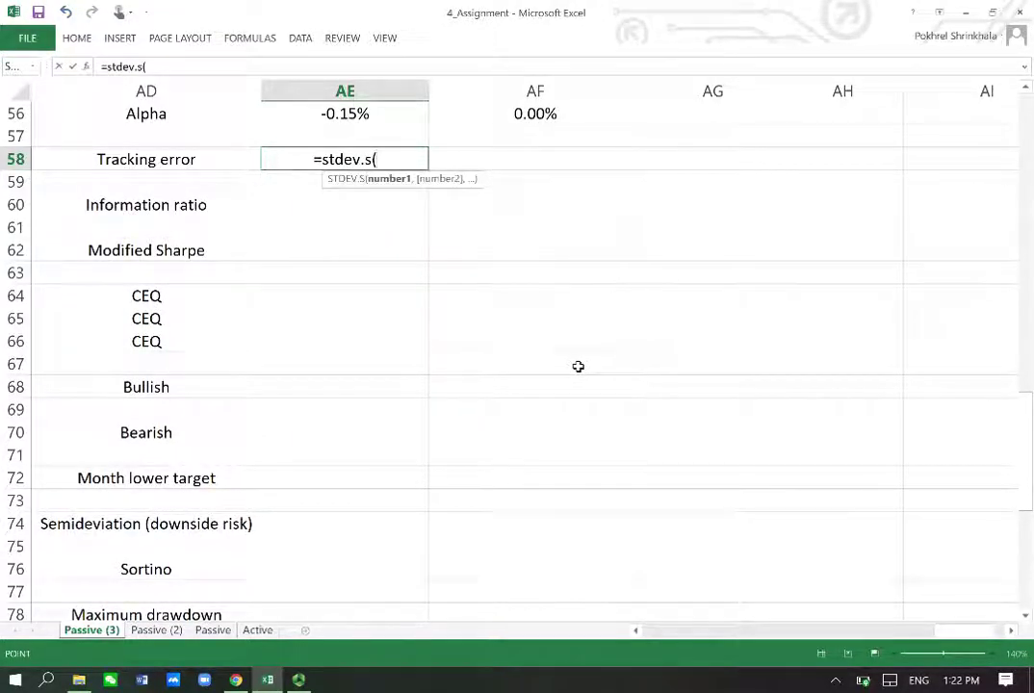
pyautogui.press('Up')
pyautogui.press('Up')
pyautogui.press('Up')
pyautogui.press('Up')
pyautogui.press('Up')
pyautogui.press('Up')
pyautogui.press('Up')
pyautogui.press('Up')
pyautogui.press('Up')
pyautogui.press('Up')
pyautogui.press('Up')
pyautogui.press('Up')
pyautogui.press('Up')
pyautogui.press('Up')
pyautogui.press('Up')
pyautogui.press('Up')
pyautogui.press('Up')
pyautogui.press('Up')
pyautogui.press('Up')
pyautogui.press('Up')
pyautogui.press('Up')
pyautogui.press('Up')
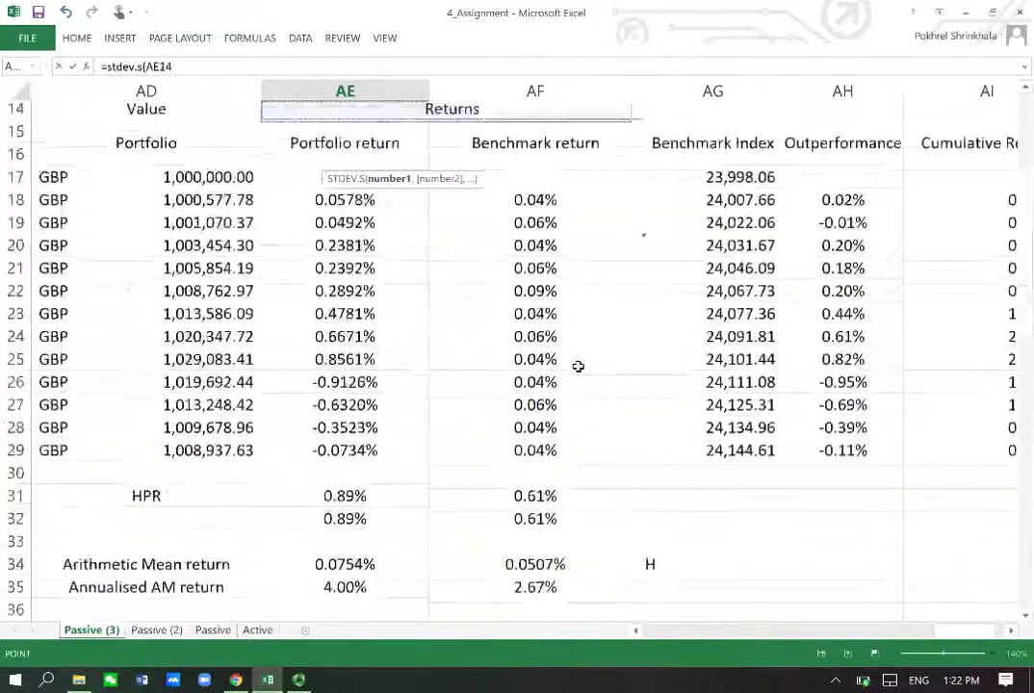
pyautogui.press('Right')
pyautogui.press('Right')
pyautogui.press('Right')
pyautogui.press('Down')
pyautogui.press('Down')
pyautogui.press('Down')
pyautogui.press('Down')
pyautogui.press('Down')
pyautogui.press('Down')
pyautogui.press('Down')
pyautogui.press('Down')
pyautogui.press('Down')
pyautogui.press('Down')
pyautogui.press('Down')
pyautogui.press('Down')
pyautogui.press('Down')
pyautogui.press('Down')
pyautogui.press('Down')
pyautogui.press('Down')
pyautogui.press('Down')
pyautogui.press('Down')
pyautogui.press('Down')
pyautogui.press('Down')
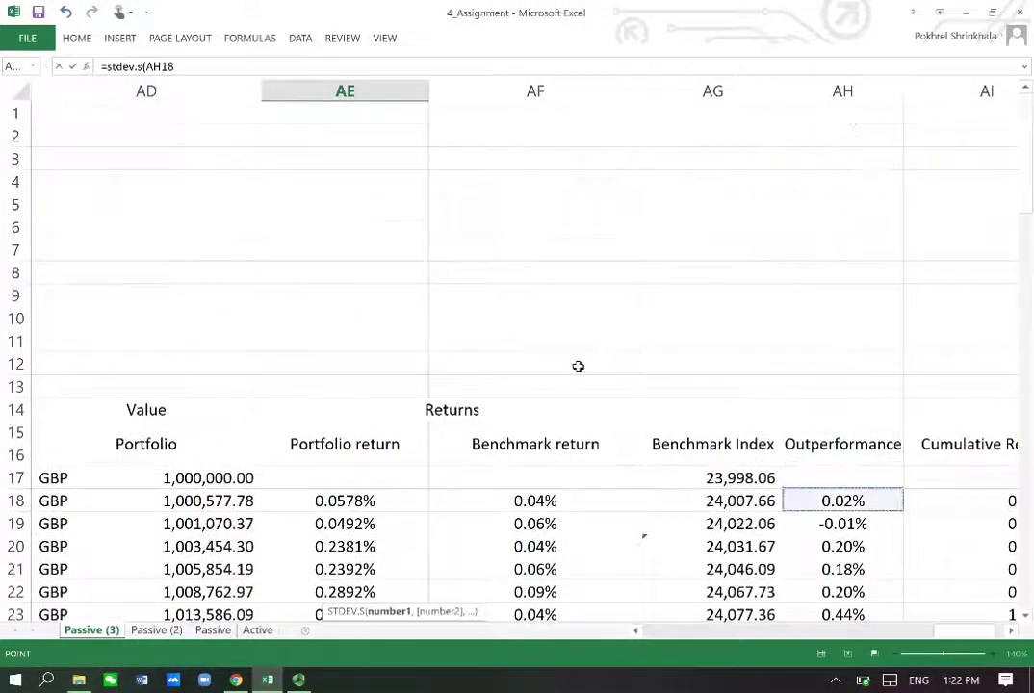
pyautogui.hotkey('shift', 'Up')
pyautogui.hotkey('shift', 'Up')
pyautogui.hotkey('shift', 'Up')
pyautogui.hotkey('shift', 'Up')
pyautogui.hotkey('shift', 'Up')
pyautogui.hotkey('shift', 'Up')
pyautogui.hotkey('shift', 'Up')
pyautogui.hotkey('shift', 'Up')
pyautogui.hotkey('shift', 'Up')
pyautogui.hotkey('shift', 'Up')
pyautogui.hotkey('shift', 'Up')
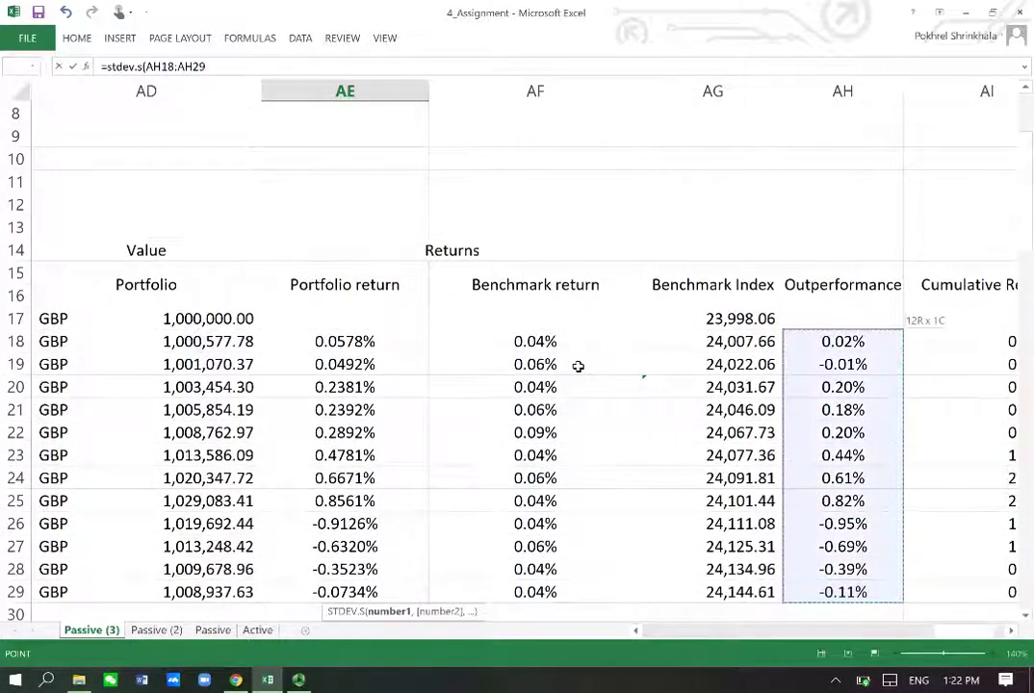
pyautogui.press('Return')
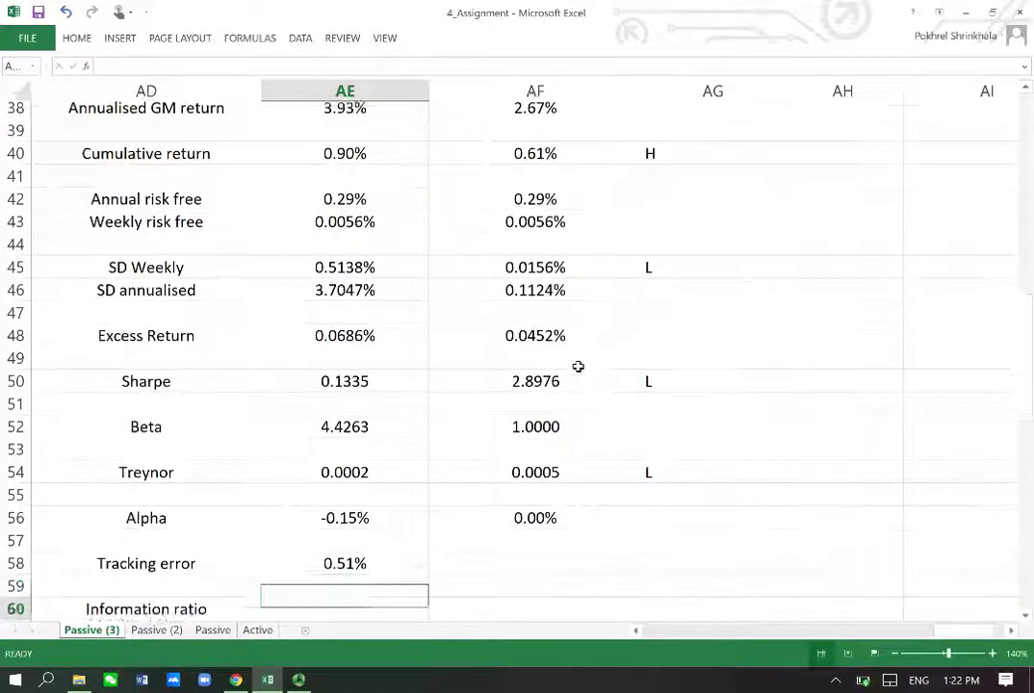
# Step: Review the tracking error formula in AE58 and the measures still to fill in beneath it
pyautogui.press('Down')
pyautogui.press('Down')
pyautogui.press('Up')
pyautogui.press('Up')
pyautogui.press('Up')
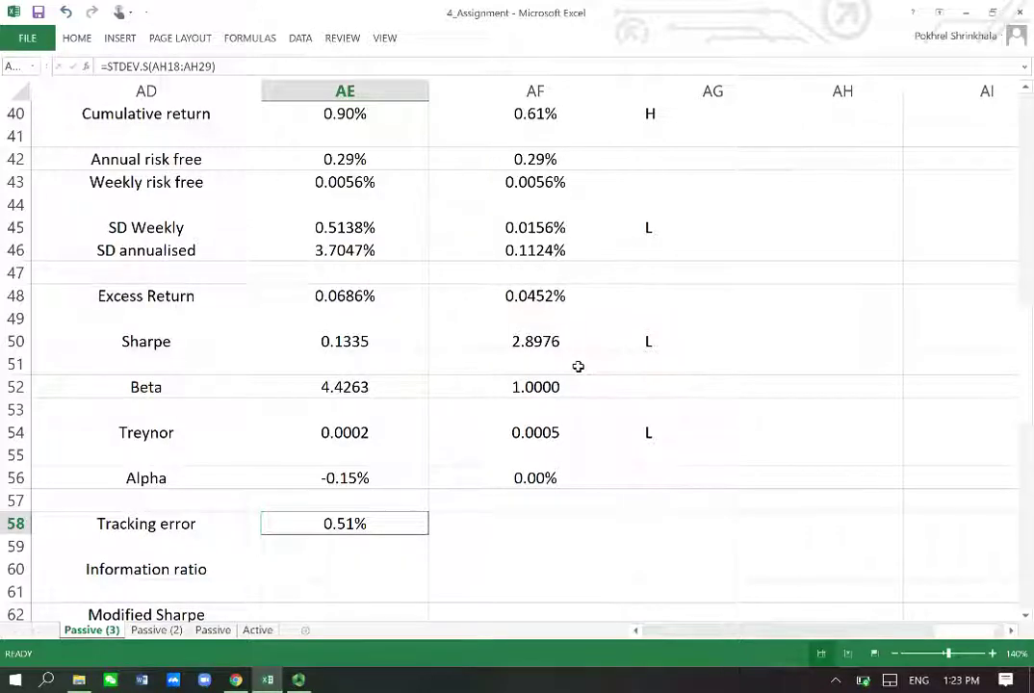
pyautogui.press('Down')
pyautogui.press('Down')
pyautogui.press('Down')
pyautogui.press('Down')
pyautogui.press('Down')
pyautogui.press('Down')
pyautogui.press('Down')
pyautogui.press('Up')
pyautogui.press('Up')
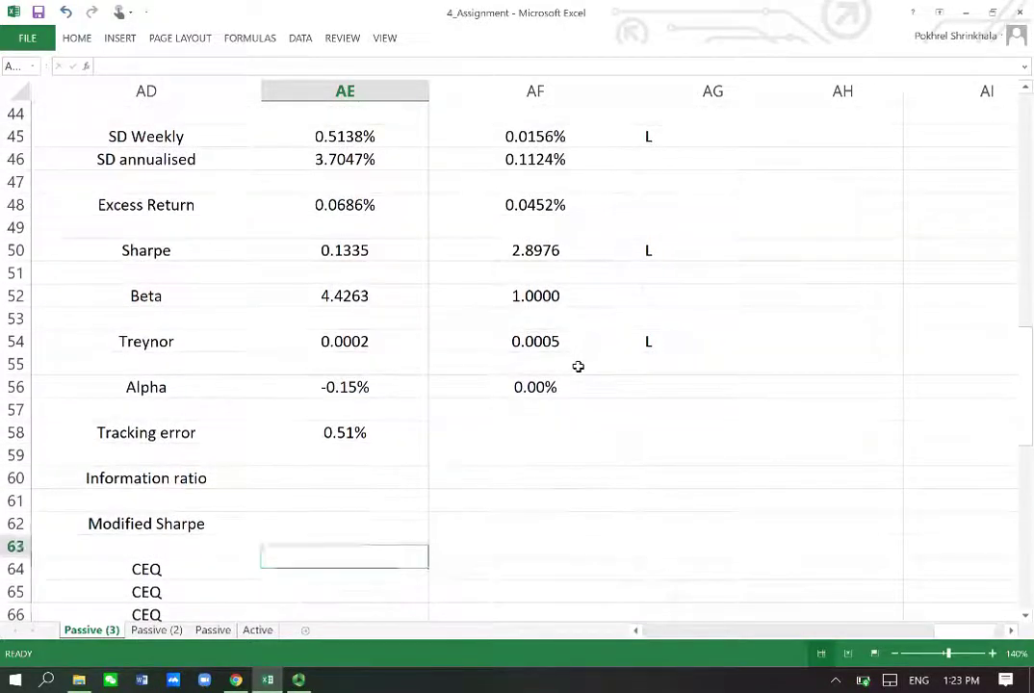
pyautogui.press('Up')
pyautogui.press('Up')
pyautogui.press('Up')
pyautogui.press('Up')
pyautogui.press('Up')
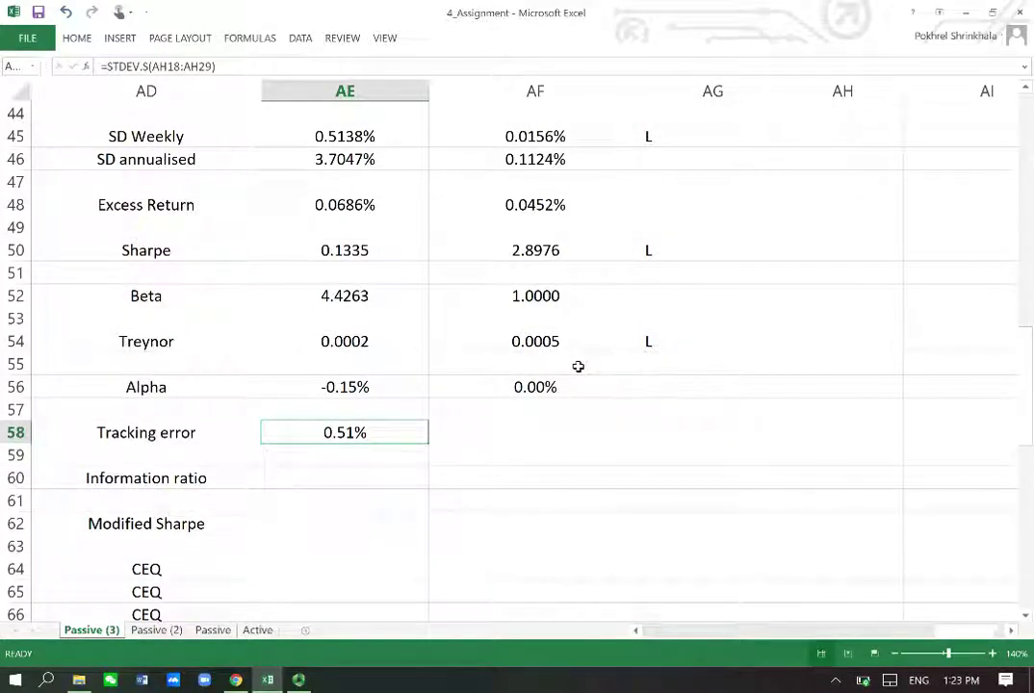
# Step: Enter the information ratio's numerator in AE60 as the portfolio's geometric mean return minus the benchmark's, =(AE37-AF37)
pyautogui.press('Down')
pyautogui.press('Down')
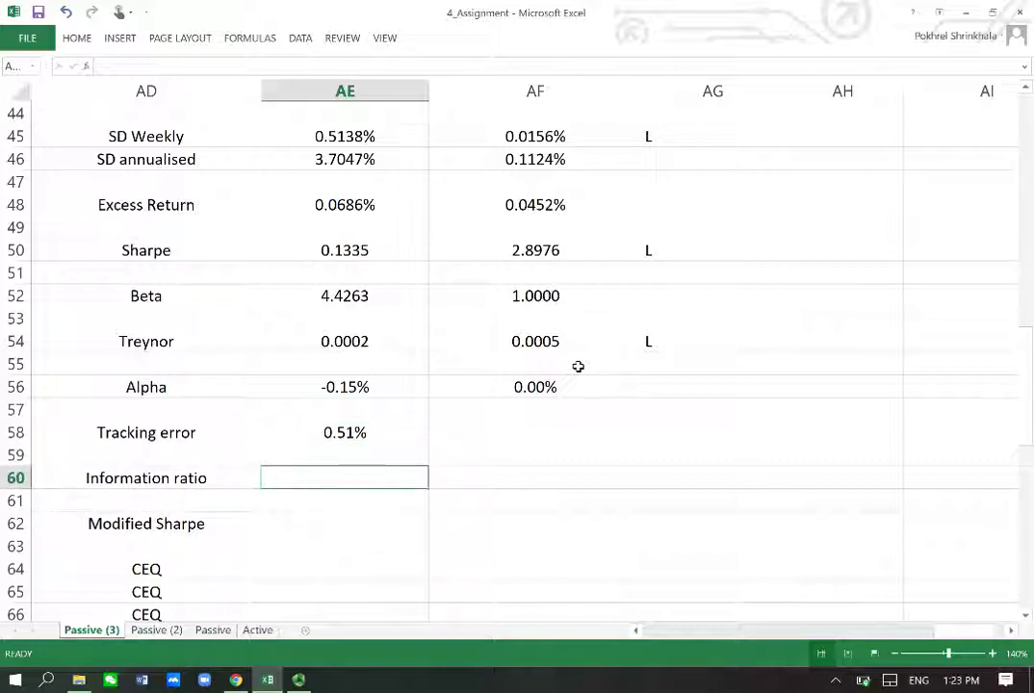
pyautogui.write('=(')
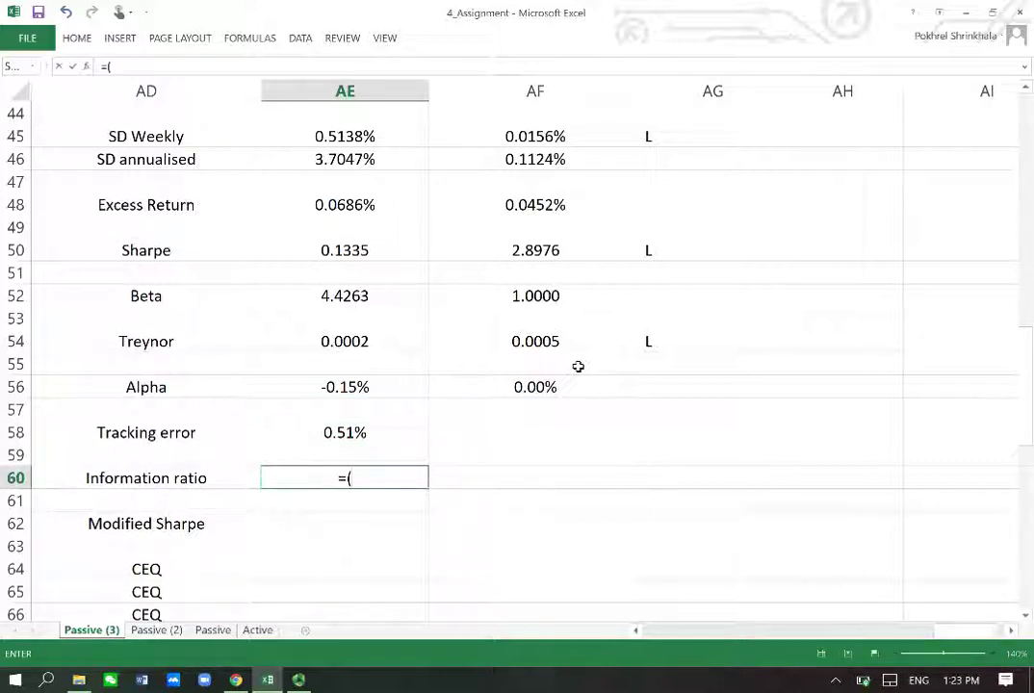
pyautogui.press('Up')
pyautogui.press('Up')
pyautogui.press('Up')
pyautogui.press('Up')
pyautogui.press('Up')
pyautogui.press('Up')
pyautogui.press('Up')
pyautogui.press('Up')
pyautogui.press('Up')
pyautogui.press('Up')
pyautogui.press('Up')
pyautogui.press('Up')
pyautogui.press('Up')
pyautogui.press('Up')
pyautogui.press('Up')
pyautogui.press('Up')
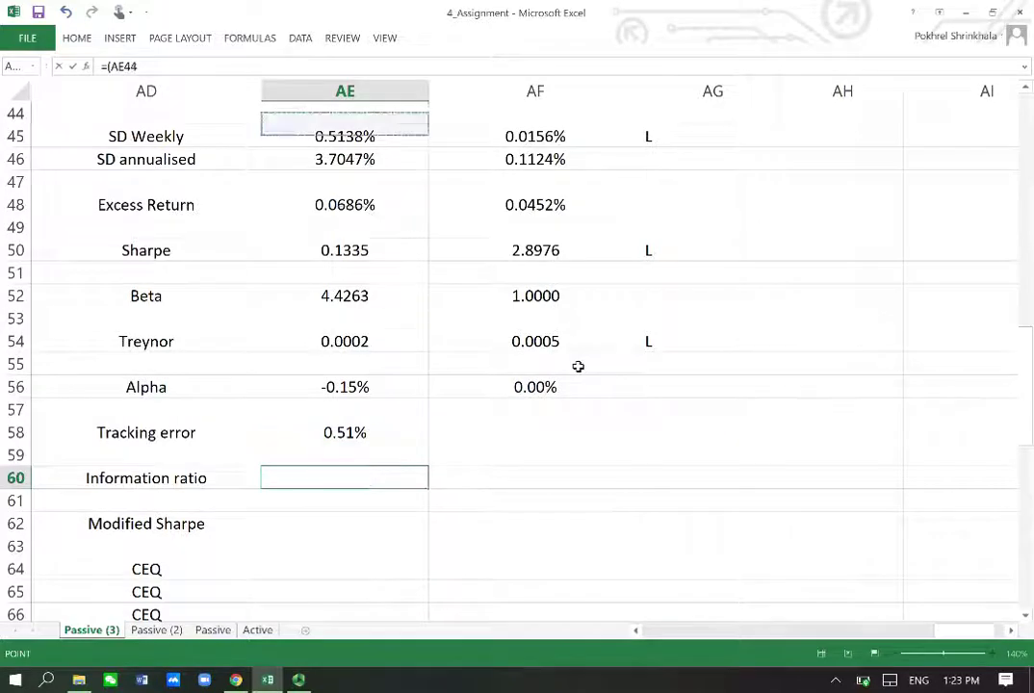
pyautogui.press('Up')
pyautogui.press('Up')
pyautogui.press('Up')
pyautogui.press('Up')
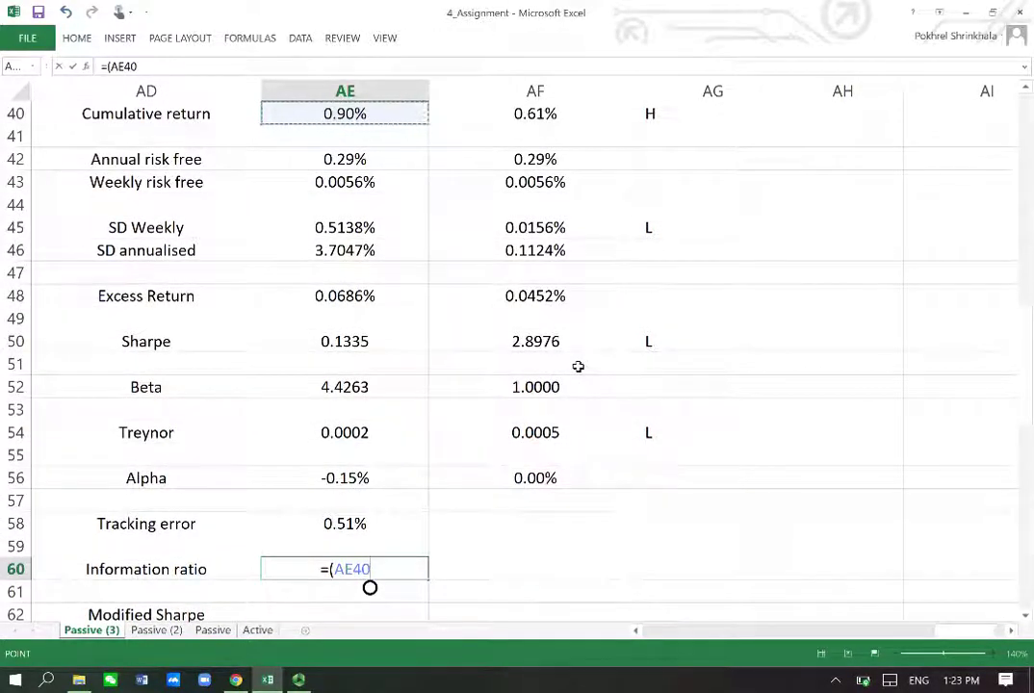
pyautogui.press('Up')
pyautogui.press('Up')
pyautogui.press('Up')
pyautogui.press('Up')
pyautogui.press('Up')
pyautogui.press('Up')
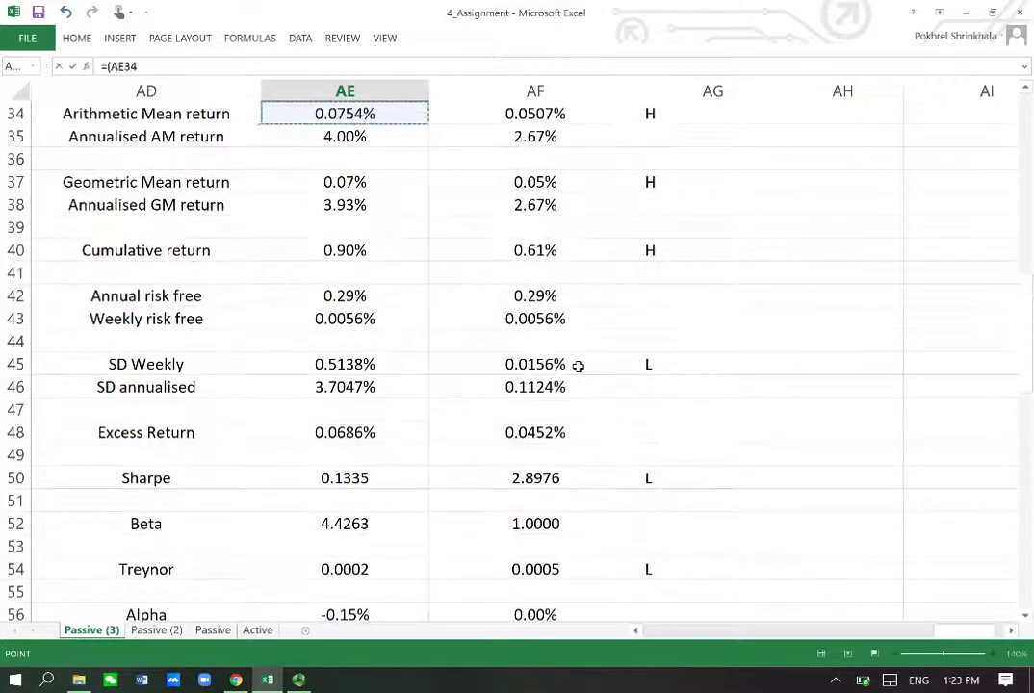
pyautogui.press('Up')
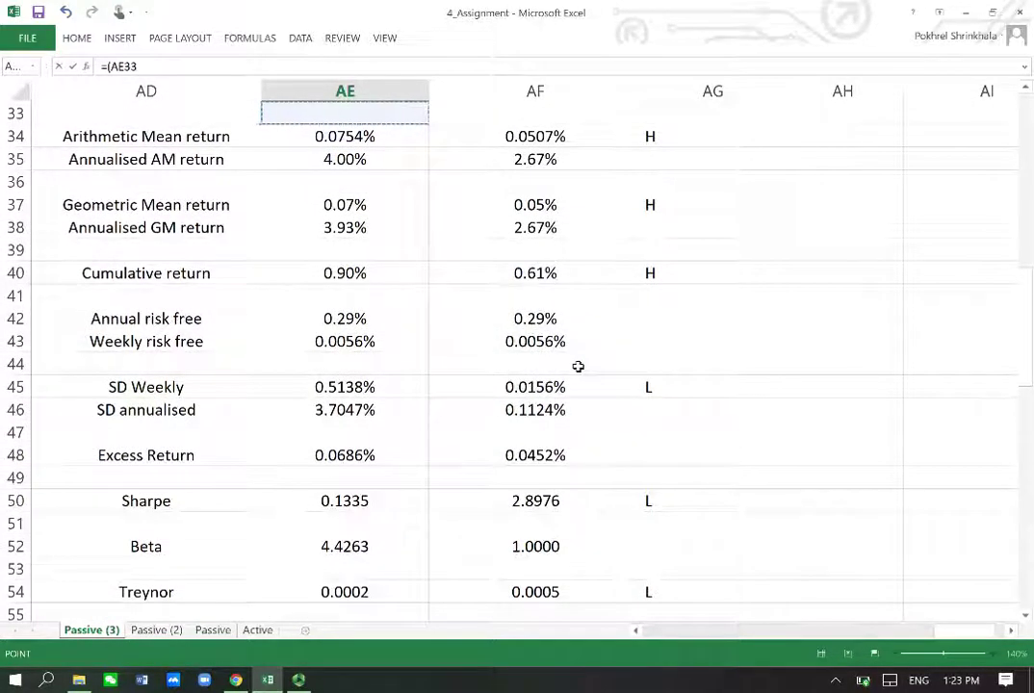
pyautogui.press('Down')
pyautogui.press('Down')
pyautogui.press('Down')
pyautogui.press('Down')
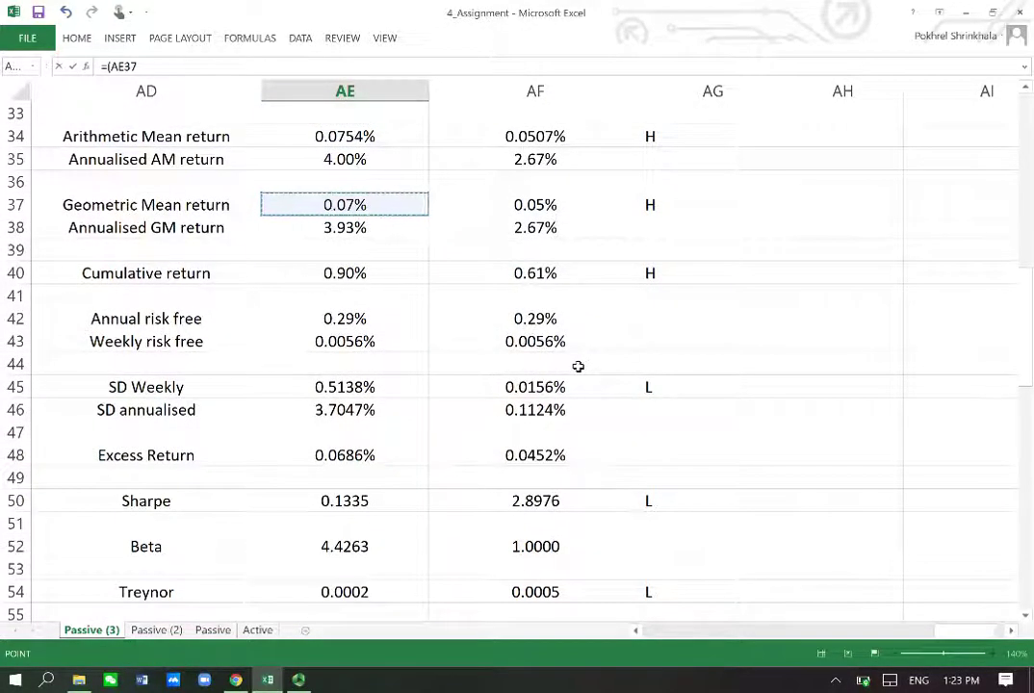
pyautogui.write('-')
pyautogui.press('Up')
pyautogui.press('Up')
pyautogui.press('Up')
pyautogui.press('Up')
pyautogui.press('Up')
pyautogui.press('Up')
pyautogui.press('Up')
pyautogui.press('Up')
pyautogui.press('Up')
pyautogui.press('Up')
pyautogui.press('Up')
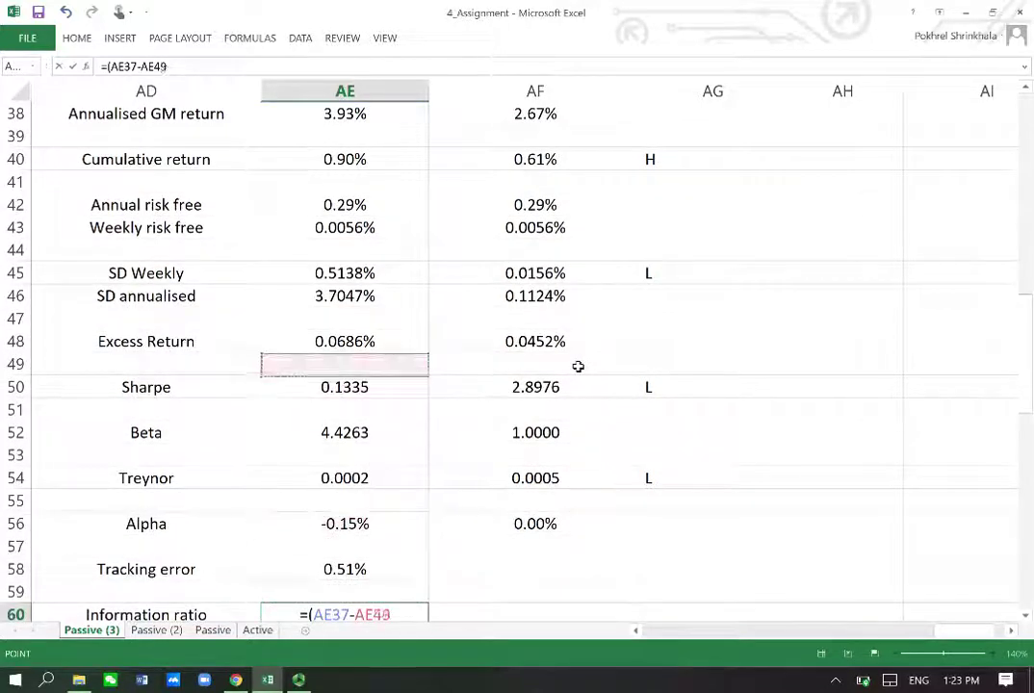
pyautogui.press('Up')
pyautogui.press('Up')
pyautogui.press('Up')
pyautogui.press('Up')
pyautogui.press('Up')
pyautogui.press('Up')
pyautogui.press('Up')
pyautogui.press('Up')
pyautogui.press('Up')
pyautogui.press('Up')
pyautogui.press('Up')
pyautogui.press('Up')
pyautogui.press('Up')
pyautogui.press('Up')
pyautogui.press('Up')
pyautogui.press('Up')
pyautogui.press('Up')
pyautogui.press('Down')
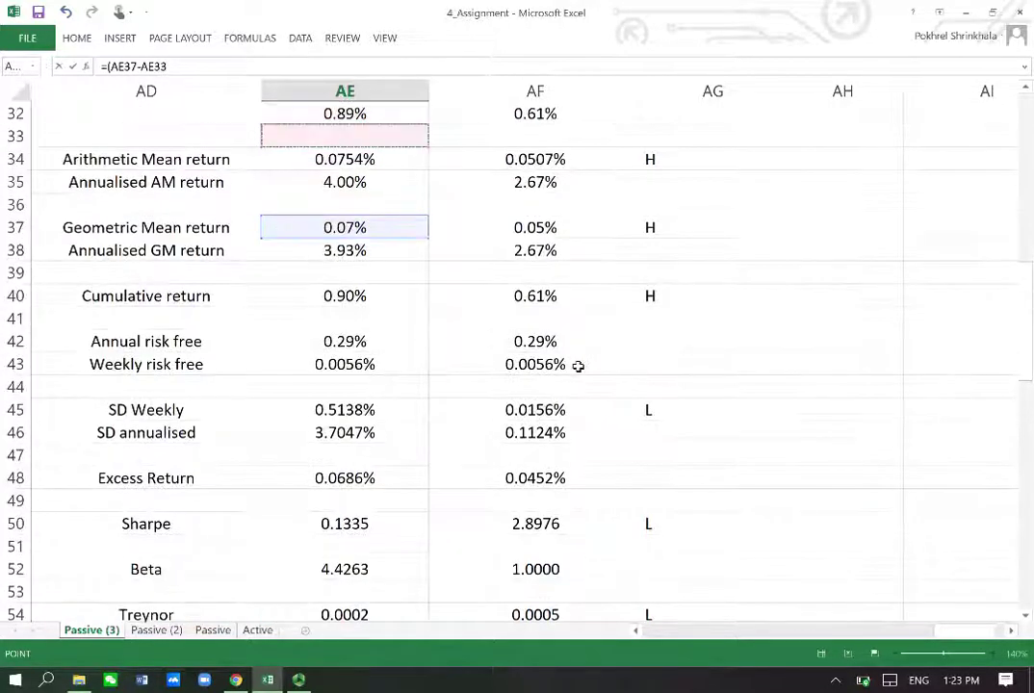
pyautogui.press('Down')
pyautogui.press('Down')
pyautogui.press('Down')
pyautogui.press('Down')
pyautogui.press('Right')
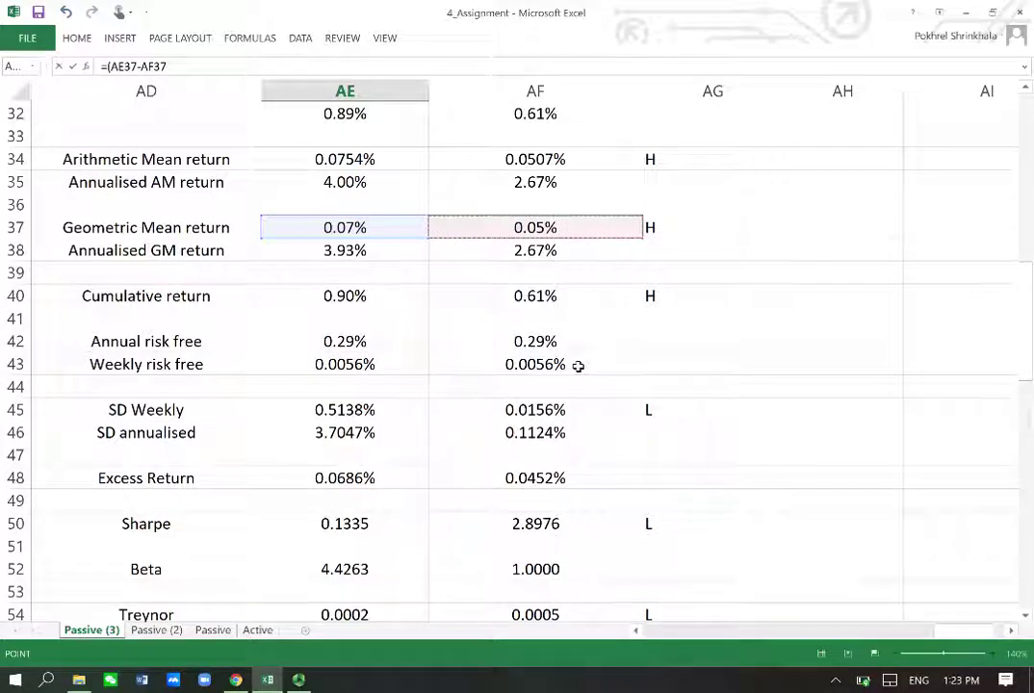
pyautogui.write(')')
pyautogui.press('Return')
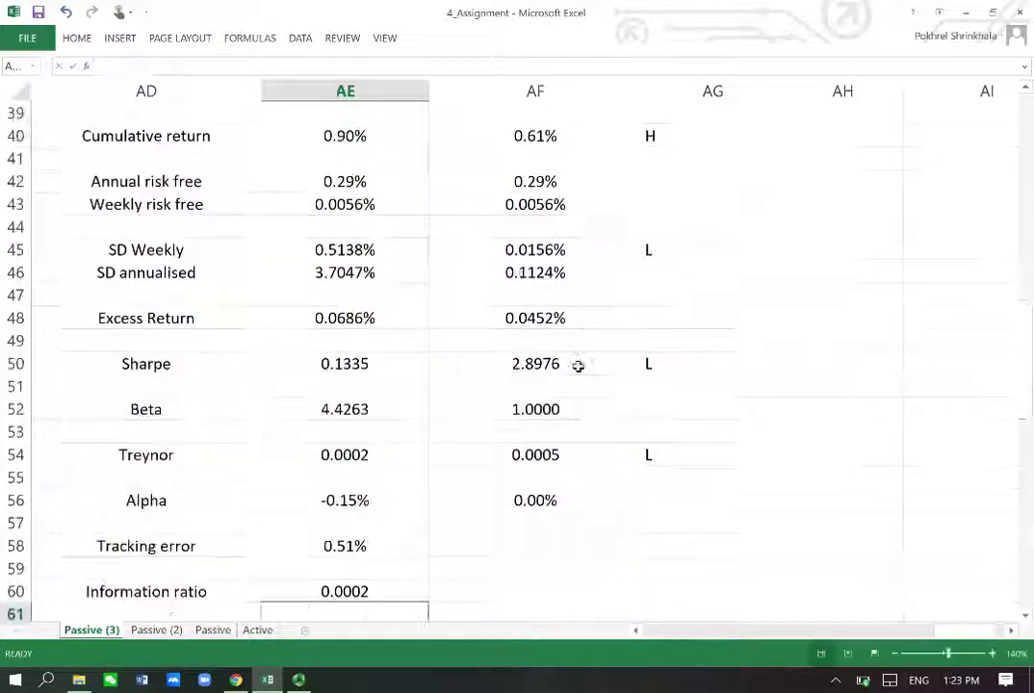
# Step: Complete the information ratio in AE60 by dividing the return difference by the tracking error, =(AE37-AF37)/AE58
pyautogui.press('Up')
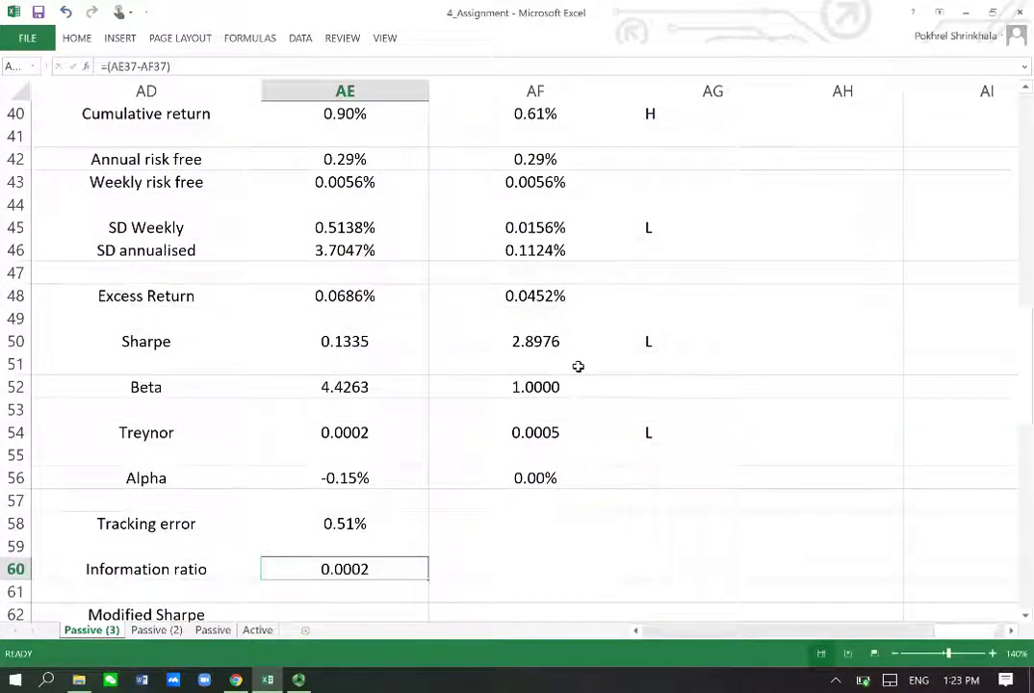
pyautogui.press('F2')
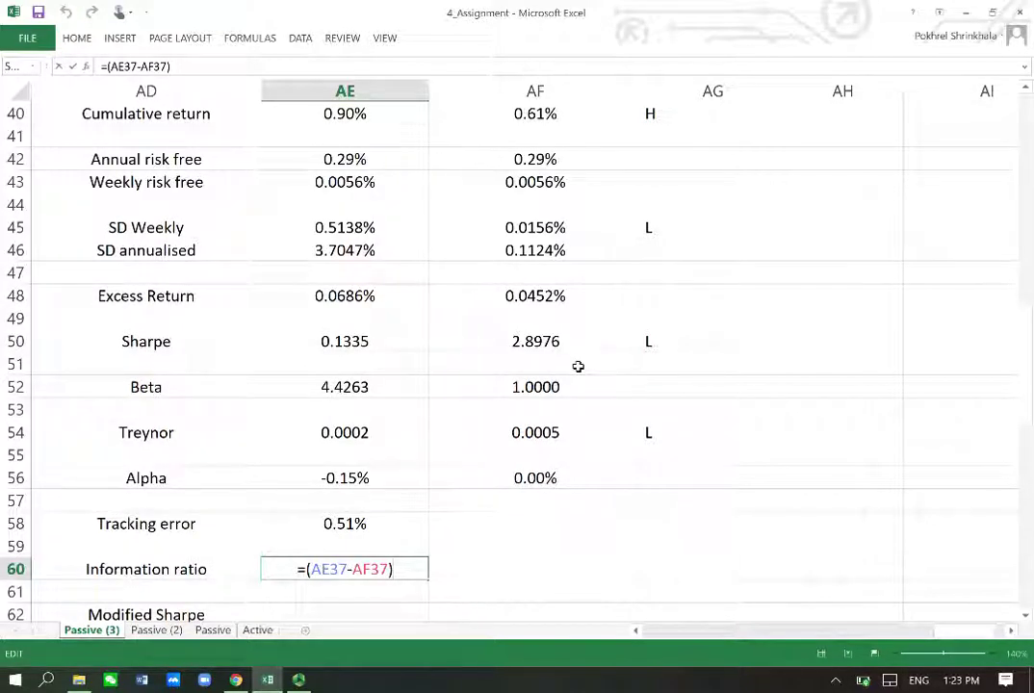
pyautogui.write('/')
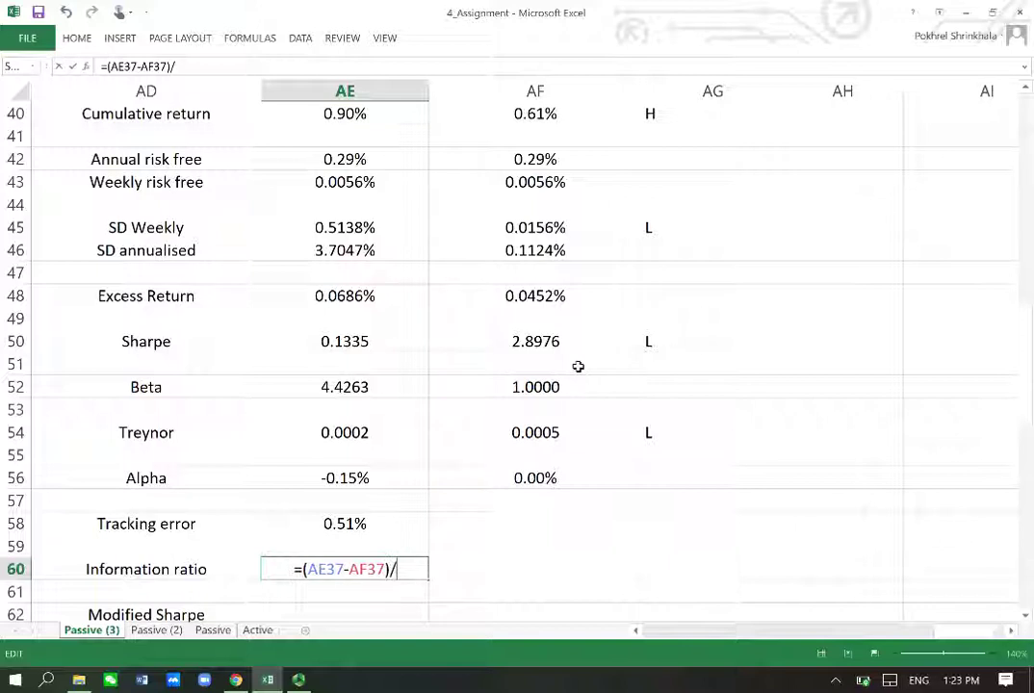
pyautogui.click(369, 522)
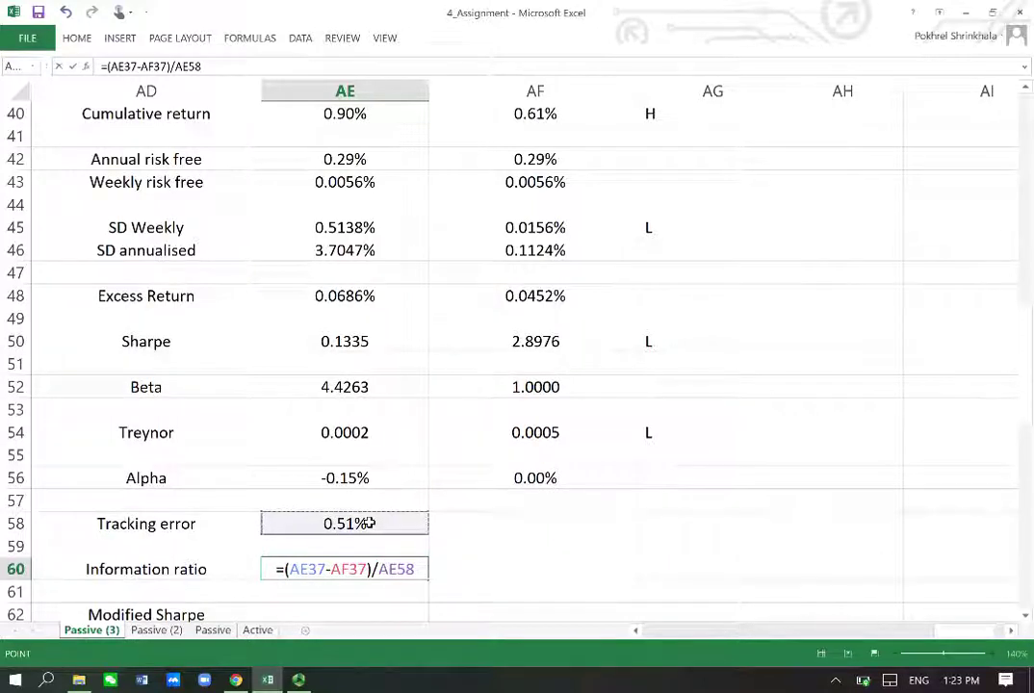
pyautogui.press('Return')
pyautogui.press('Down')
pyautogui.press('Down')
pyautogui.press('Down')
pyautogui.press('Down')
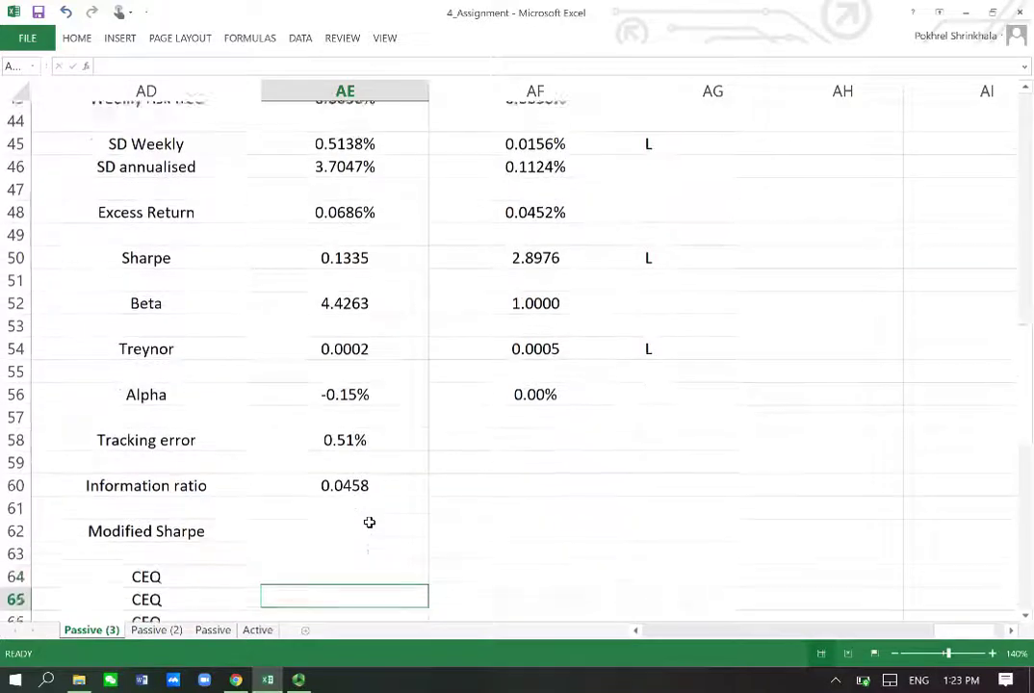
pyautogui.press('Up')
pyautogui.press('Up')
pyautogui.press('Up')
pyautogui.press('Up')
pyautogui.press('Up')
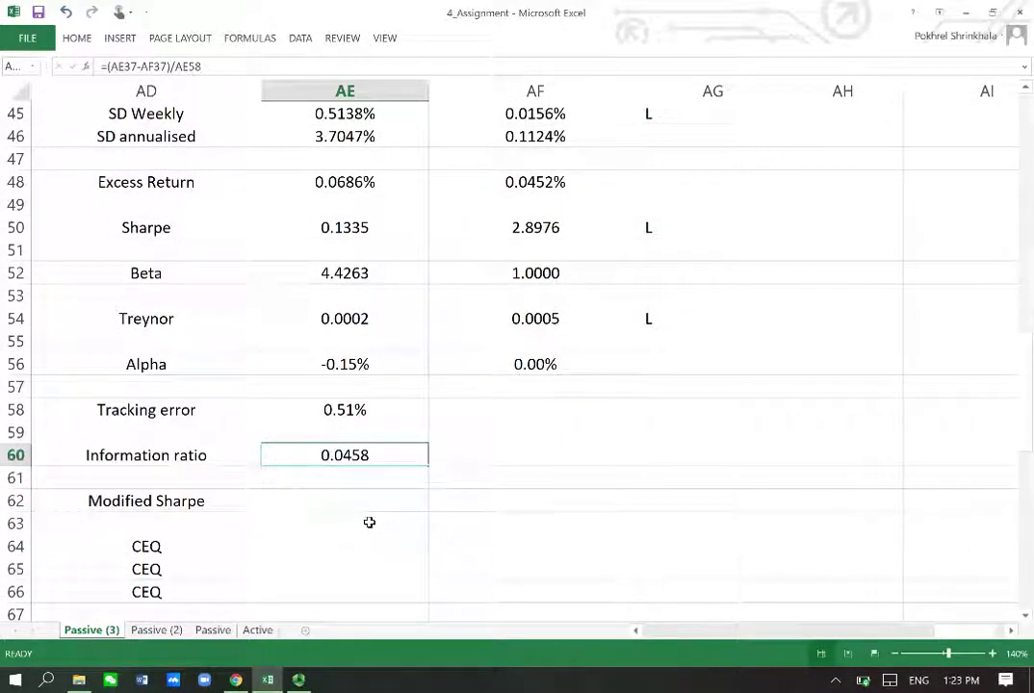
# Step: Calculate the portfolio's modified Sharpe ratio in AE62 from the excess return and weekly SD, =AE48/AE45^(AE48/ABS(AE48))
pyautogui.press('Down')
pyautogui.press('Down')
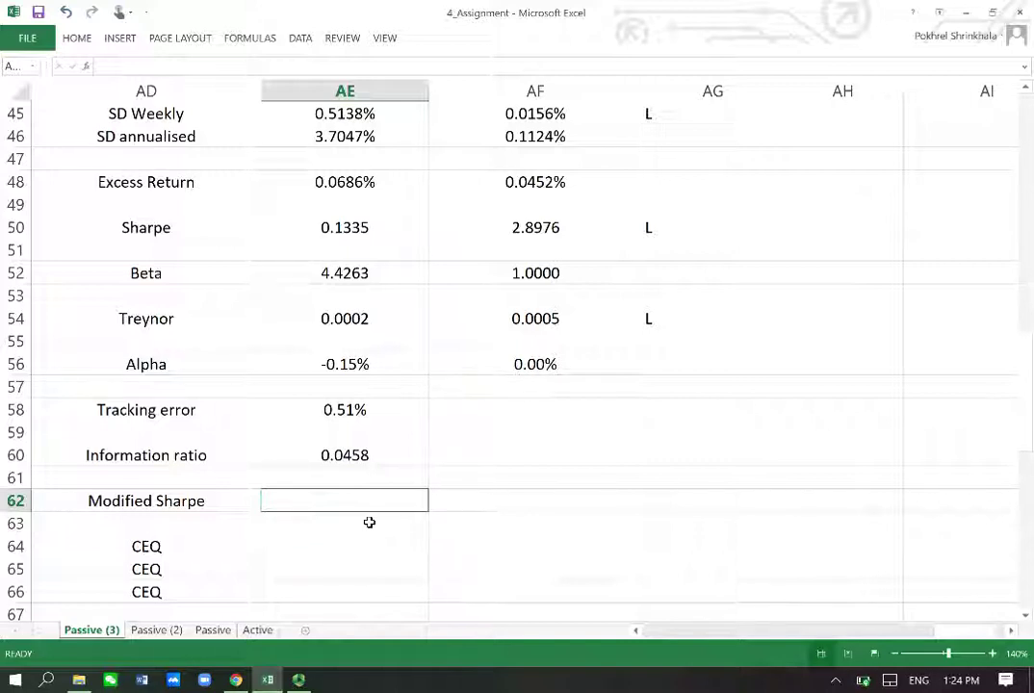
pyautogui.click(356, 227)
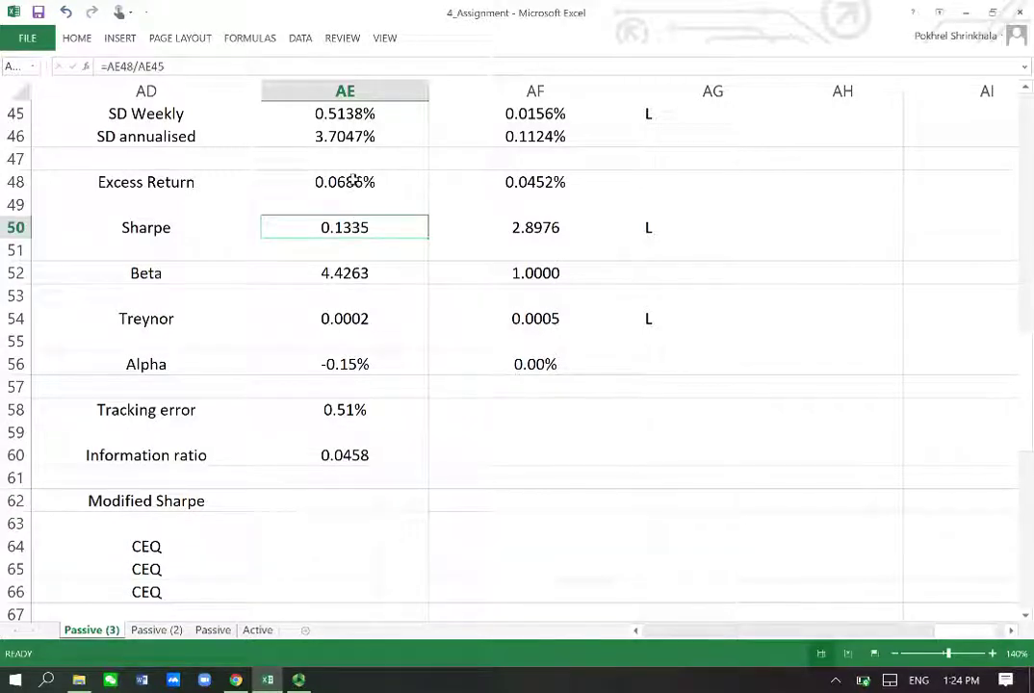
pyautogui.click(352, 181)
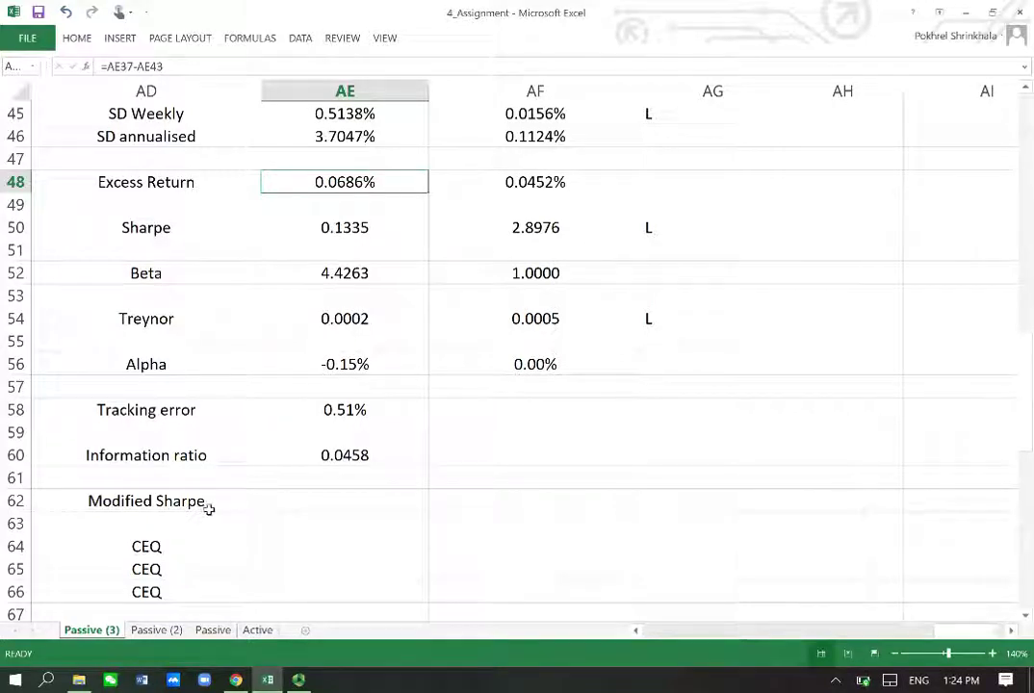
pyautogui.click(326, 500)
pyautogui.write('=')
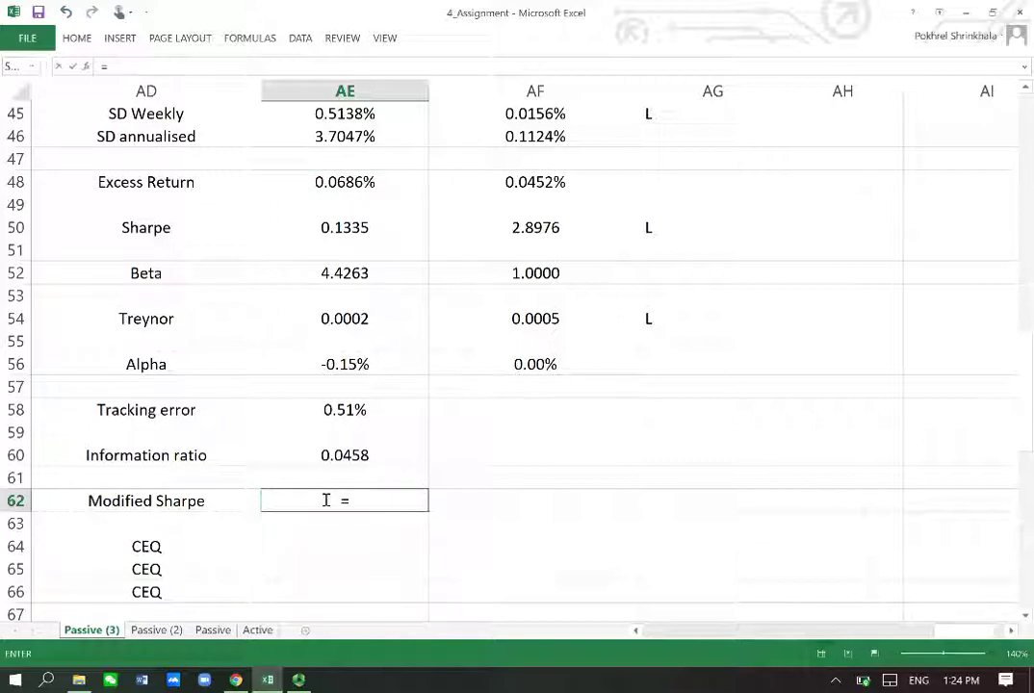
pyautogui.click(347, 179)
pyautogui.write('/')
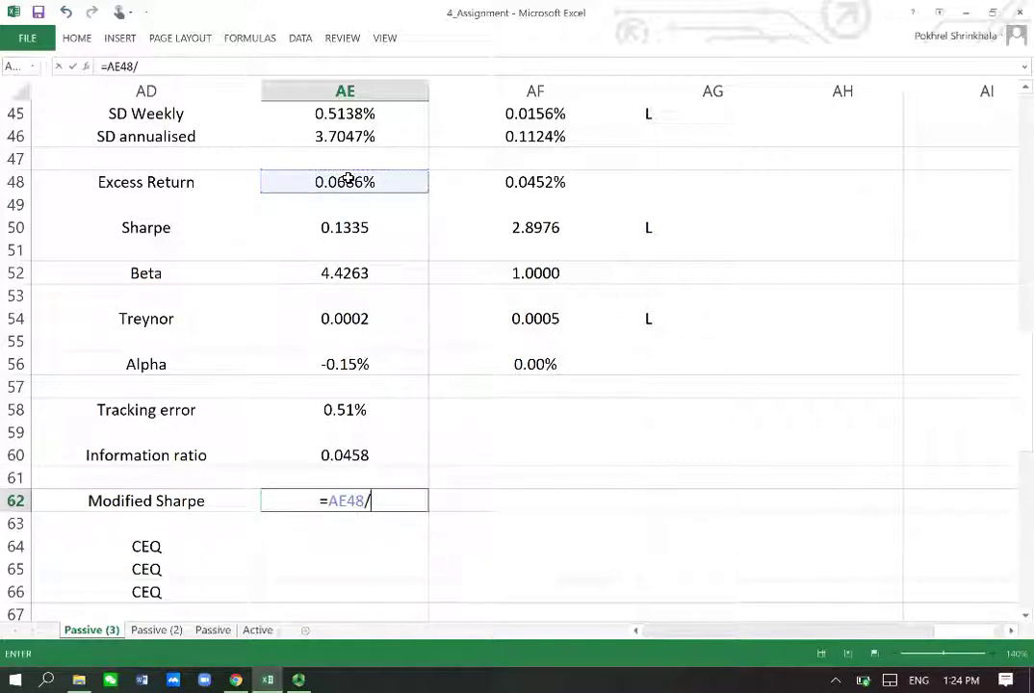
pyautogui.click(354, 112)
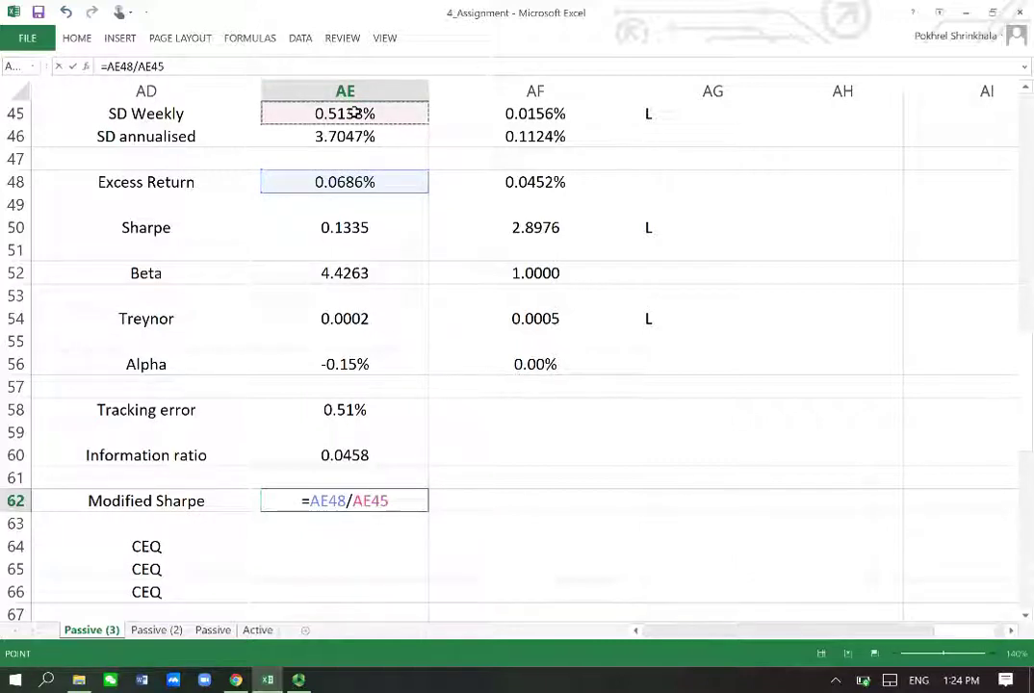
pyautogui.write('^(')
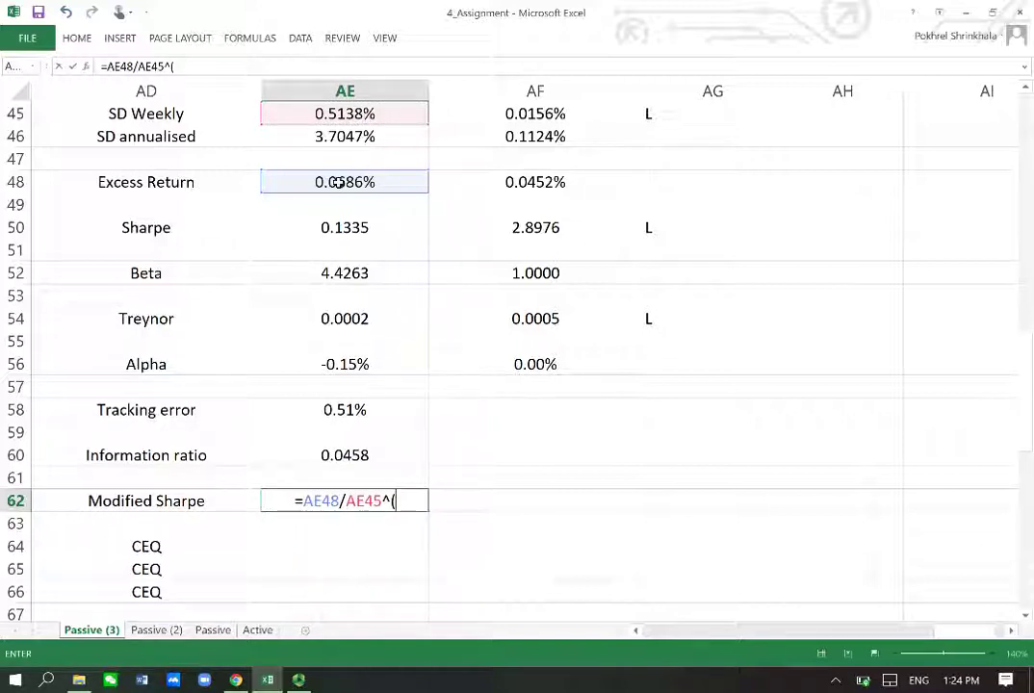
pyautogui.click(339, 182)
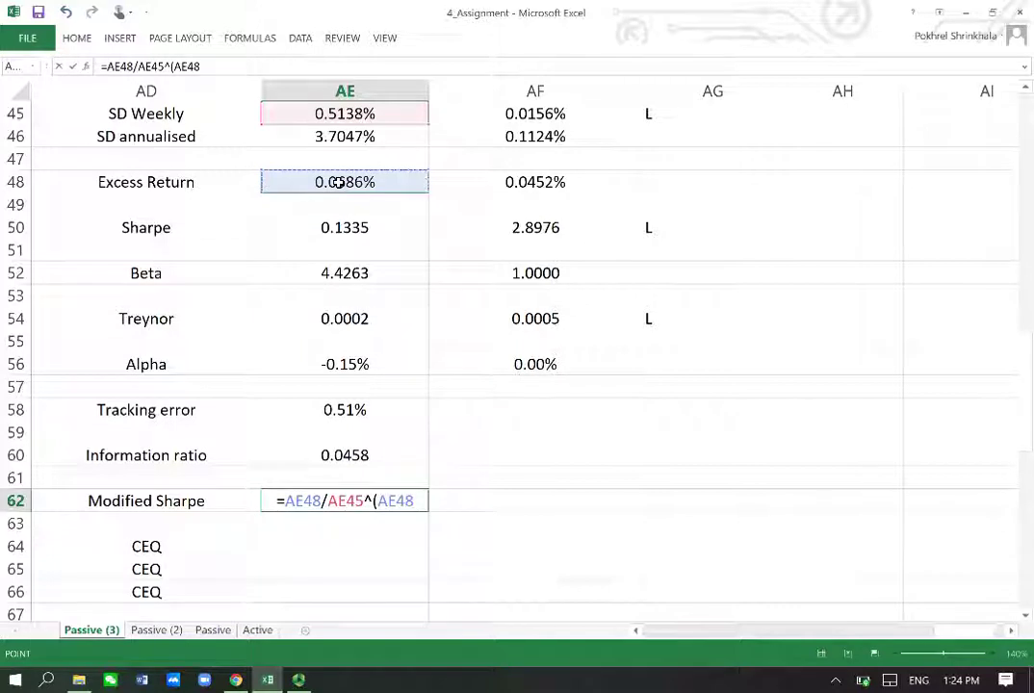
pyautogui.write('/abs(')
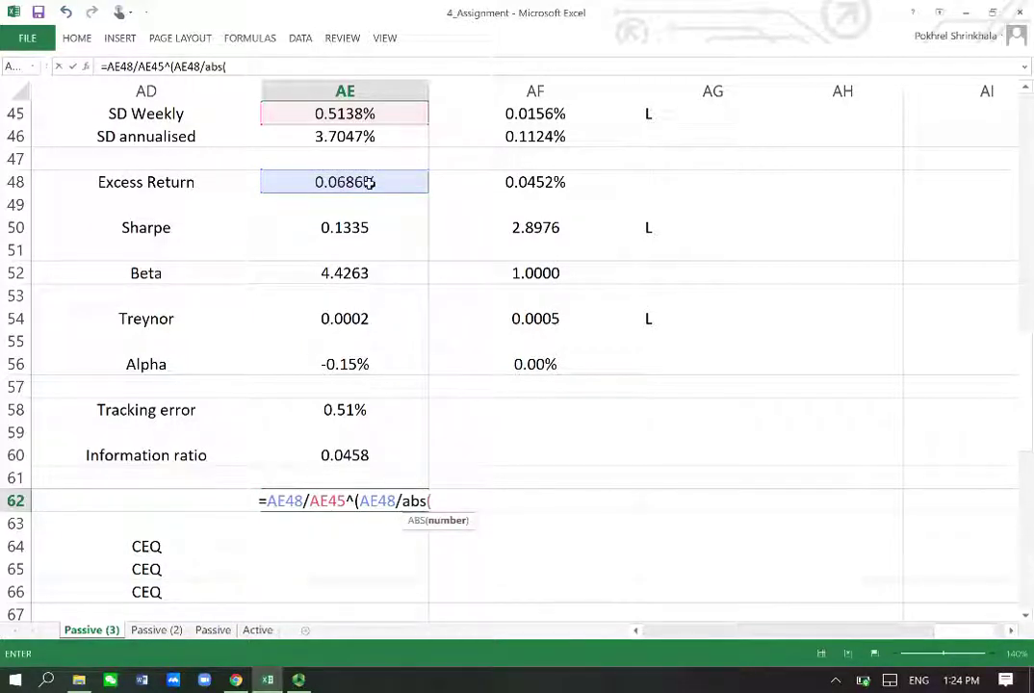
pyautogui.click(369, 182)
pyautogui.write('))')
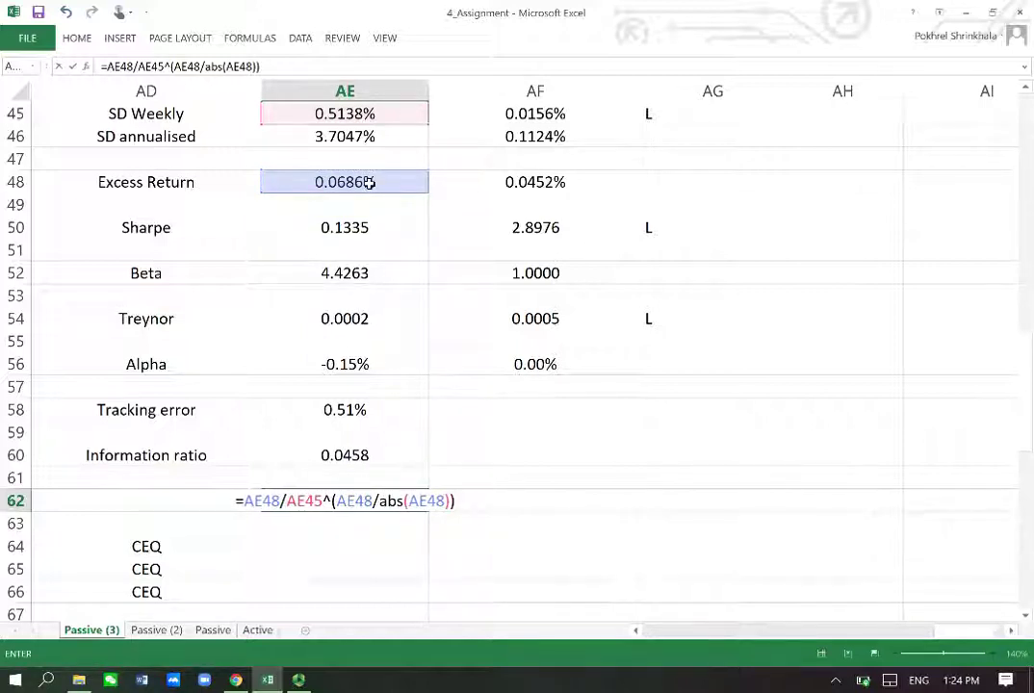
pyautogui.press('Return')
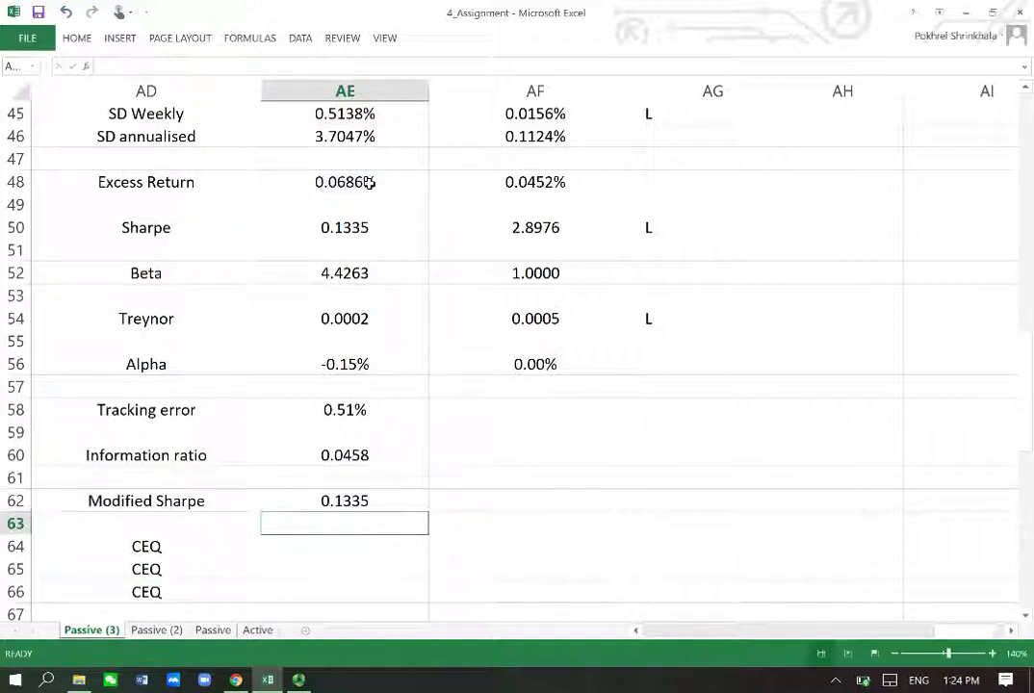
# Step: Copy the modified Sharpe formula from AE62 to the benchmark's cell AF62
pyautogui.press('Up')
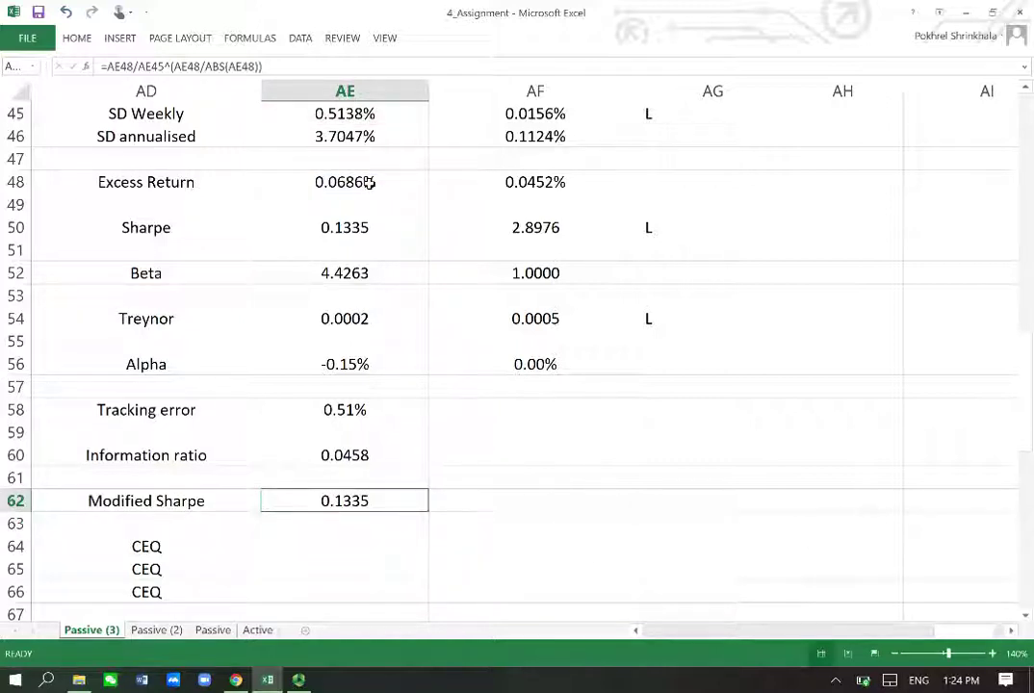
pyautogui.hotkey('ctrl', 'c')
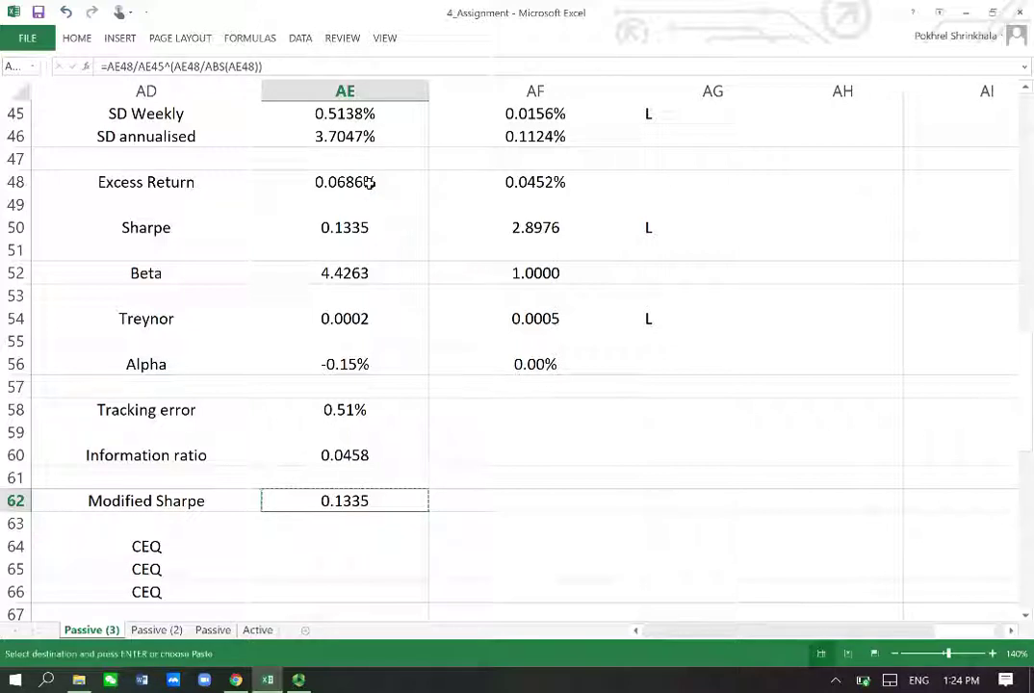
pyautogui.press('Right')
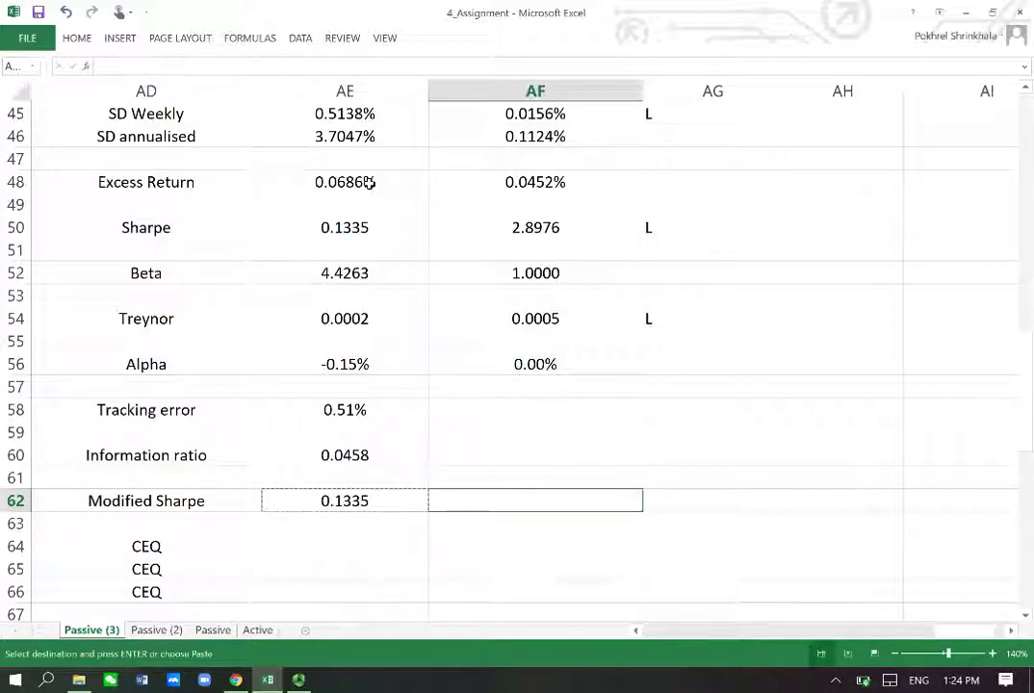
pyautogui.press('Return')
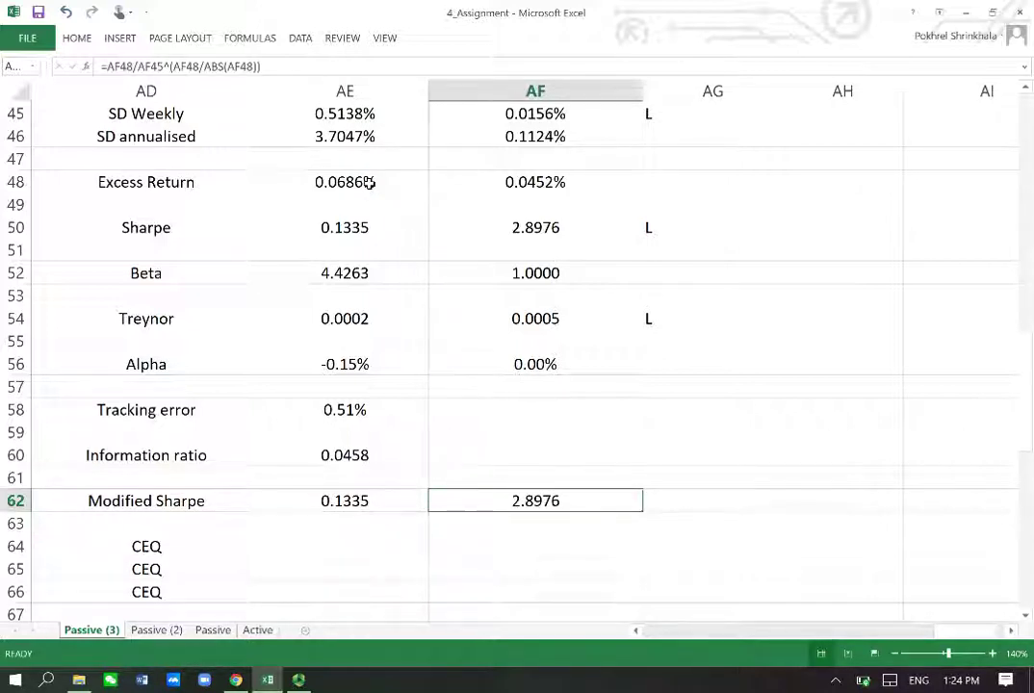
# Step: Copy the L mark from the Sharpe row in AG50 to the Modified Sharpe row in AG62
pyautogui.press('Left')
pyautogui.press('Right')
pyautogui.press('Up')
pyautogui.press('Up')
pyautogui.press('Up')
pyautogui.press('Up')
pyautogui.press('Up')
pyautogui.press('Up')
pyautogui.press('Up')
pyautogui.press('Up')
pyautogui.press('Up')
pyautogui.press('Up')
pyautogui.press('Up')
pyautogui.press('Up')
pyautogui.press('Up')
pyautogui.press('Down')
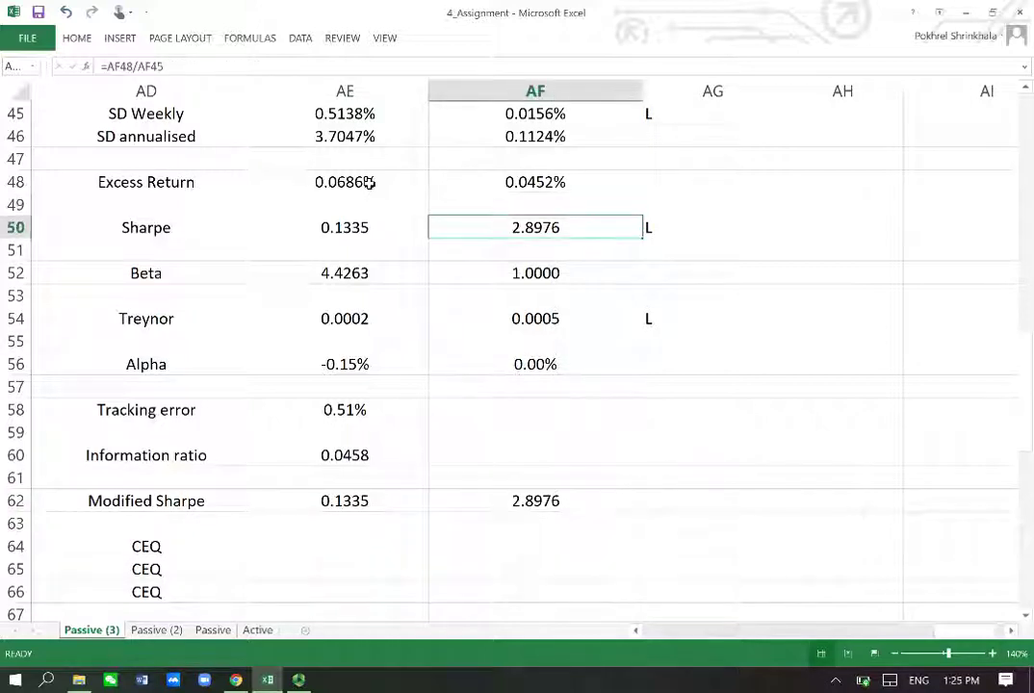
pyautogui.press('Right')
pyautogui.hotkey('ctrl', 'c')
pyautogui.press('Down')
pyautogui.press('Down')
pyautogui.press('Down')
pyautogui.press('Down')
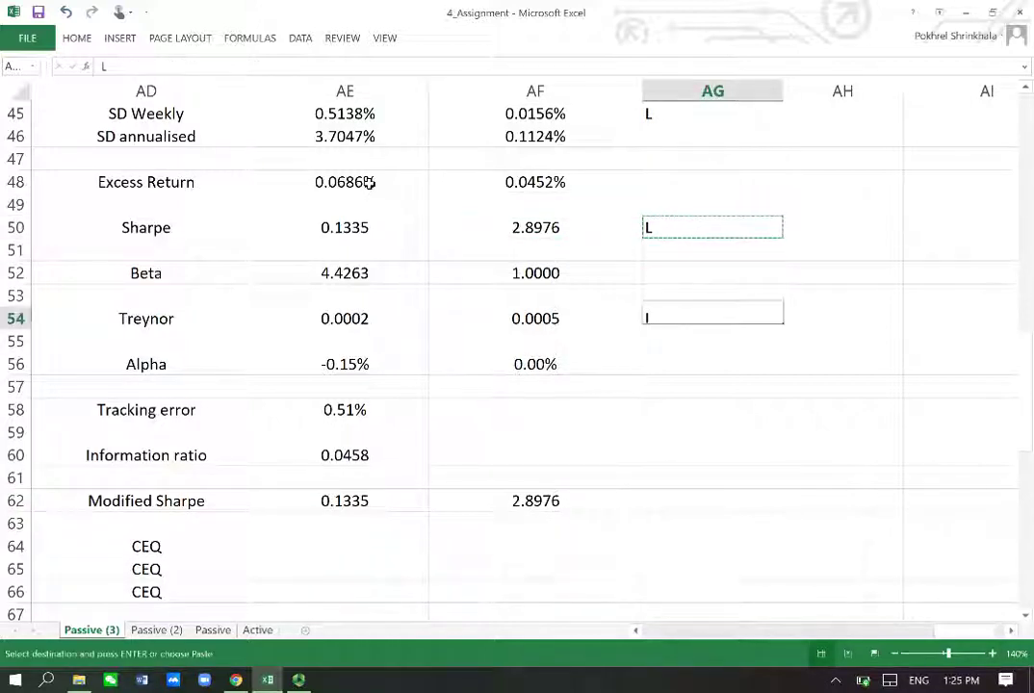
pyautogui.press('Down')
pyautogui.press('Down')
pyautogui.press('Down')
pyautogui.press('Down')
pyautogui.press('Down')
pyautogui.press('Down')
pyautogui.press('Down')
pyautogui.press('Down')
pyautogui.press('Return')
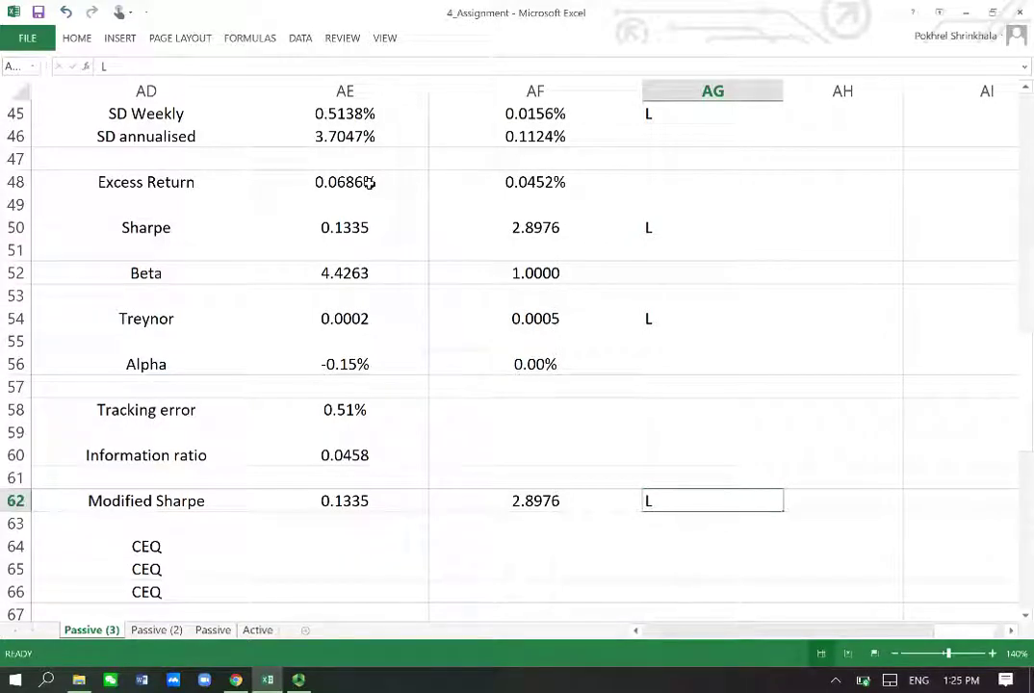
# Step: Try copying the L mark from AG62 to the Alpha row in AG56, and clear that cell again
pyautogui.hotkey('ctrl', 'c')
pyautogui.press('Up')
pyautogui.press('Up')
pyautogui.press('Up')
pyautogui.press('Up')
pyautogui.press('Up')
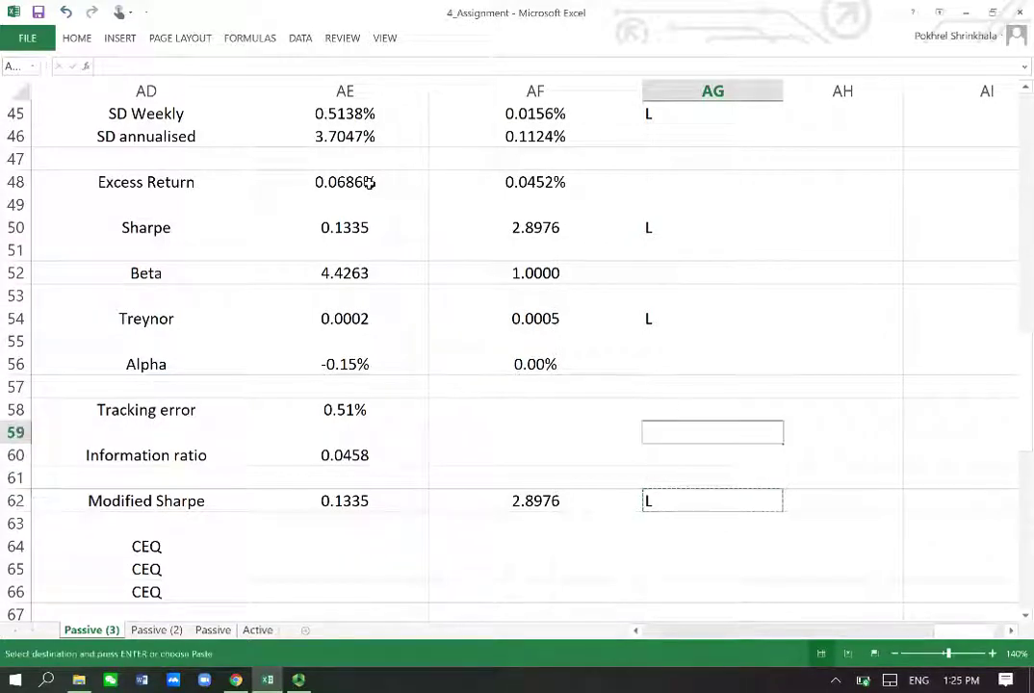
pyautogui.press('Up')
pyautogui.press('Return')
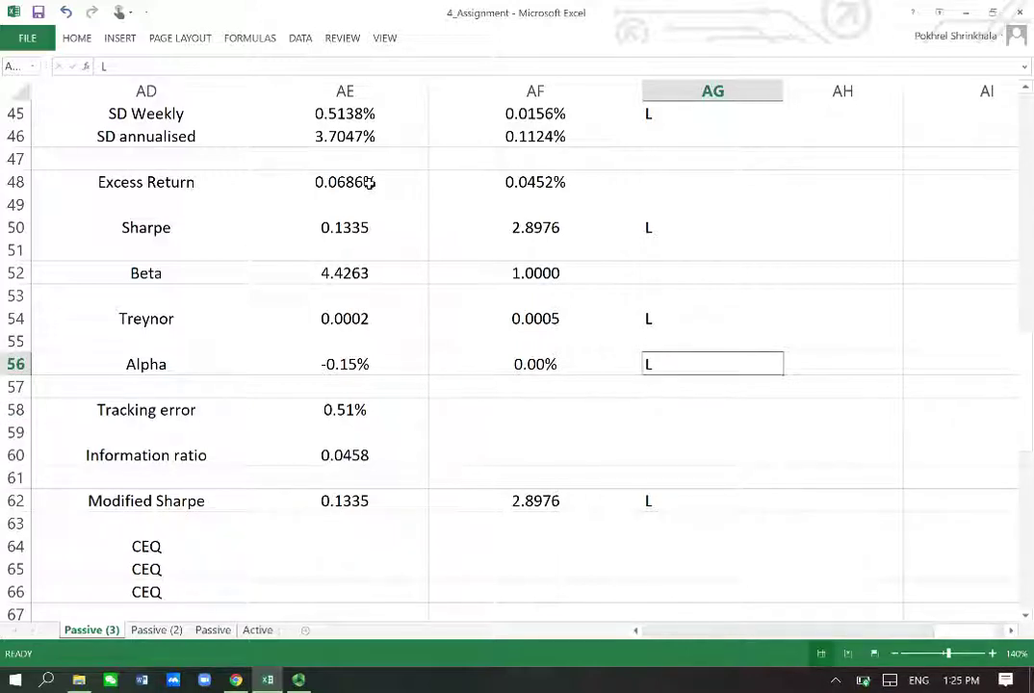
pyautogui.press('Delete')
# Step: Look over the remaining measure rows below Modified Sharpe, from CEQ and Bullish/Bearish to Month lower target and Semideviation
pyautogui.press('Down')
pyautogui.press('Down')
pyautogui.press('Down')
pyautogui.press('Down')
pyautogui.press('Down')
pyautogui.press('Down')
pyautogui.press('Down')
pyautogui.press('Down')
pyautogui.press('Down')
pyautogui.press('Down')
pyautogui.press('Down')
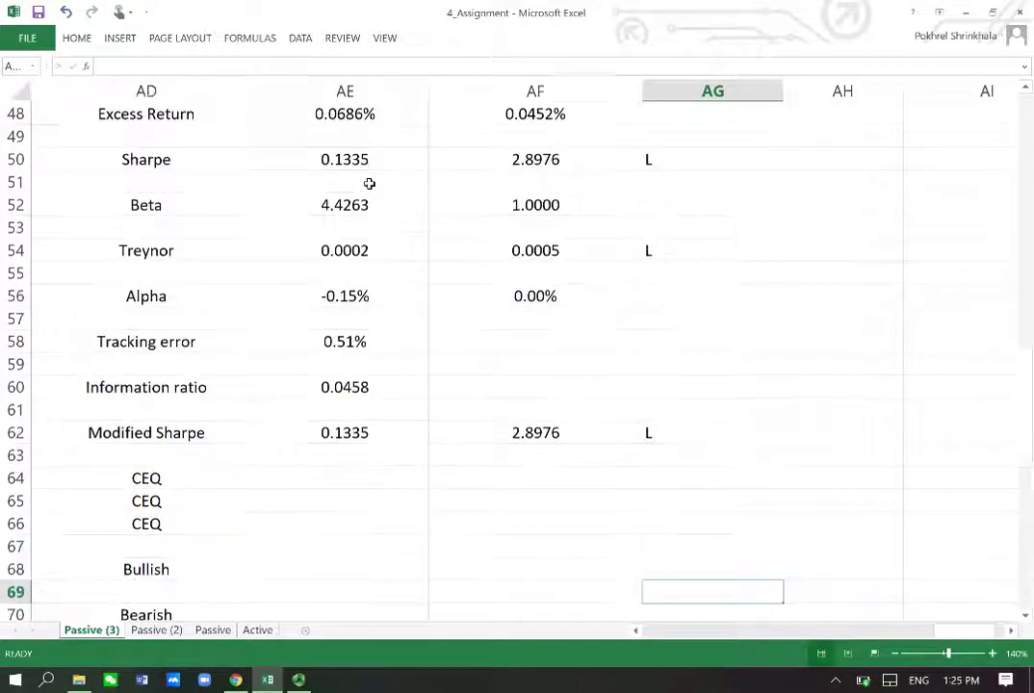
pyautogui.press('Up')
pyautogui.press('Down')
pyautogui.press('Down')
pyautogui.press('Down')
pyautogui.press('Down')
pyautogui.press('Down')
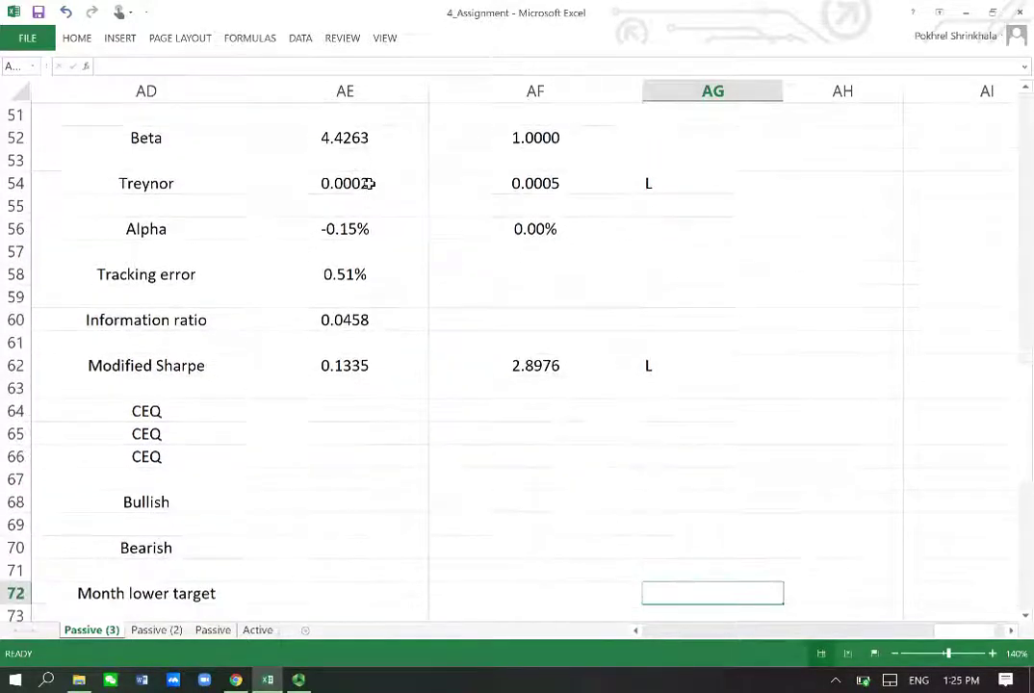
pyautogui.press('Left')
pyautogui.press('Left')
pyautogui.press('Left')
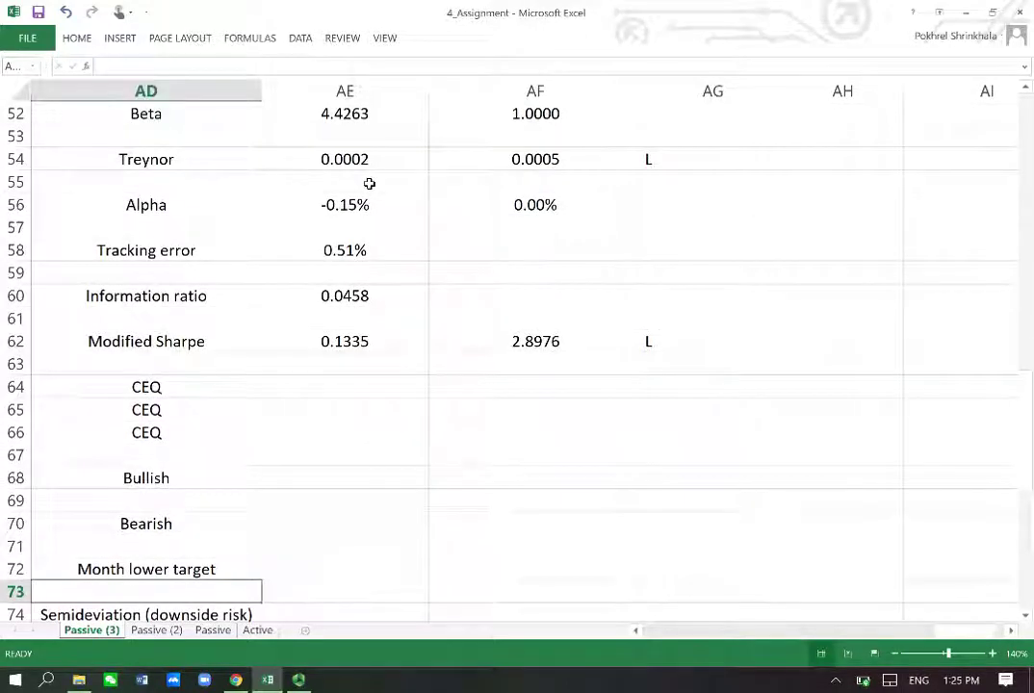
# Step: Review the portfolio and benchmark results in columns AD to AG, from the HPR and mean returns through to Alpha
pyautogui.press('Up')
pyautogui.press('Up')
pyautogui.press('Up')
pyautogui.press('Up')
pyautogui.press('Up')
pyautogui.press('Up')
pyautogui.press('Up')
pyautogui.press('Up')
pyautogui.press('Up')
pyautogui.press('Up')
pyautogui.press('Up')
pyautogui.press('Up')
pyautogui.press('Up')
pyautogui.press('Up')
pyautogui.press('Up')
pyautogui.press('Up')
pyautogui.press('Up')
pyautogui.press('Up')
pyautogui.press('Up')
pyautogui.press('Up')
pyautogui.press('Up')
pyautogui.press('Up')
pyautogui.press('Up')
pyautogui.press('Up')
pyautogui.press('Up')
pyautogui.press('Up')
pyautogui.press('Up')
pyautogui.press('Up')
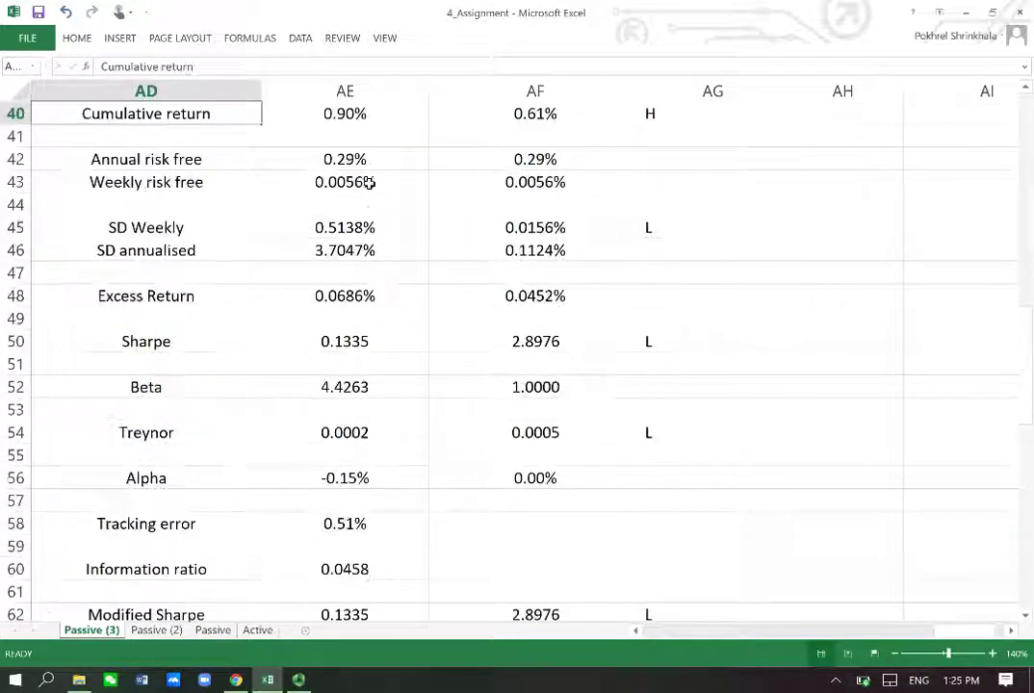
pyautogui.press('Up')
pyautogui.press('Up')
pyautogui.press('Up')
pyautogui.press('Up')
pyautogui.press('Up')
pyautogui.press('Up')
pyautogui.press('Up')
pyautogui.press('Up')
pyautogui.press('Up')
pyautogui.press('Up')
pyautogui.press('Up')
pyautogui.press('Up')
pyautogui.press('Up')
pyautogui.press('Up')
pyautogui.press('Up')
pyautogui.press('Up')
pyautogui.press('Up')
pyautogui.press('Up')
pyautogui.press('Up')
pyautogui.press('Up')
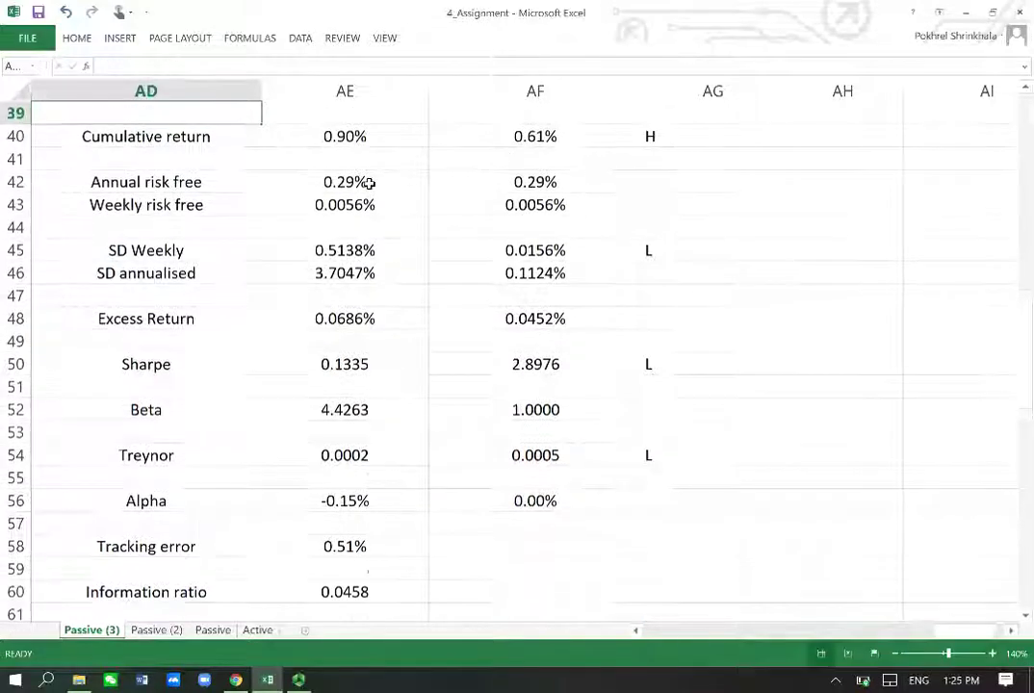
pyautogui.press('Down')
pyautogui.press('Down')
pyautogui.press('Down')
pyautogui.press('Down')
pyautogui.press('Down')
pyautogui.press('Down')
pyautogui.press('Down')
pyautogui.press('Down')
pyautogui.press('Down')
pyautogui.press('Down')
pyautogui.press('Down')
pyautogui.press('Down')
pyautogui.press('Down')
pyautogui.press('Down')
pyautogui.press('Down')
pyautogui.press('Down')
pyautogui.press('Down')
pyautogui.press('Down')
pyautogui.press('Down')
pyautogui.press('Down')
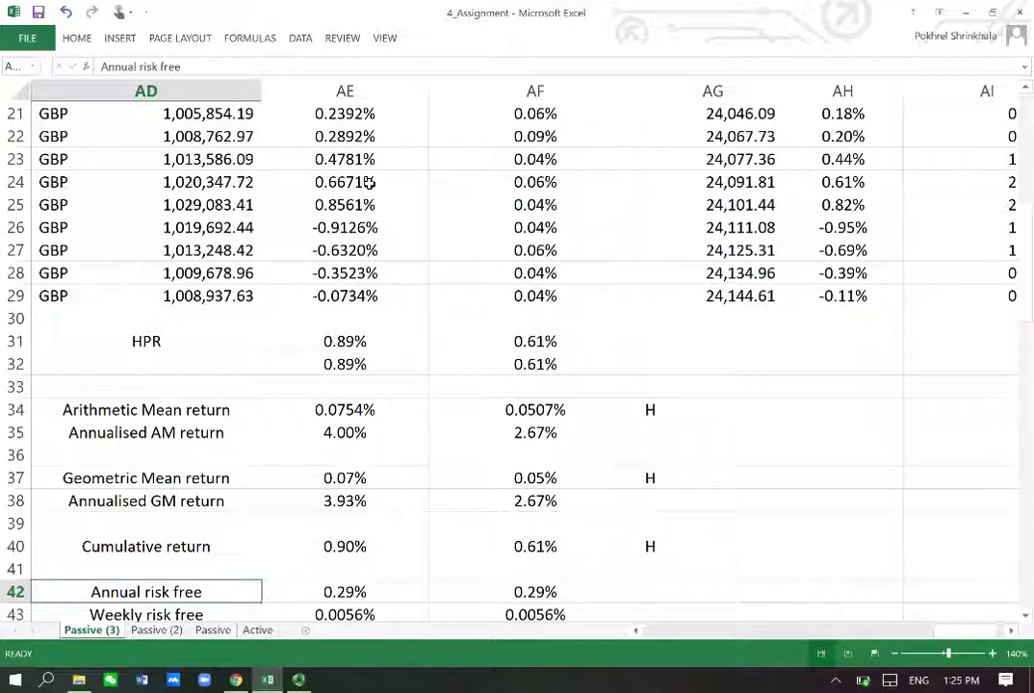
pyautogui.press('Down')
pyautogui.press('Down')
pyautogui.press('Down')
pyautogui.press('Down')
pyautogui.press('Down')
pyautogui.press('Down')
pyautogui.press('Down')
pyautogui.press('Down')
pyautogui.press('Down')
pyautogui.press('Down')
pyautogui.press('Down')
pyautogui.press('Down')
pyautogui.press('Down')
pyautogui.press('Down')
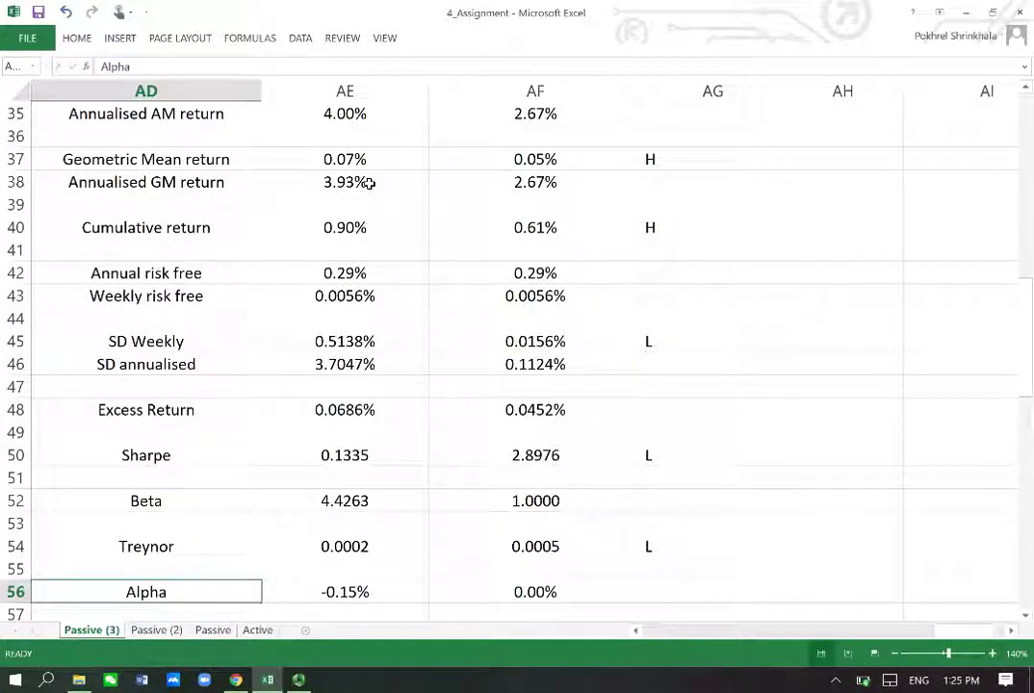
pyautogui.click(300, 680)
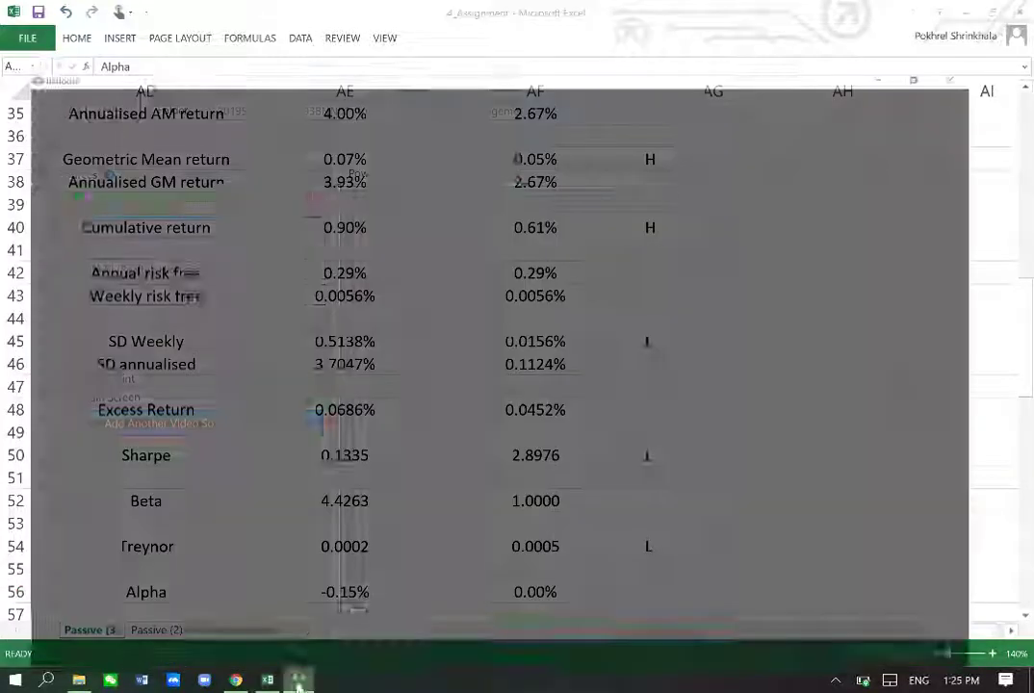